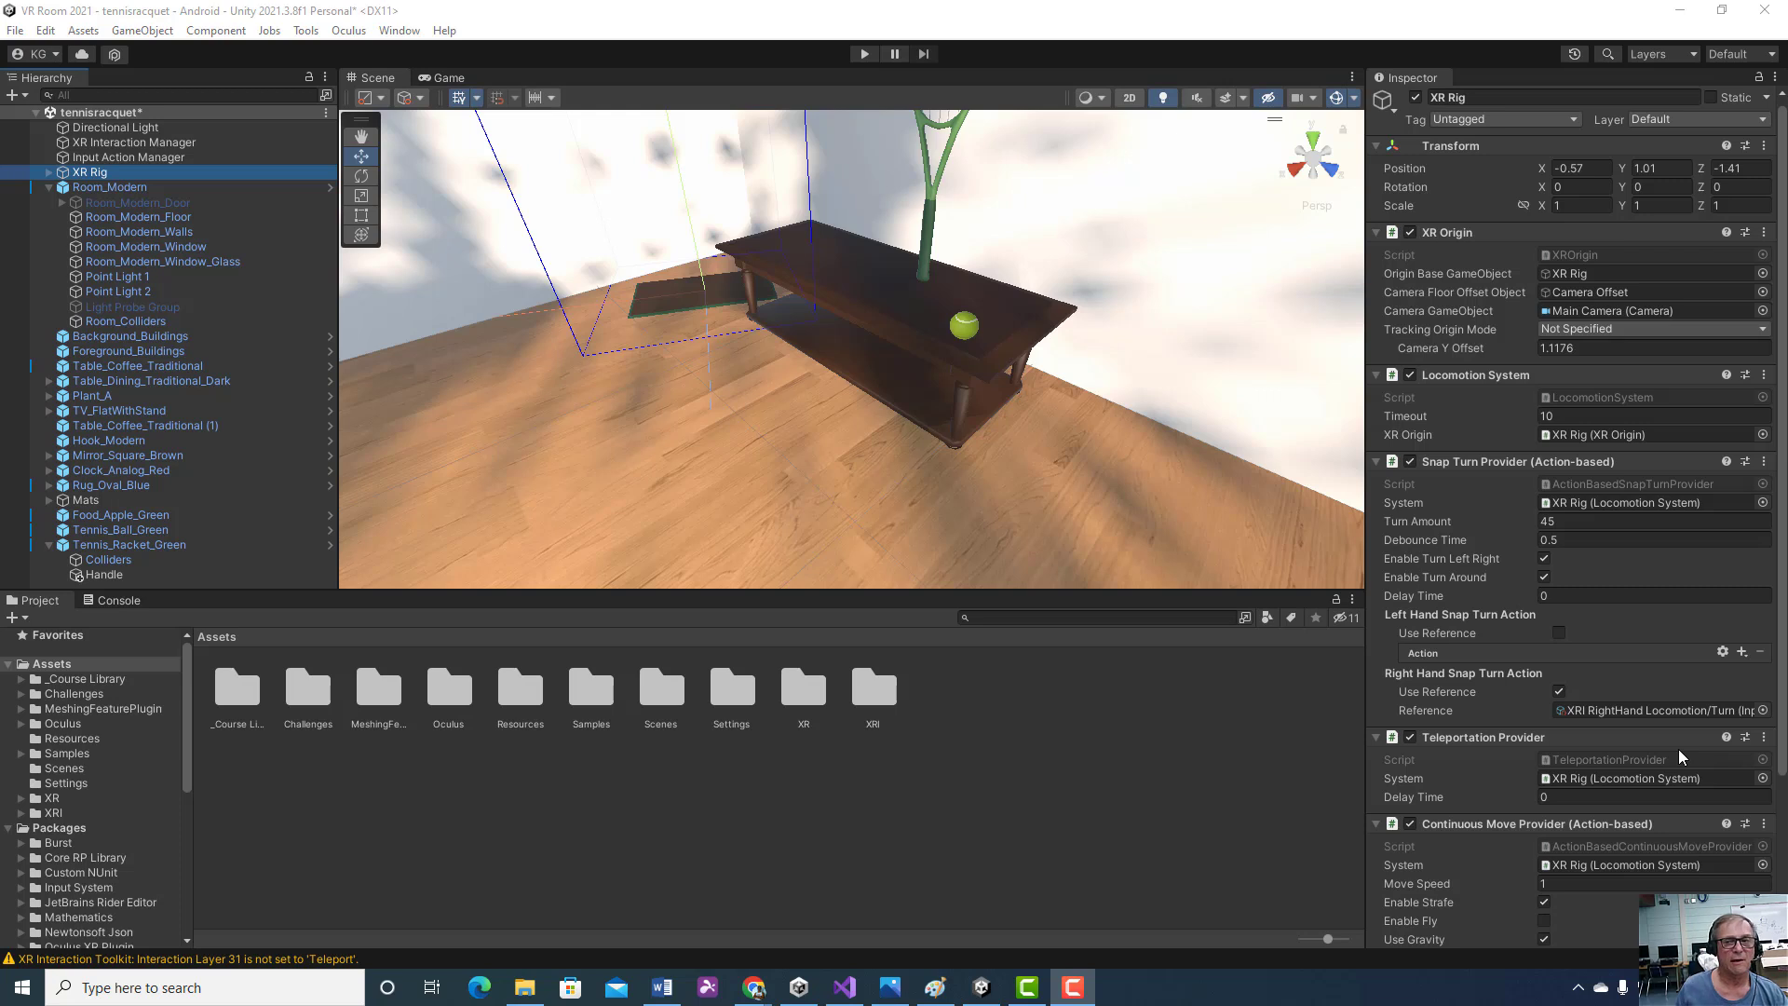
- Select XR Rig and review its XR Origin, locomotion, snap turn, teleportation and continuous move components
click(214, 170)
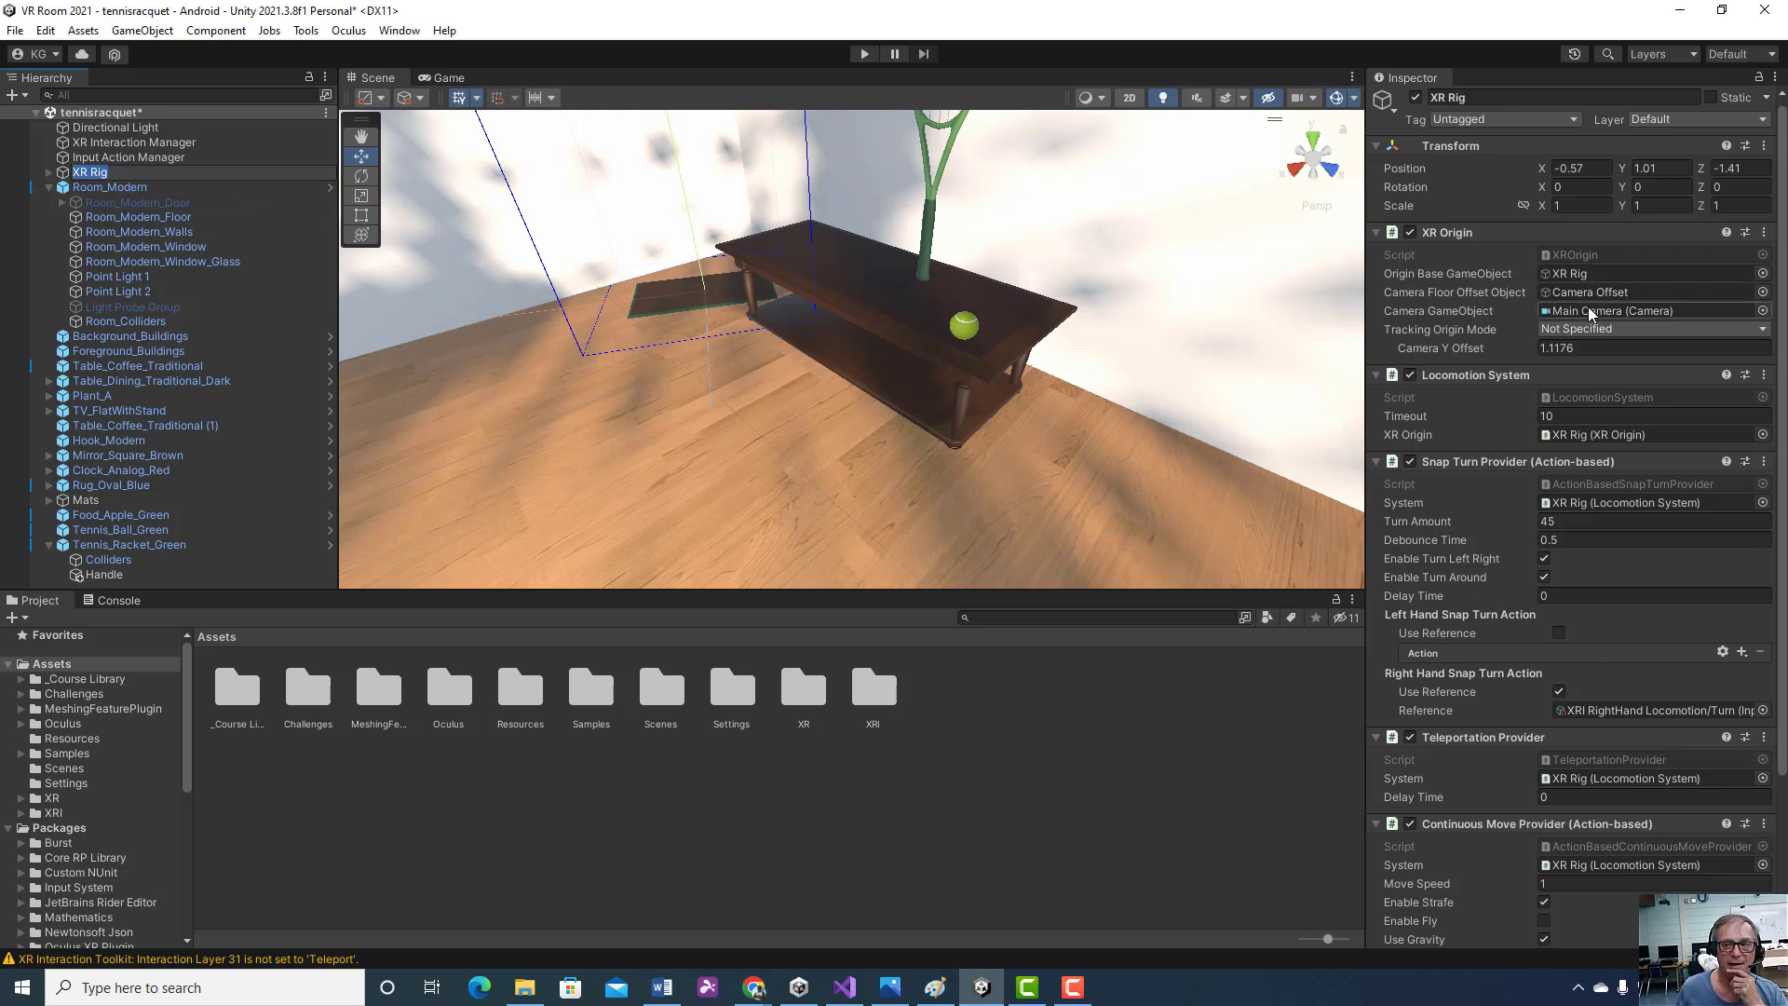
click(207, 215)
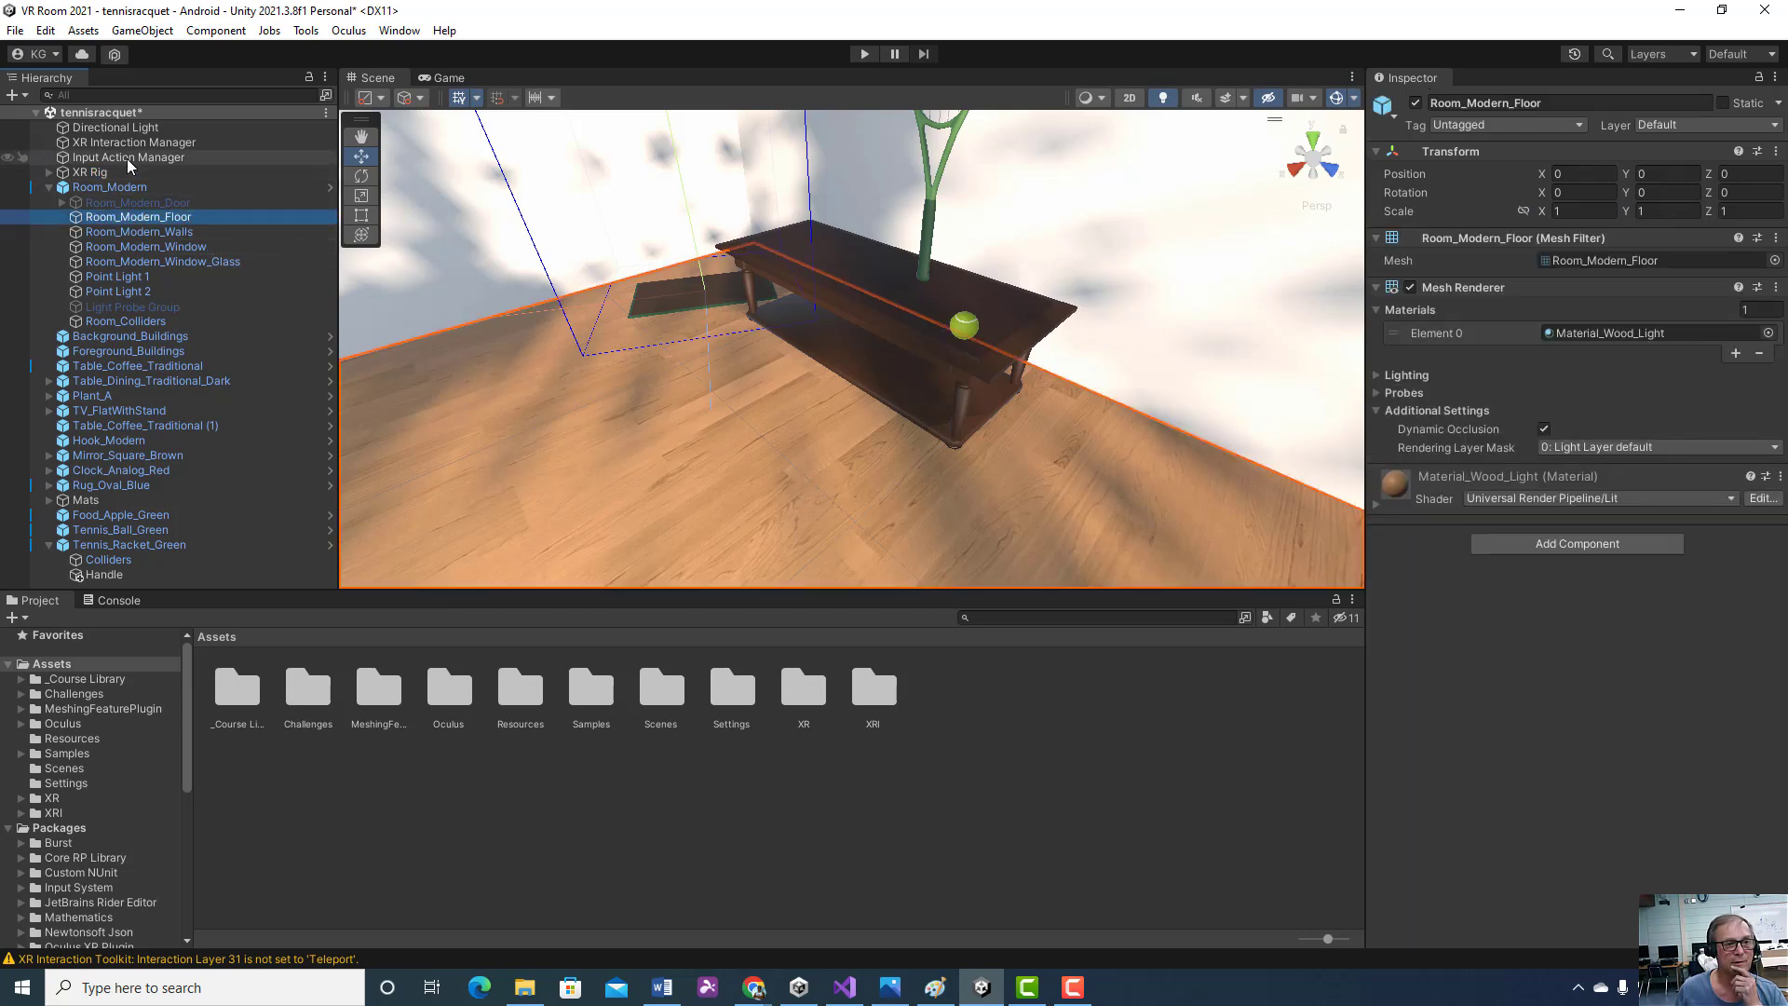
click(127, 171)
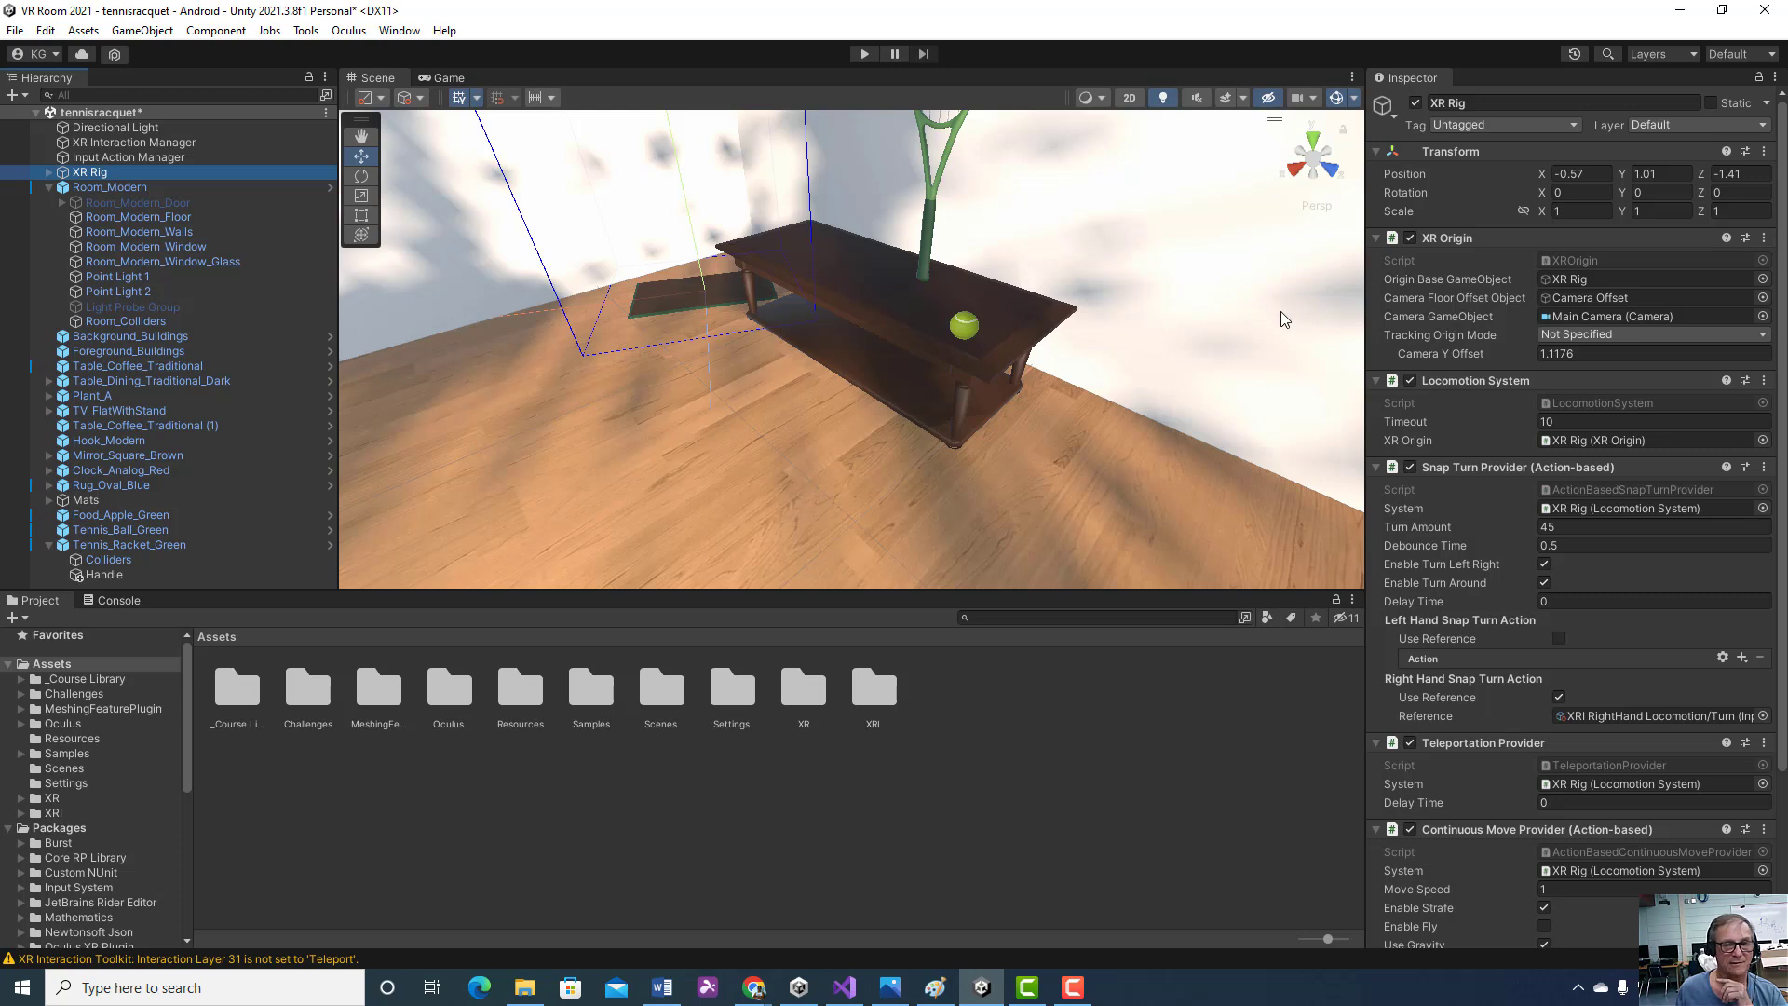
scroll(1462, 348, down, 2)
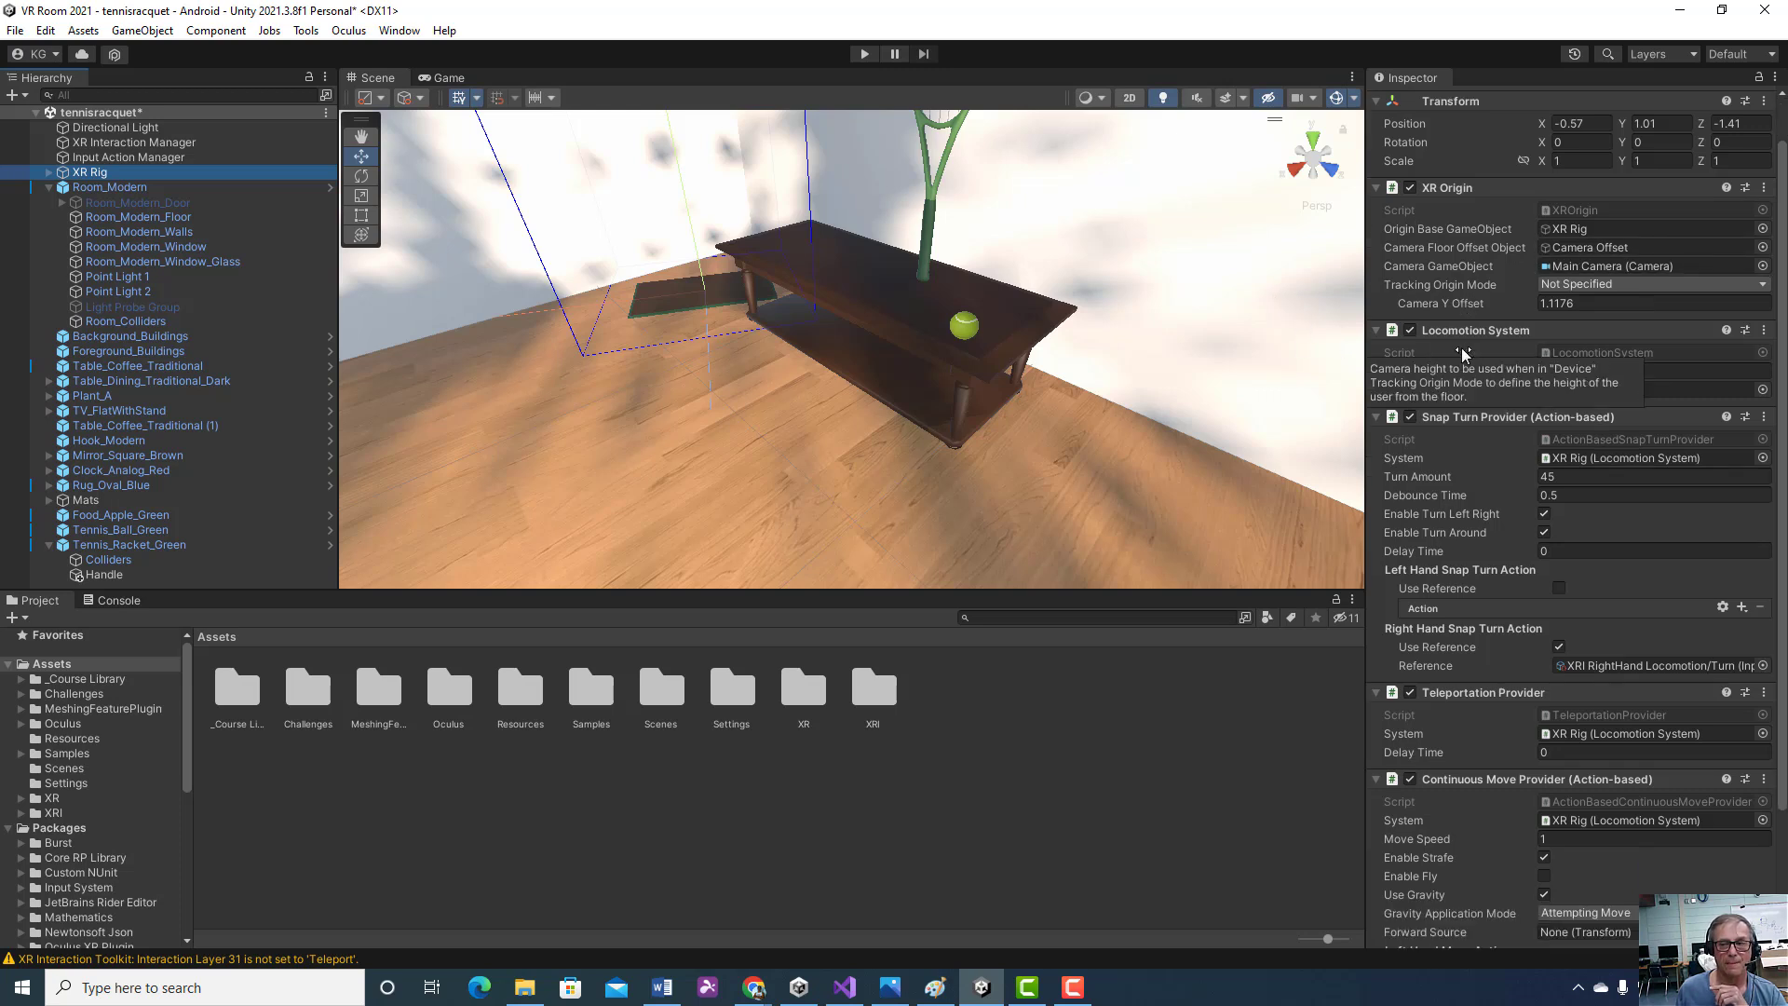
scroll(1494, 368, down, 2)
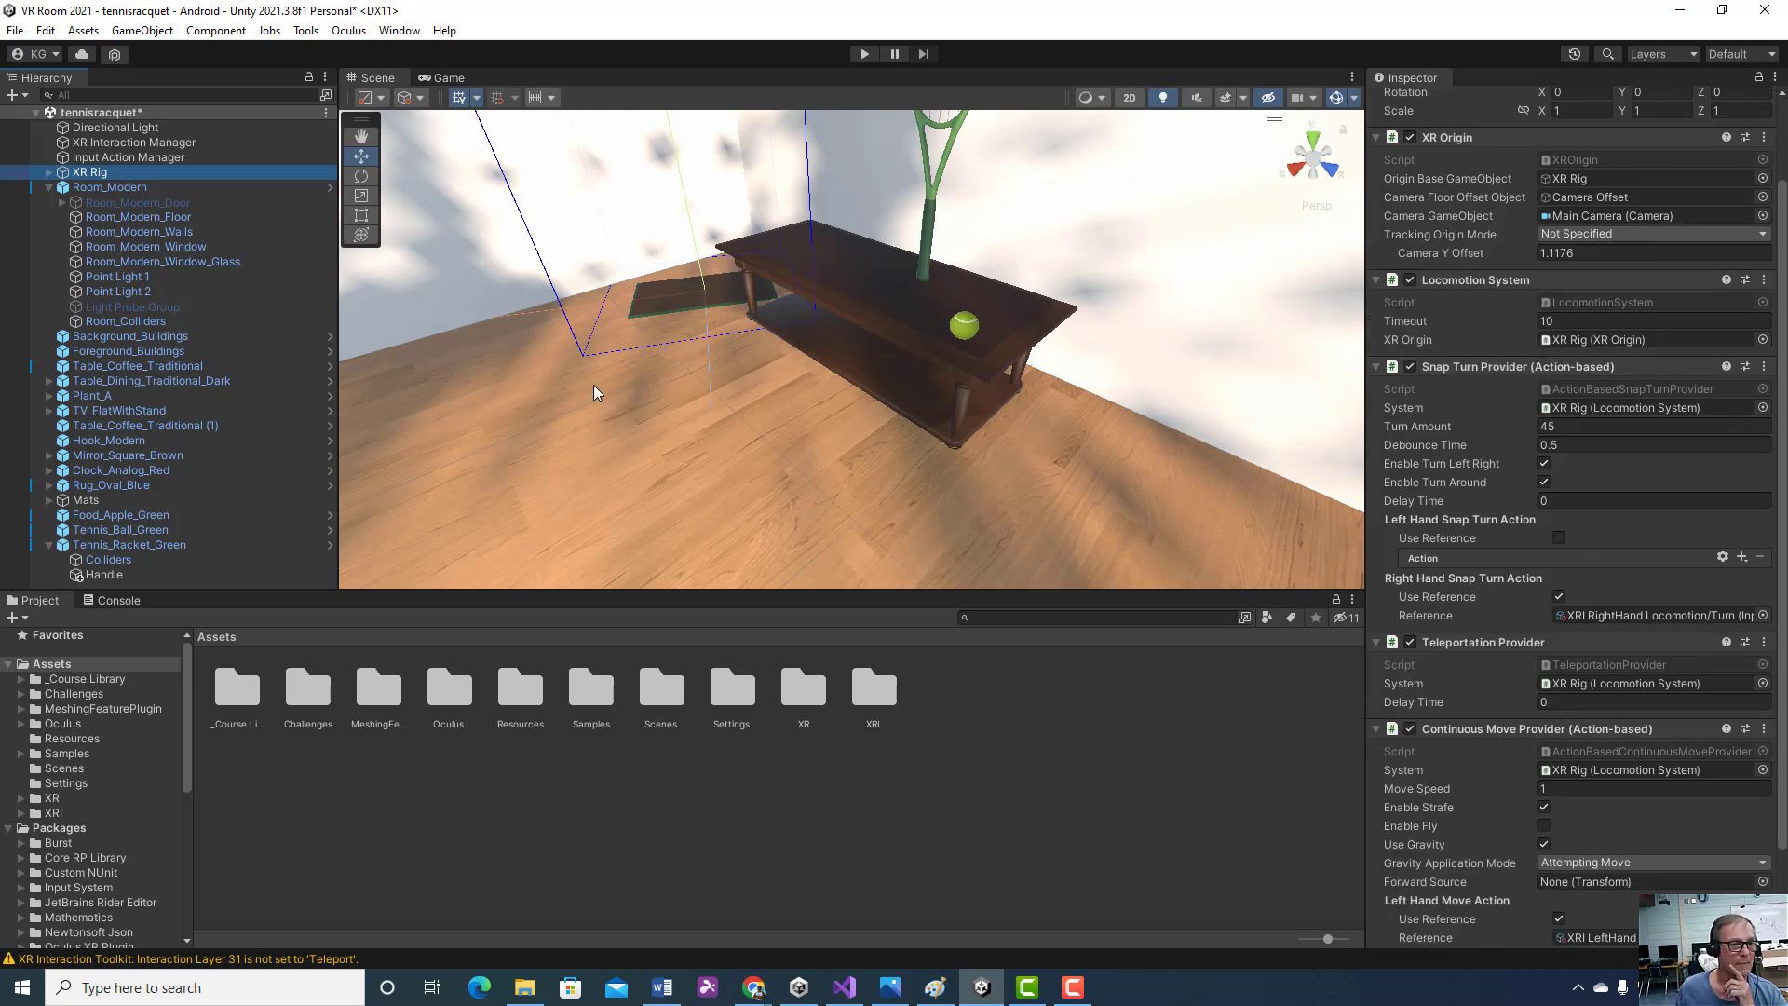
- Expand XR Rig and its Camera Offset and examine the LeftHand Controller's XR Controller and XR Ray Interactor settings
click(48, 172)
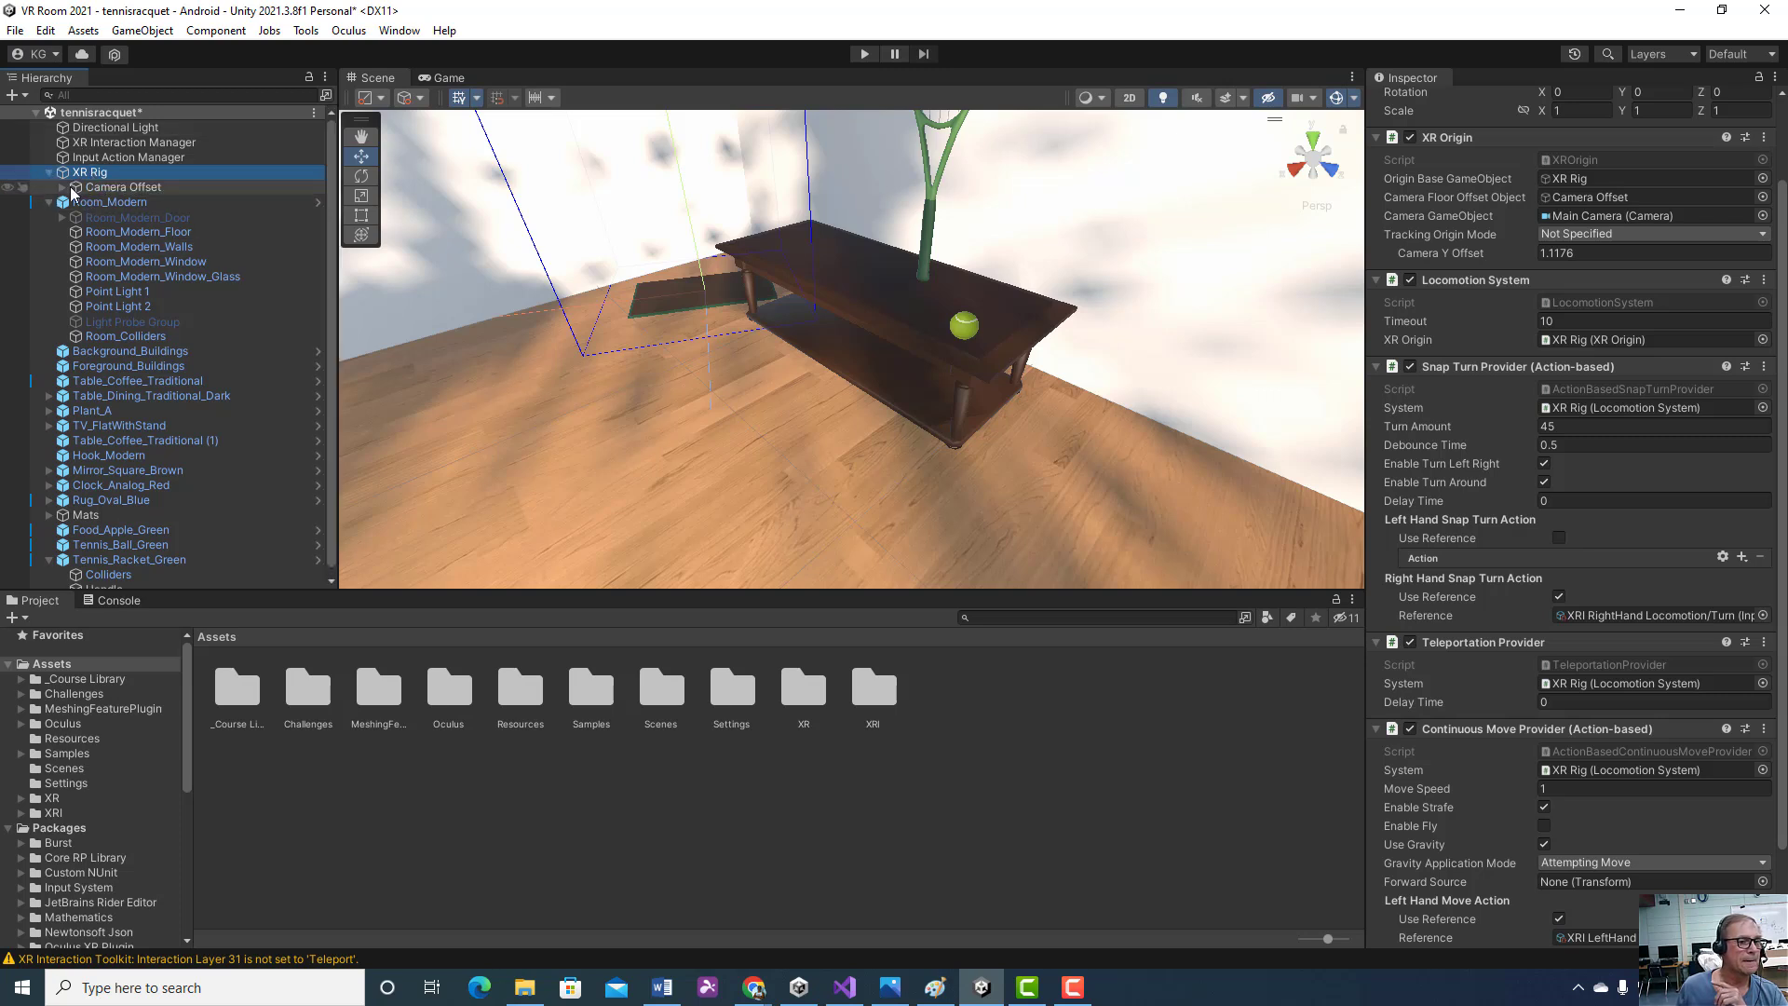
click(70, 187)
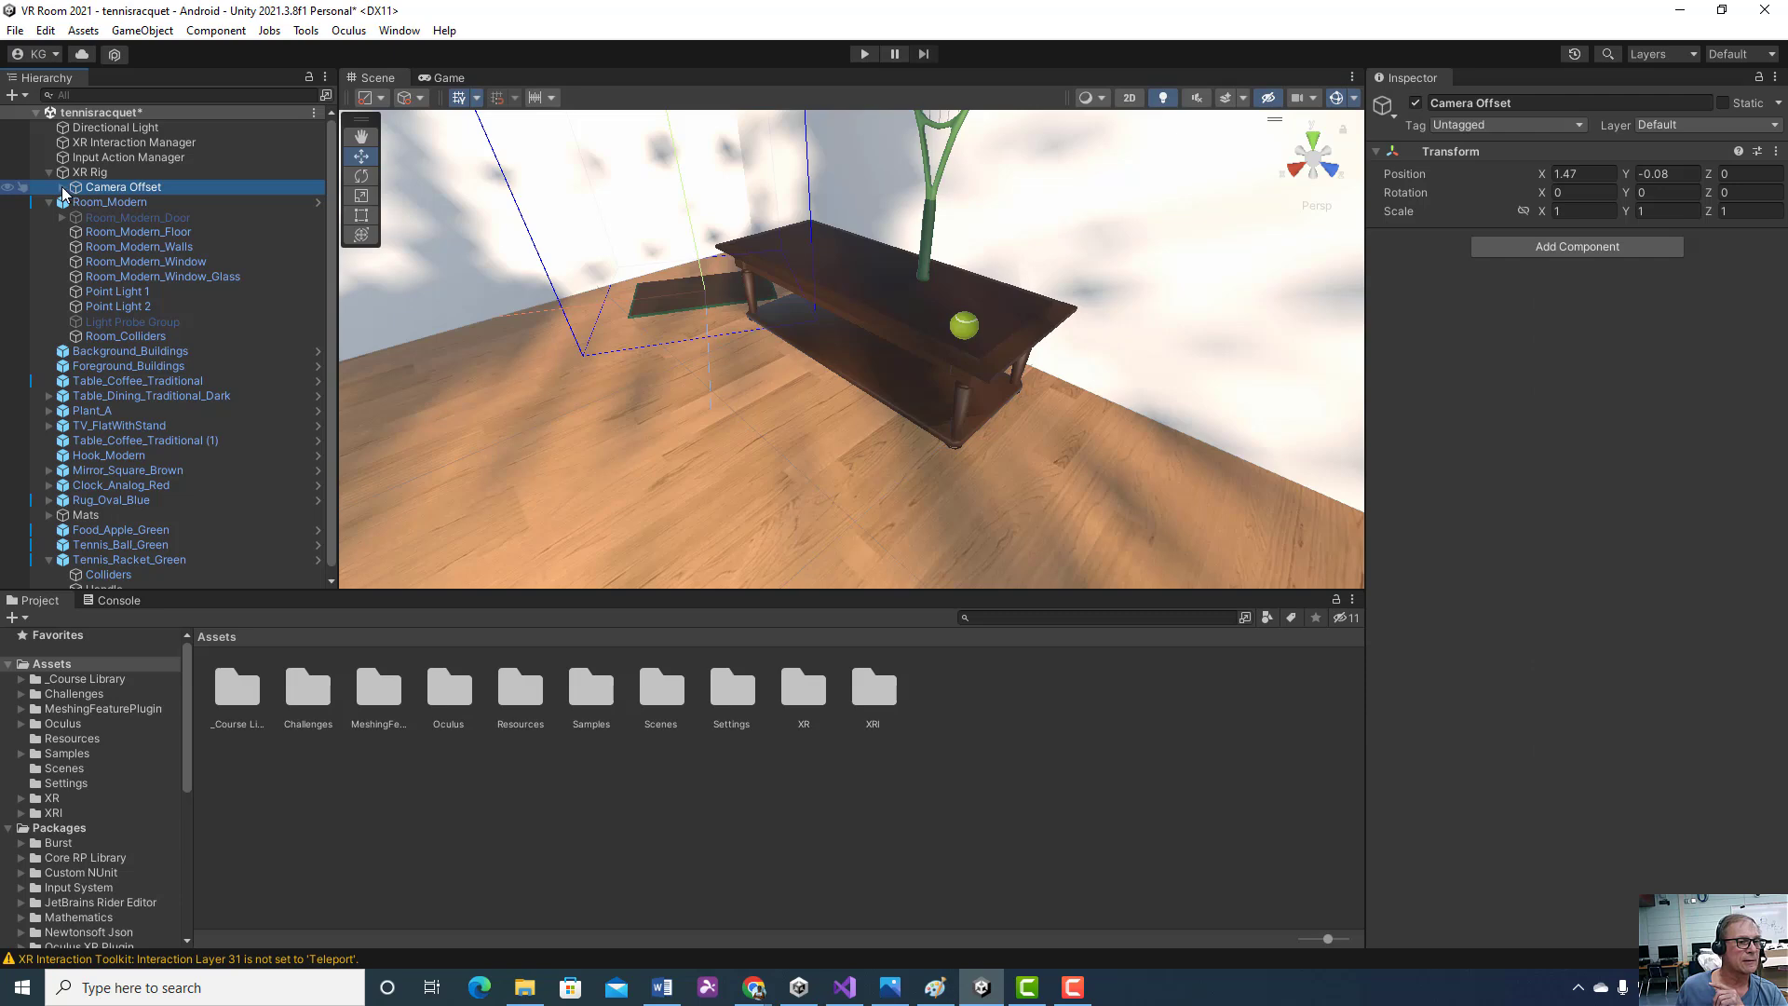
click(62, 188)
click(117, 217)
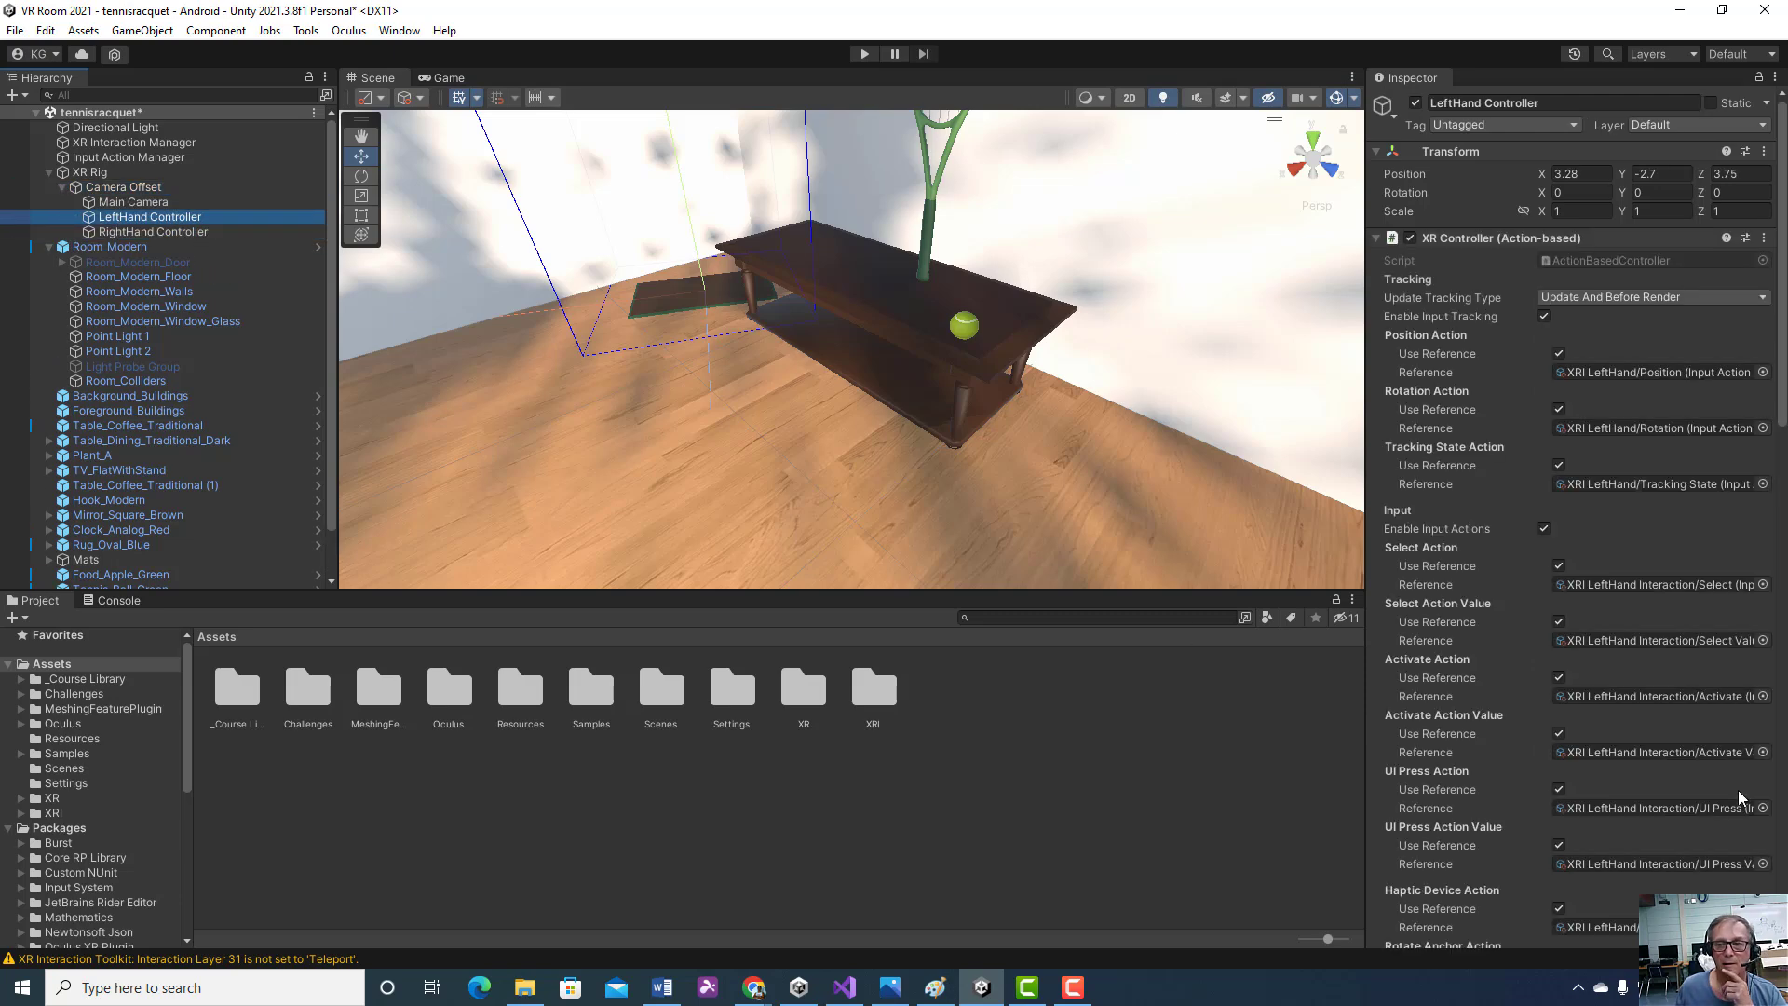
scroll(1641, 702, down, 5)
scroll(1641, 702, down, 9)
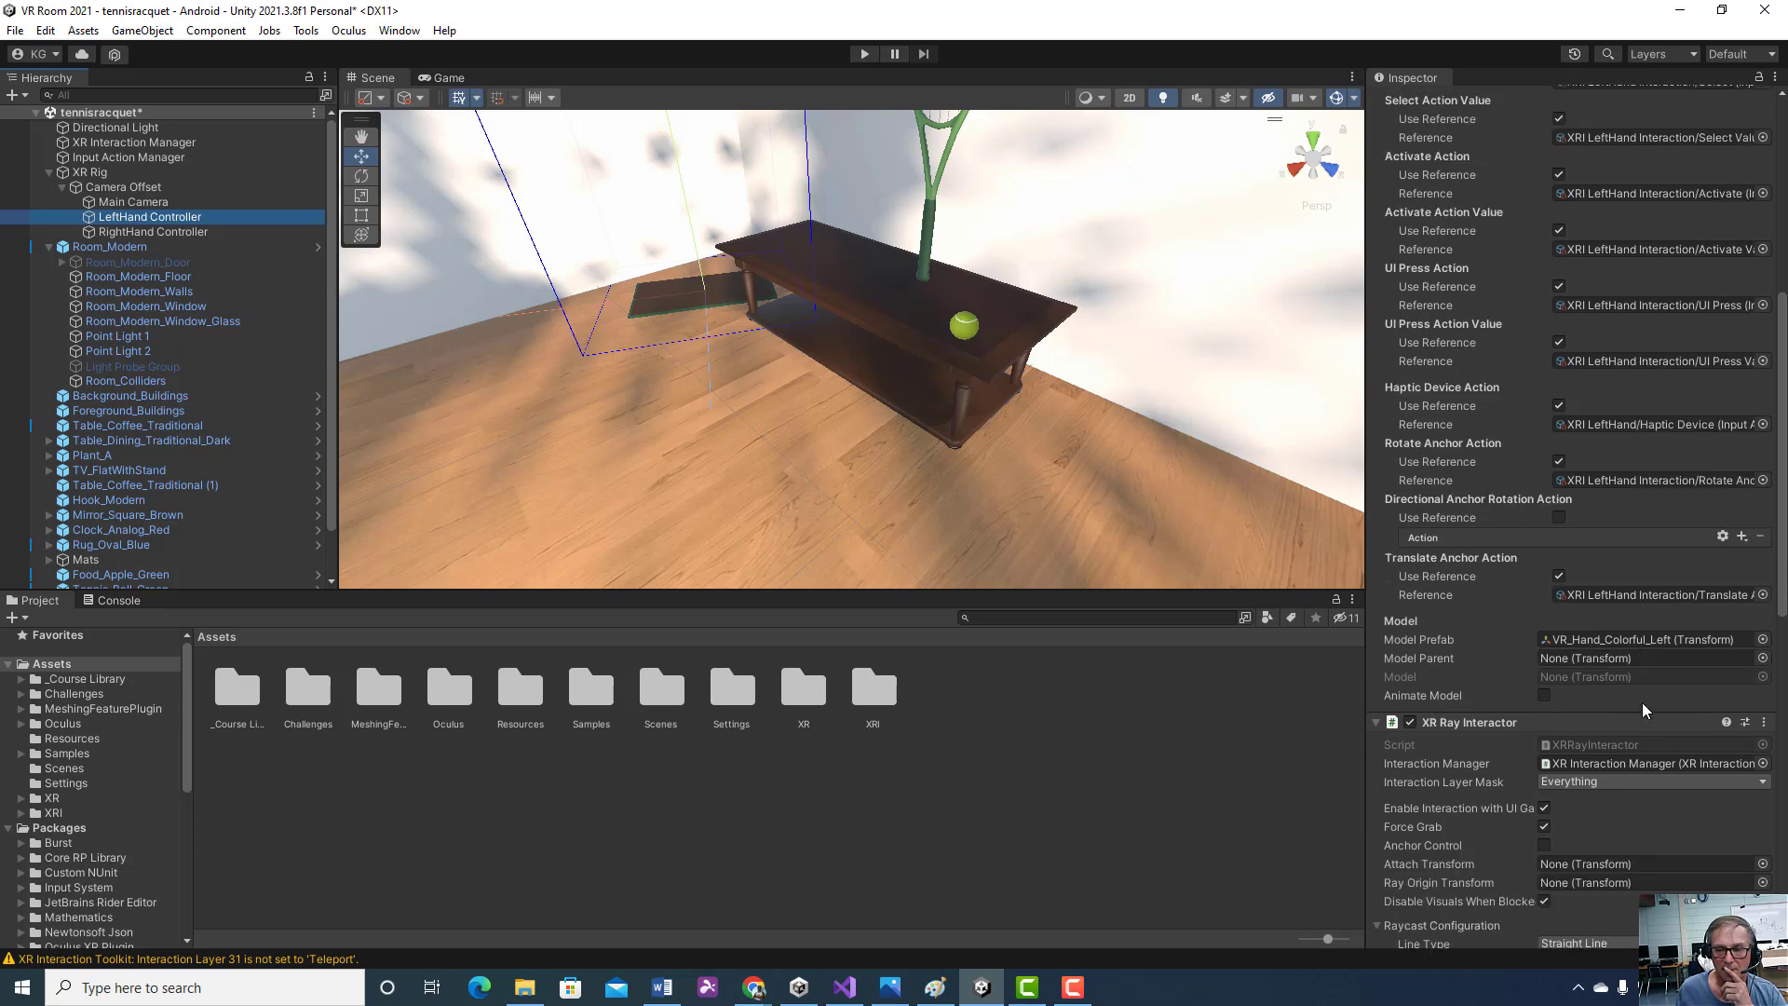
scroll(1641, 702, down, 1)
scroll(1641, 702, down, 1)
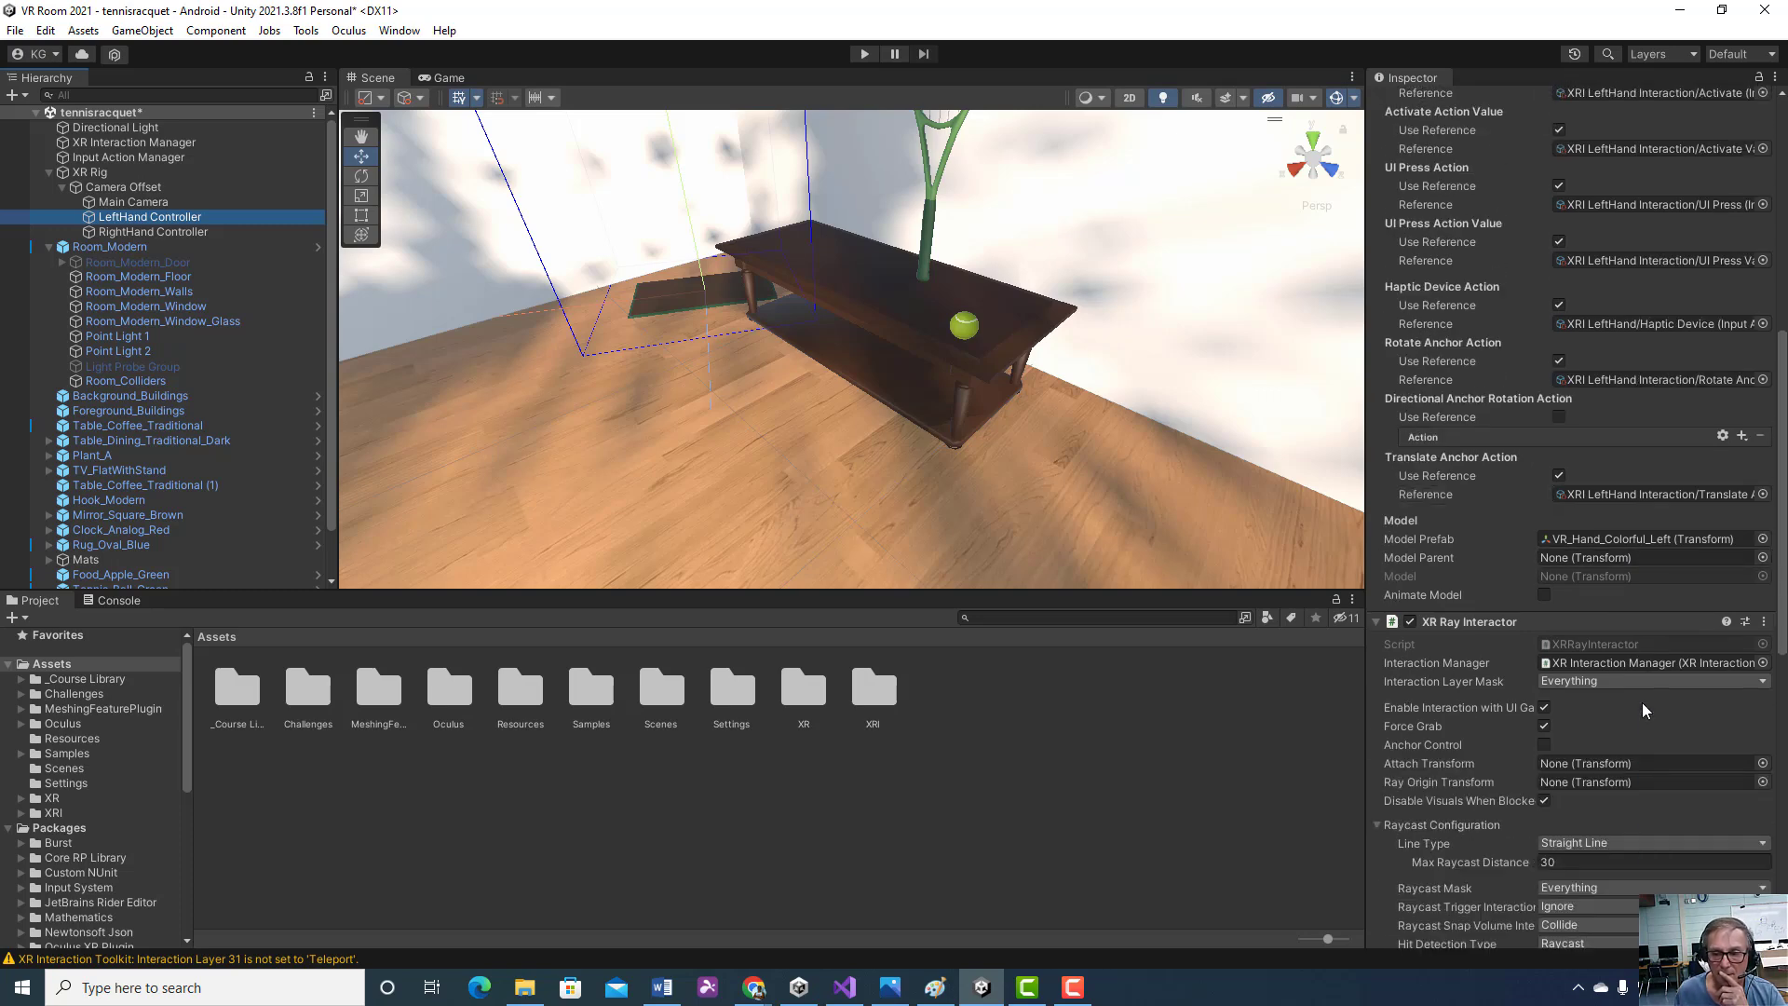
scroll(1641, 710, down, 2)
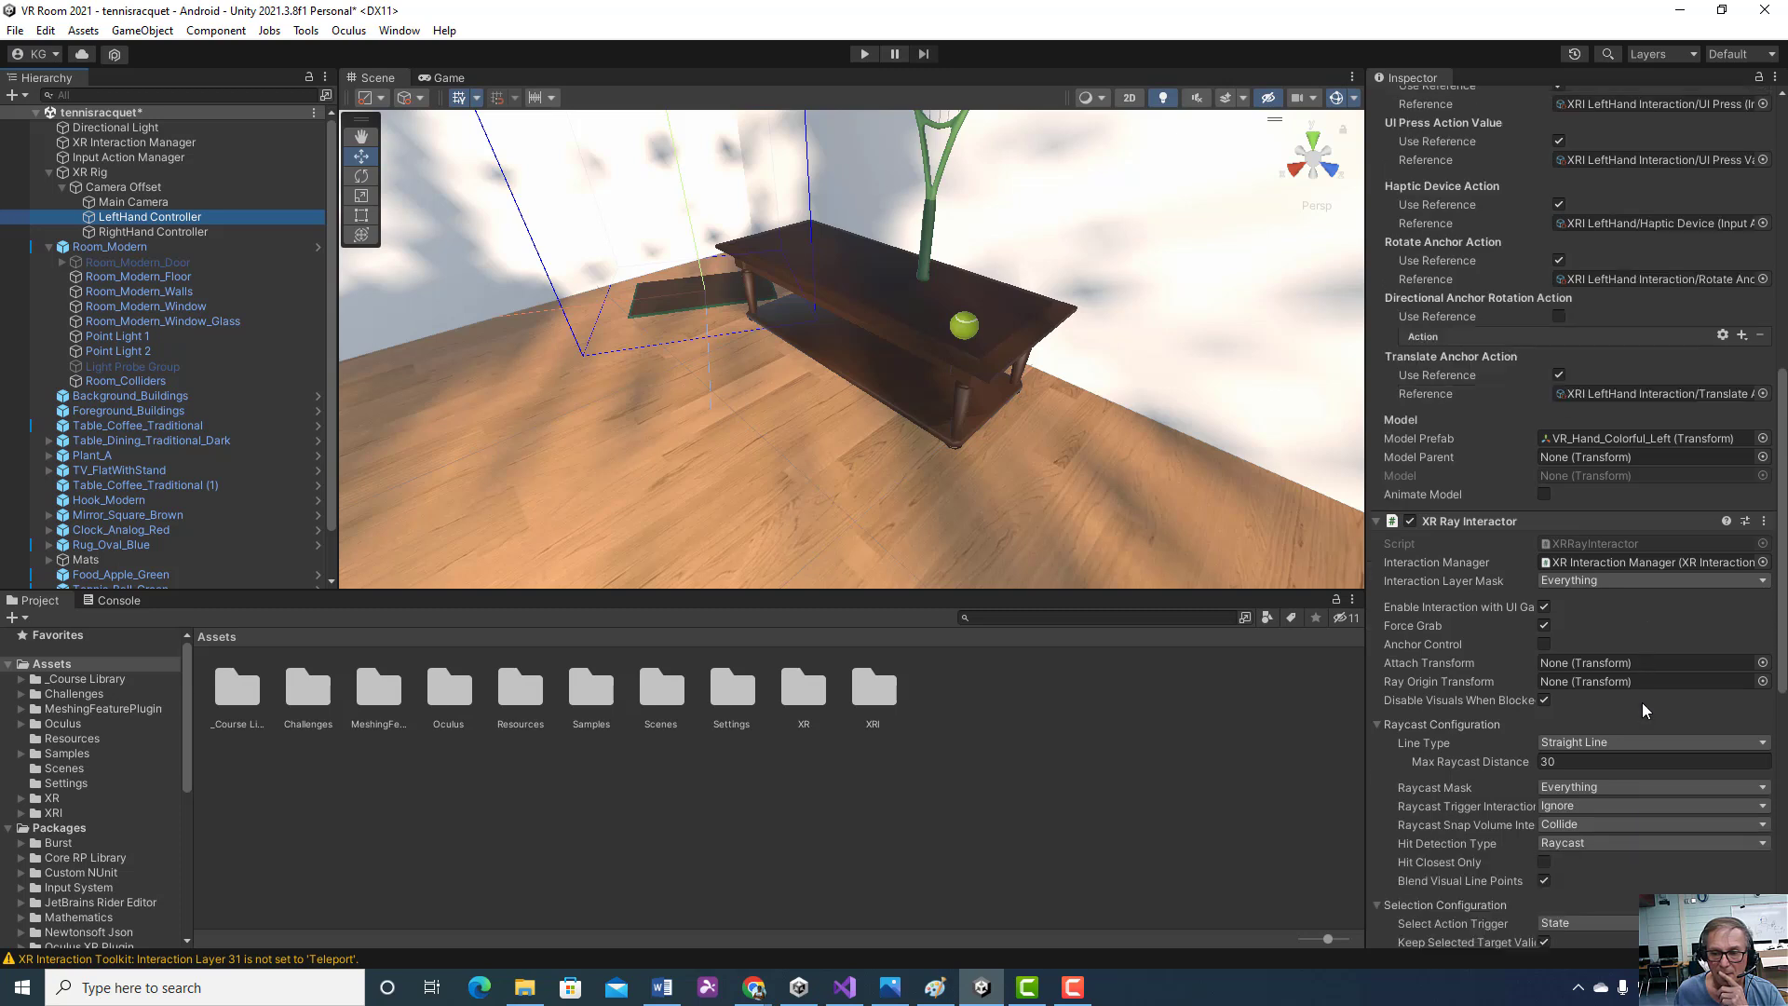
scroll(1641, 703, down, 6)
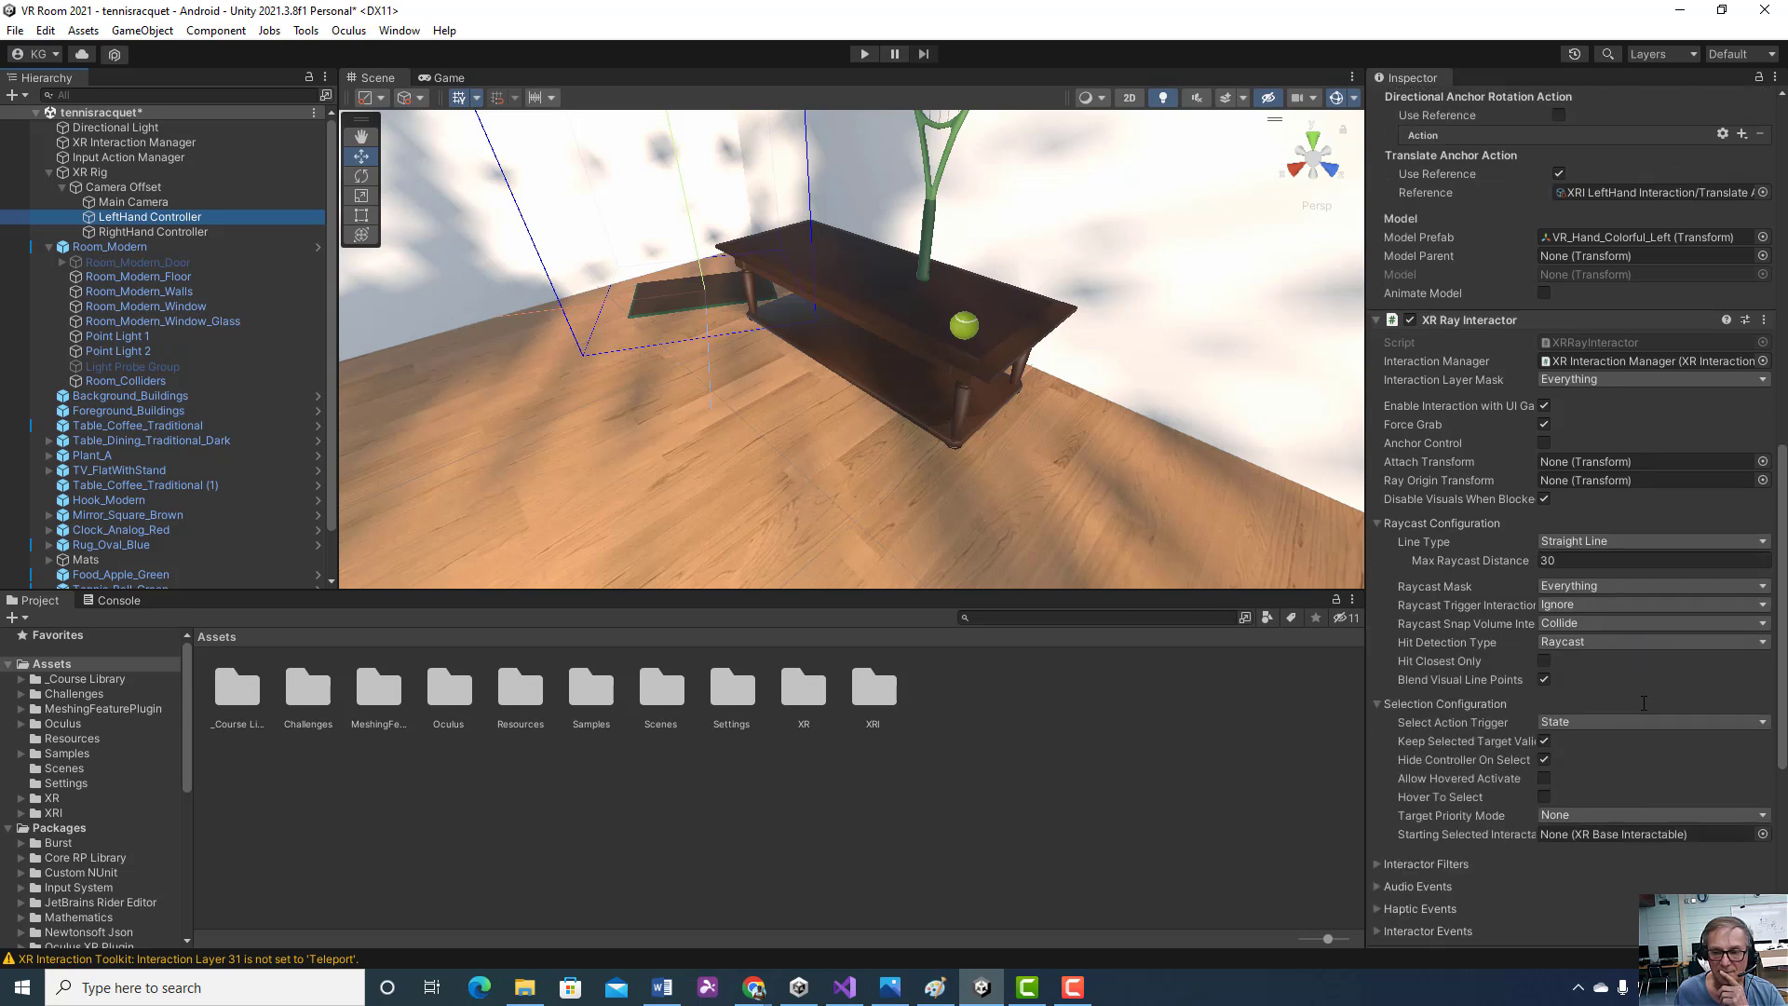
scroll(1644, 703, up, 6)
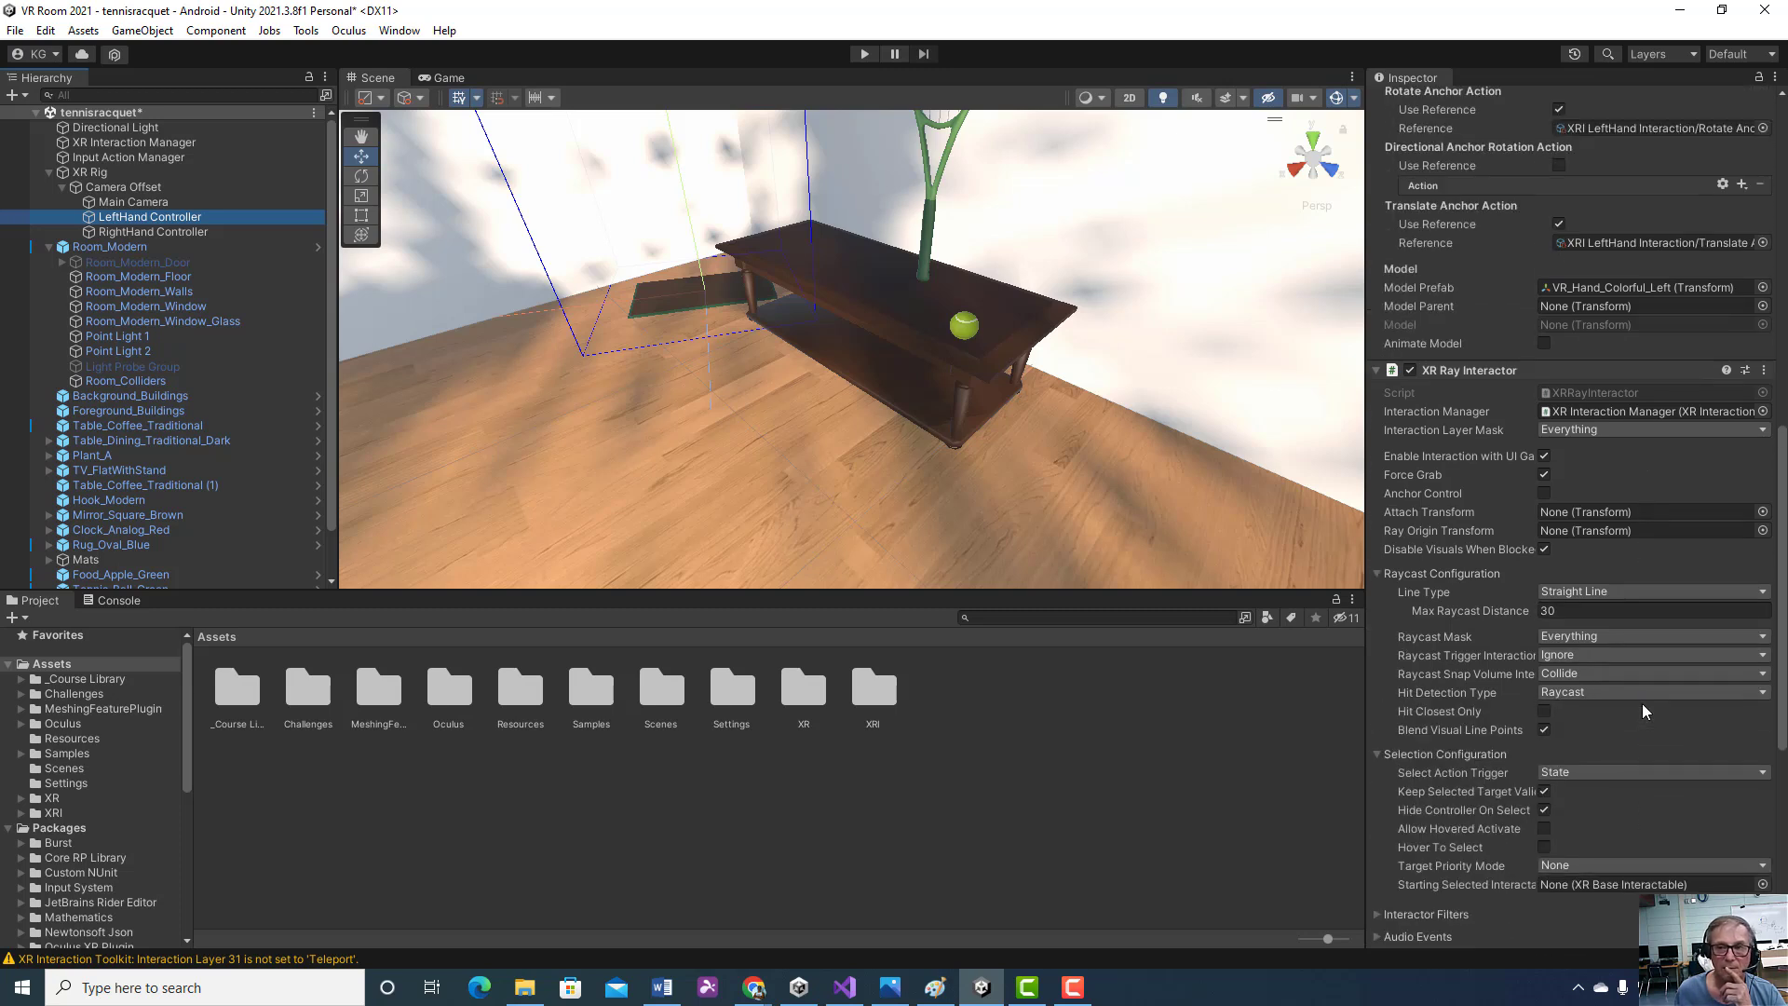
scroll(1644, 703, up, 2)
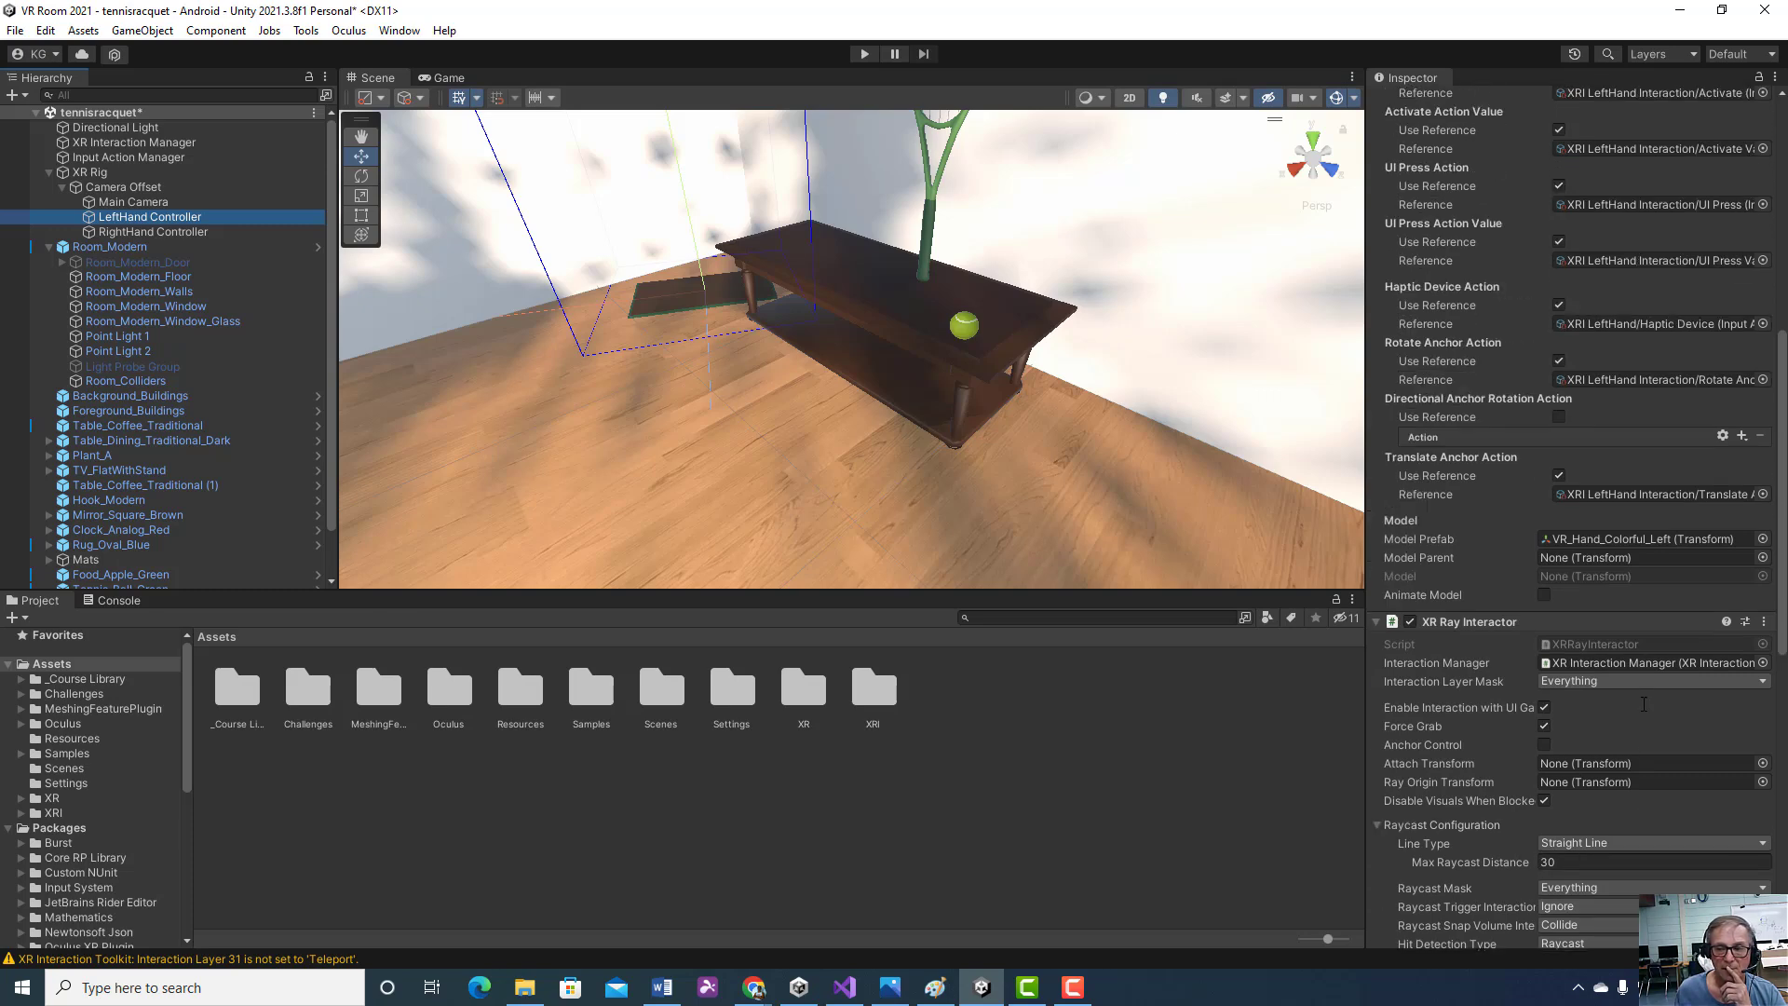
scroll(1644, 703, up, 6)
scroll(1643, 703, up, 6)
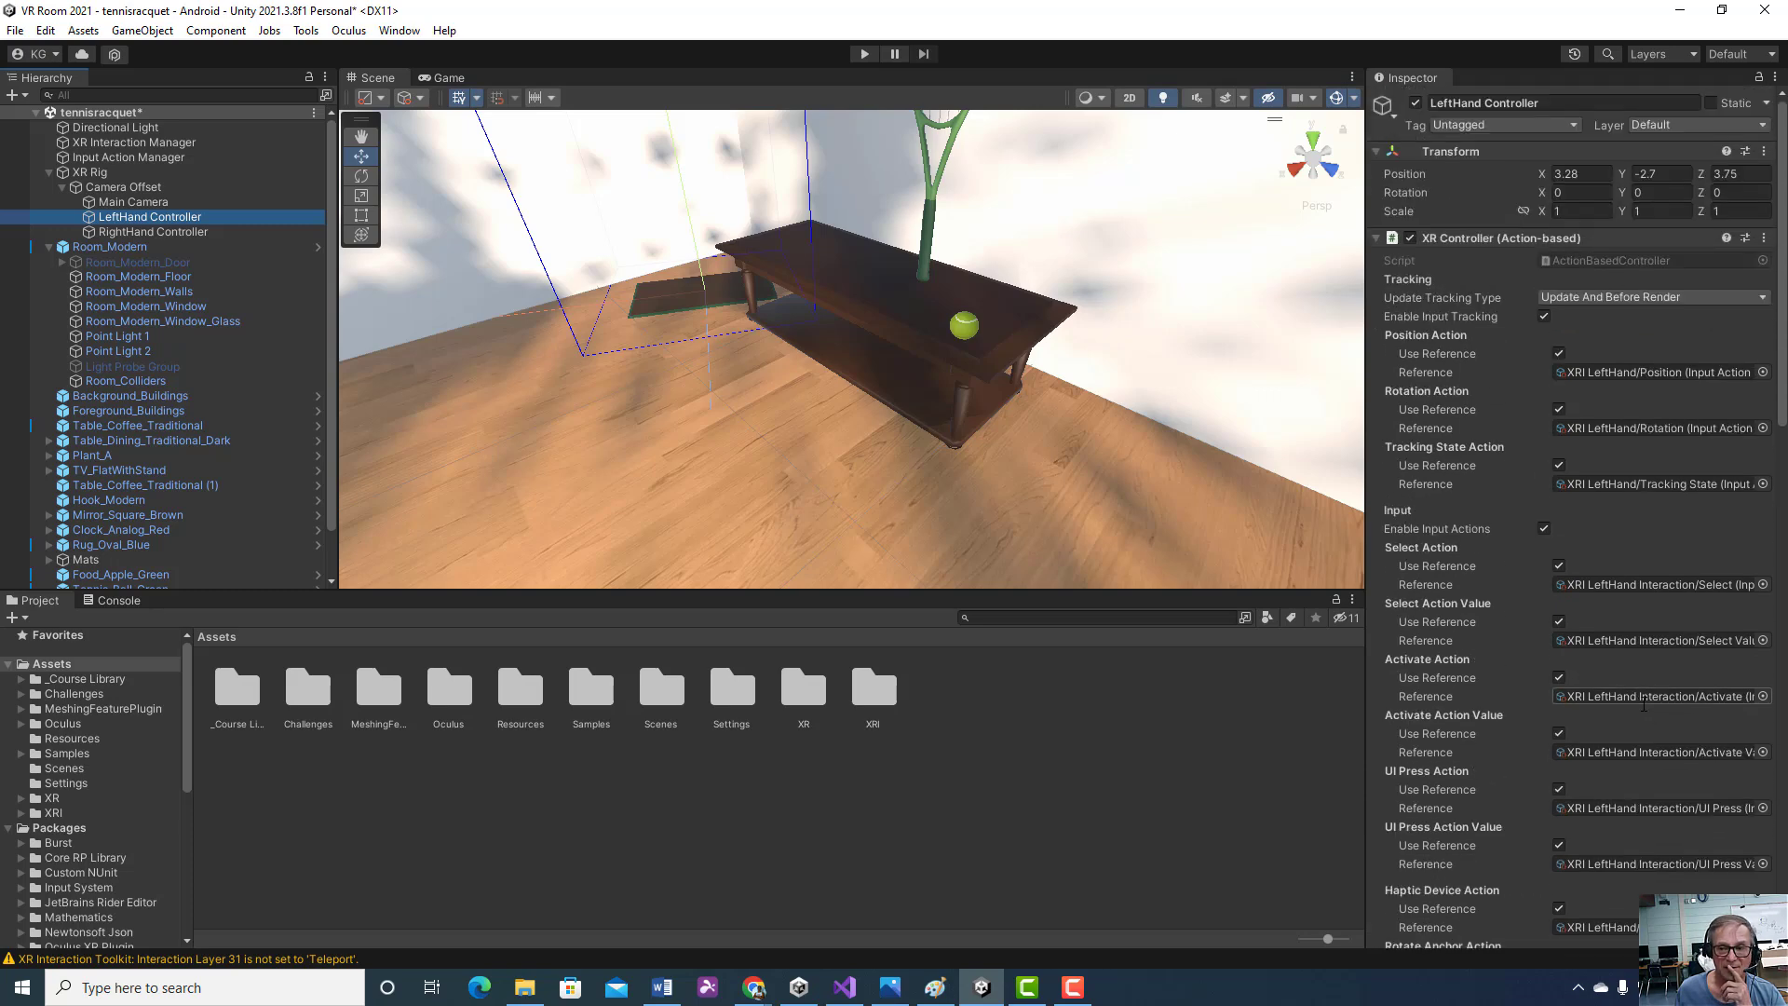
scroll(1644, 703, down, 3)
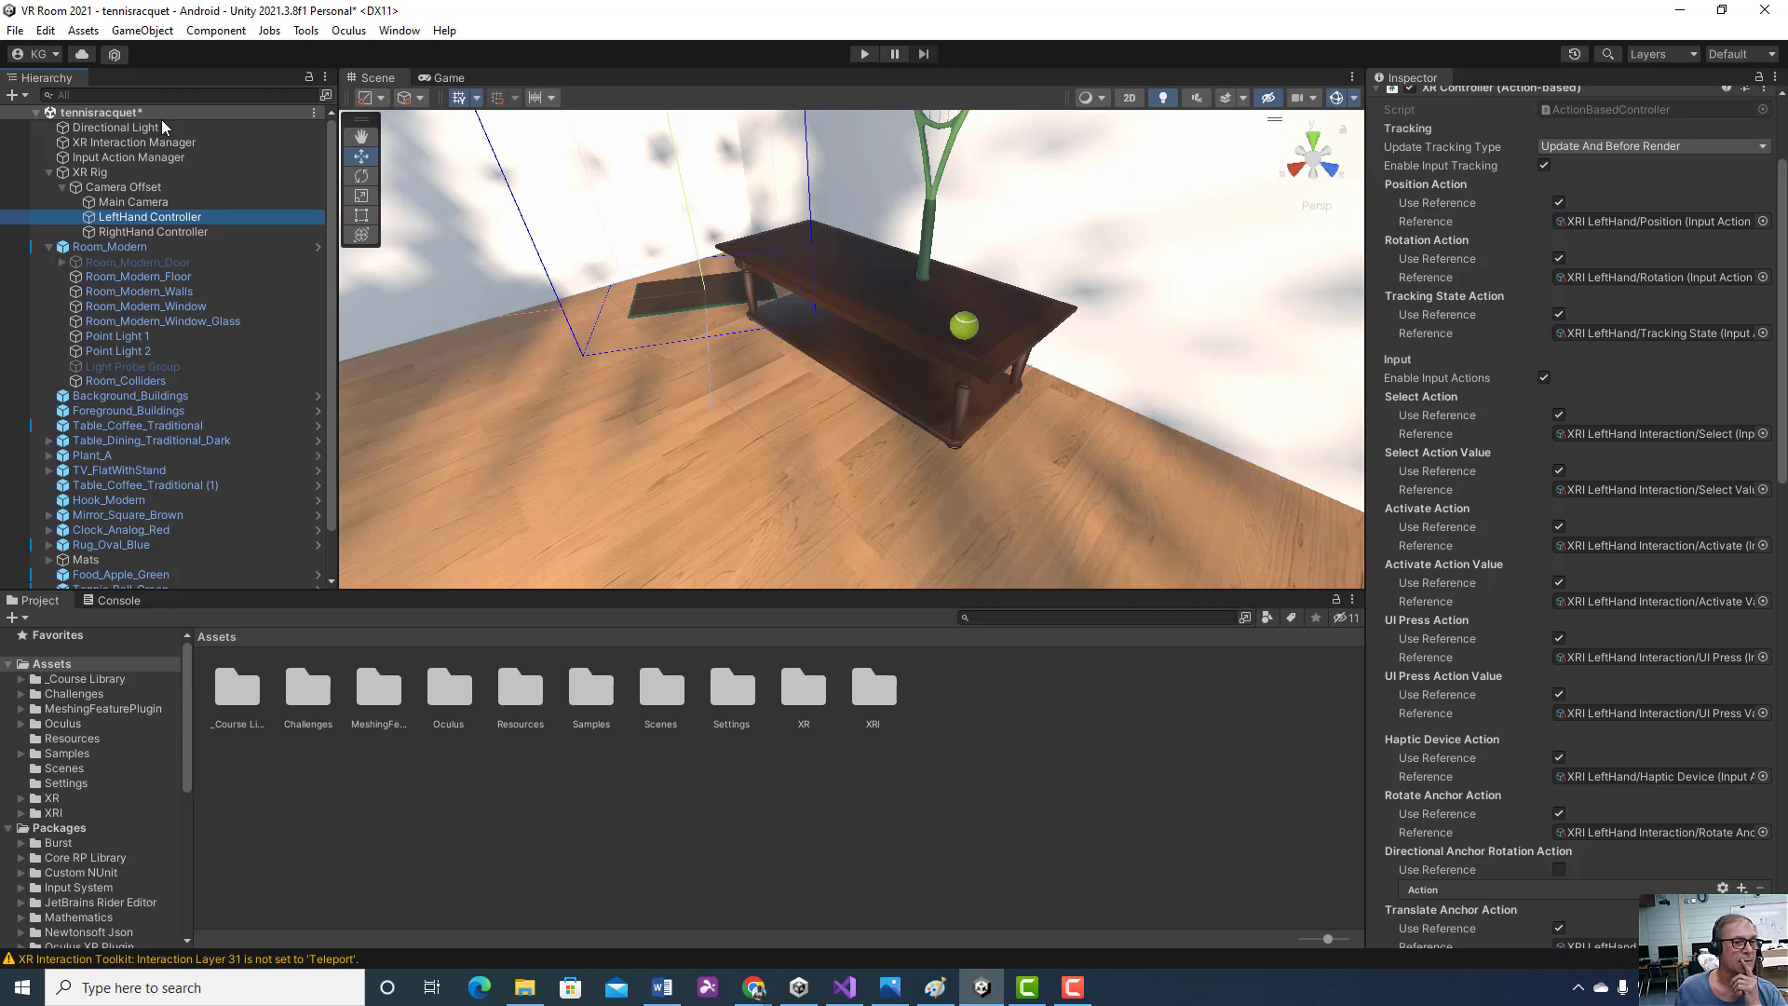
- Compare the input action references and model prefabs of the RightHand Controller and LeftHand Controller
click(208, 232)
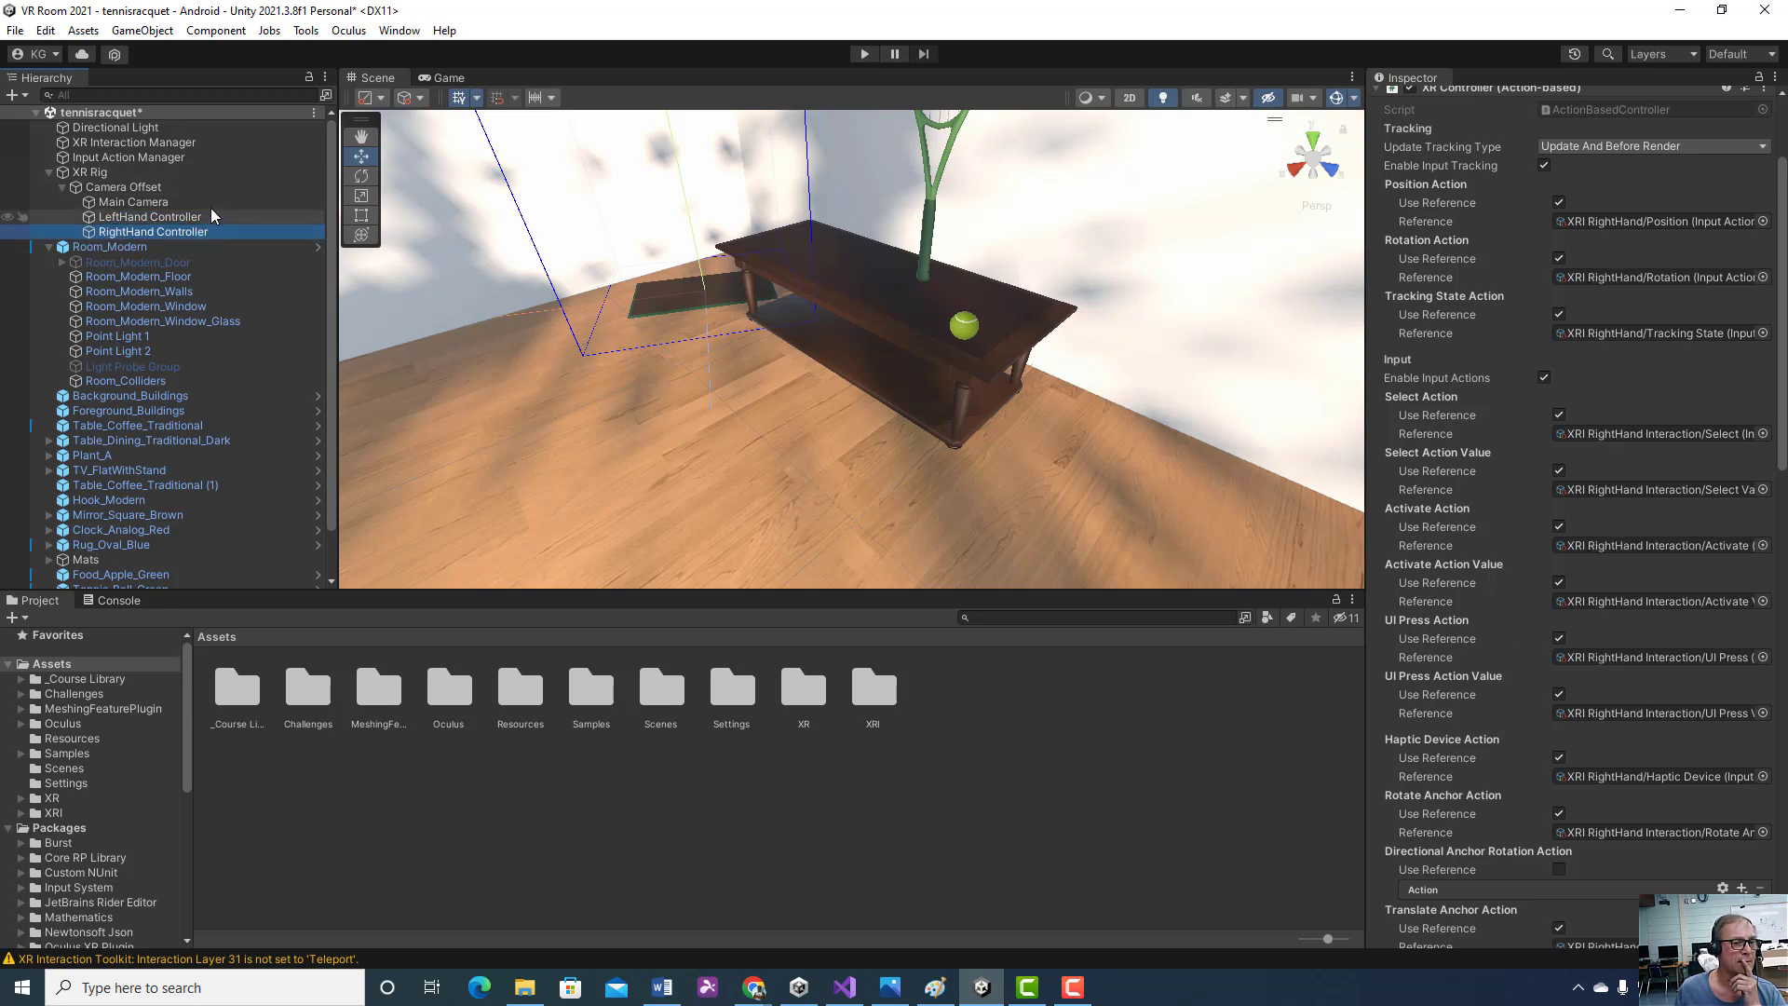
click(209, 215)
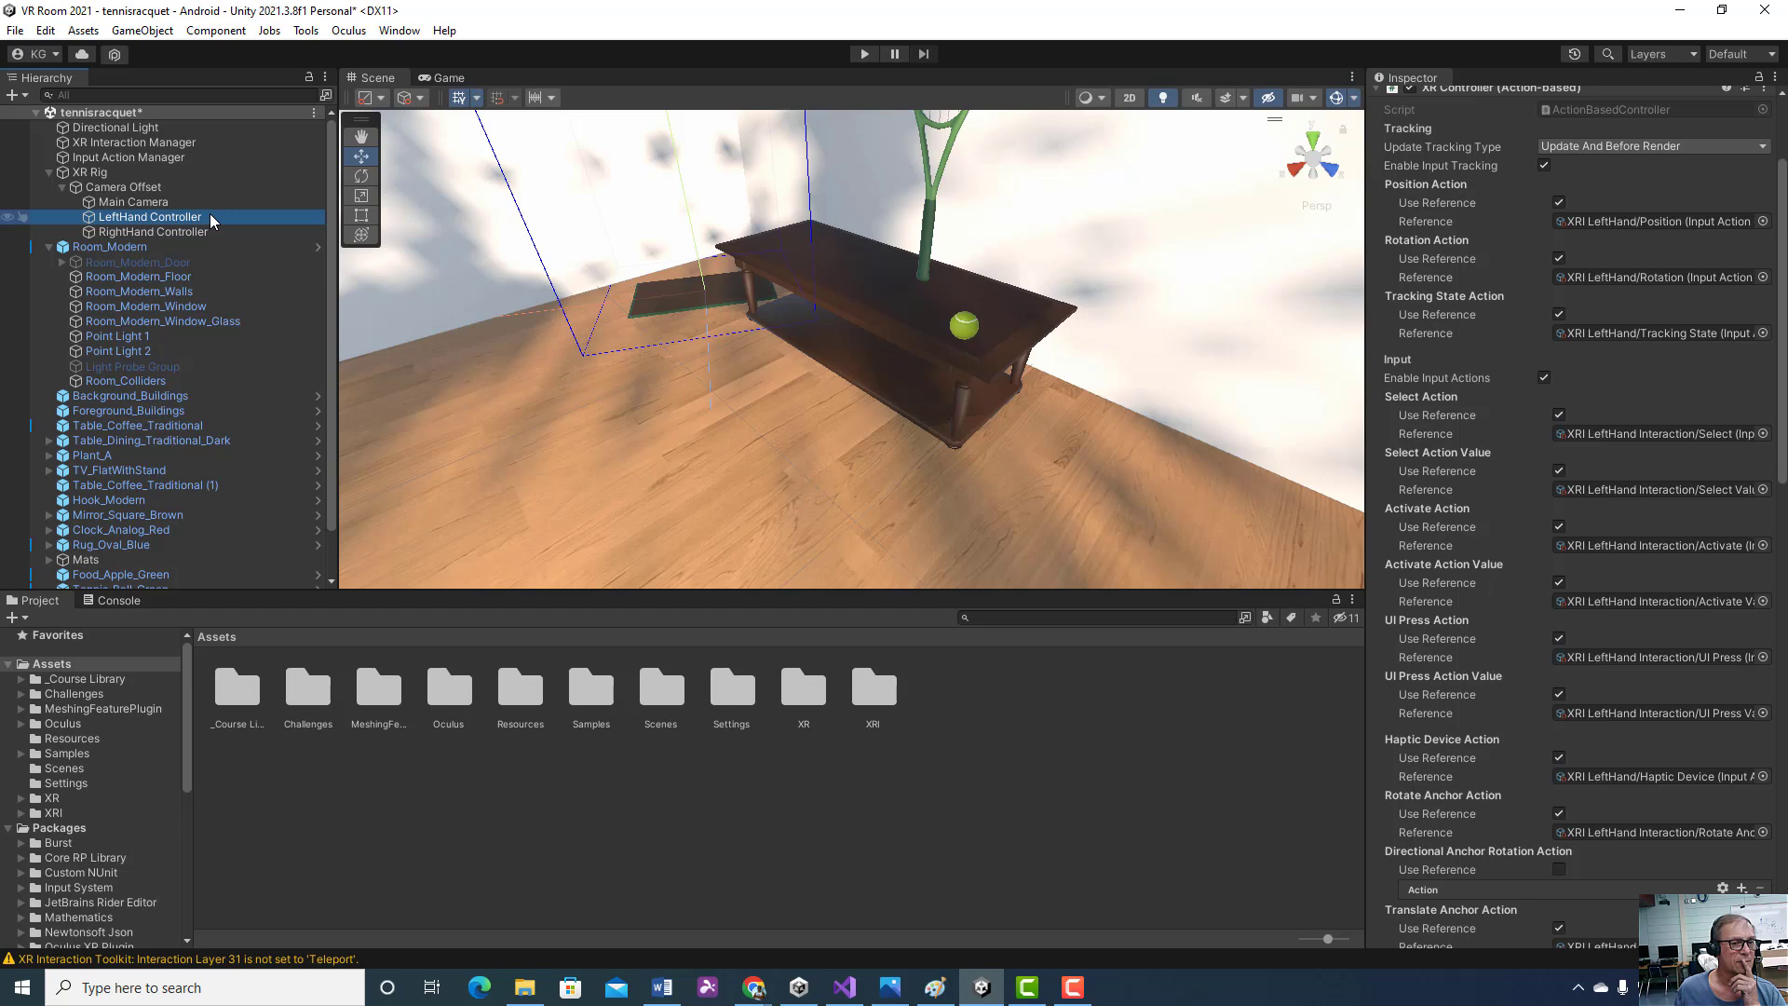
scroll(1602, 542, down, 5)
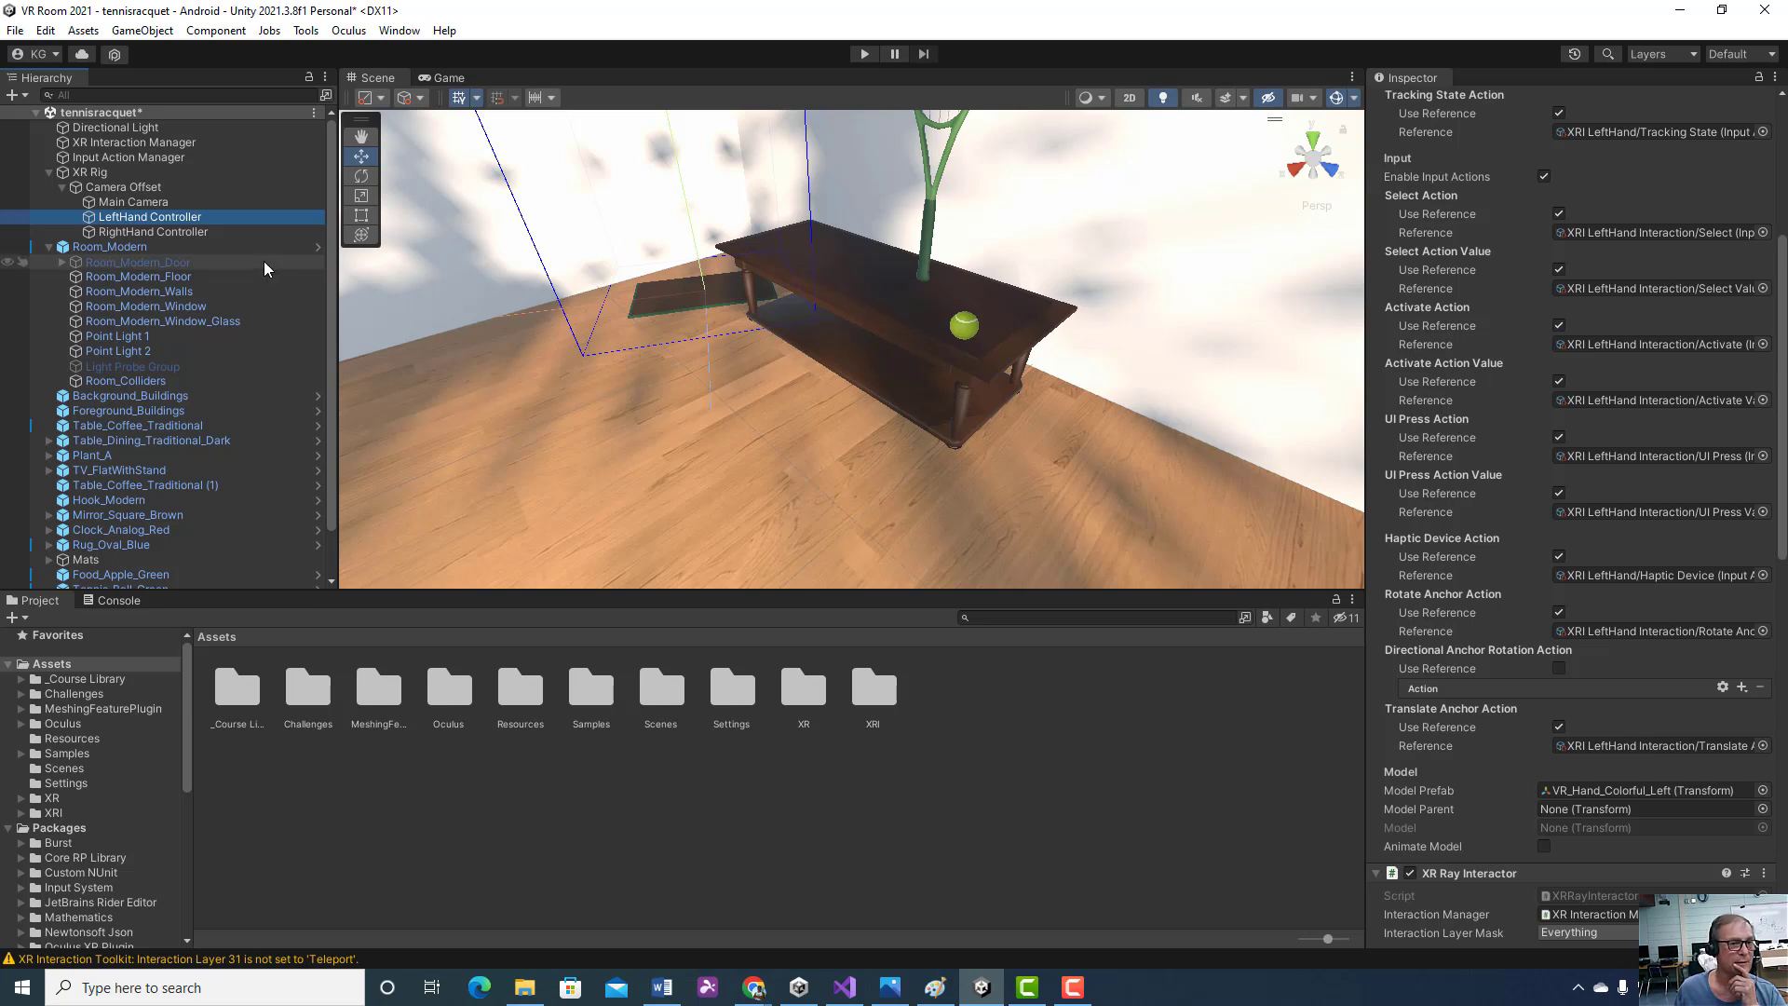
click(209, 234)
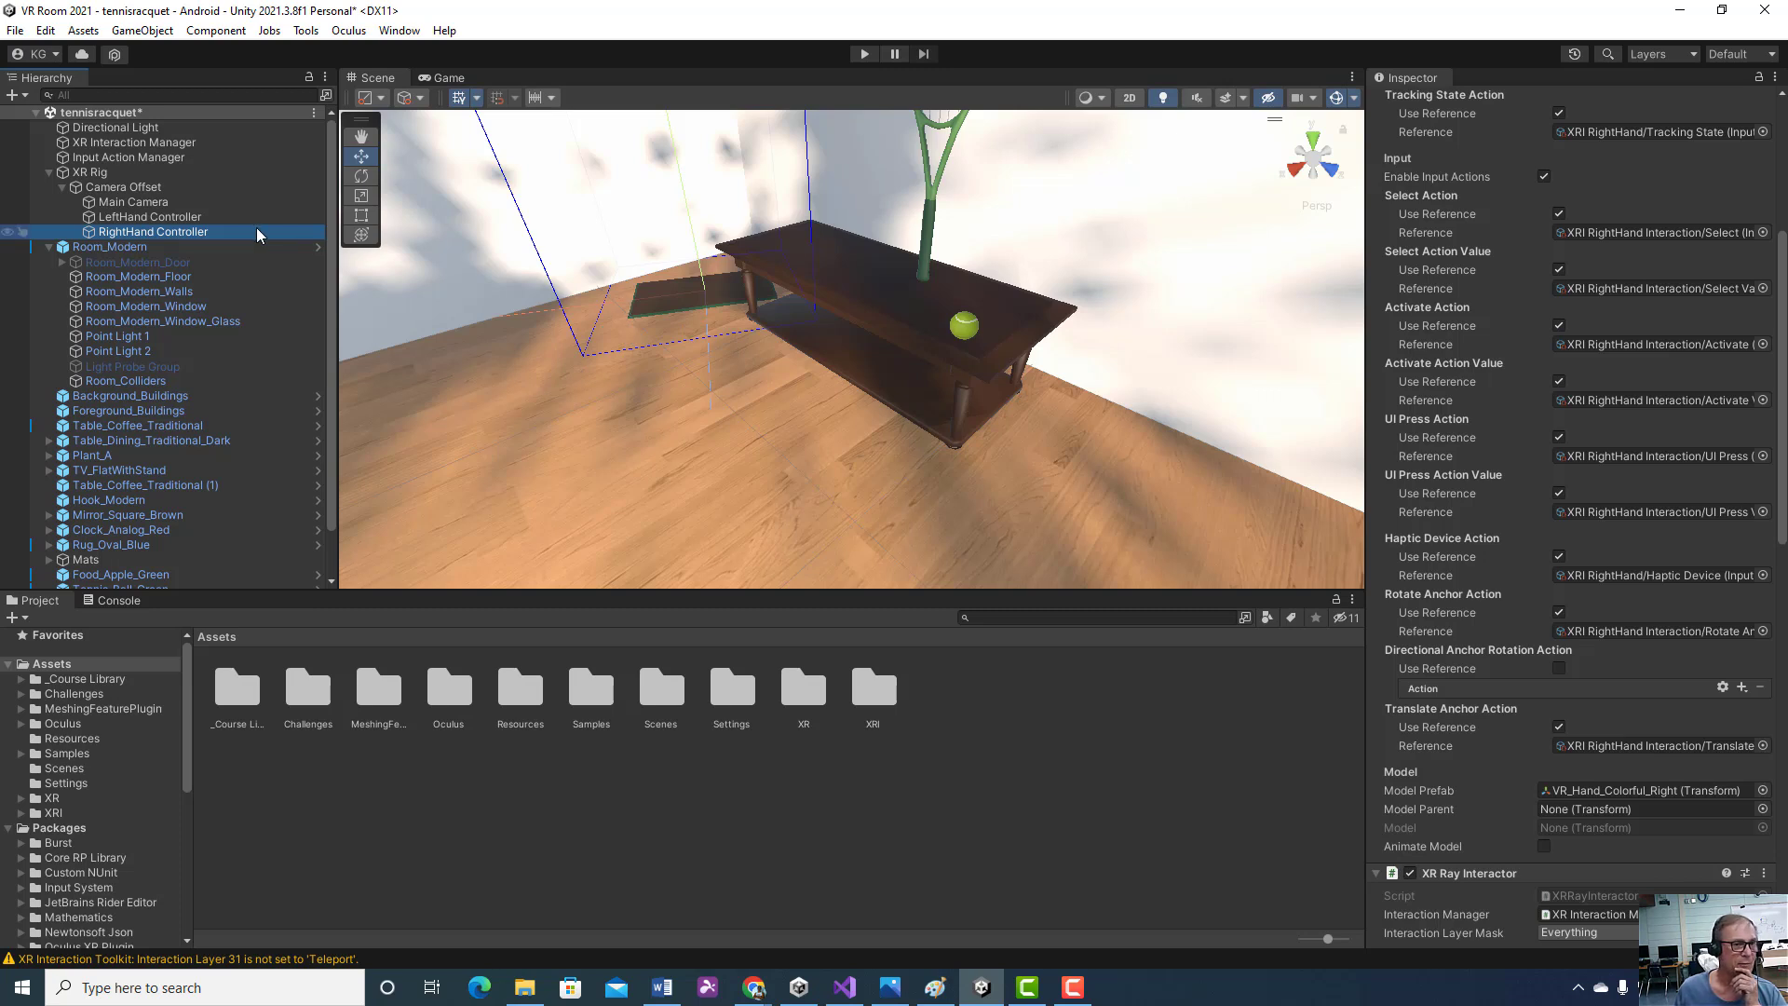
click(205, 216)
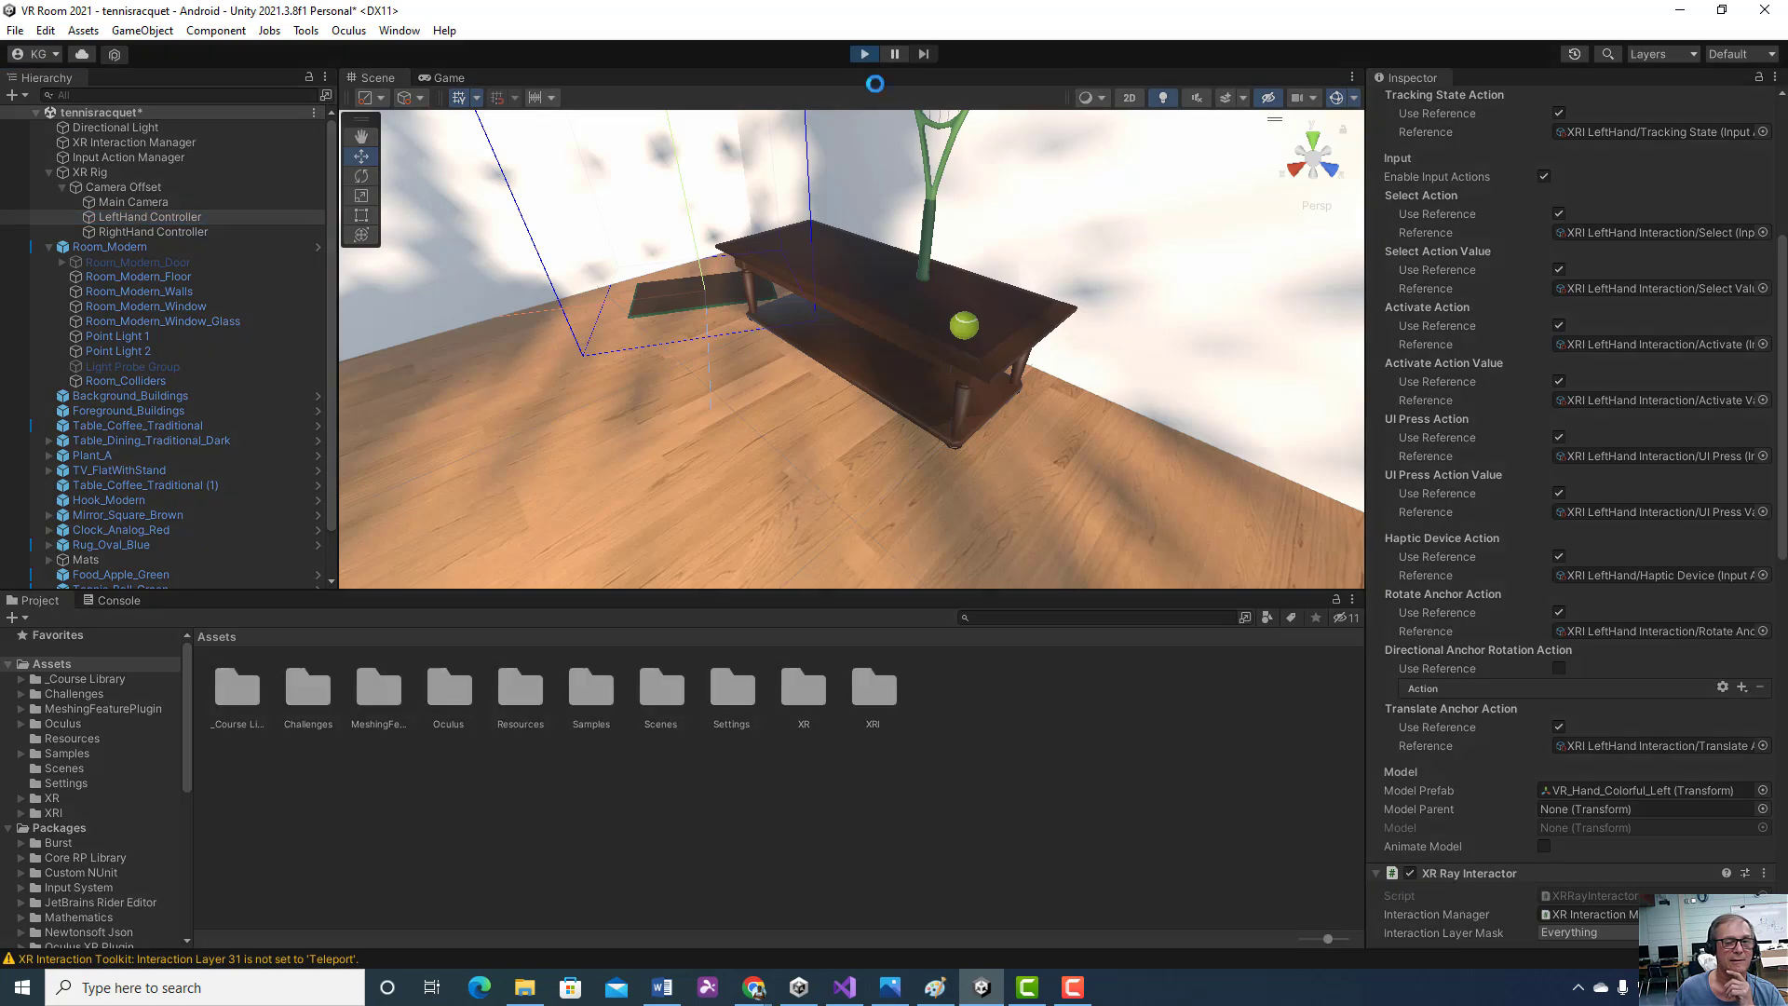
- Run the scene in Play mode, move and look around the room with the XR Device Simulator, and stop the run
click(865, 54)
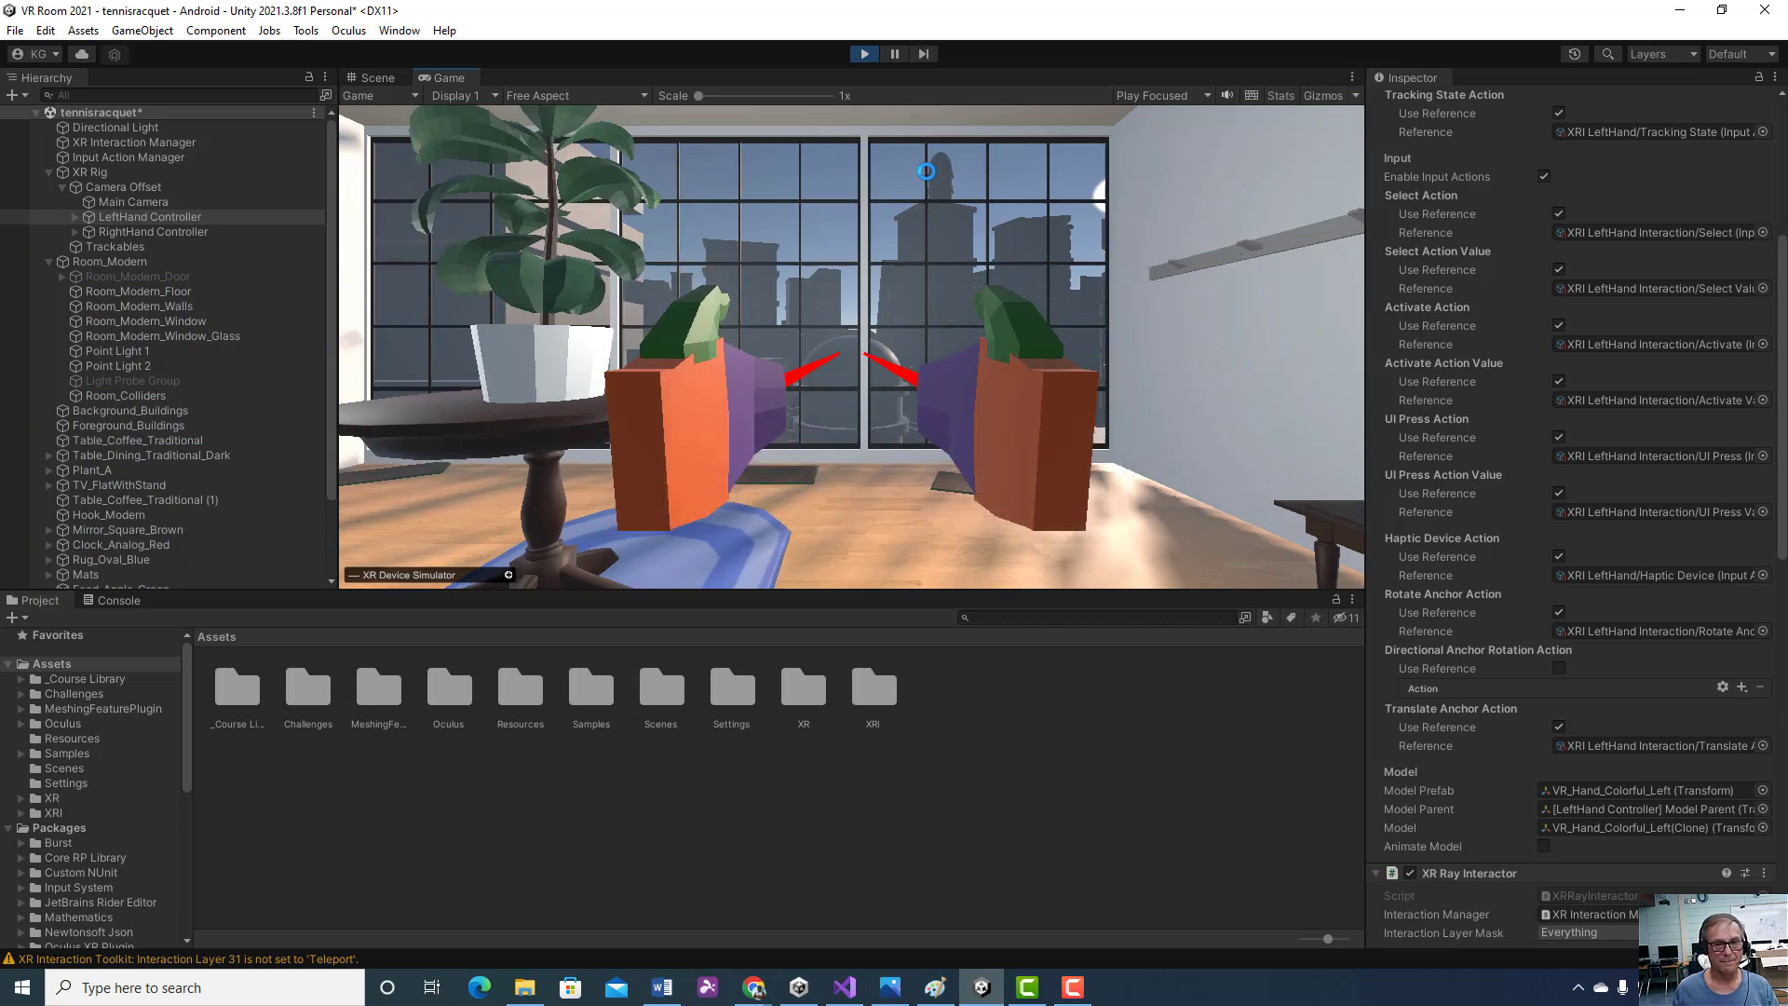
key(w)
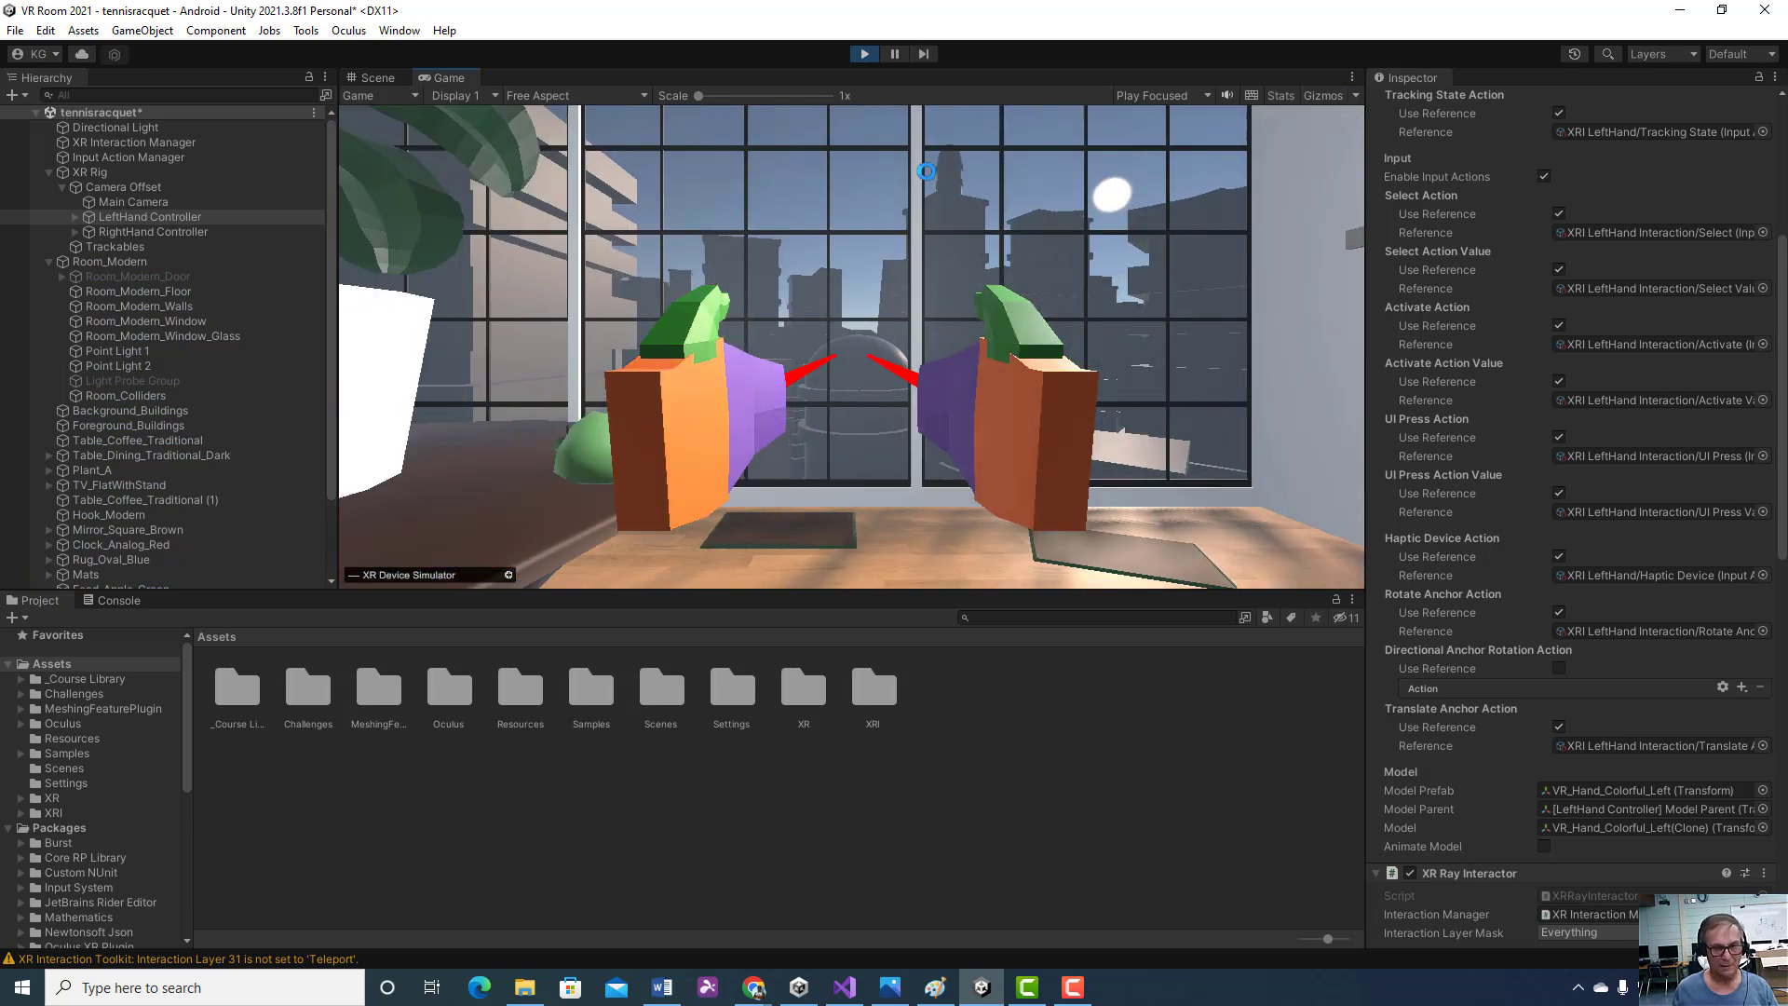
key(a)
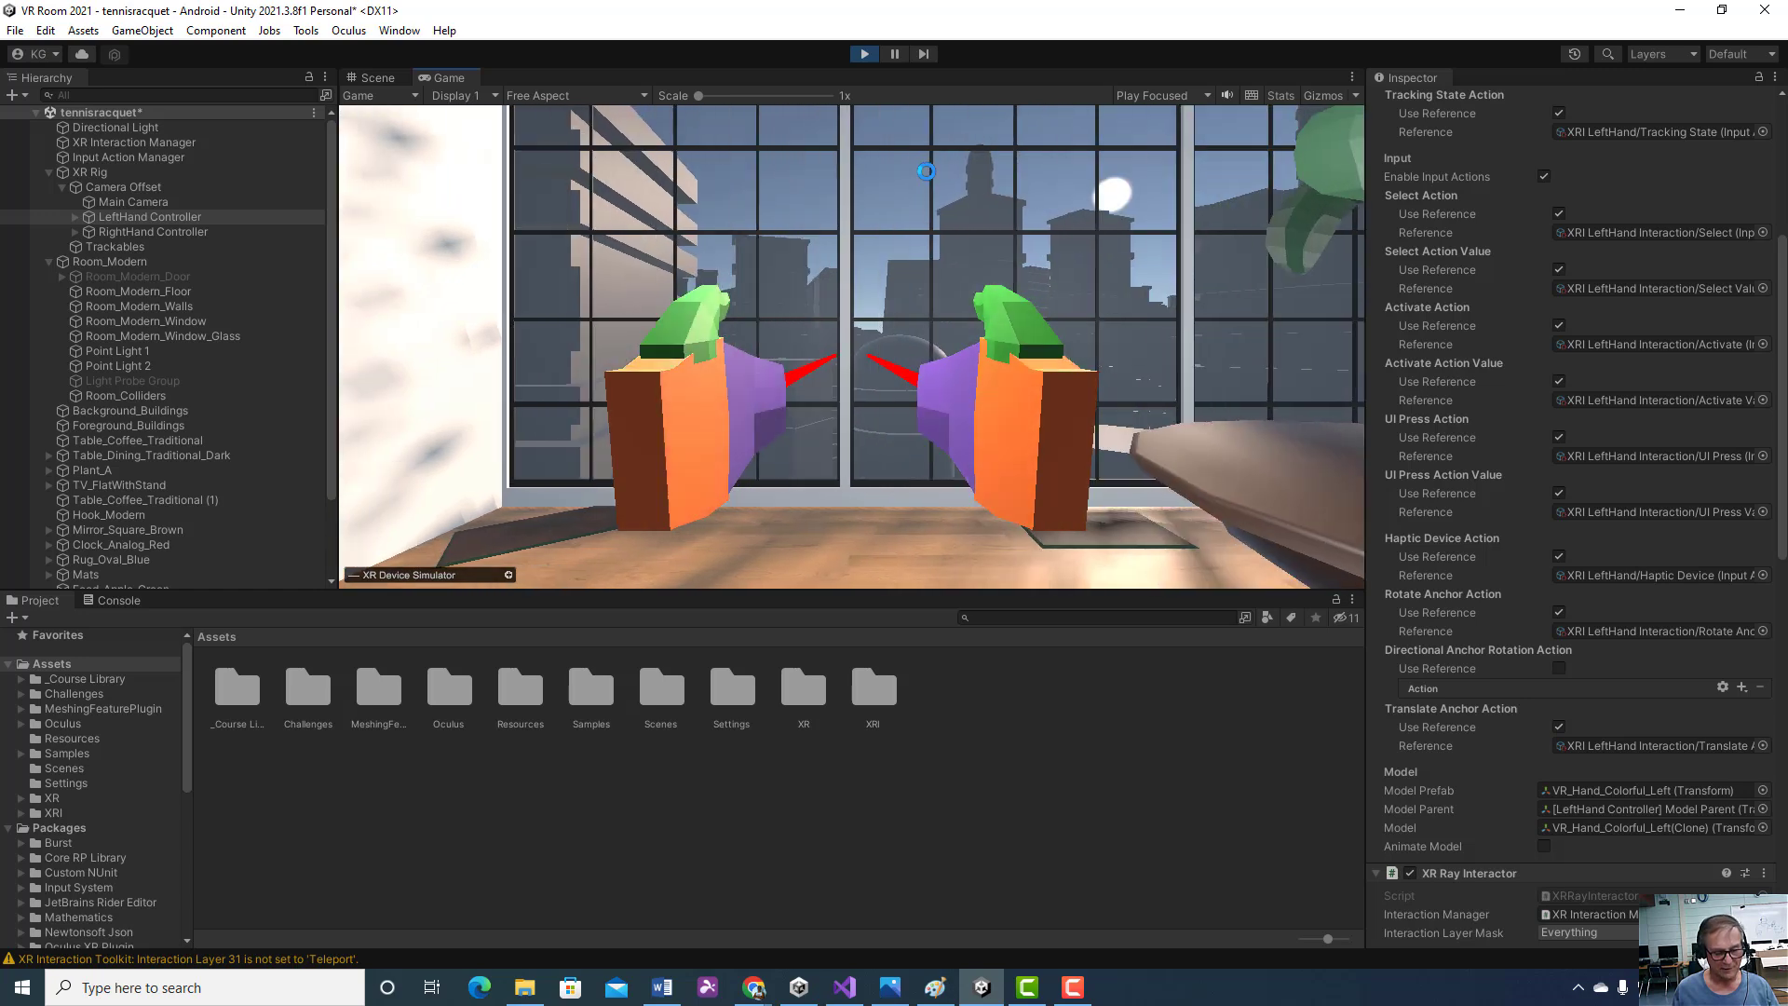
key(w)
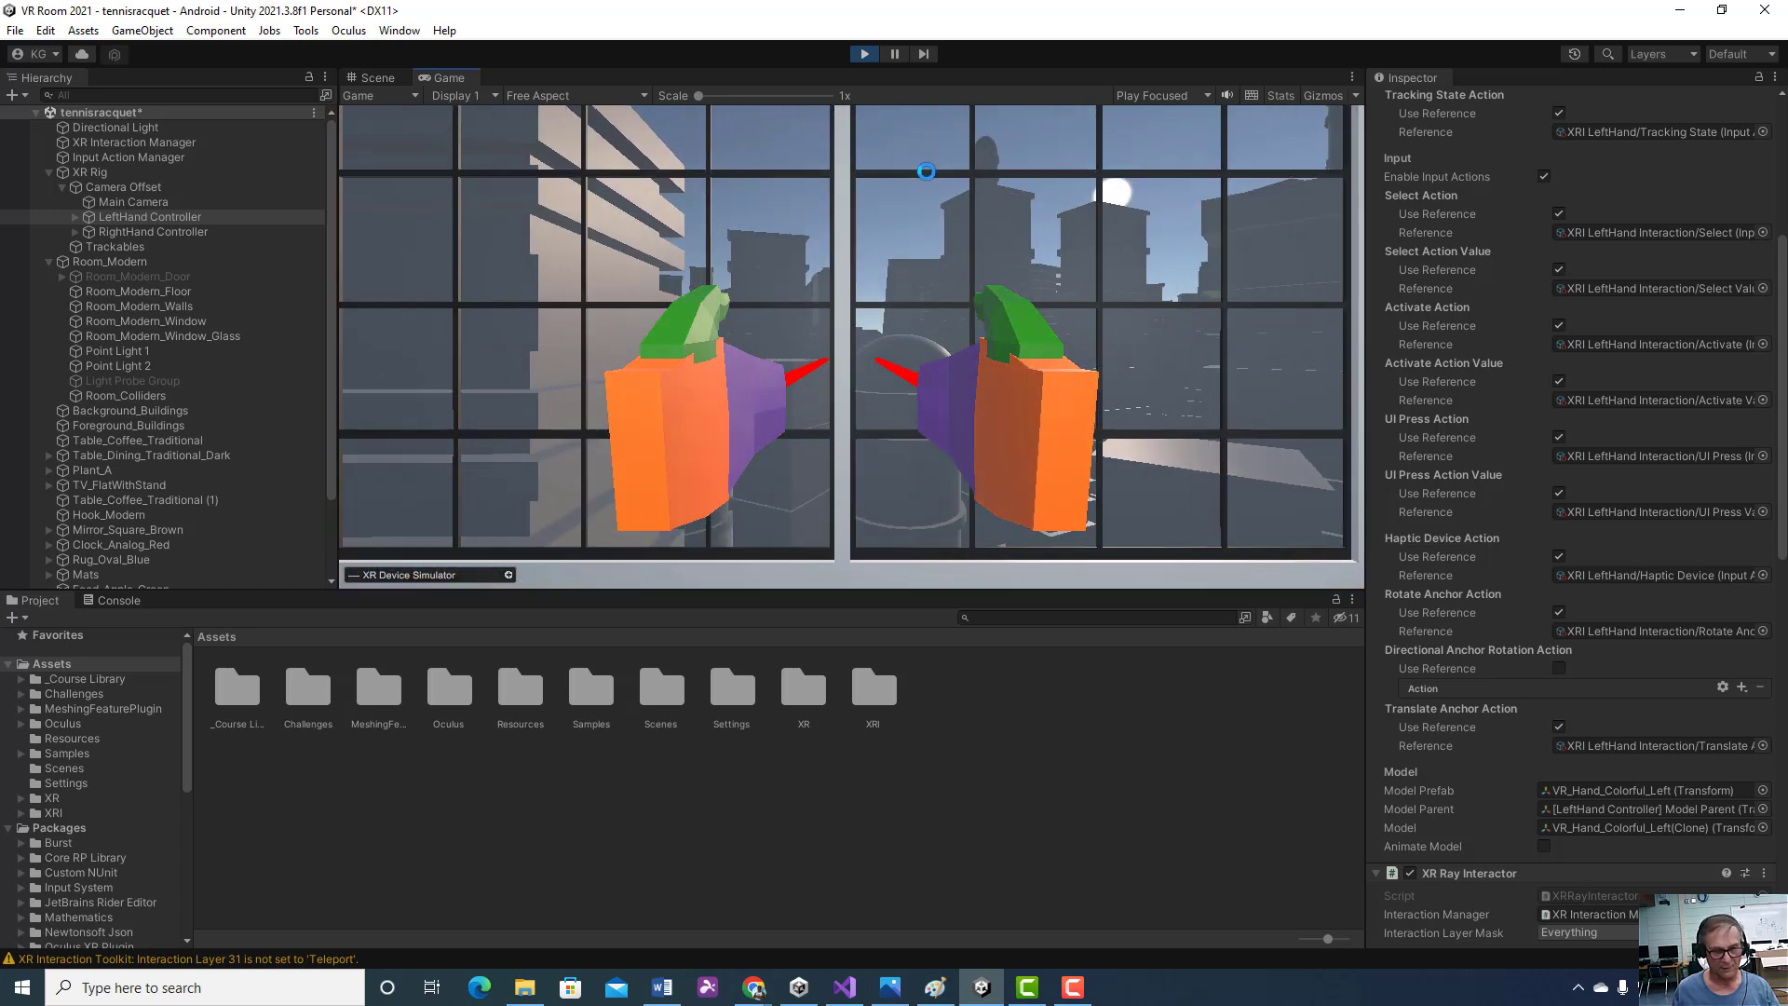
key(d)
key(s)
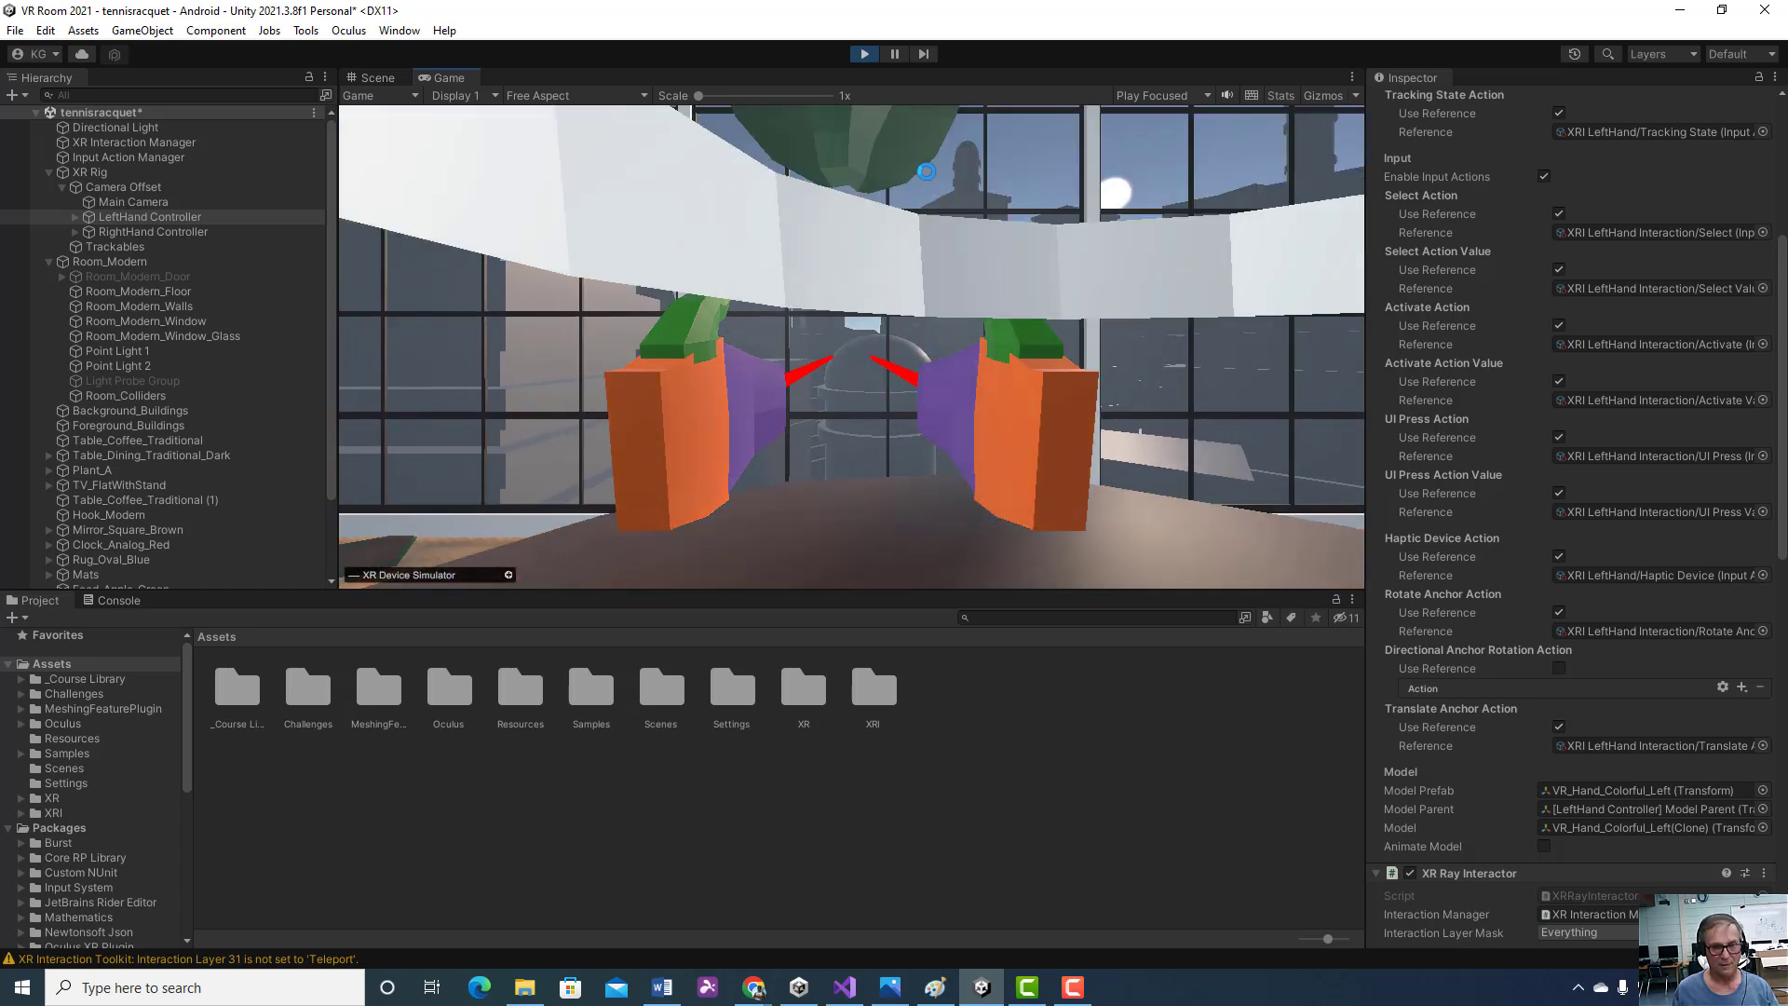
right_drag(926, 171, 935, 328)
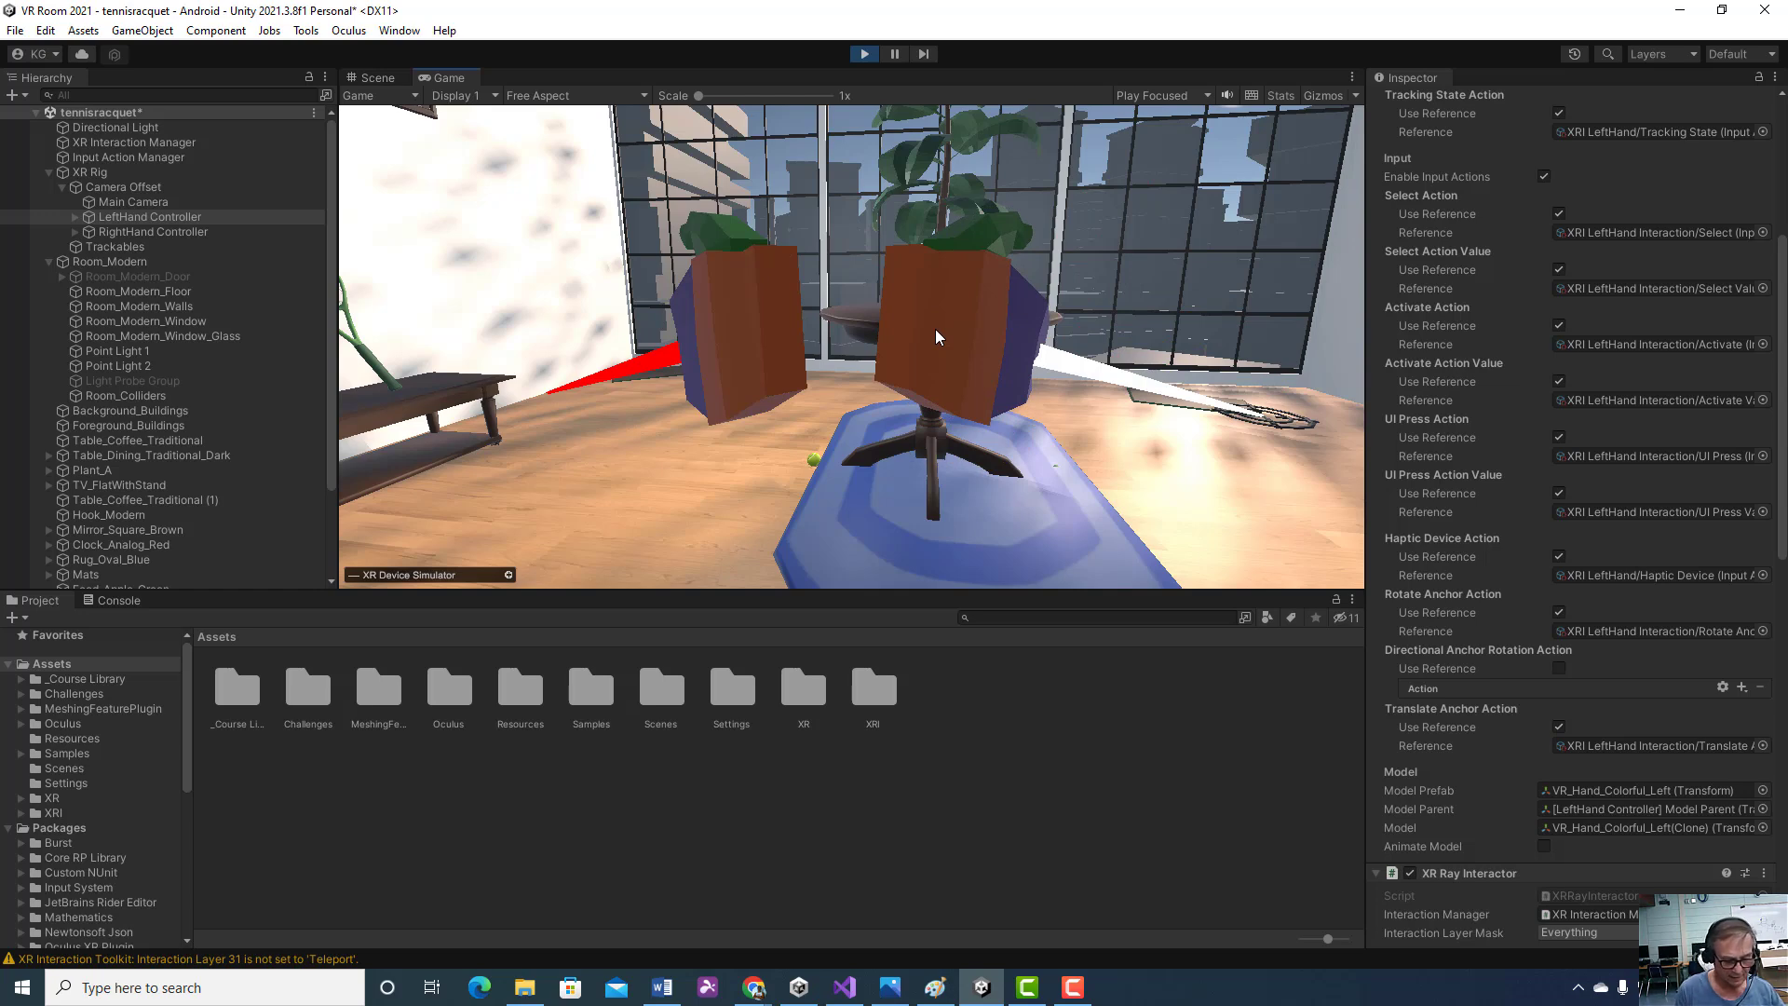
key(a)
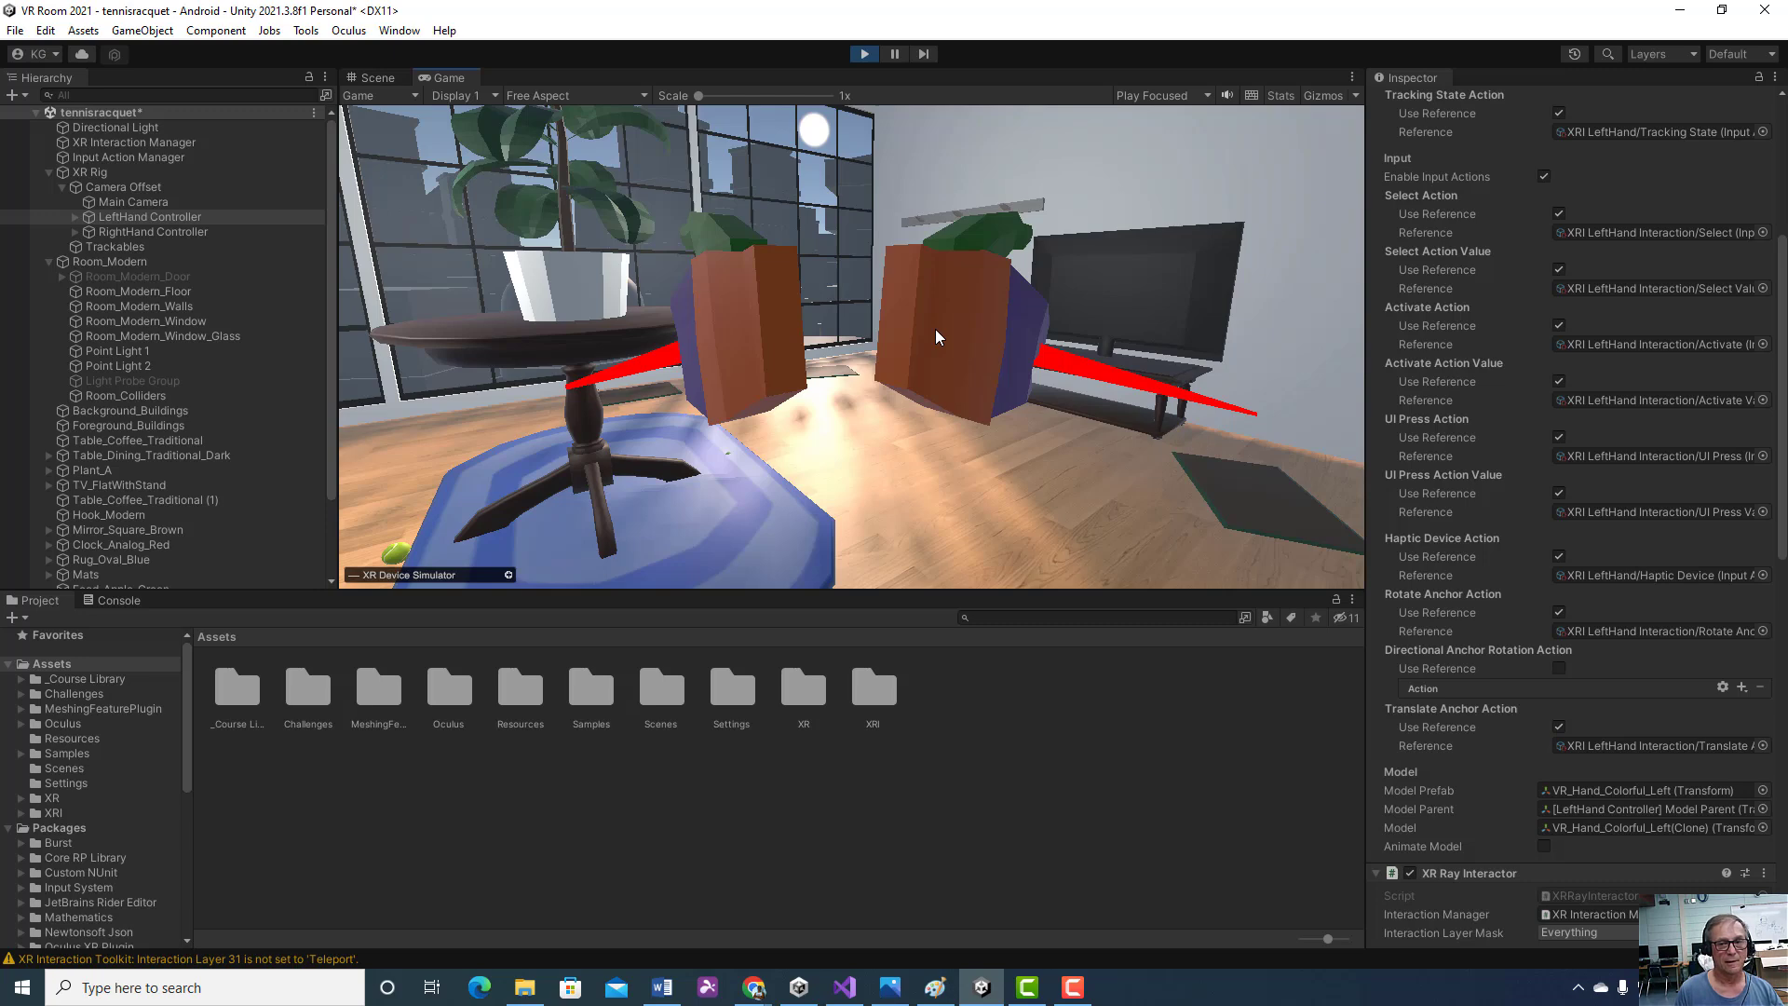
right_drag(935, 328, 865, 53)
click(863, 53)
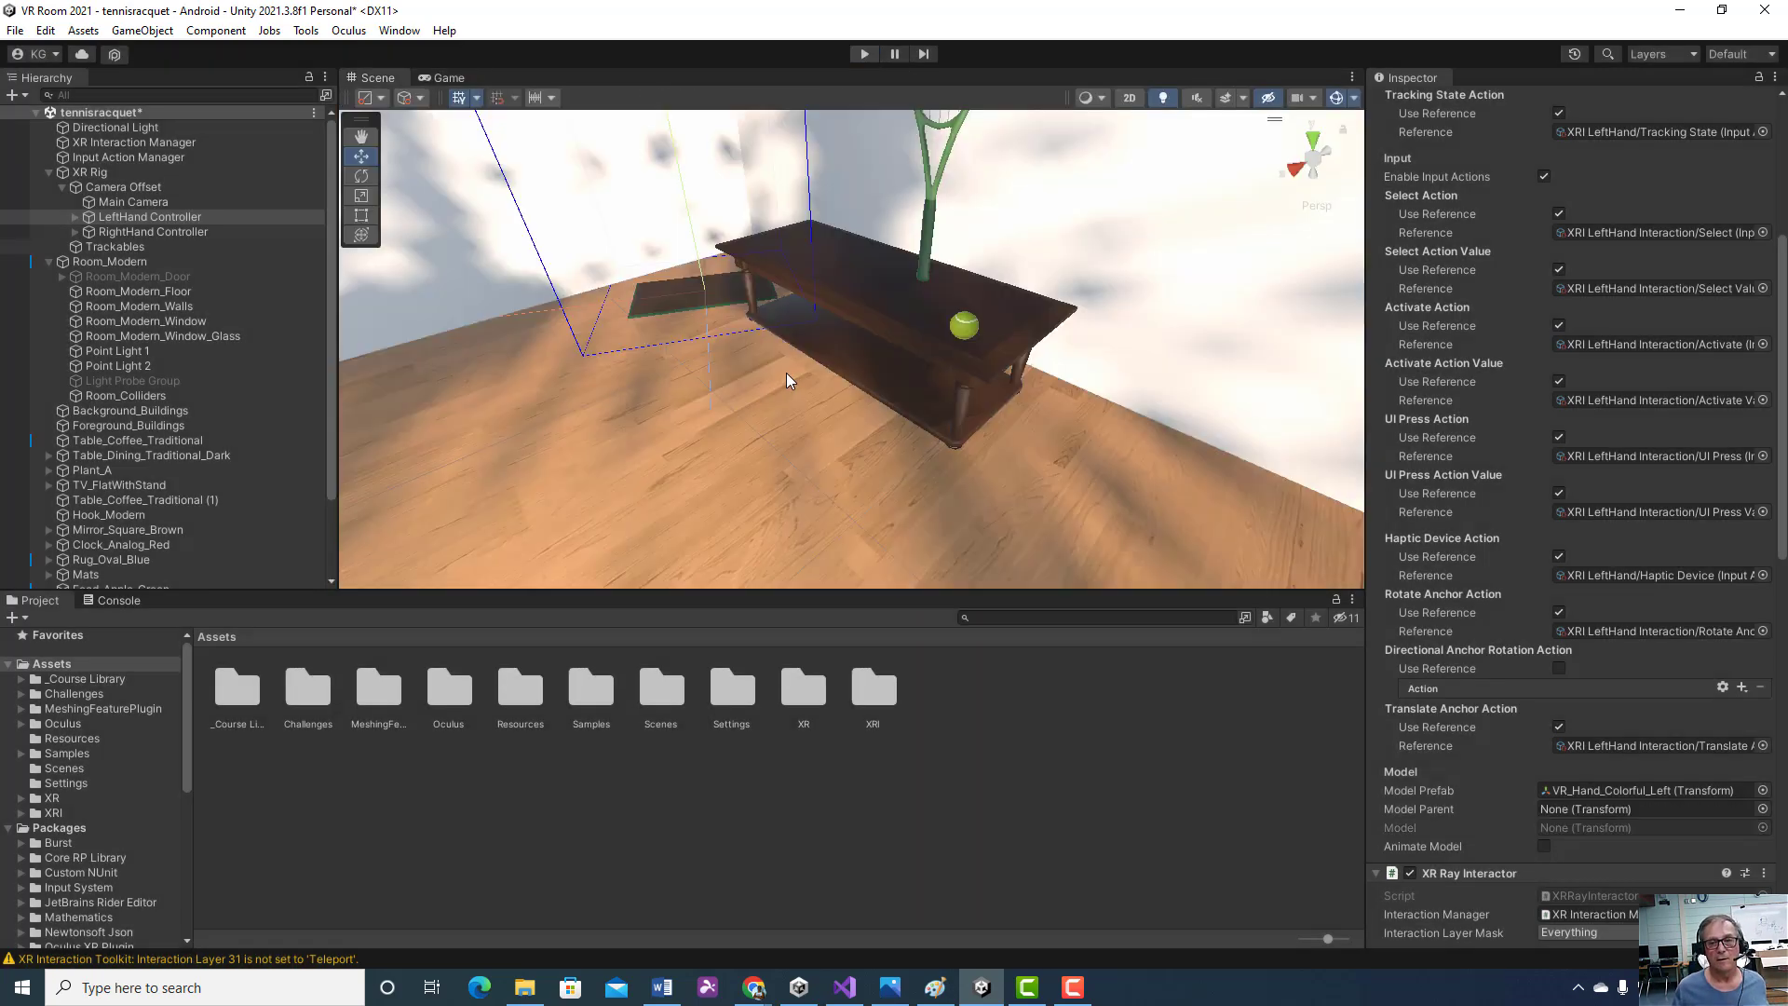
- Inspect the Sphere Collider, Rigidbody and XR Grab Interactable settings of the green tennis ball and Food_Apple_Green
click(968, 339)
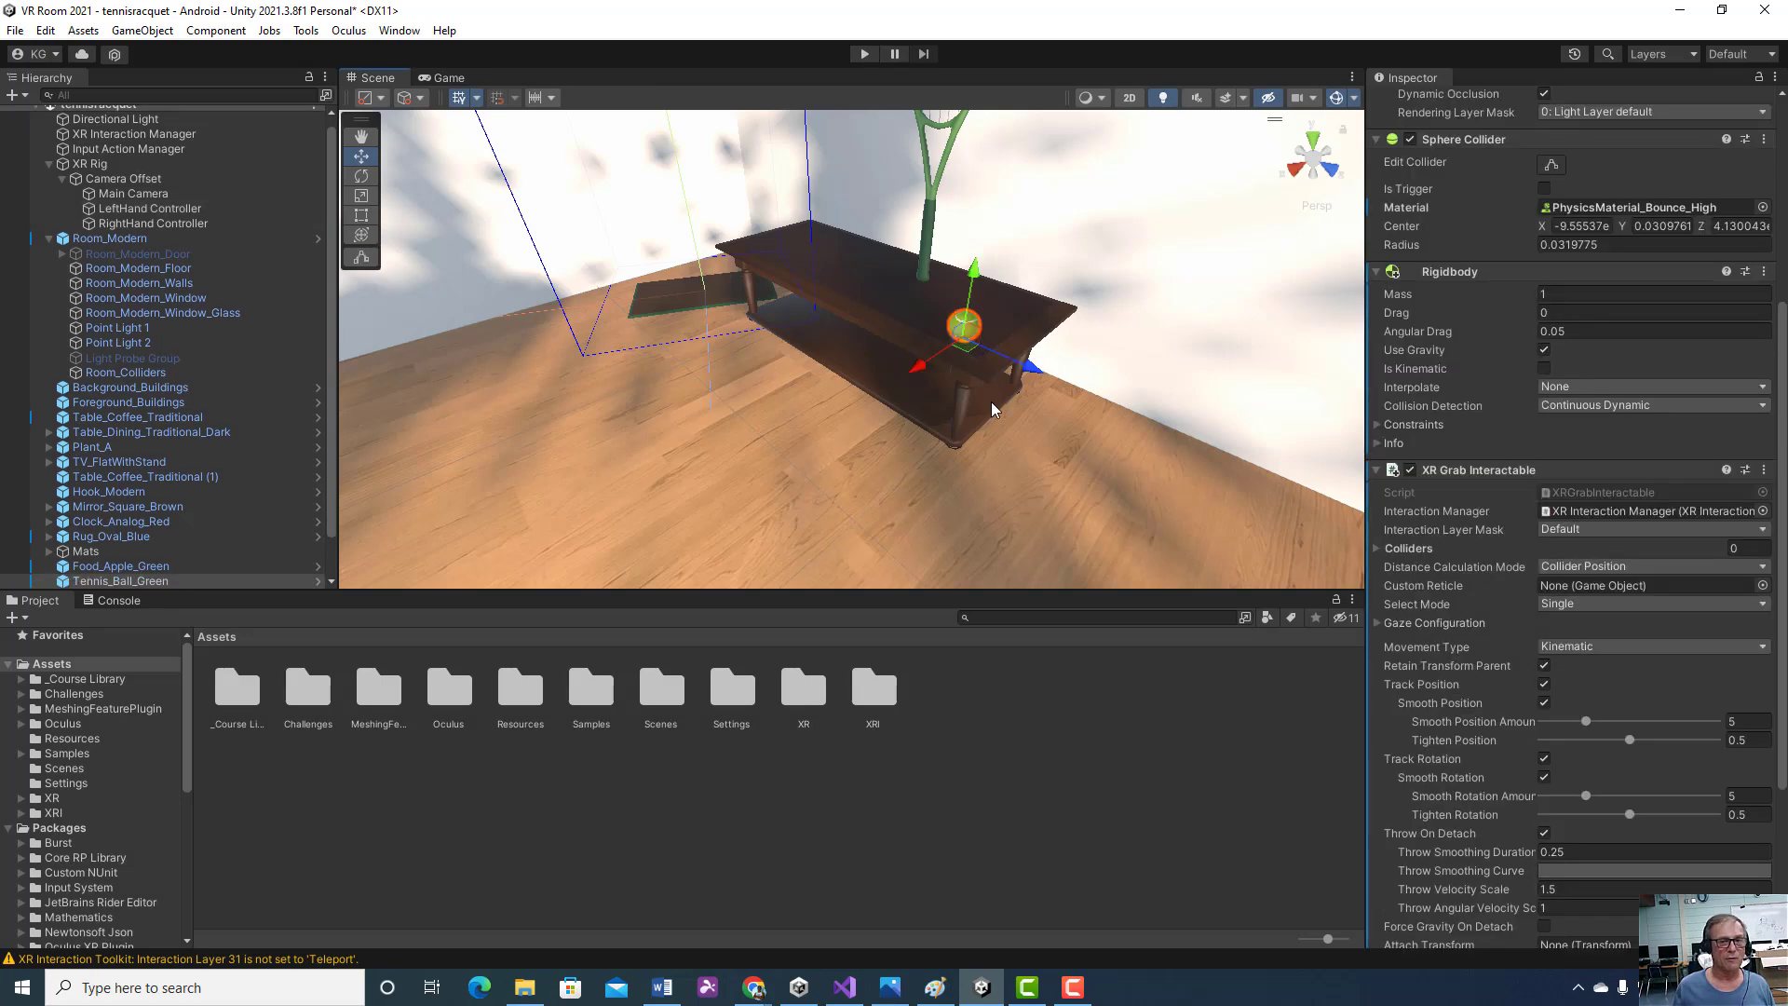
scroll(246, 456, down, 1)
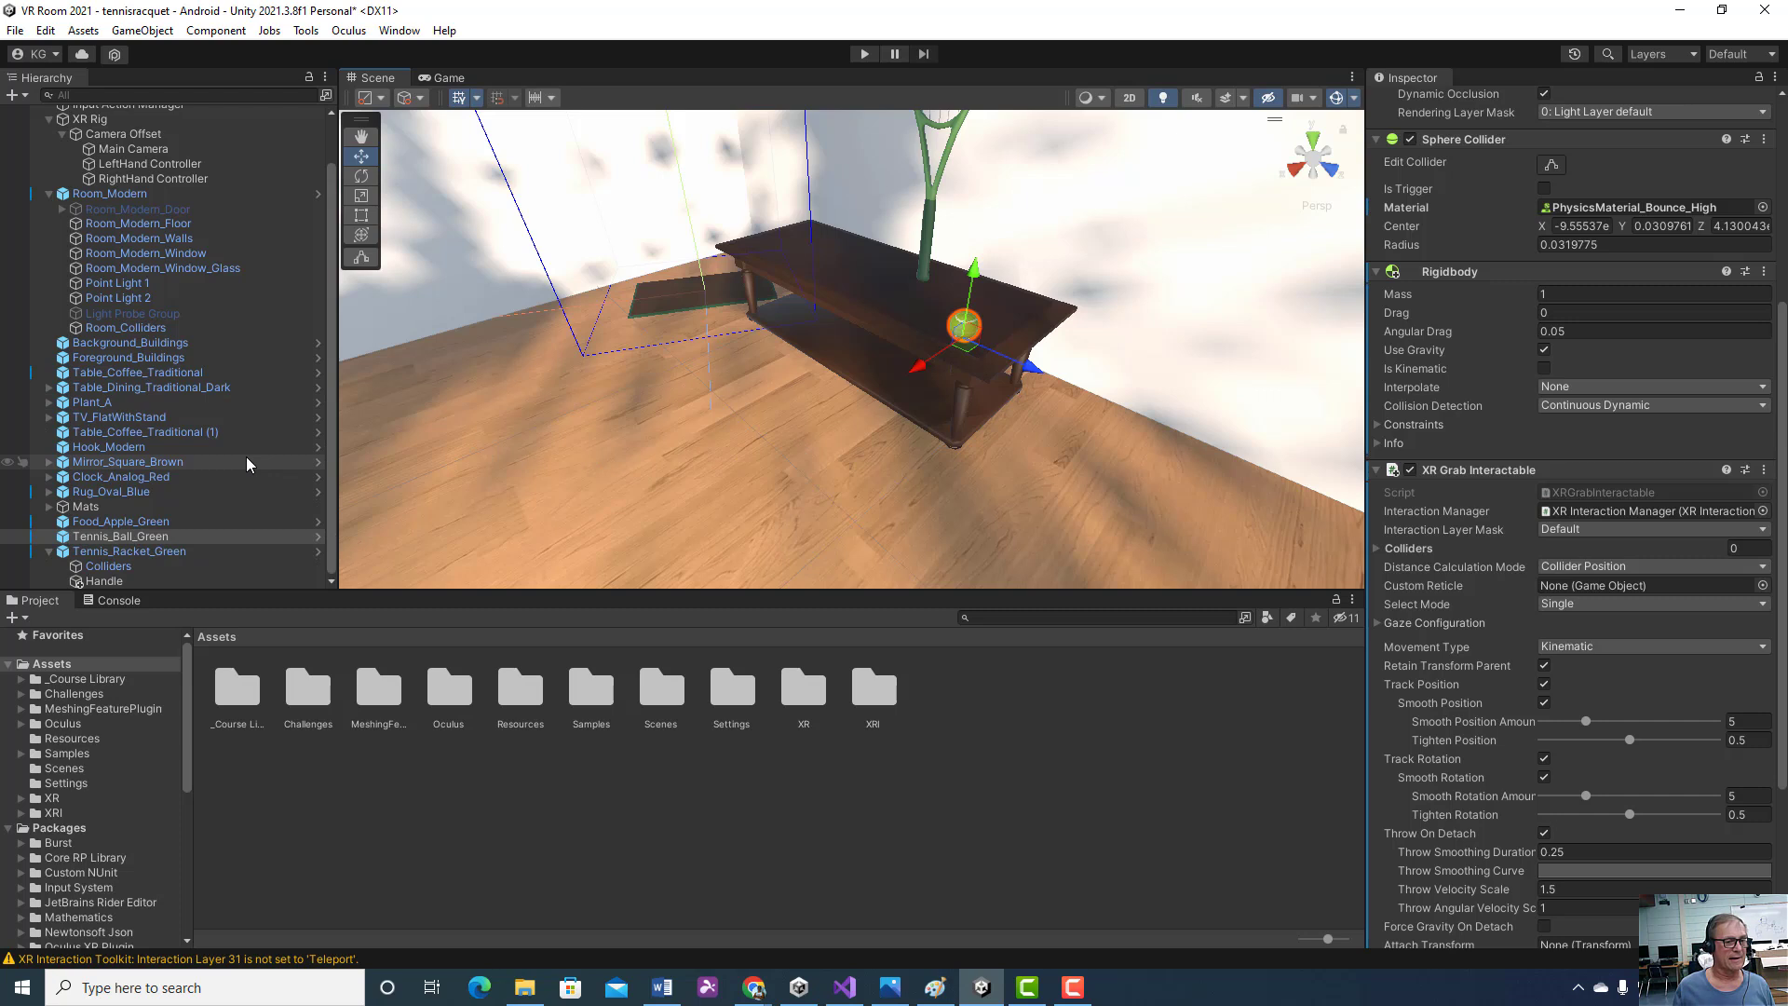
click(215, 525)
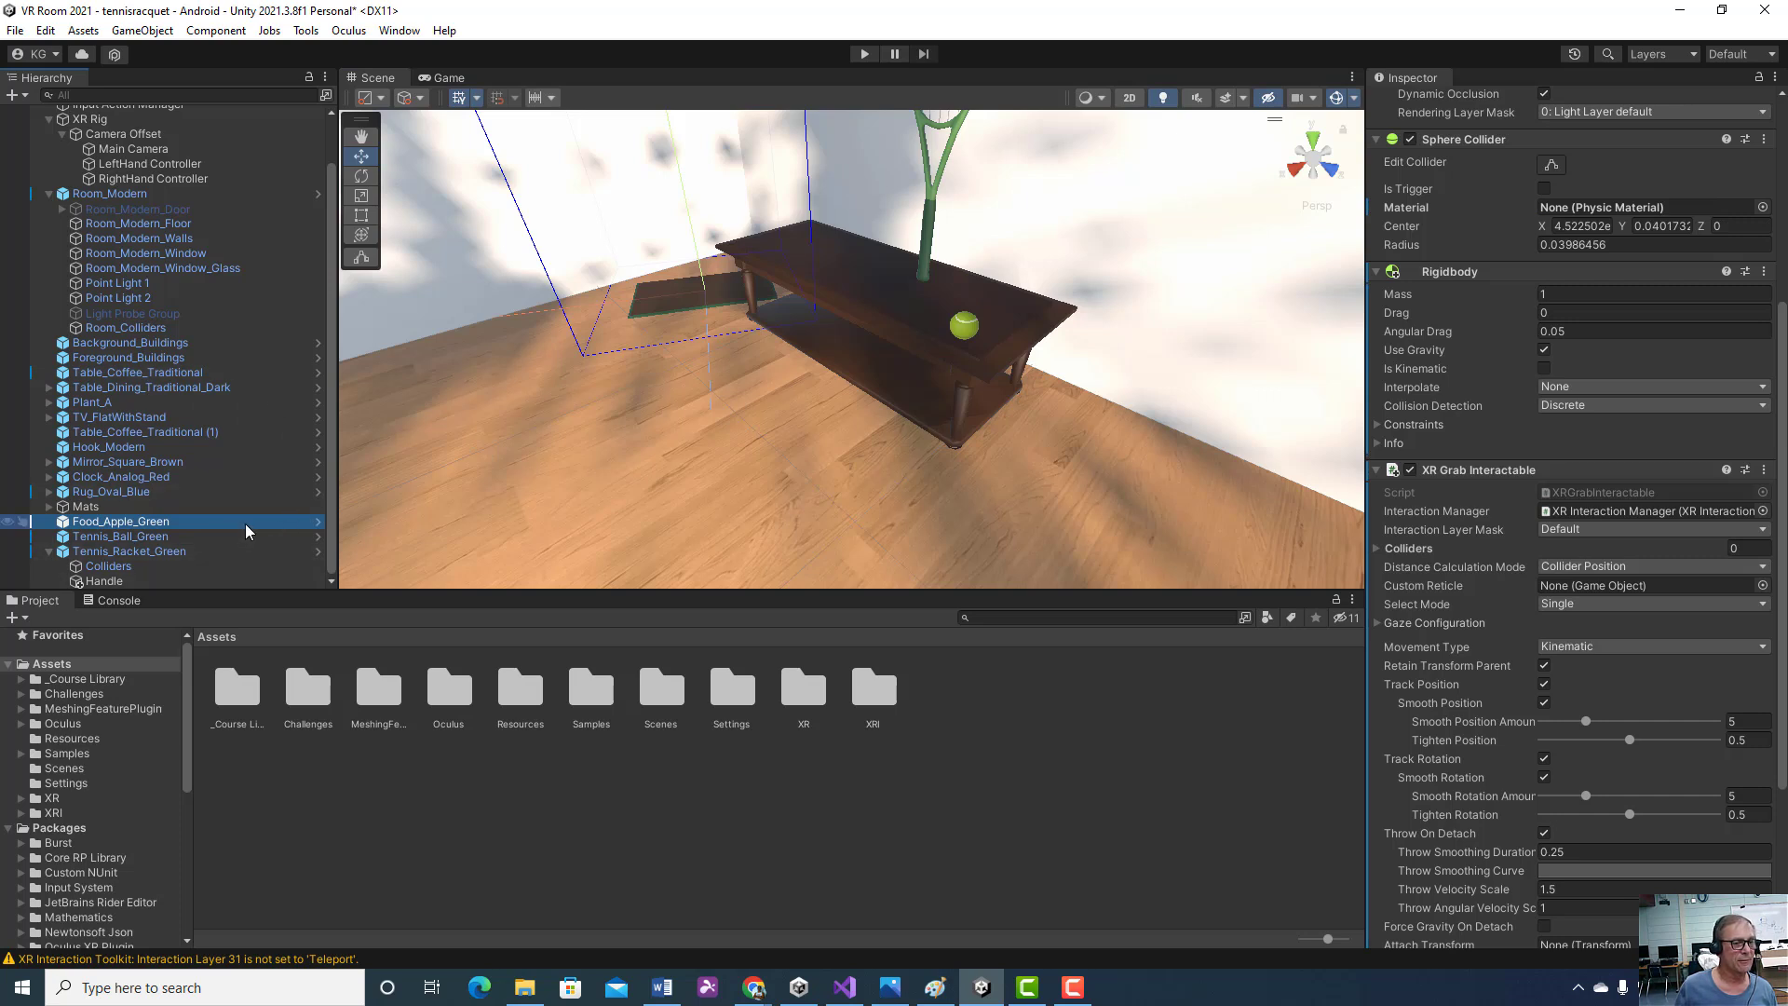
- Collapse Tennis_Racket_Green and create an empty child object under Mats
click(49, 551)
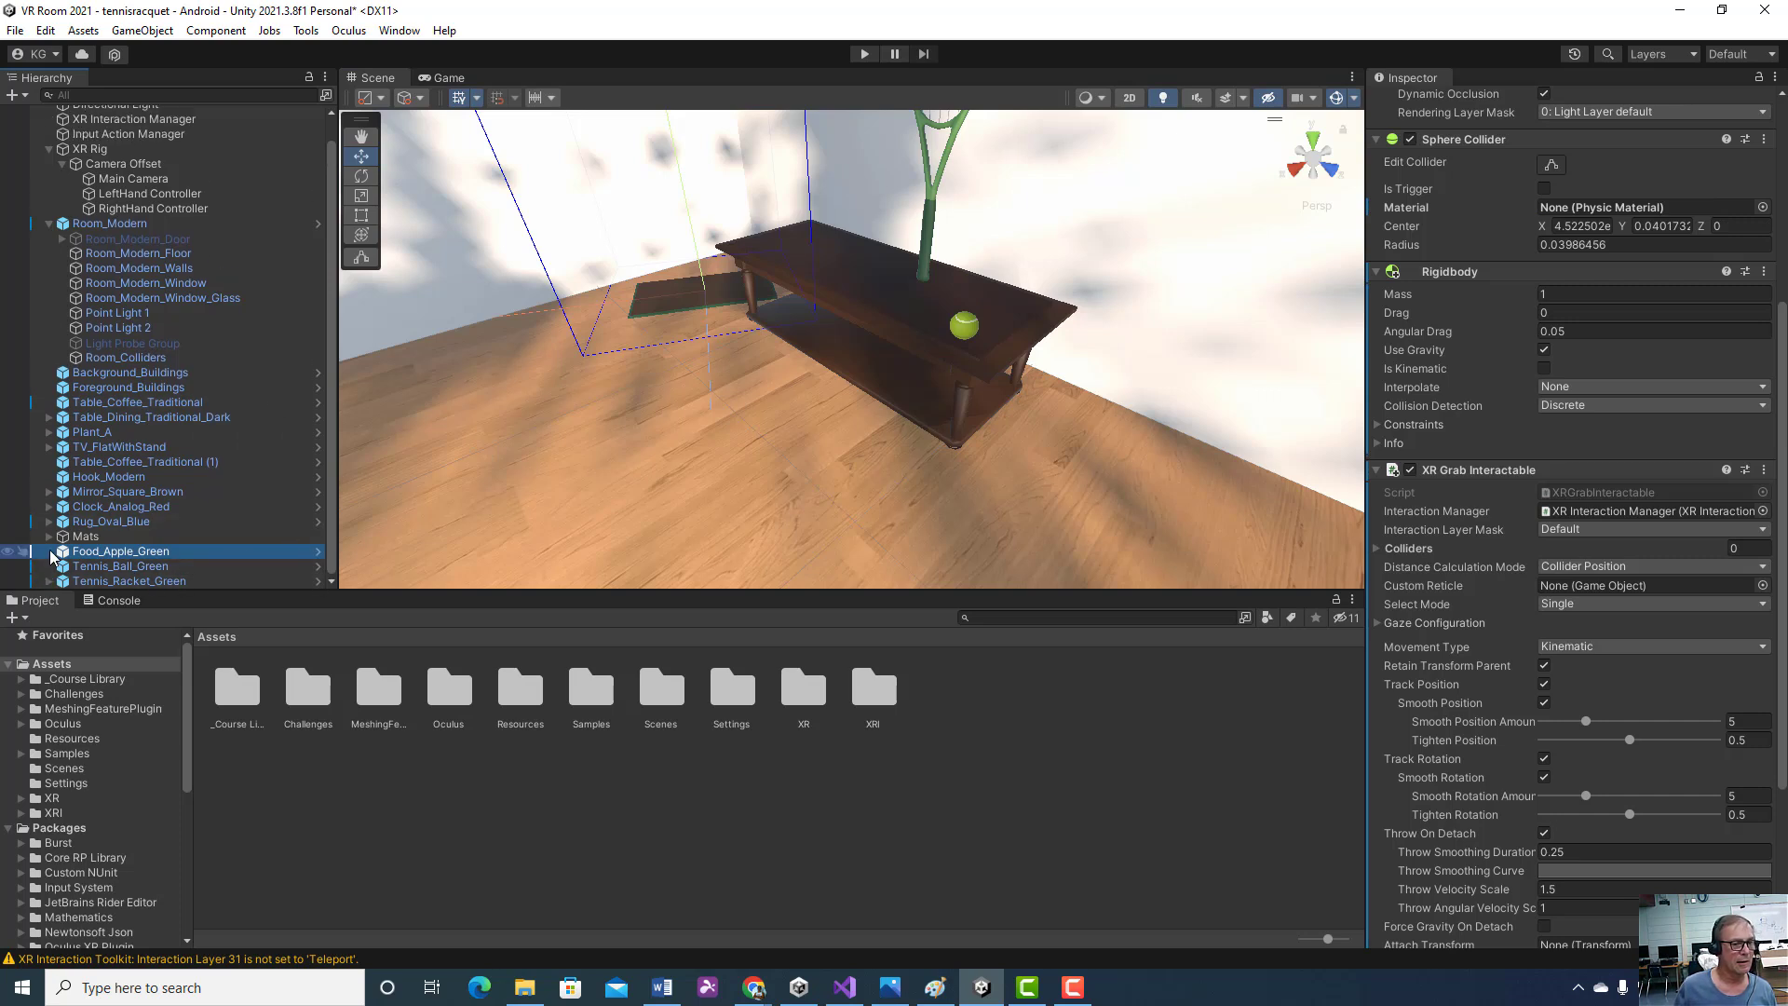
right_click(237, 534)
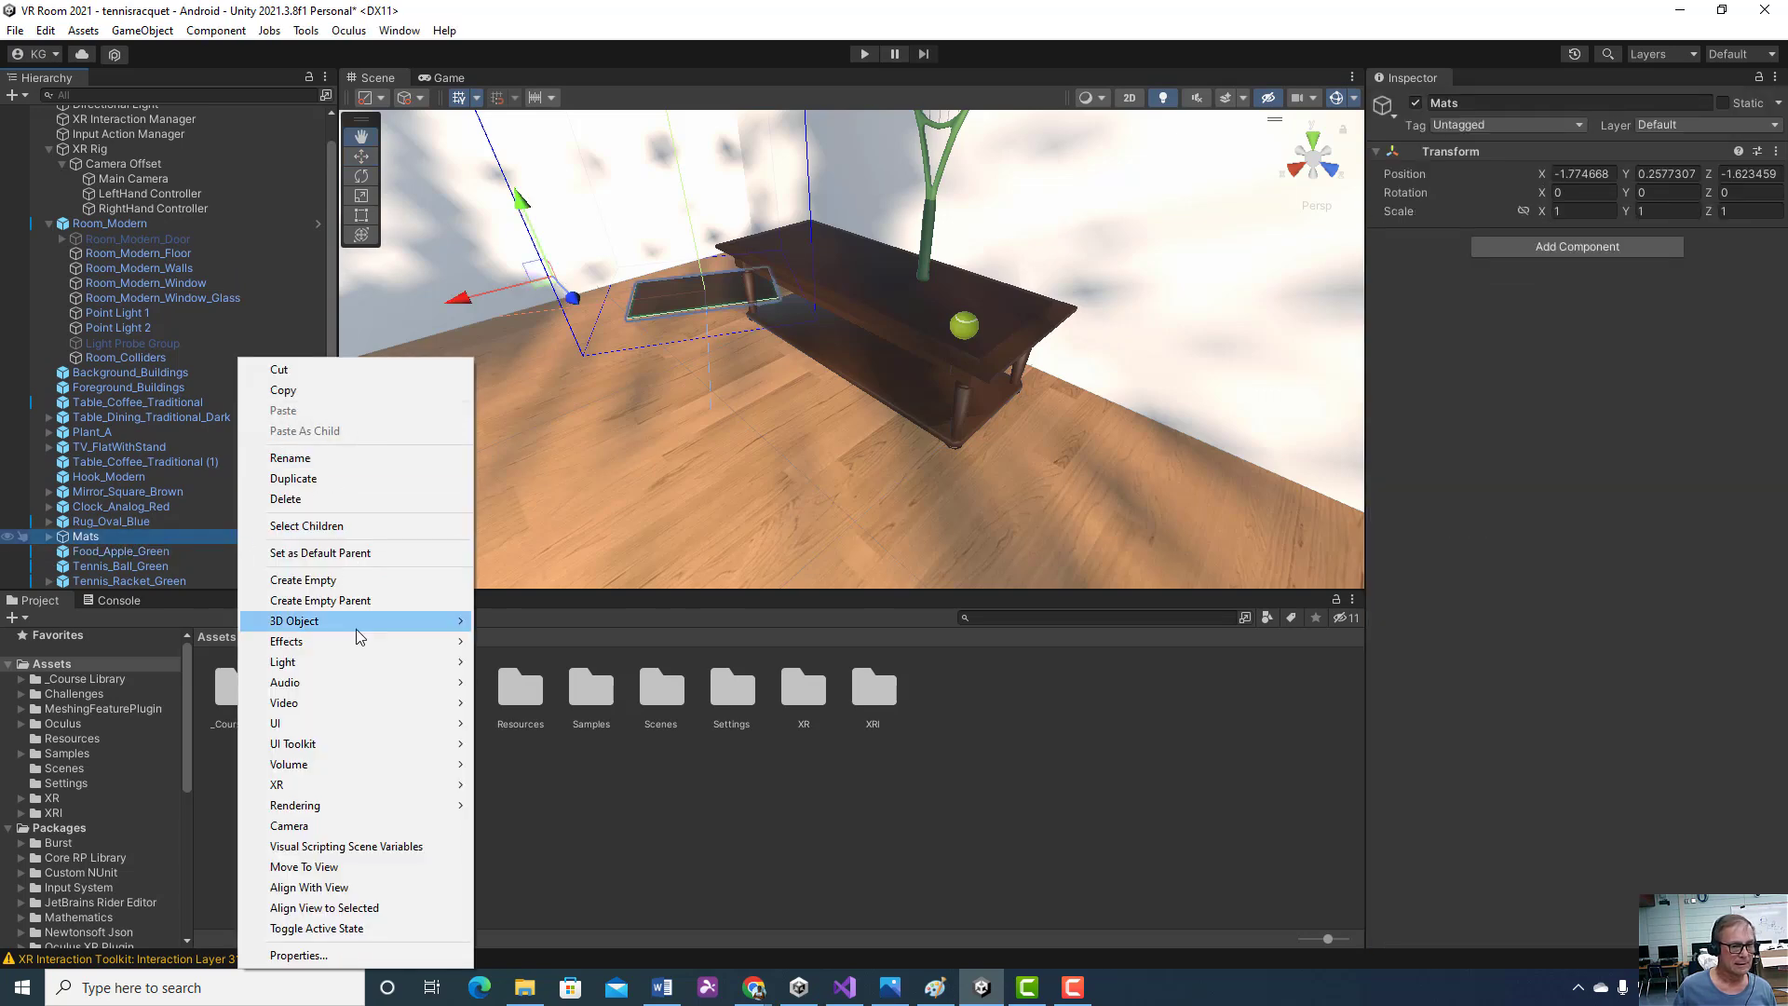
click(358, 591)
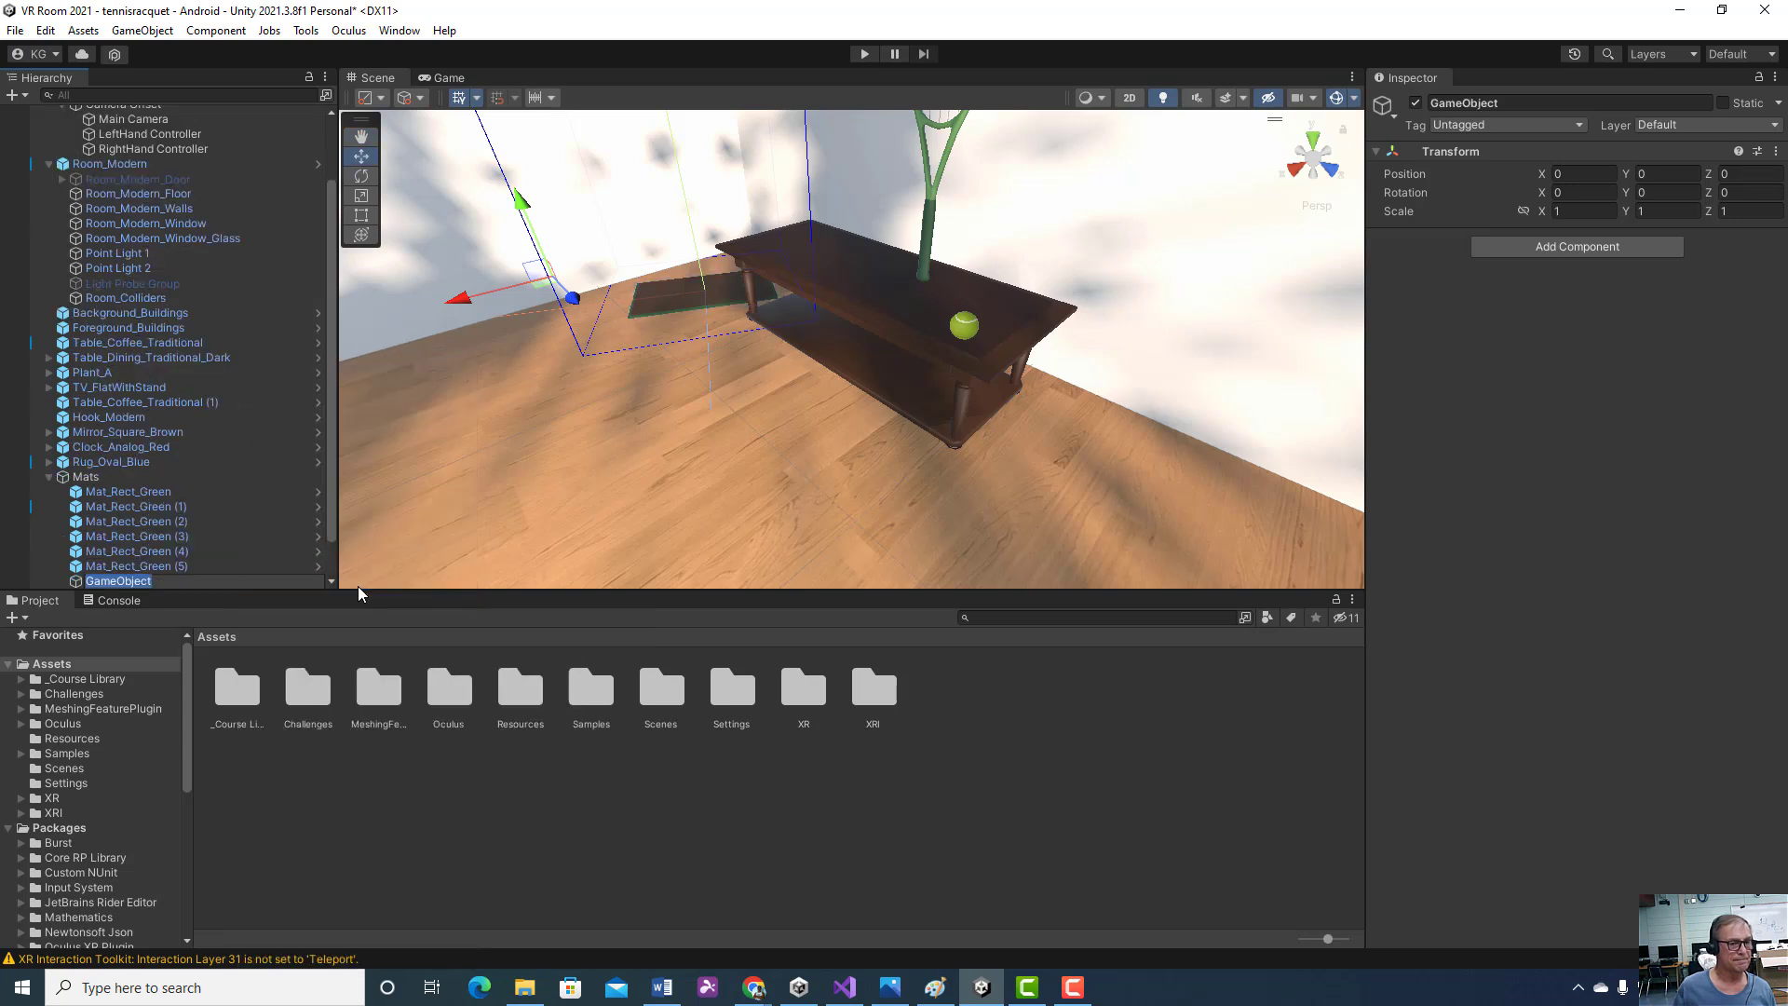
- Move Mat_Rect_Green (5) out of Mats to the scene's root level and frame it in the Scene view
drag(167, 587, 50, 470)
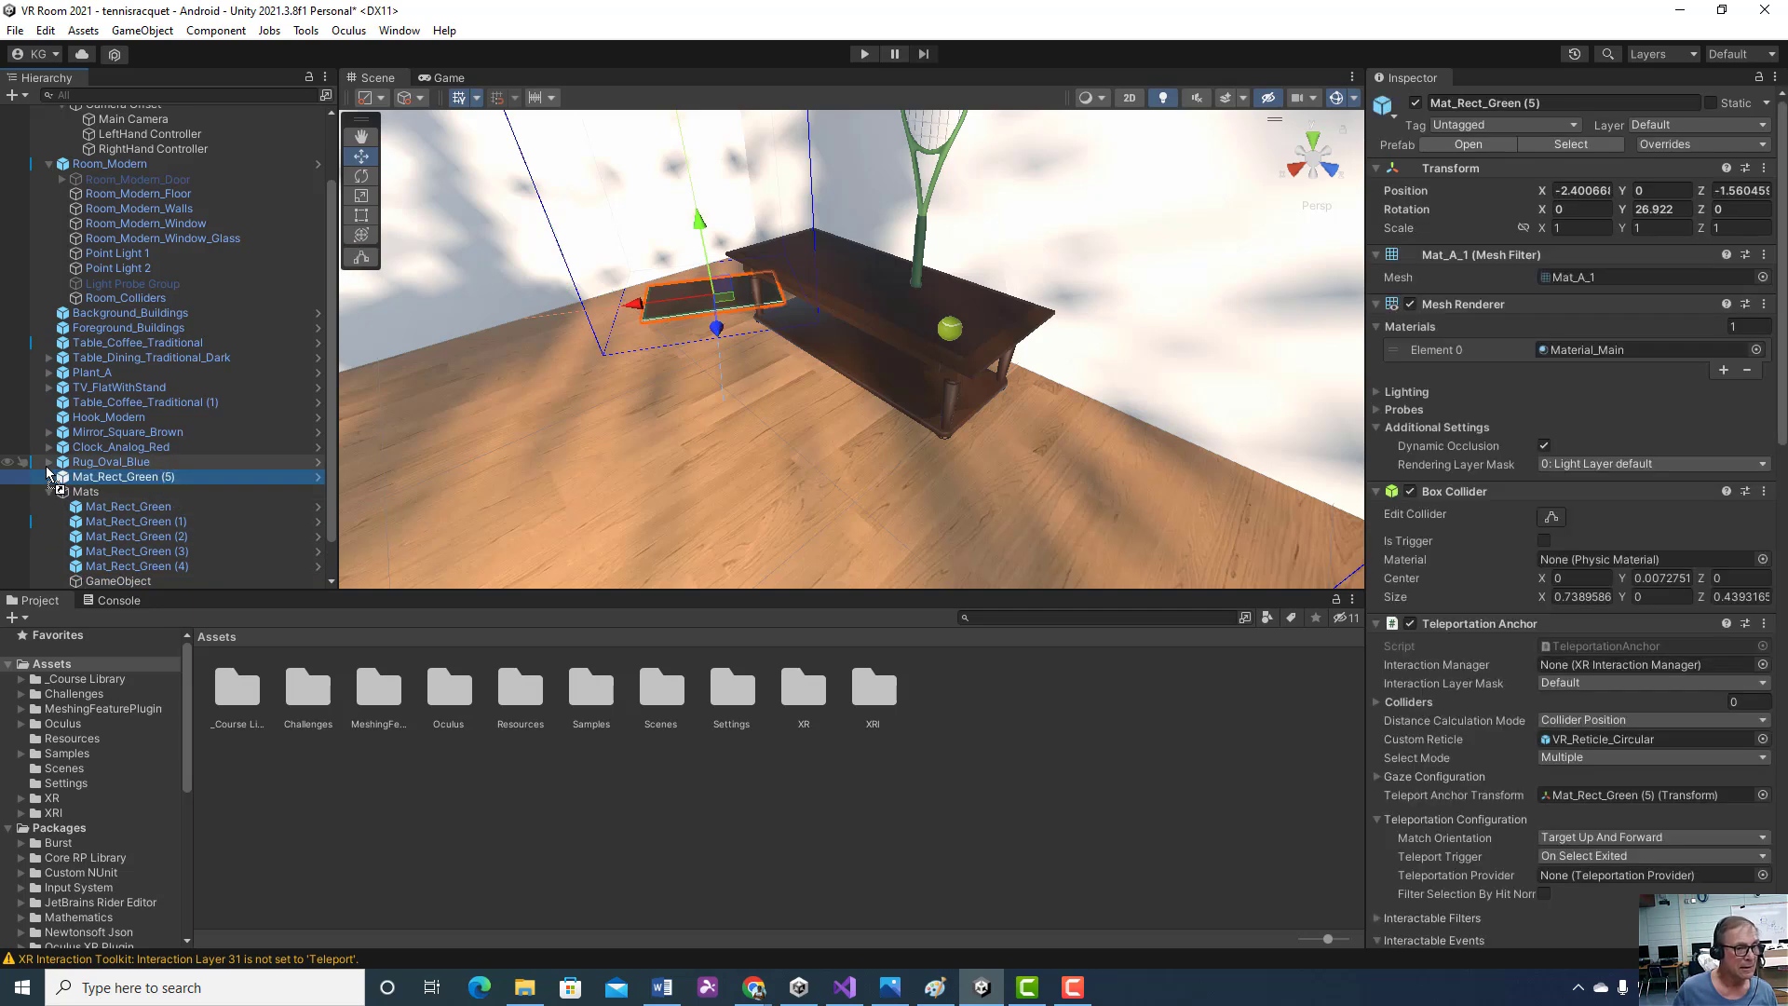
scroll(255, 506, down, 2)
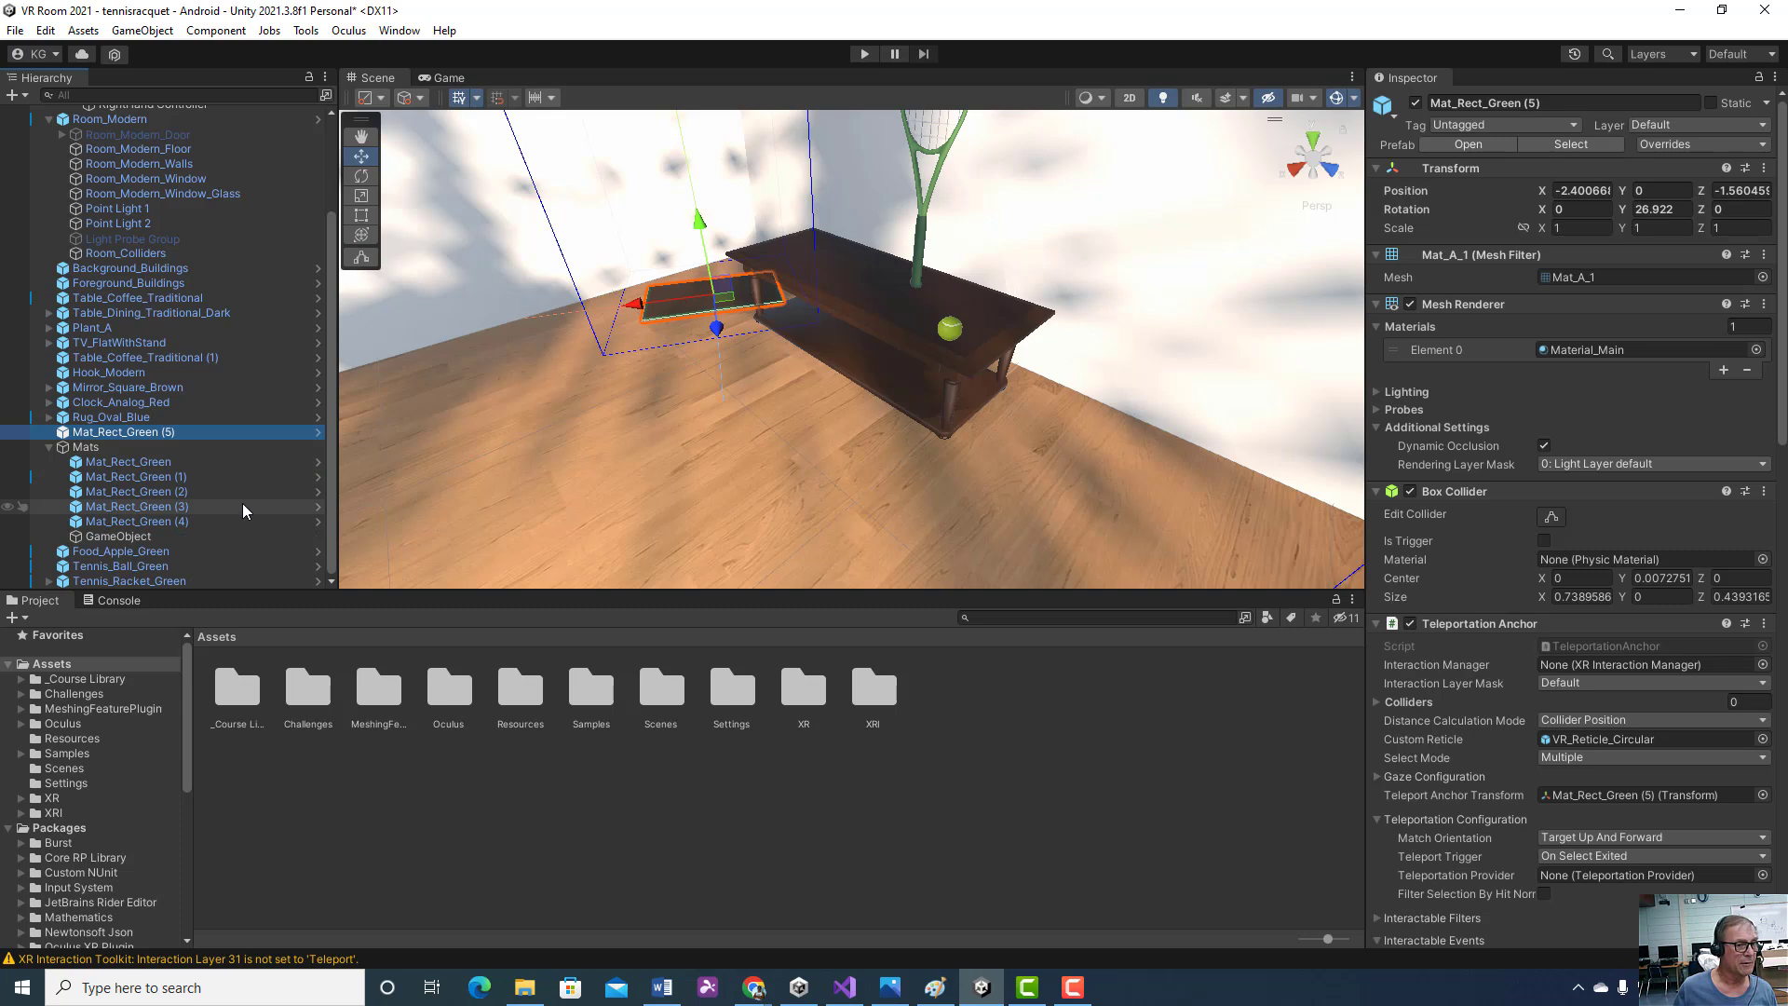
click(48, 447)
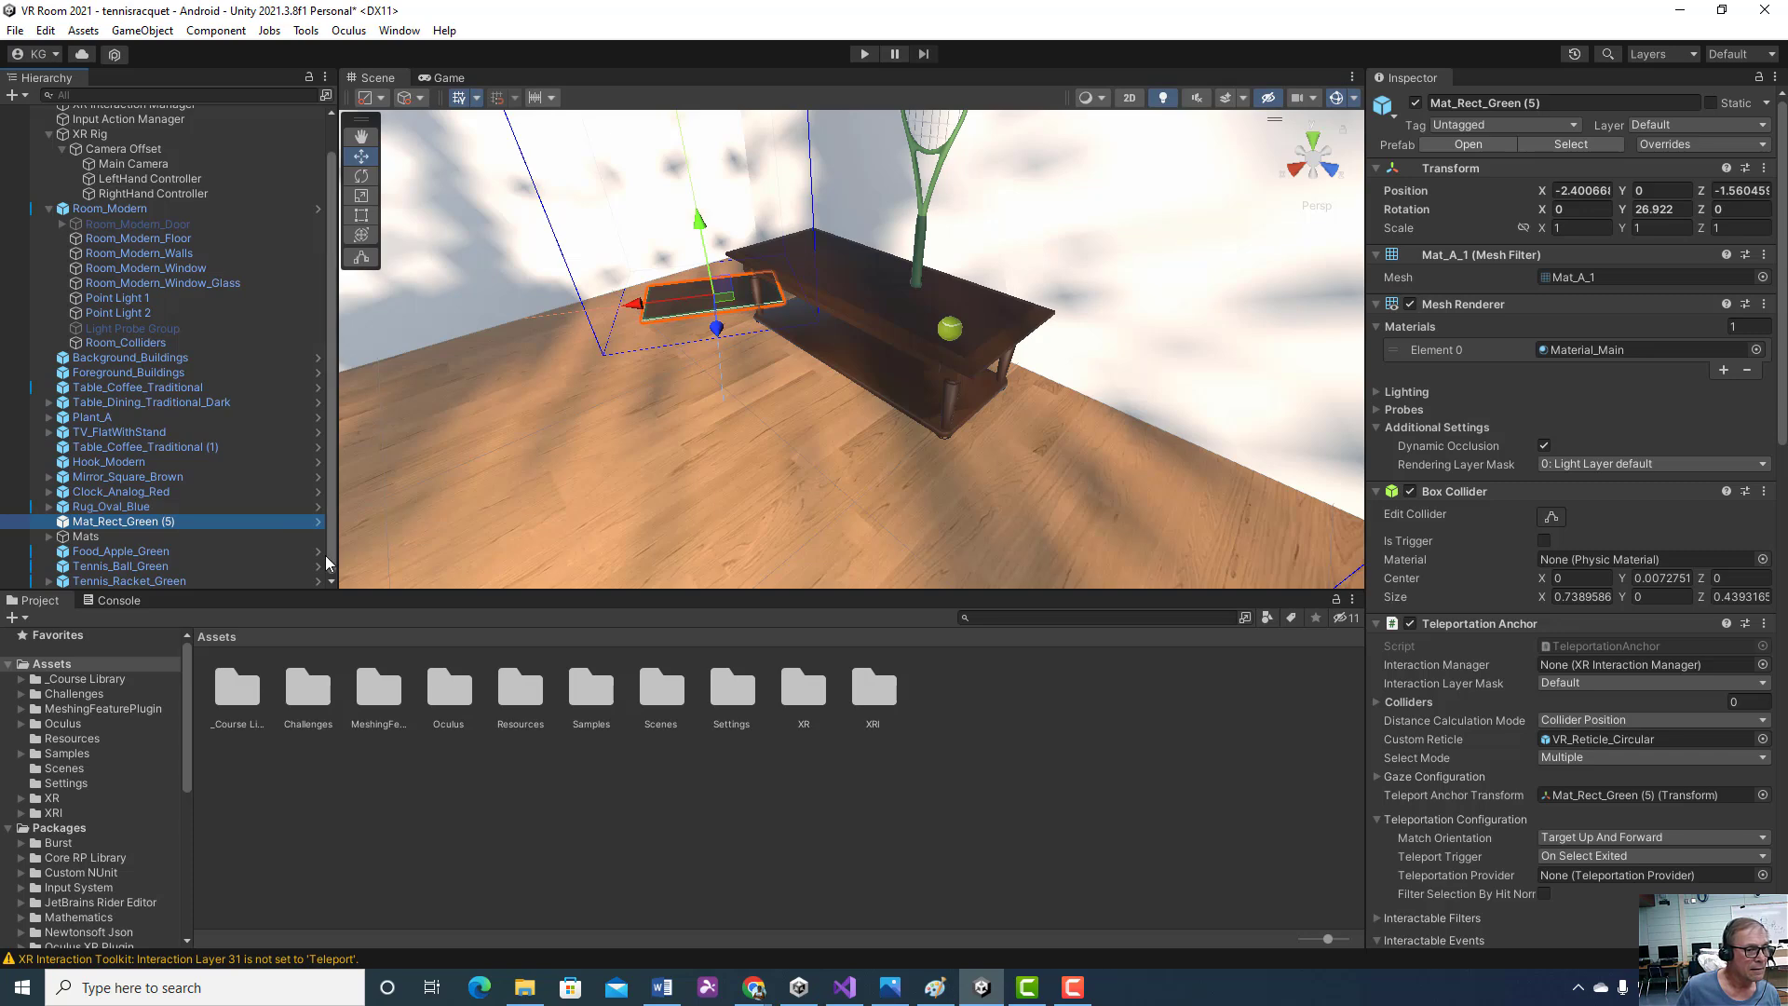
double_click(150, 524)
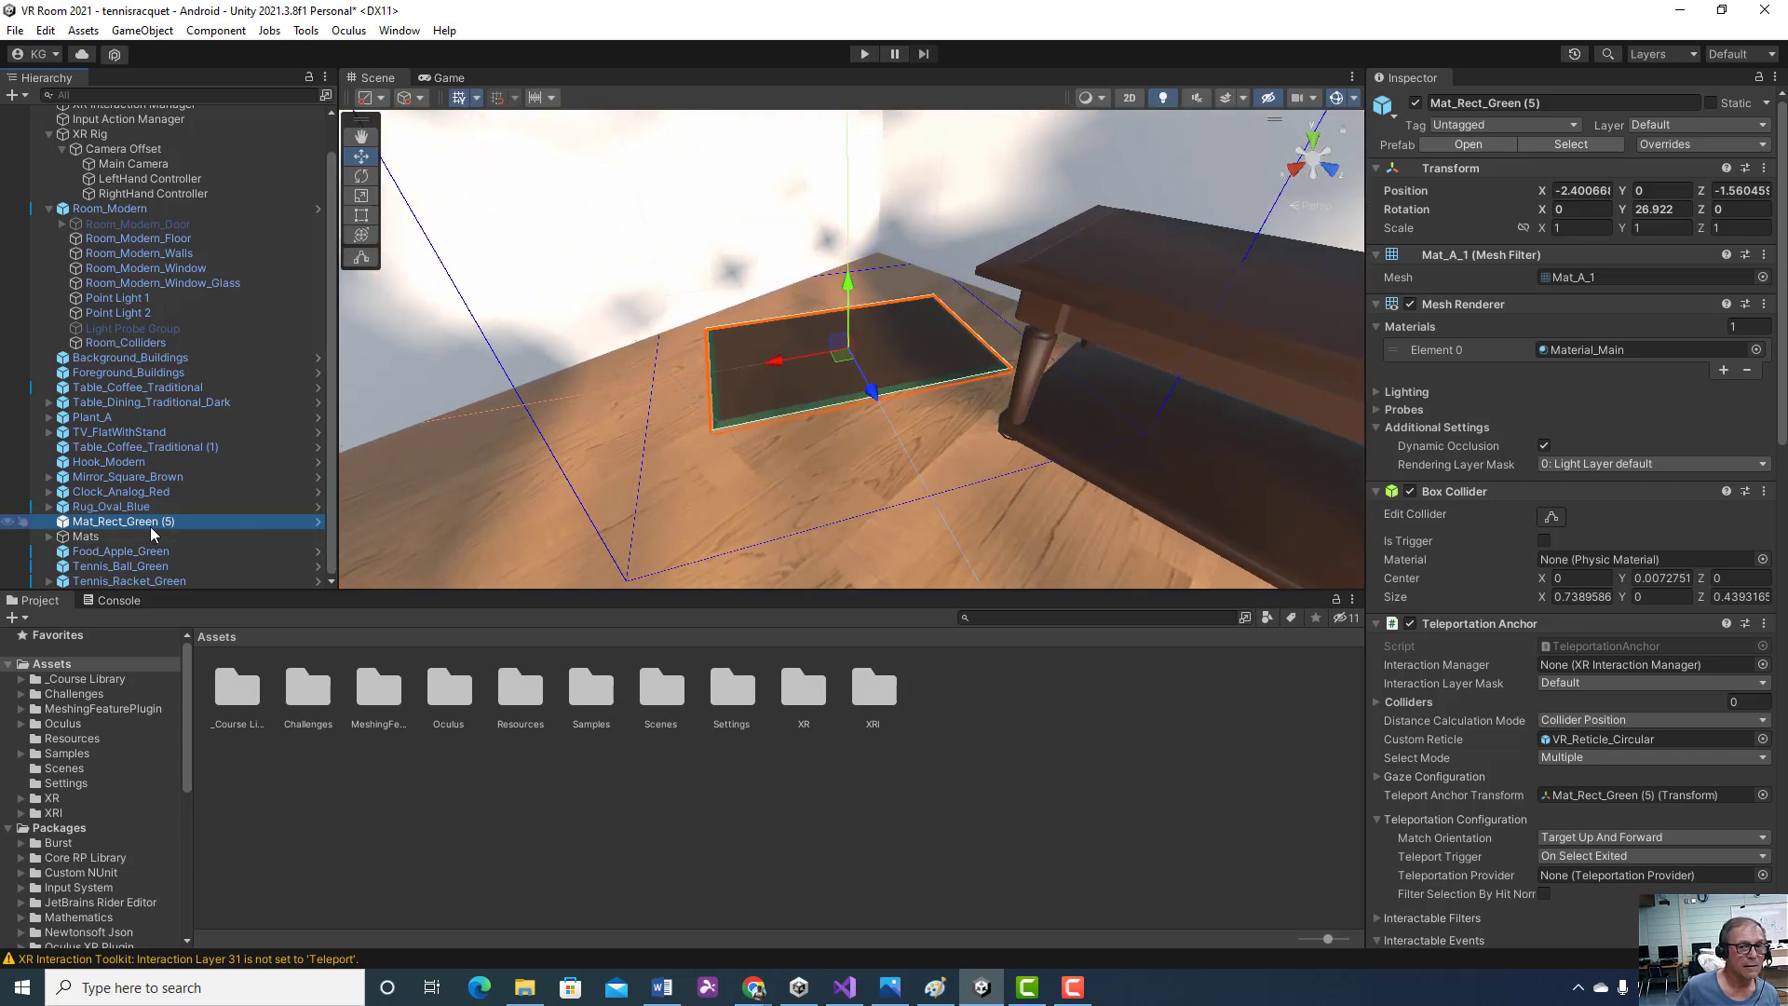
scroll(248, 552, up, 1)
scroll(248, 552, down, 1)
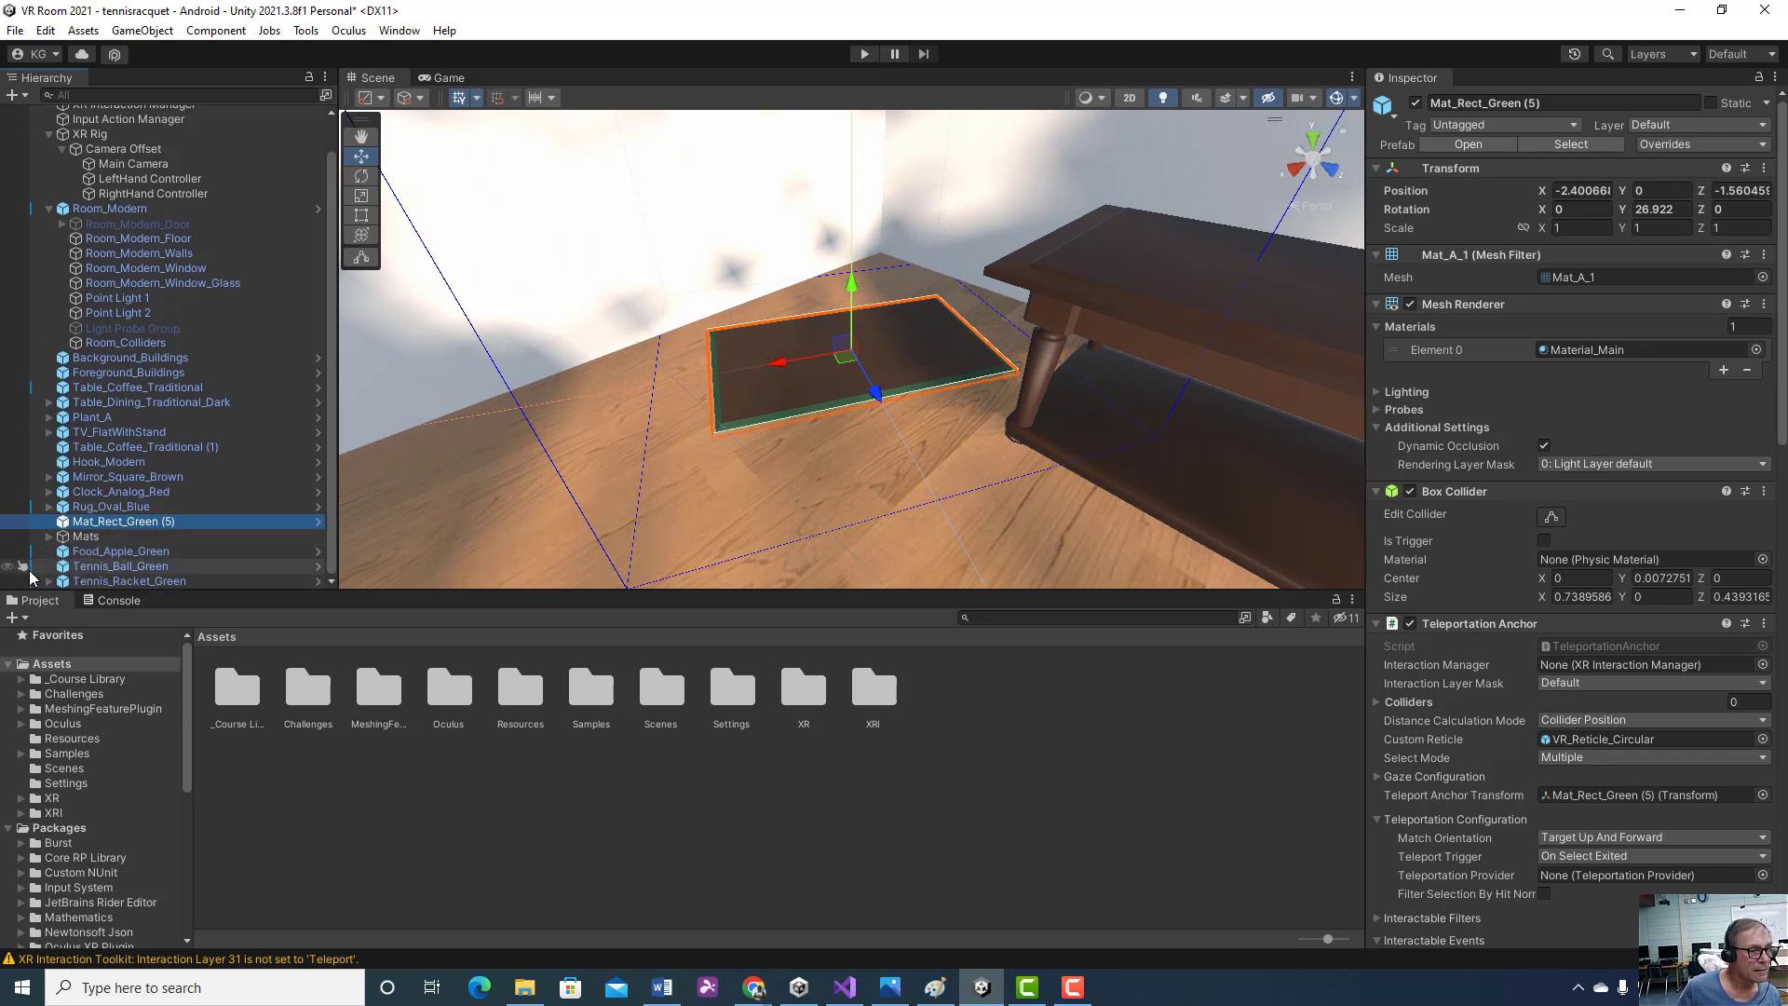
- Move the empty GameObject out of Mats to the scene's root level, directly below Rug_Oval_Blue
click(73, 538)
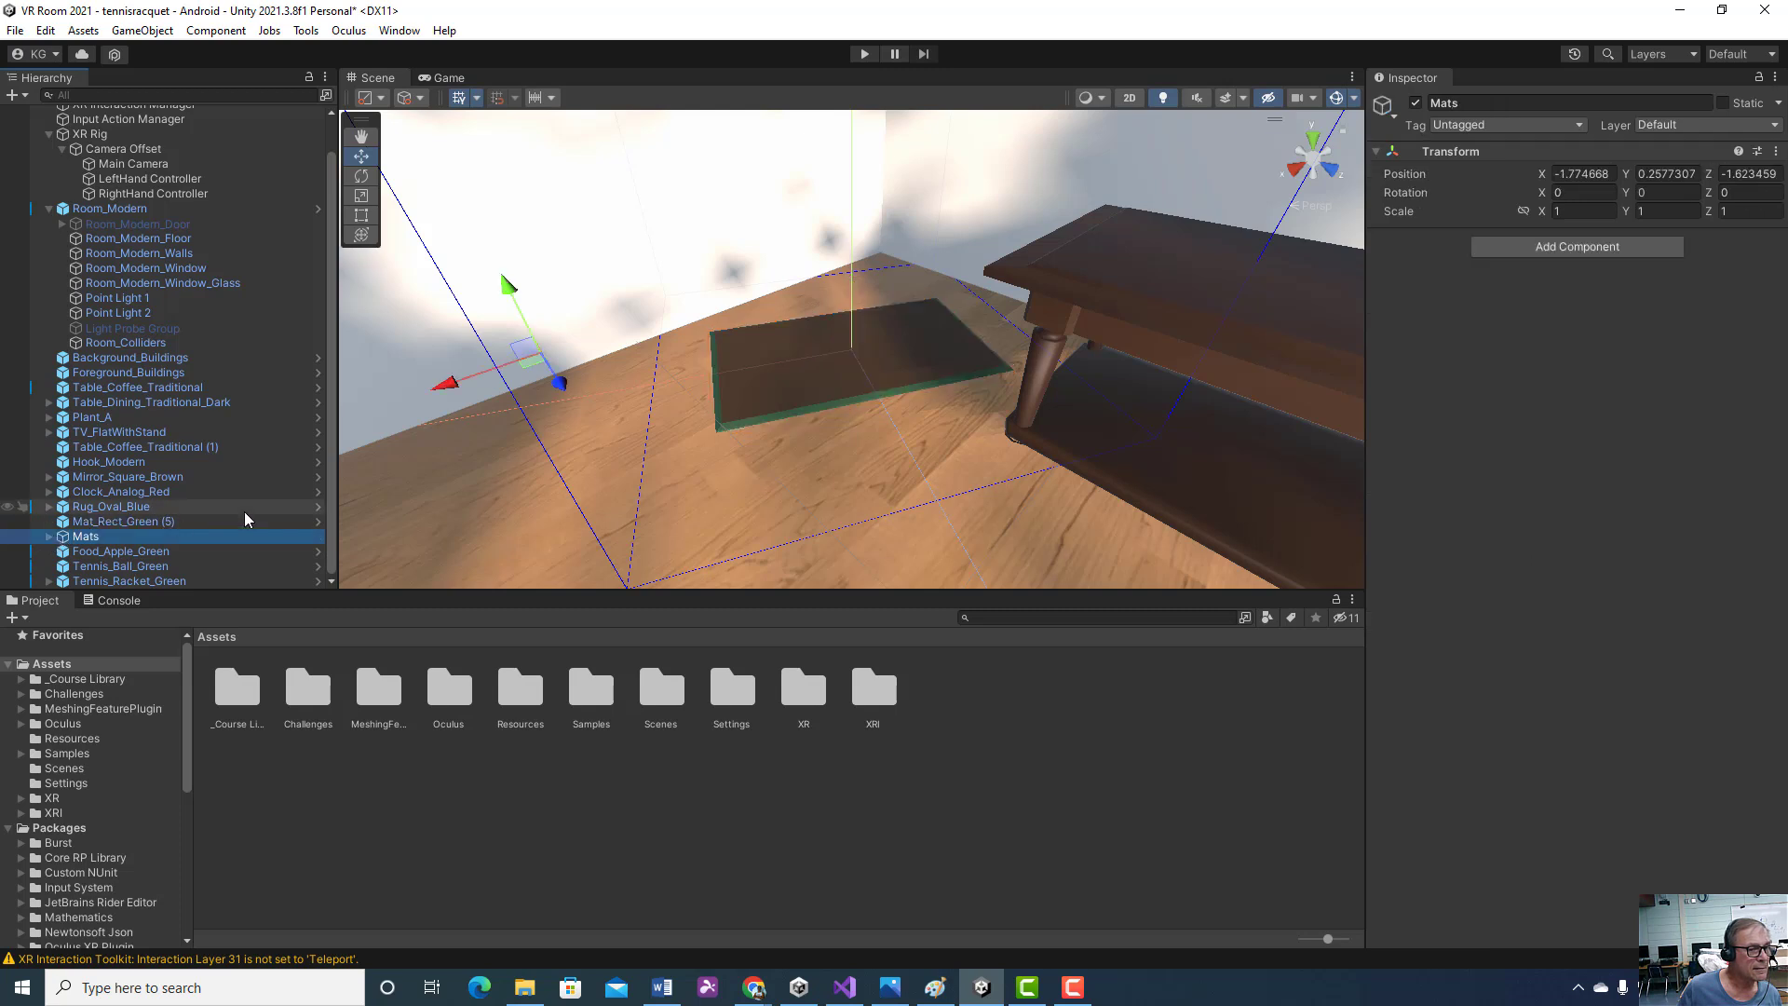
click(49, 537)
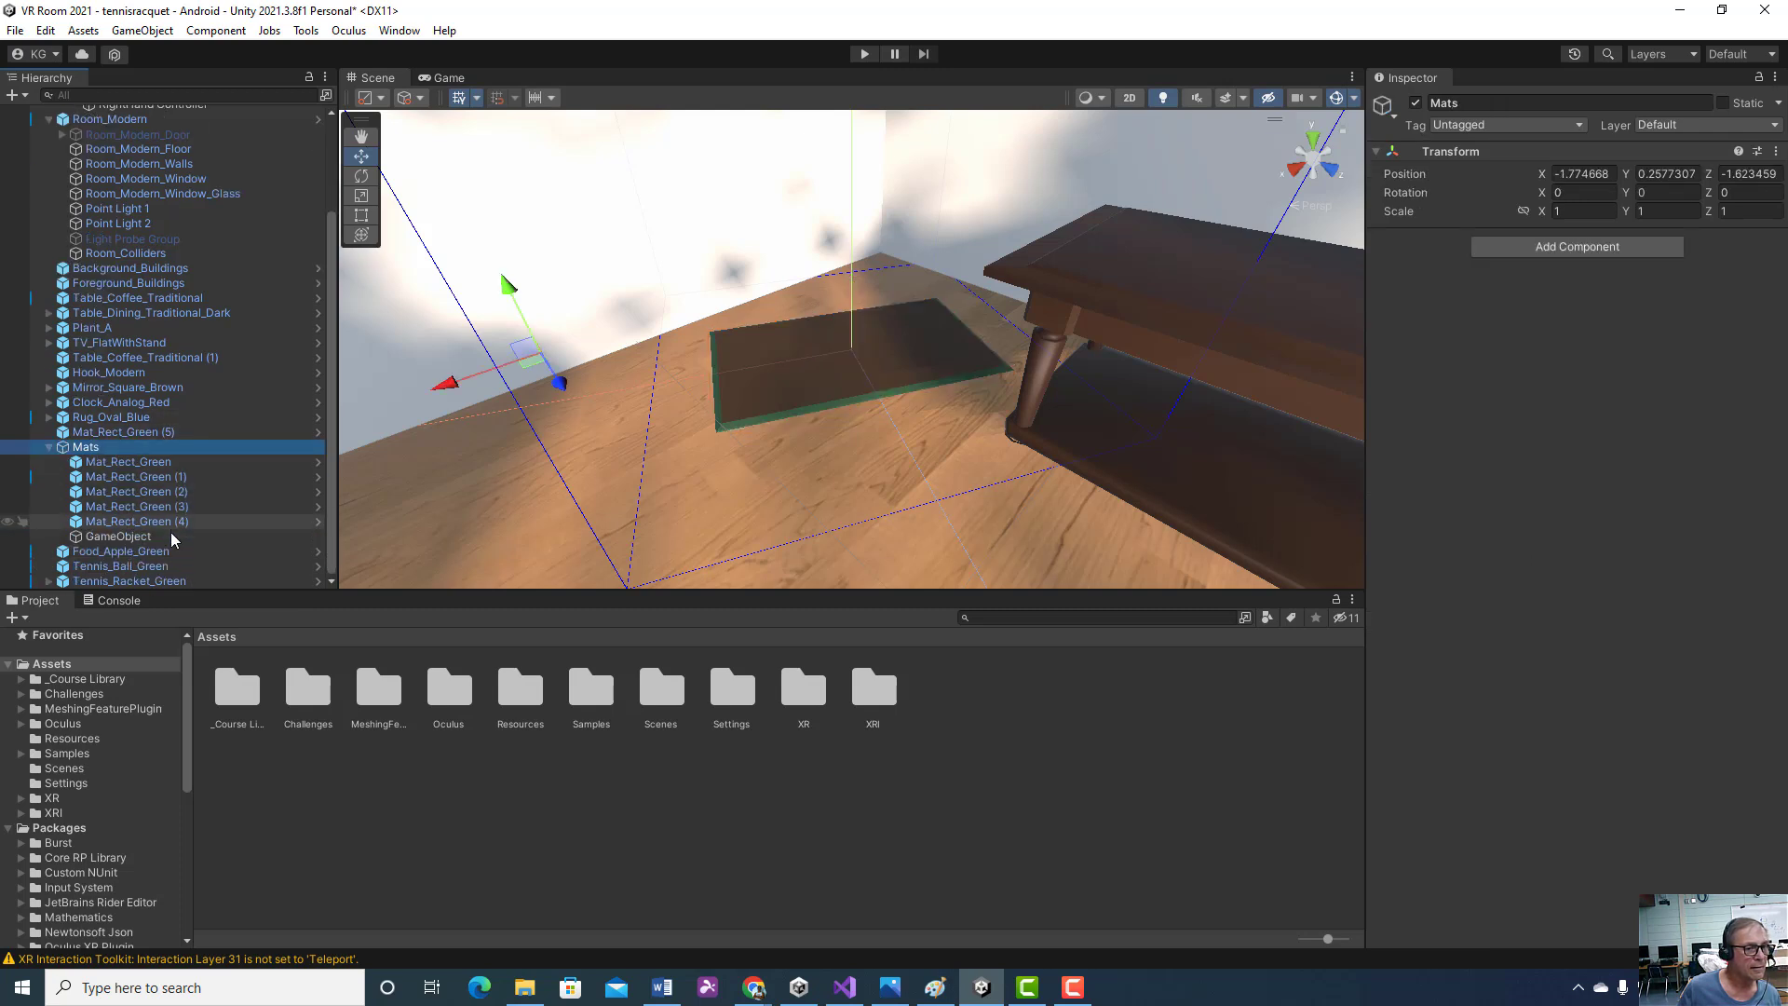
drag(140, 535, 137, 477)
mouse_move(122, 441)
mouse_down()
mouse_move(119, 410)
mouse_move(119, 428)
mouse_up()
right_click(118, 431)
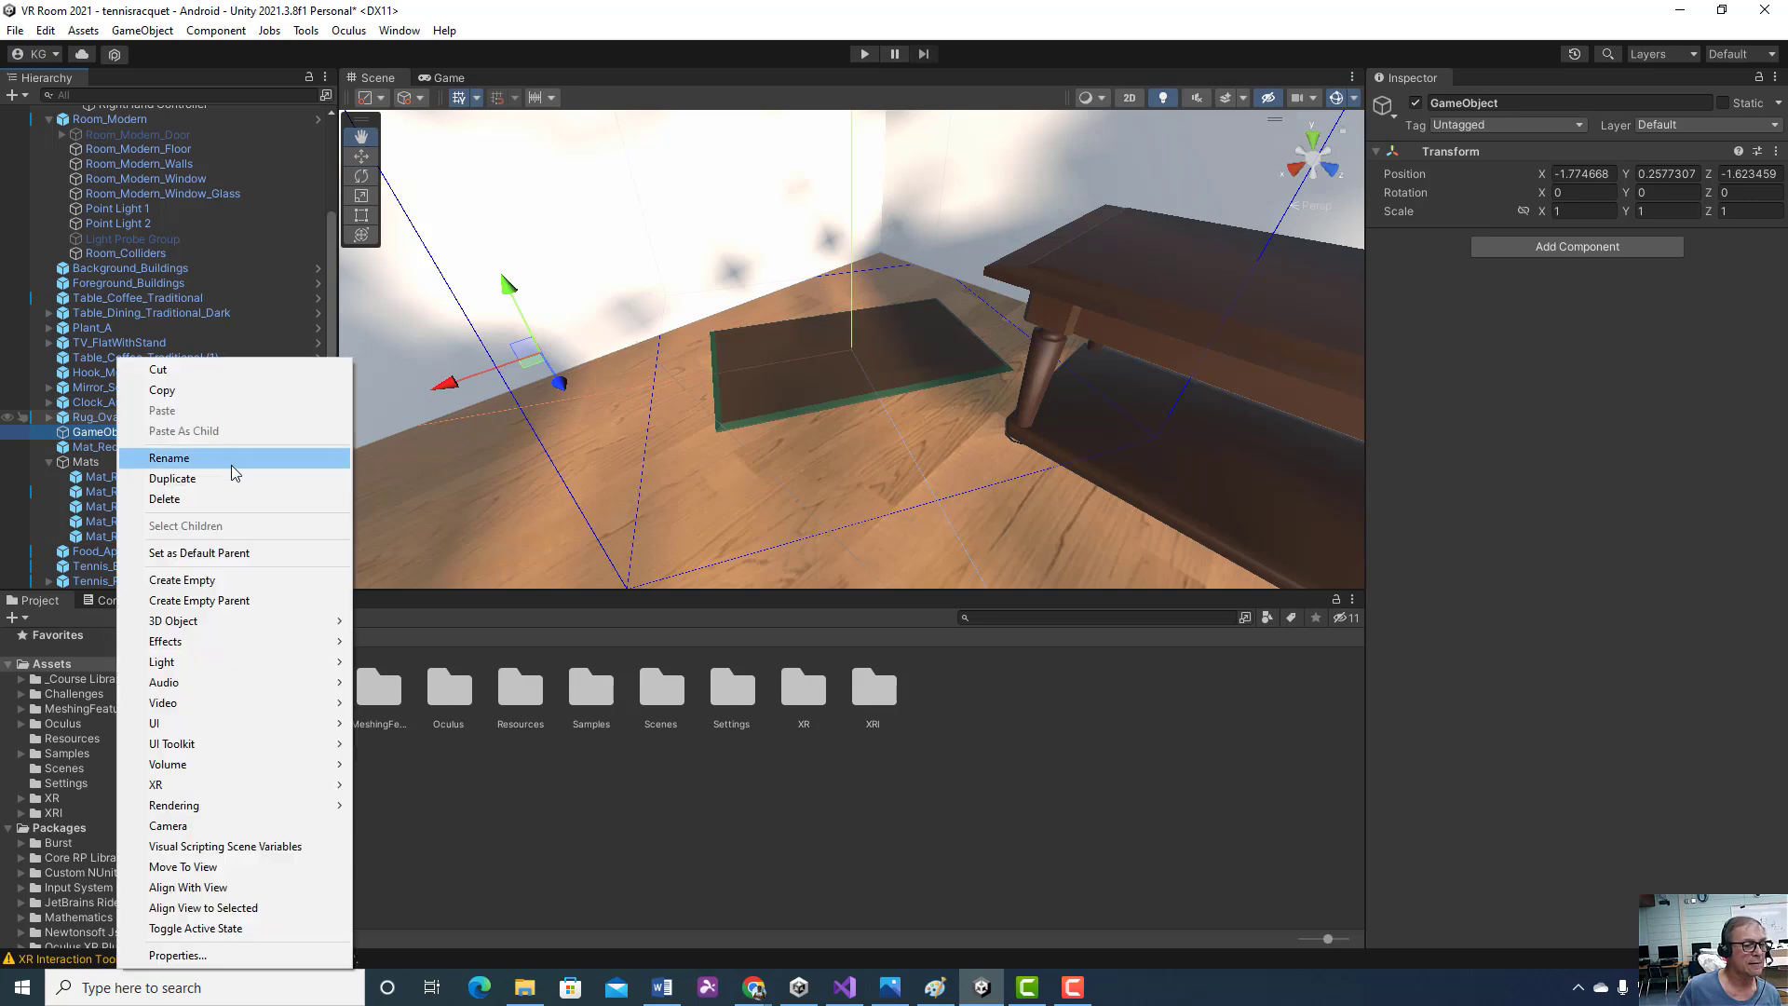
click(295, 297)
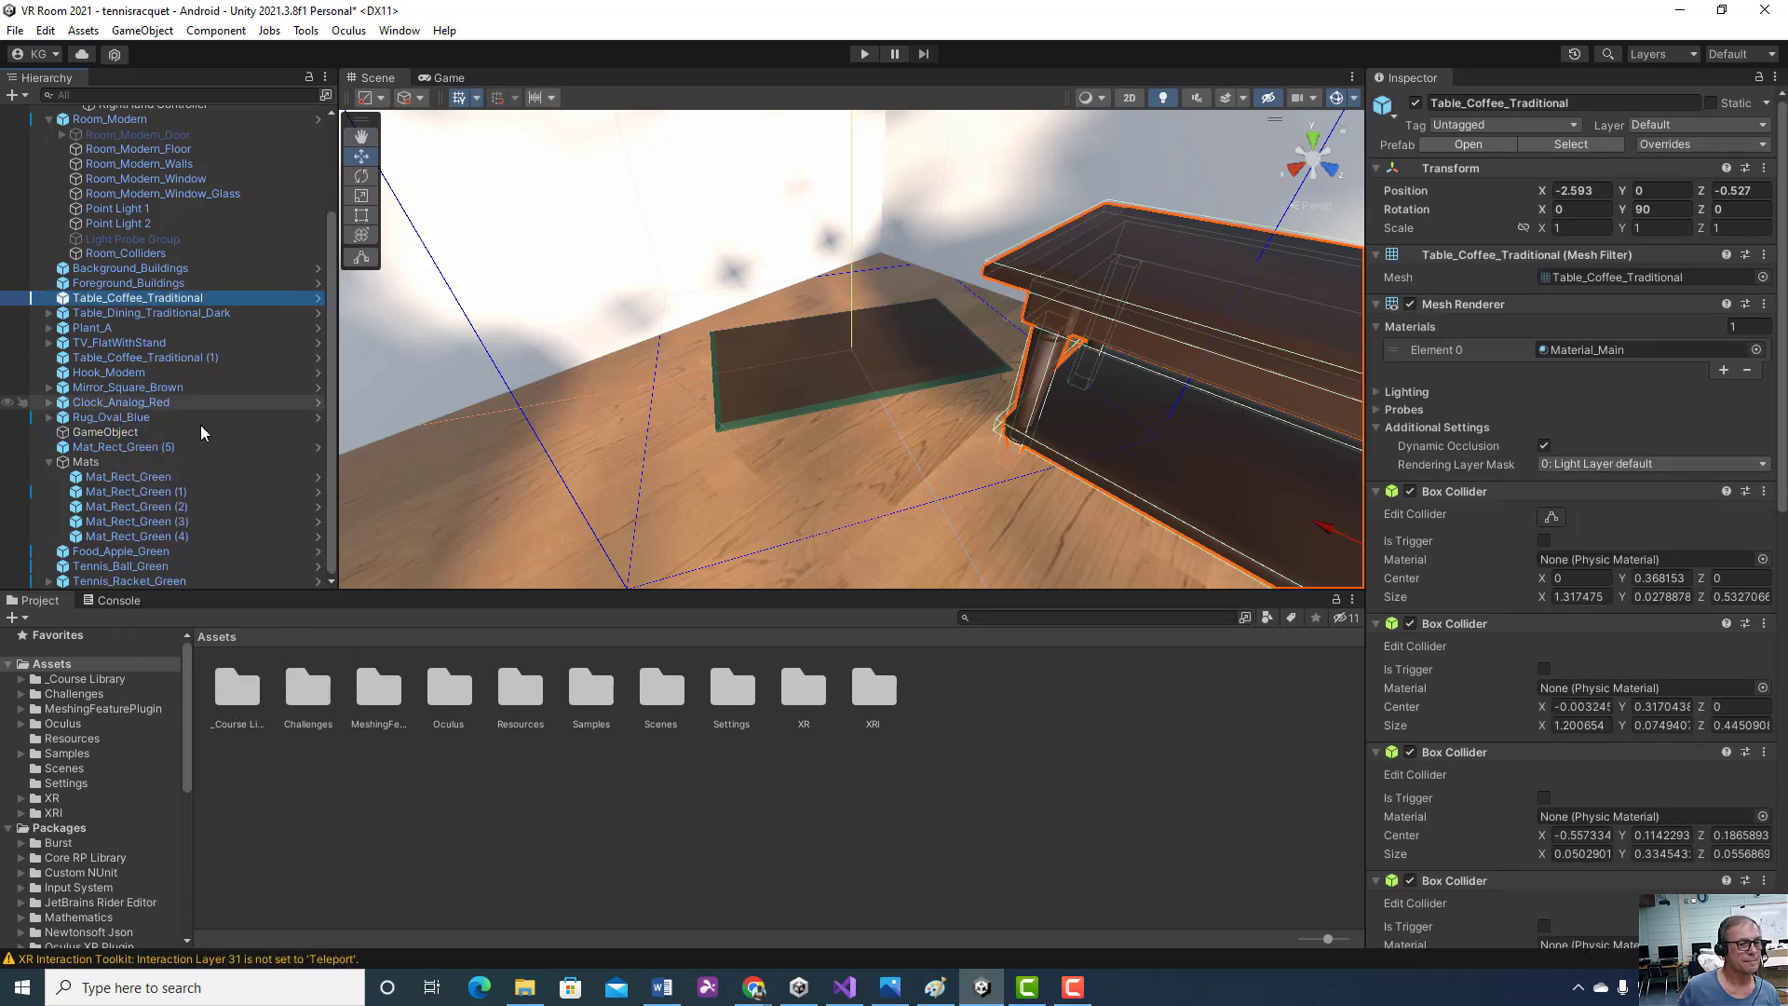
- Put Mat_Rect_Green (5) back into Mats as a child and collapse Mats
click(48, 462)
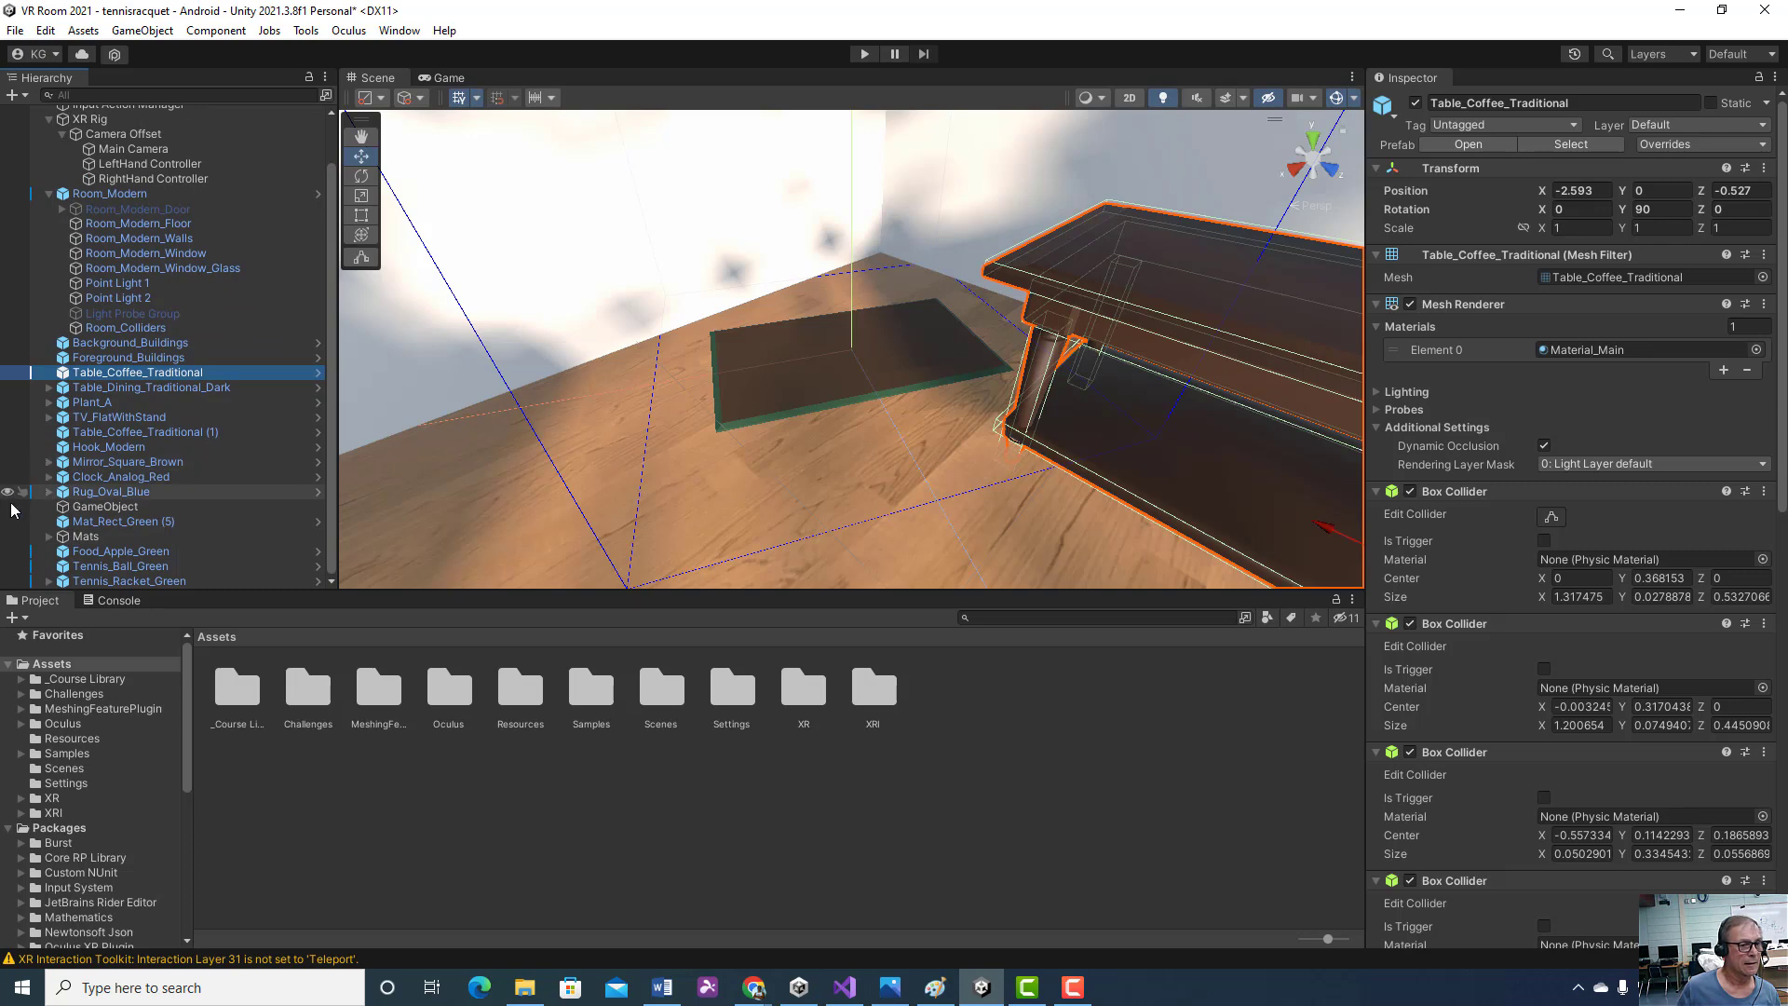
click(154, 522)
drag(155, 521, 143, 536)
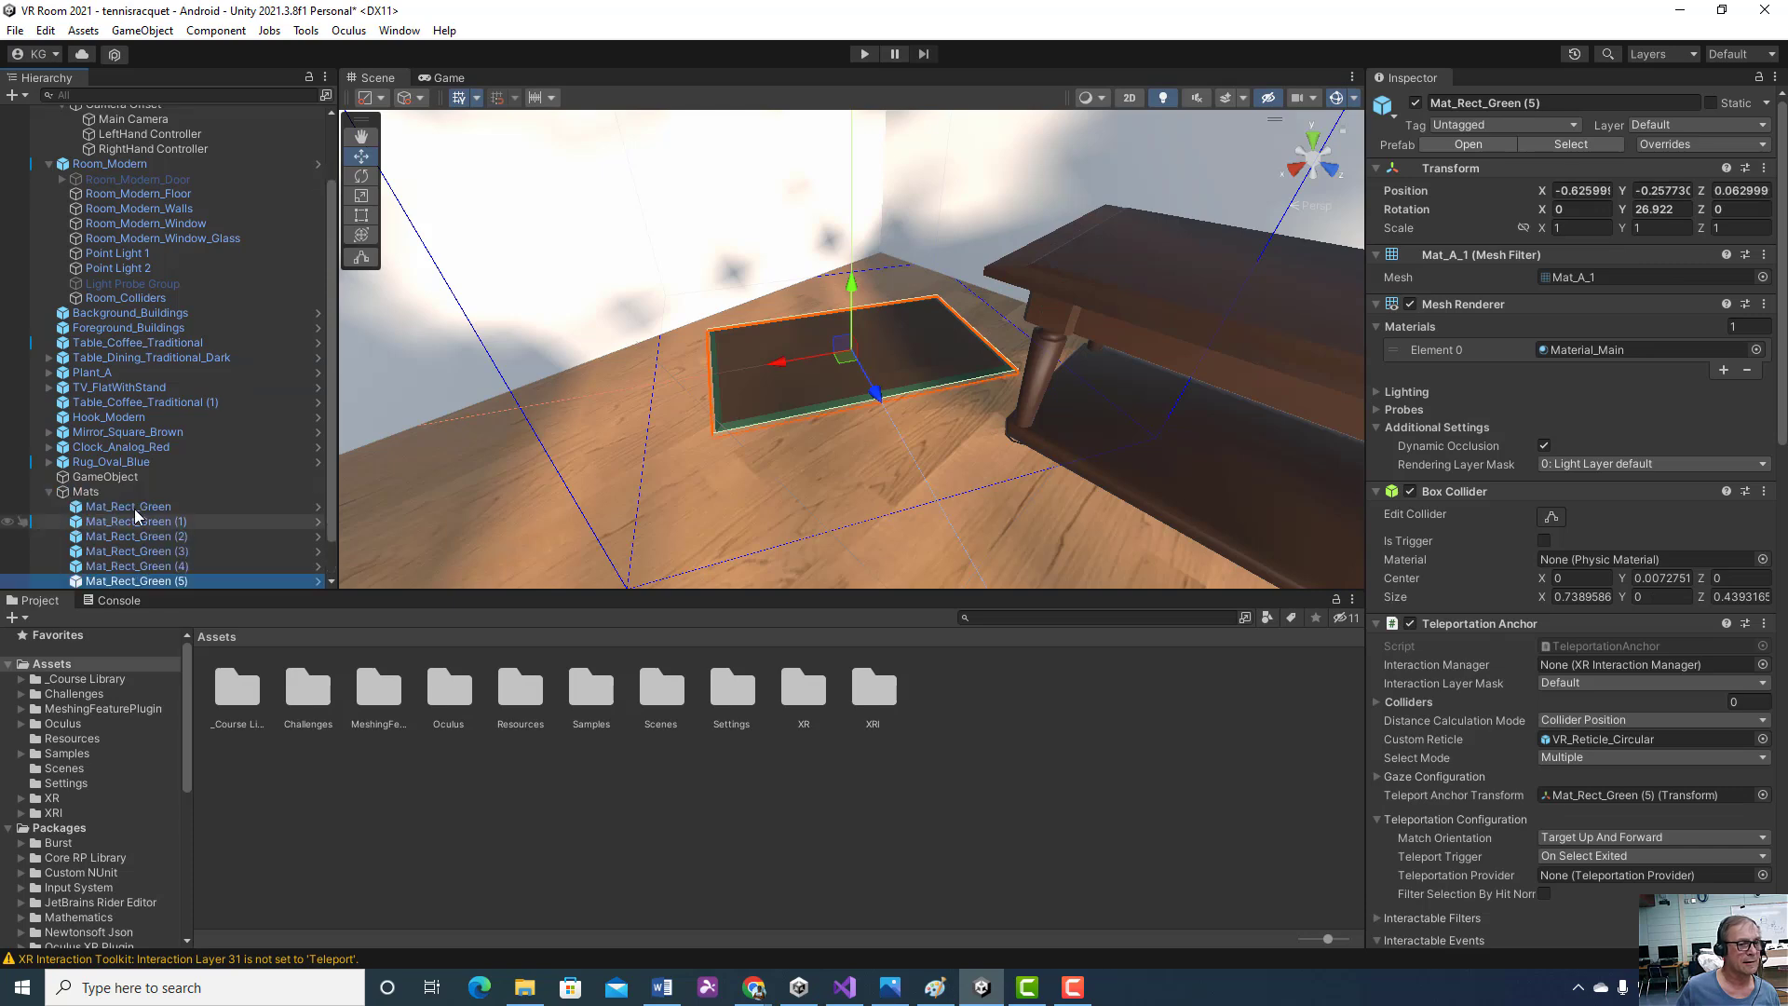
click(49, 491)
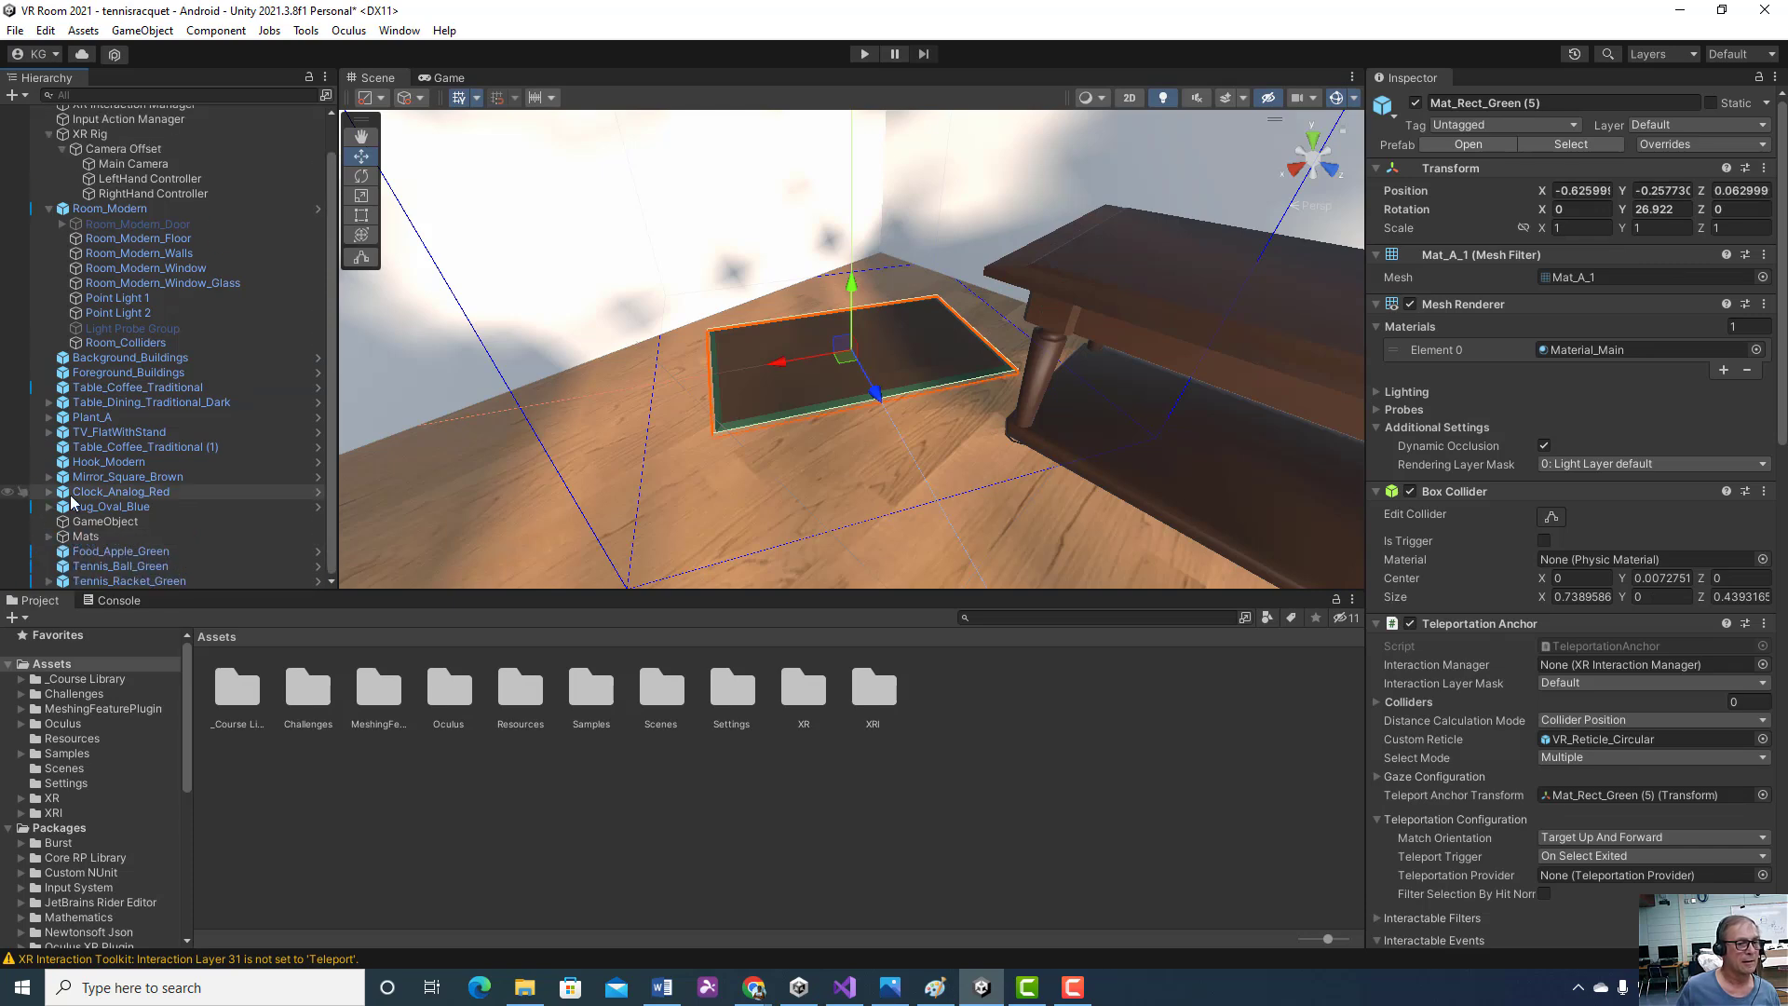
- Rename the empty GameObject as "Tennis objects"
right_click(126, 521)
mouse_move(155, 663)
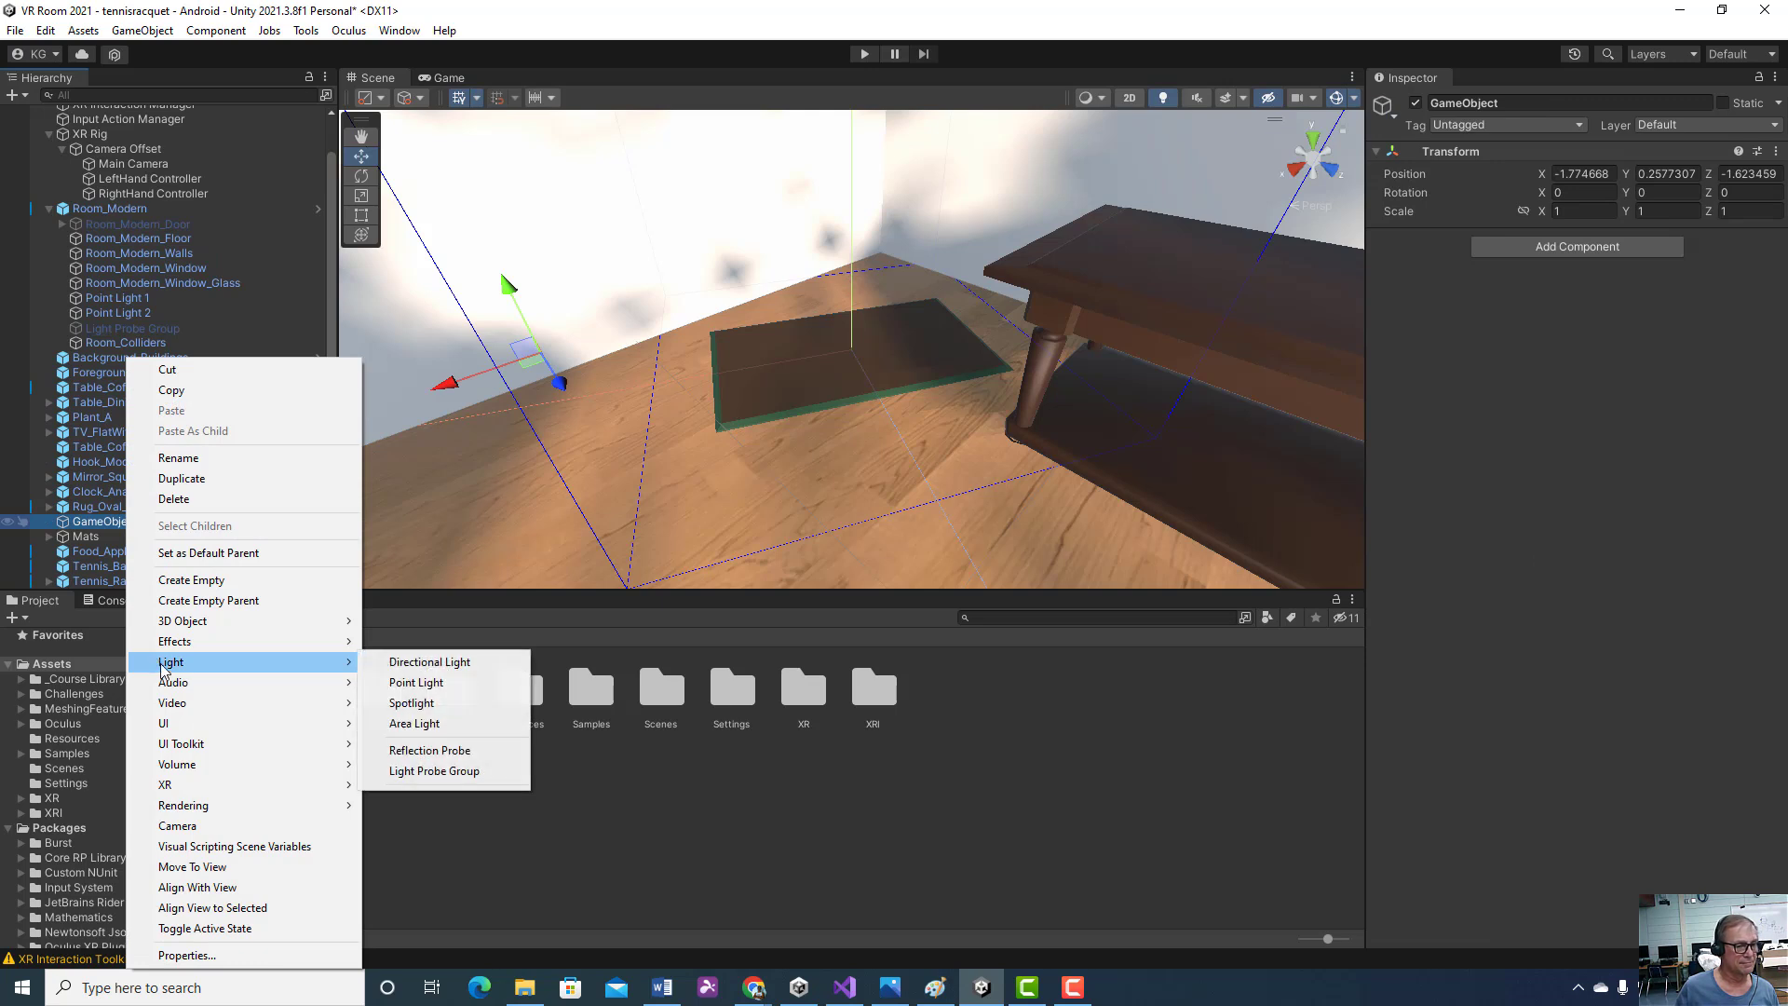
click(248, 458)
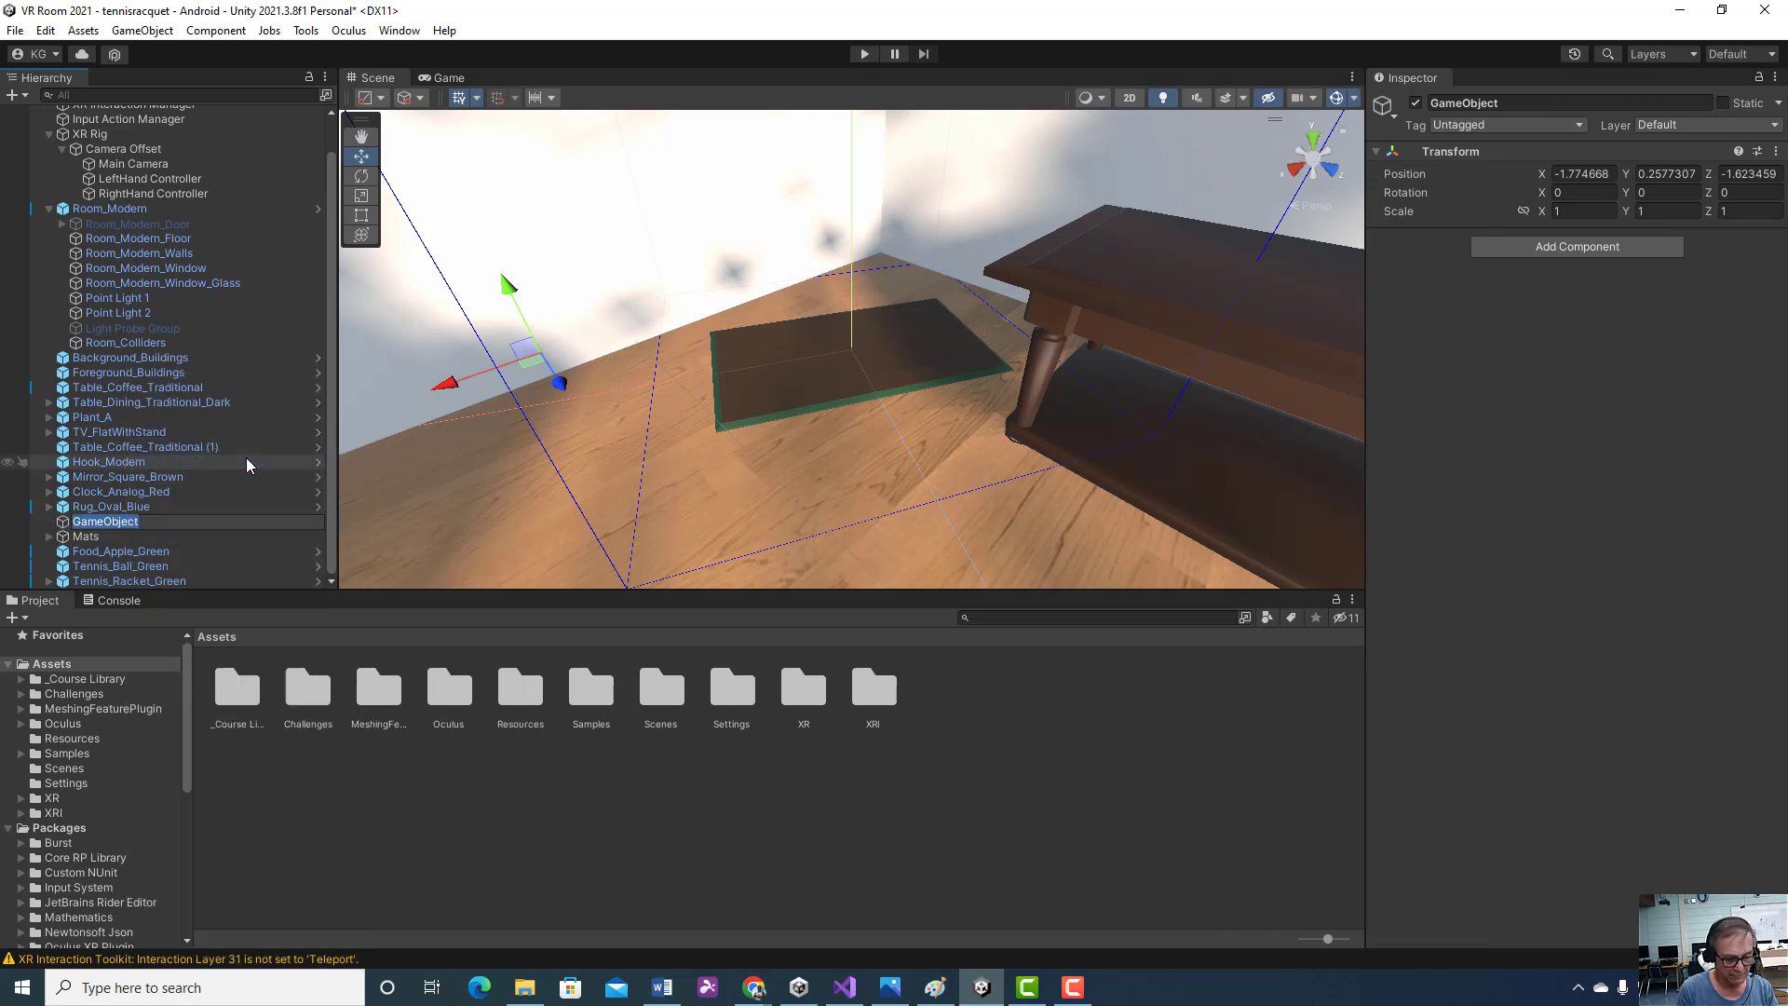
text(Tennis o)
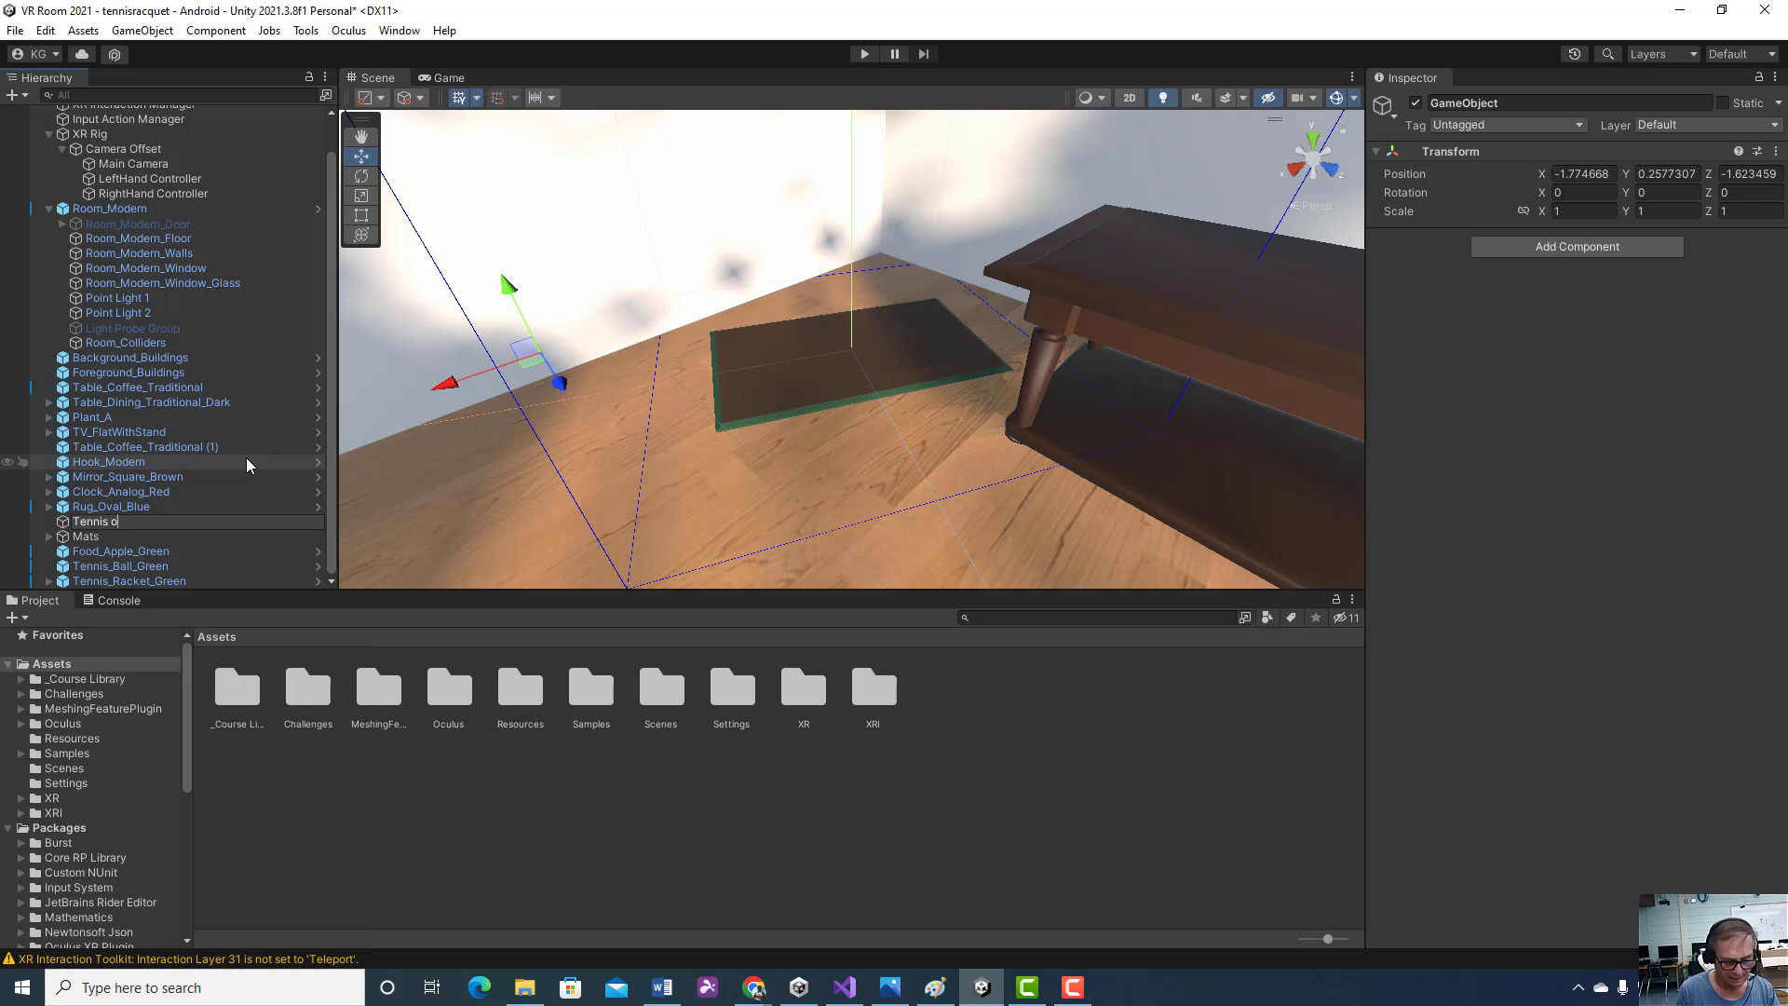
text(bjects)
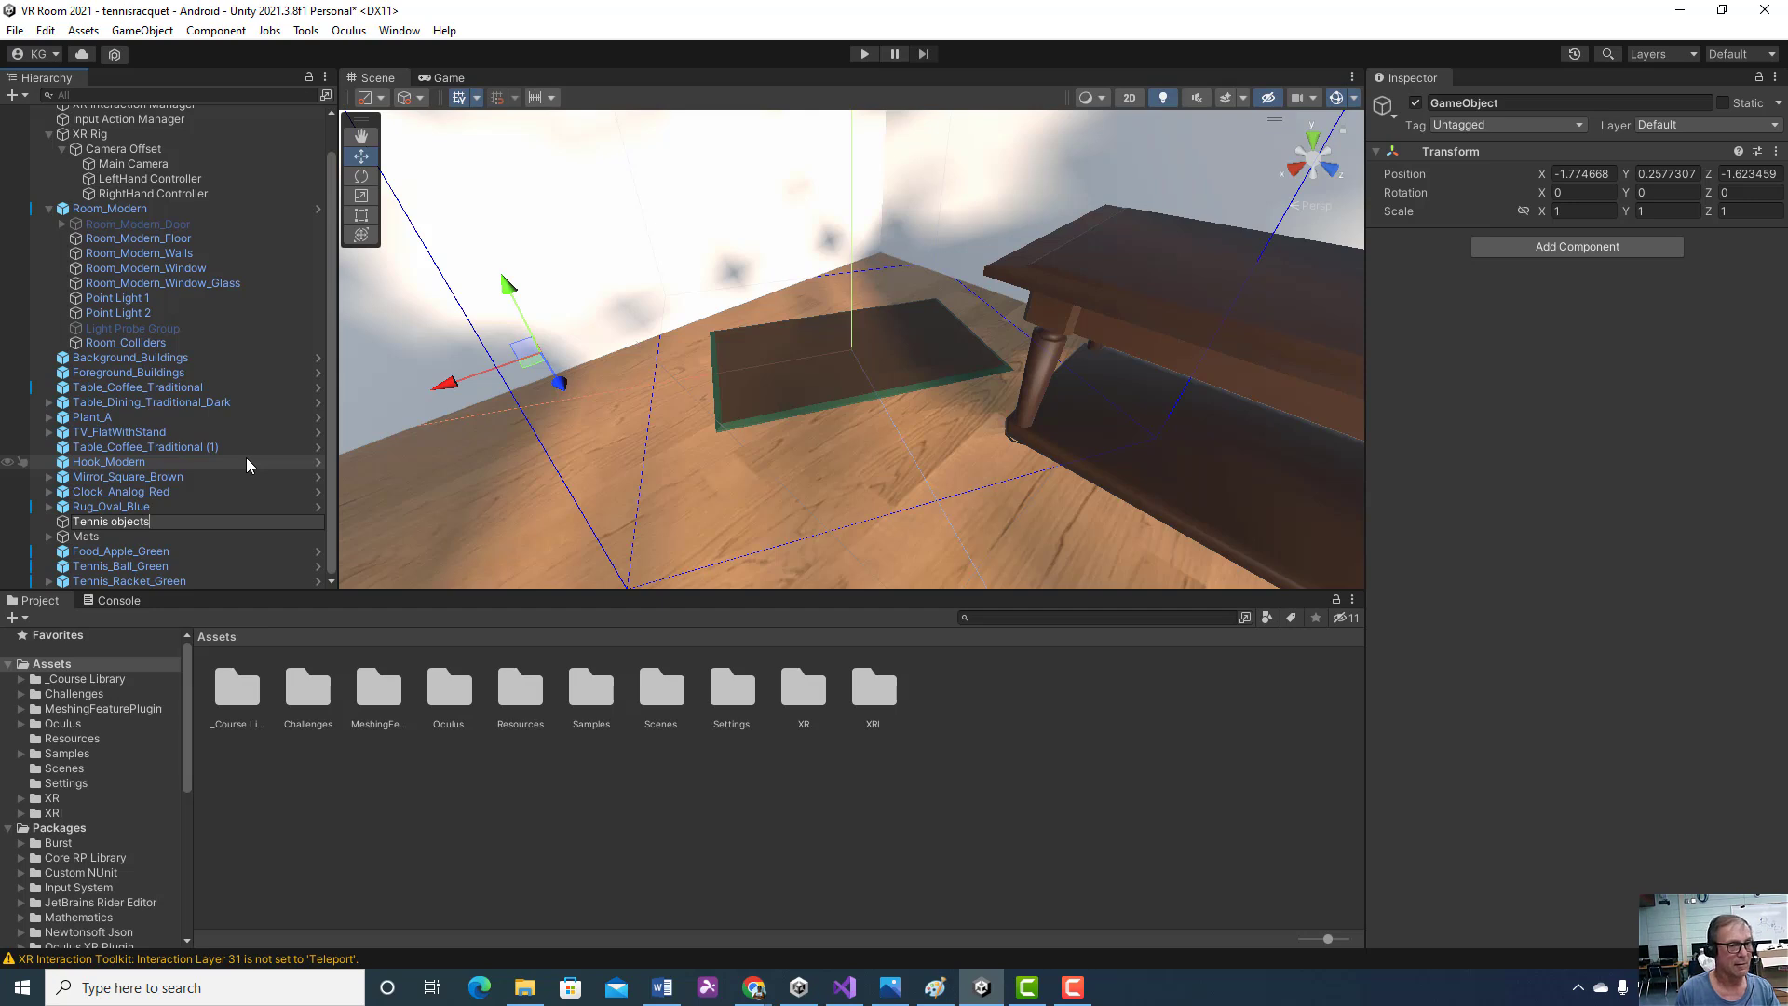
text(')
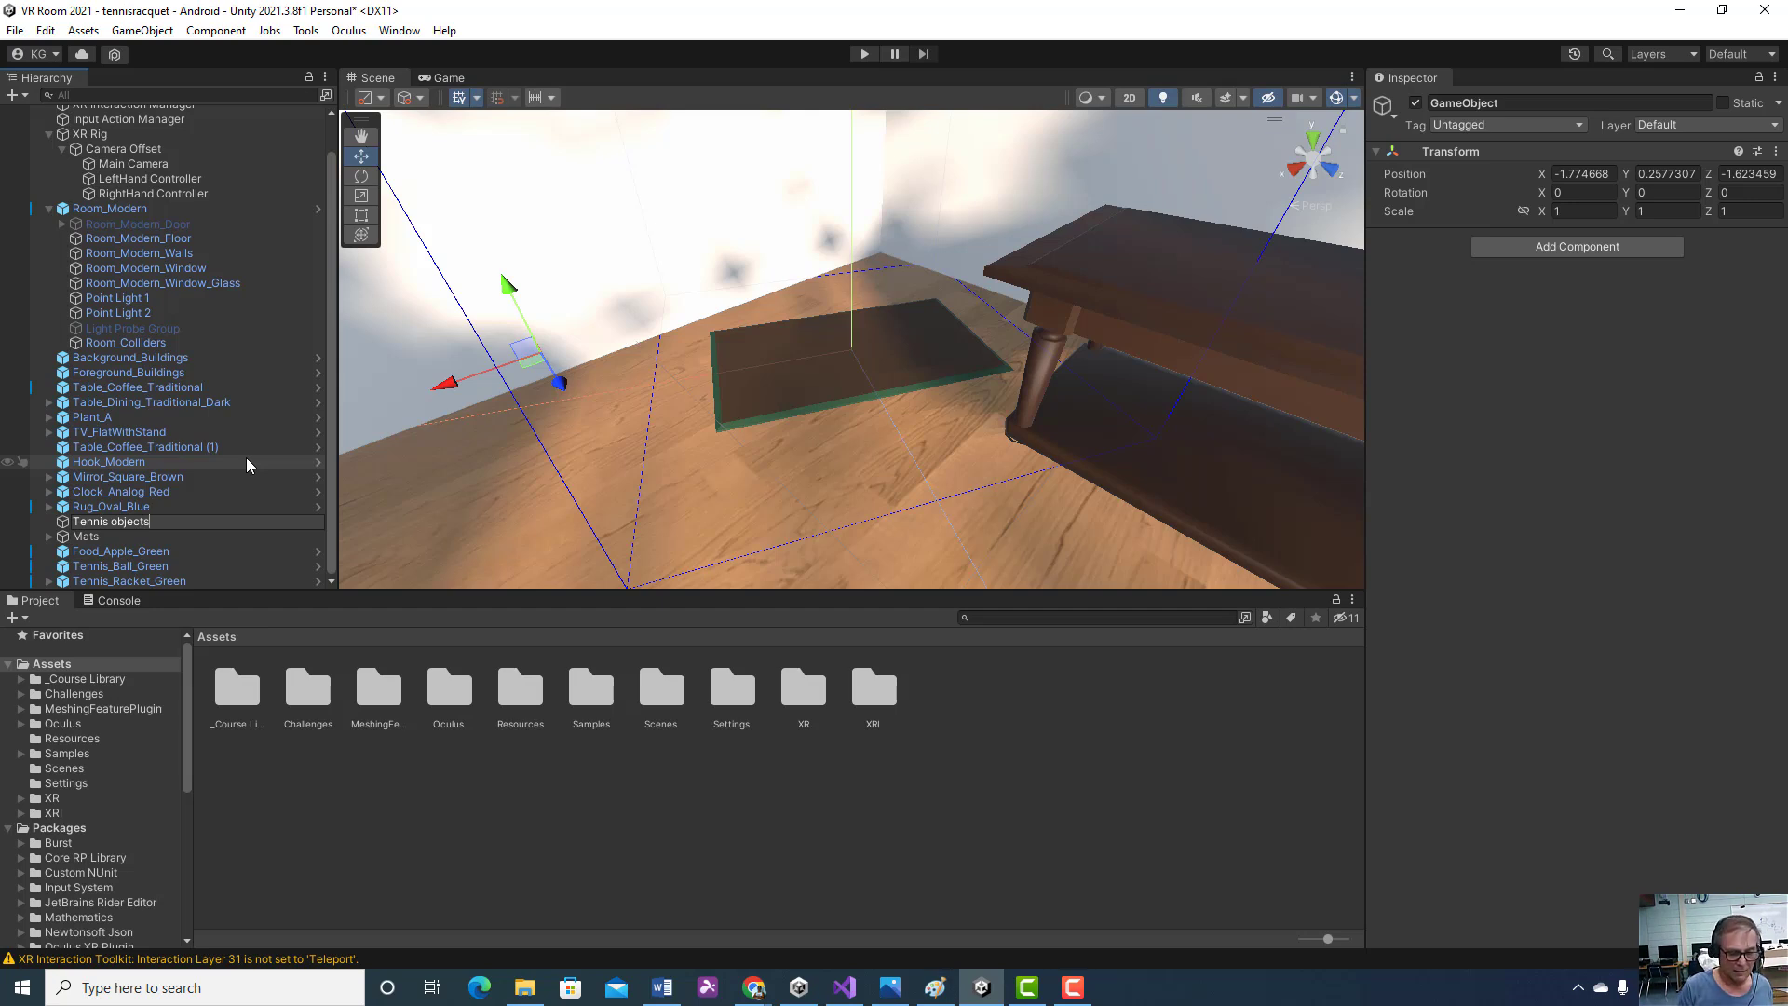
key(Return)
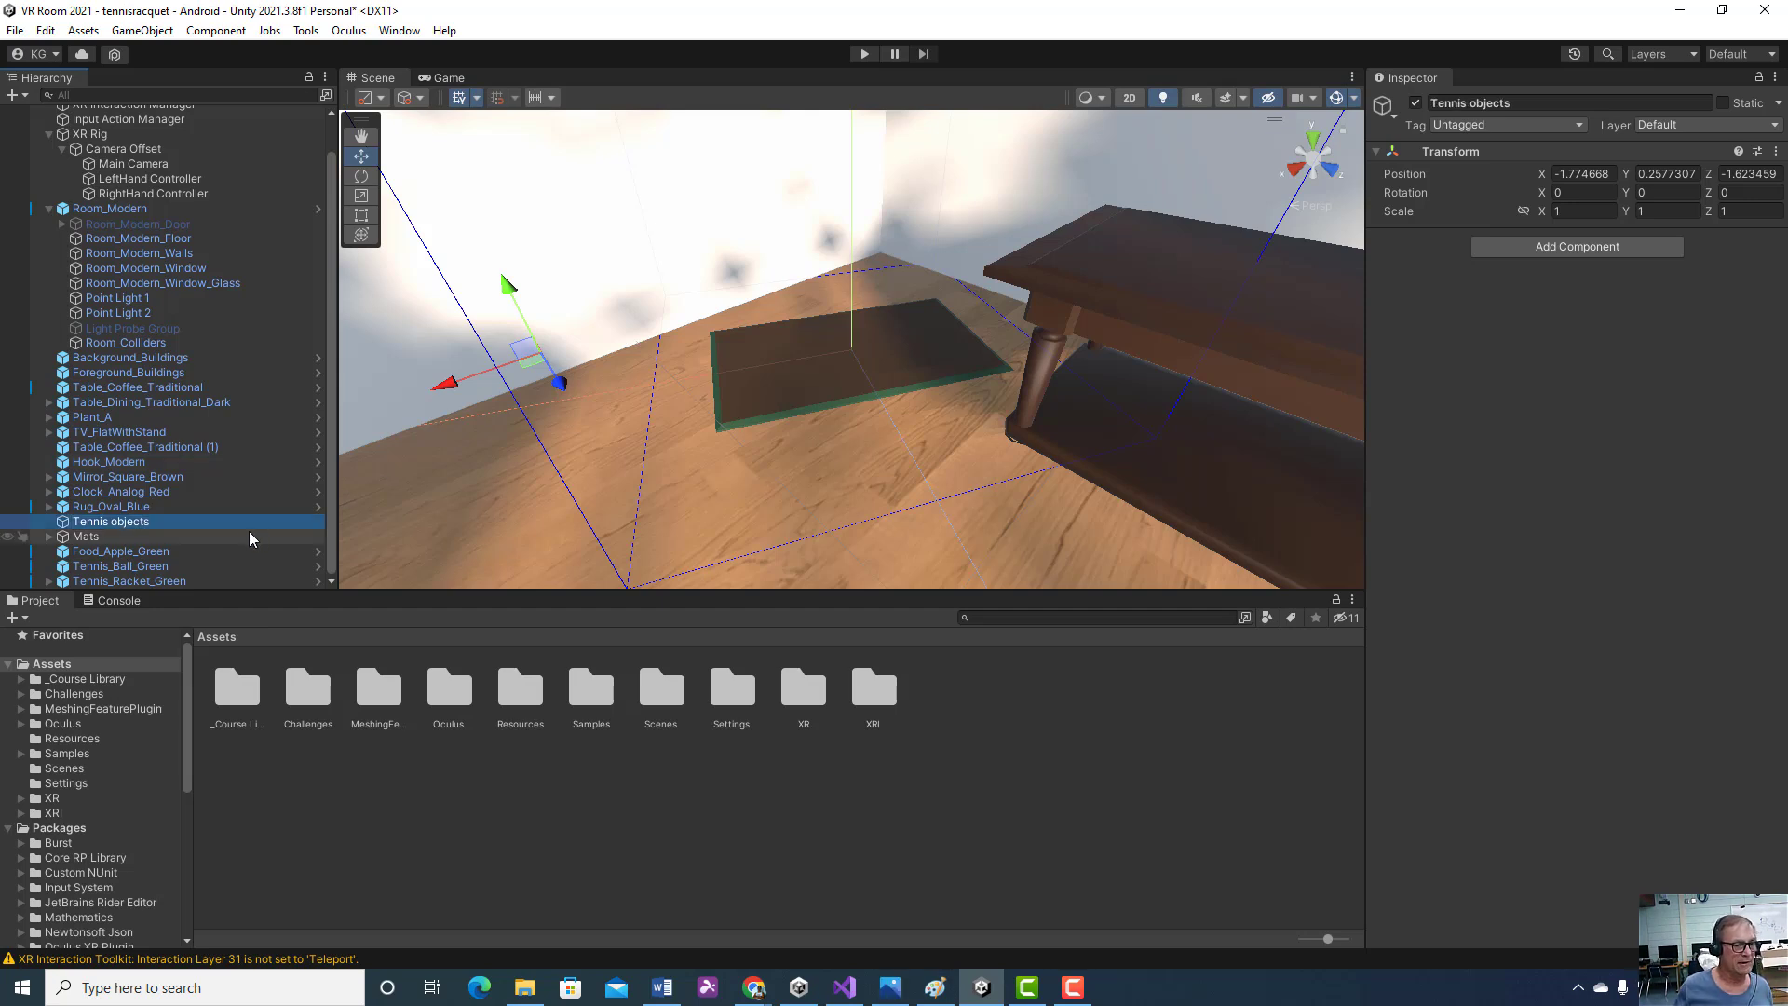
- Make Tennis_Ball_Green and Tennis_Racket_Green children of Tennis objects and collapse that group
click(149, 568)
drag(147, 565, 127, 524)
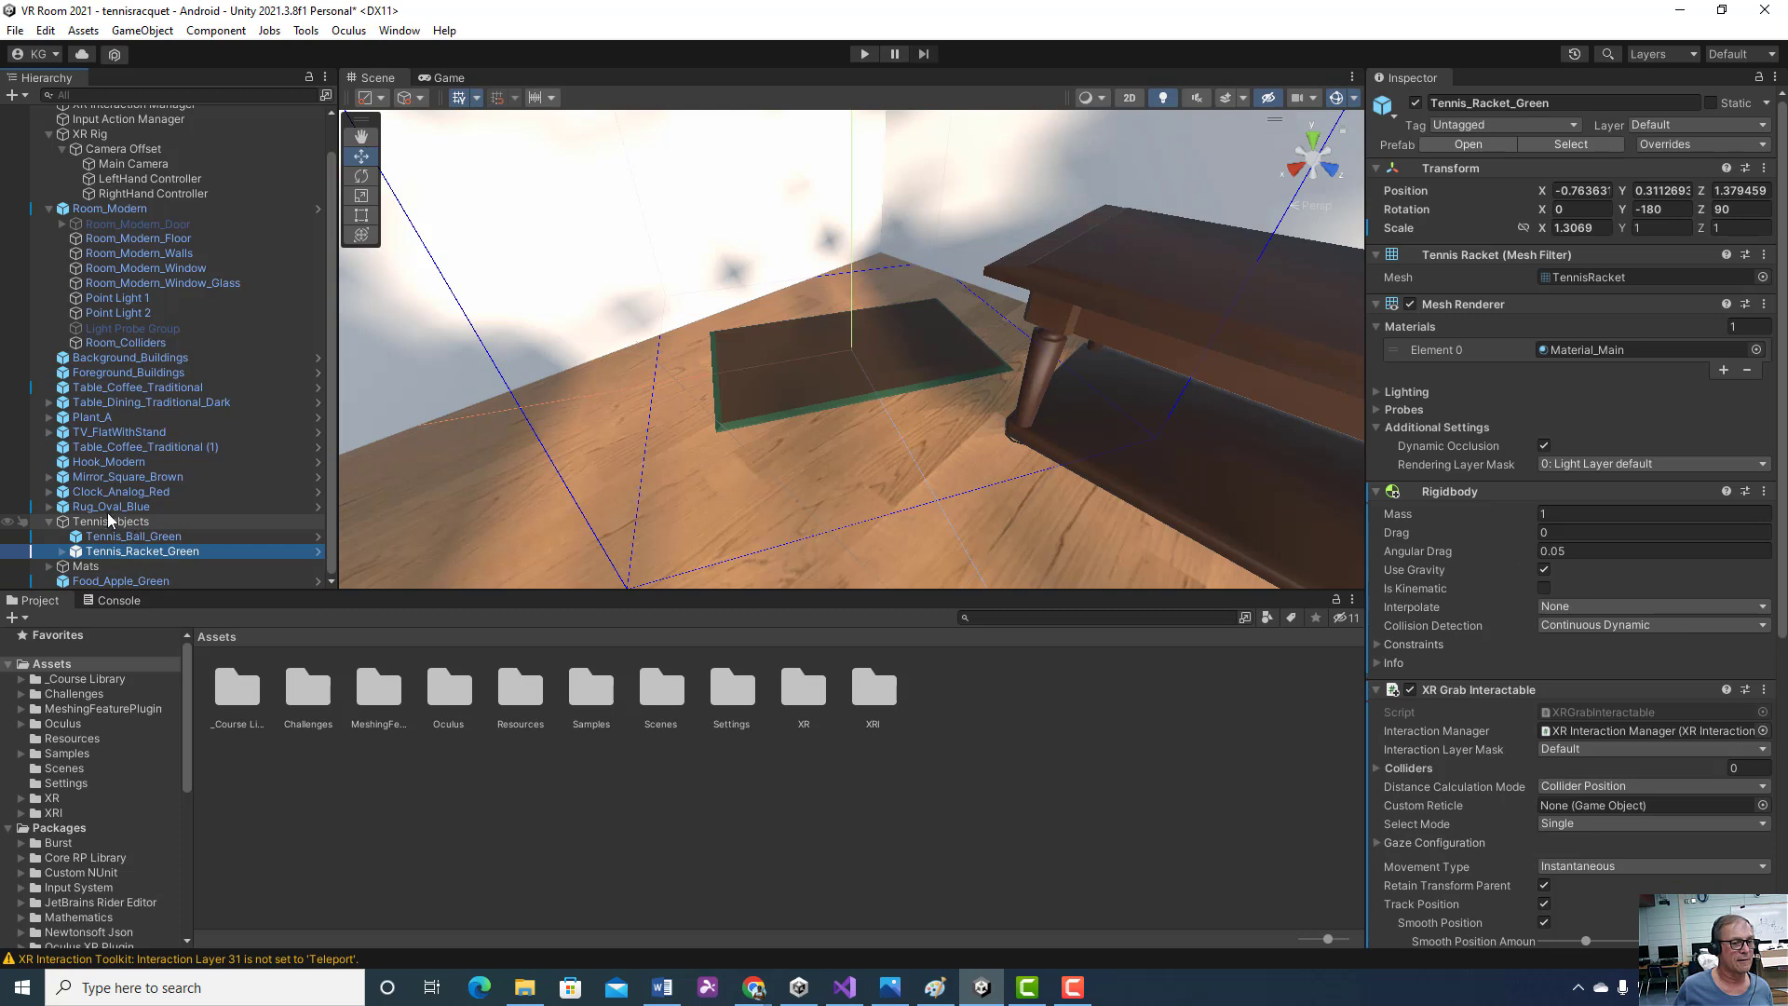
click(50, 522)
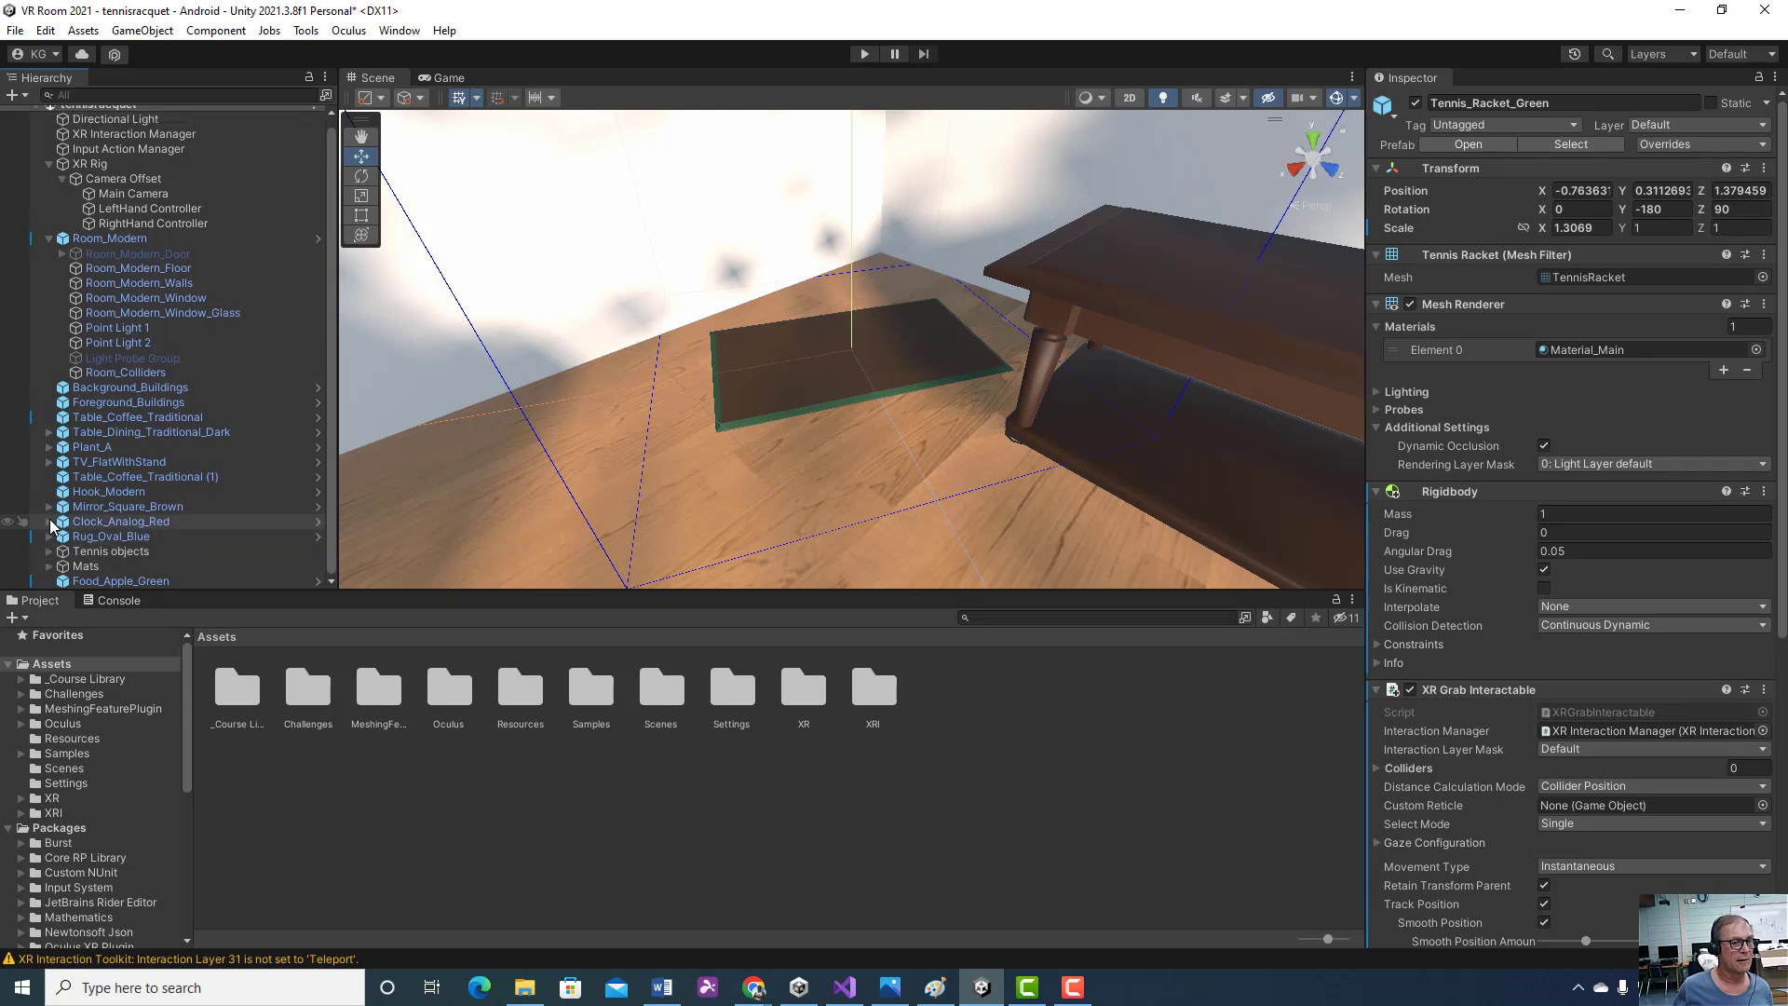
- Tidy the hierarchy by collapsing Room_Modern and XR Rig and expanding Tennis objects
click(48, 239)
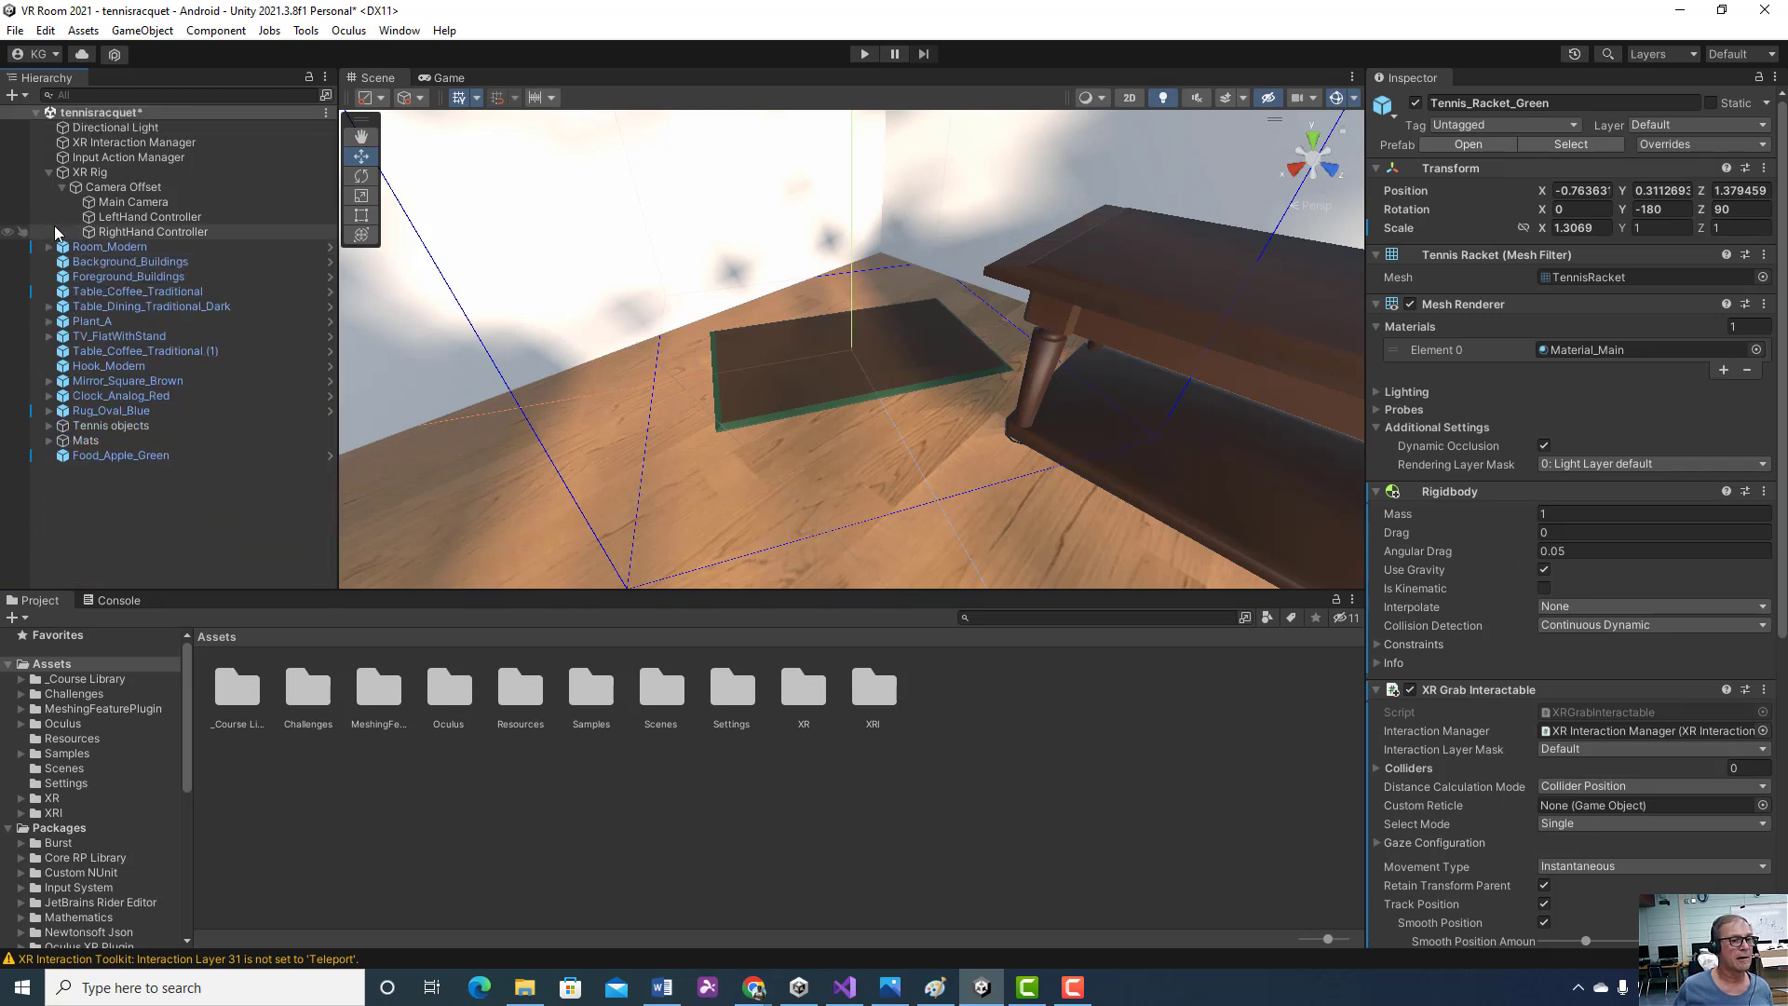
click(49, 172)
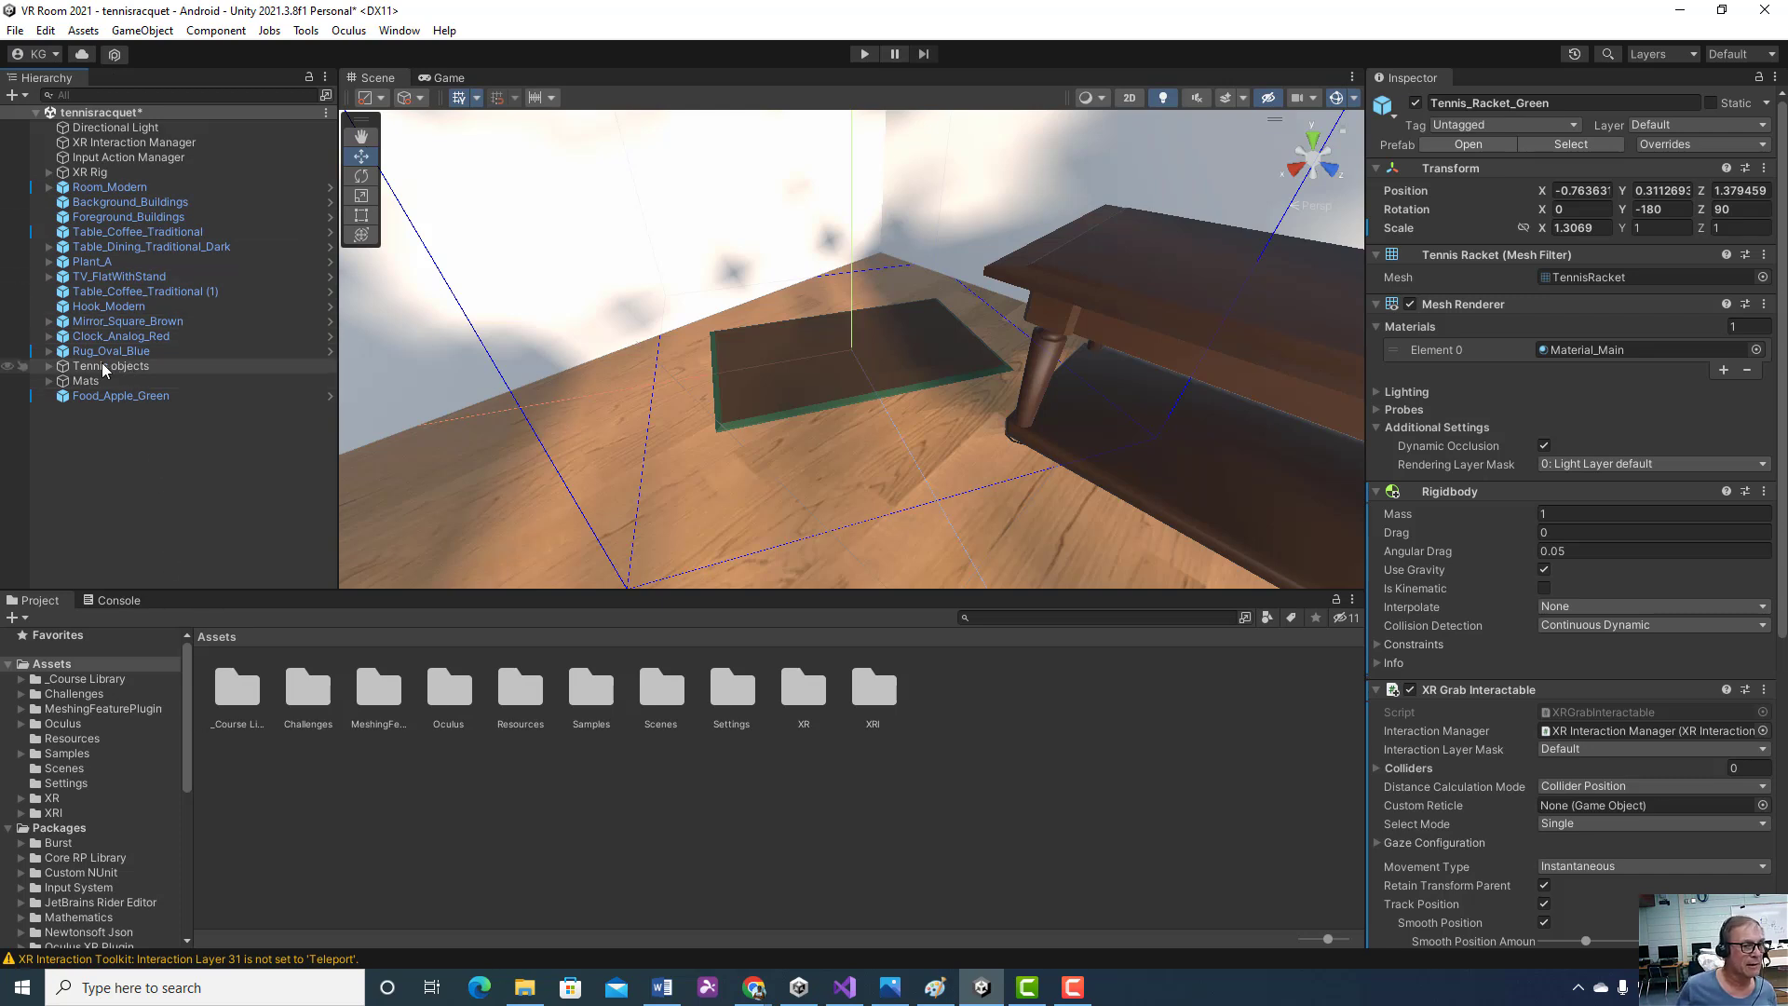
click(50, 366)
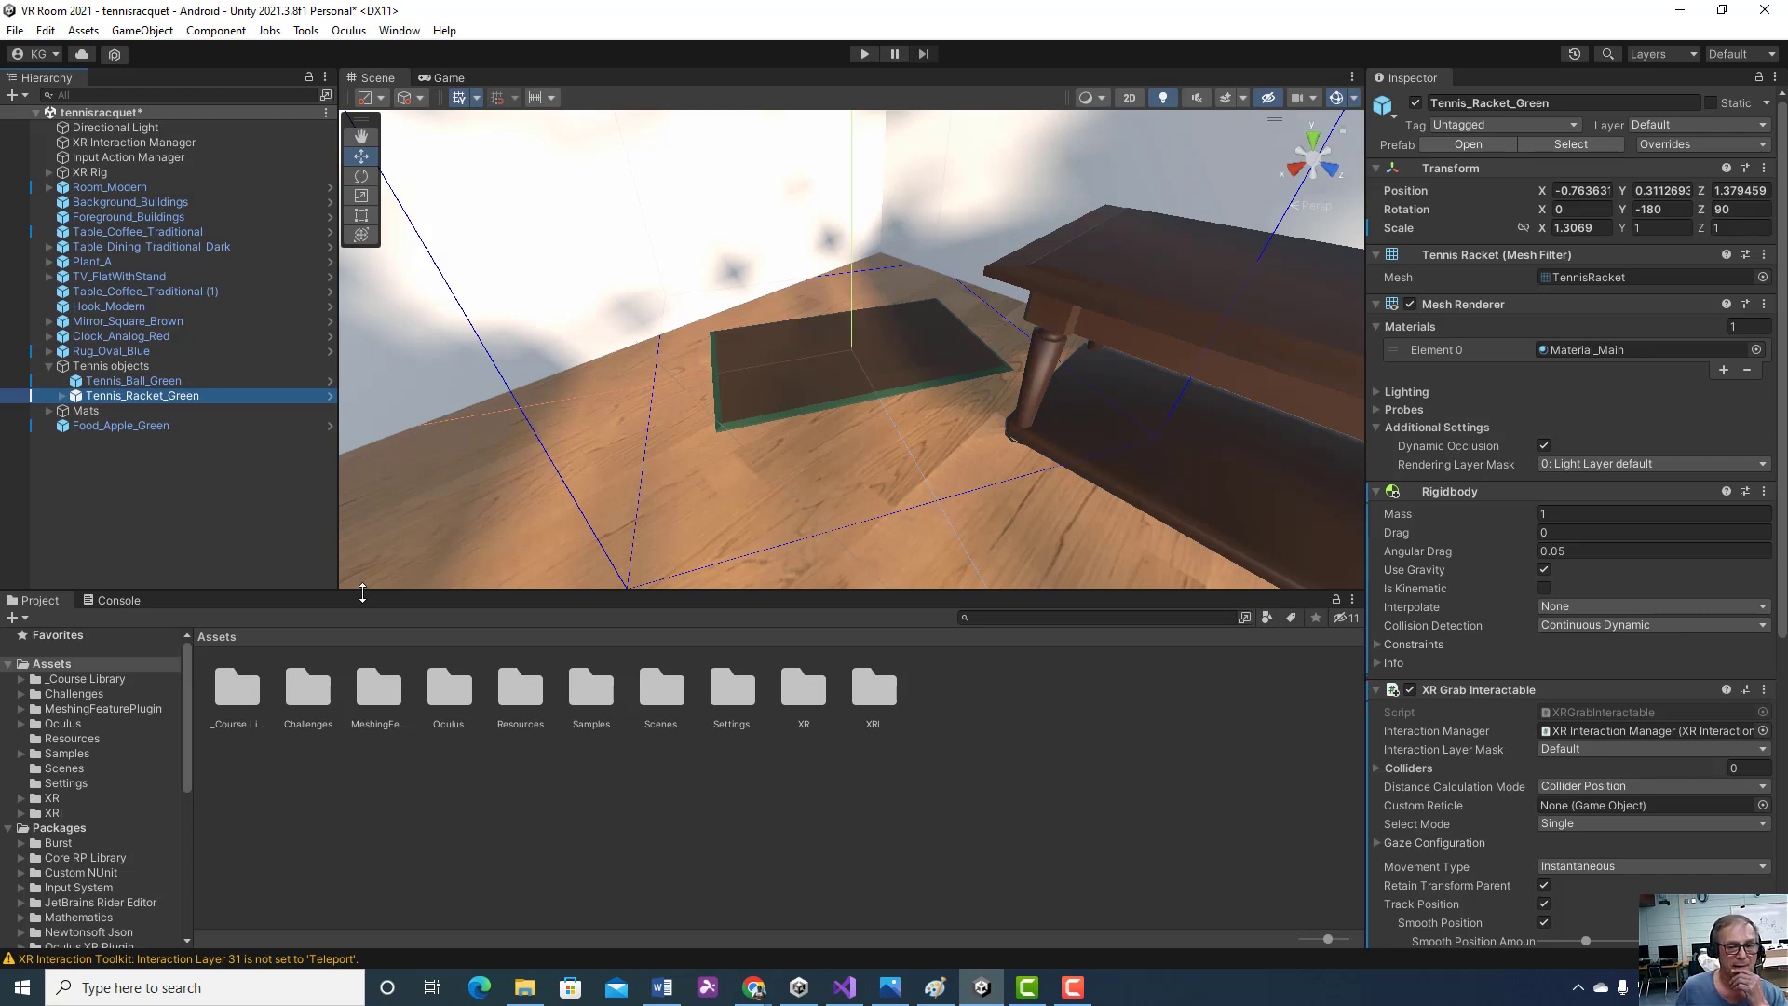
- Browse the project assets to the _Course Library/_Prefabs/Objects/Sports folder
double_click(249, 685)
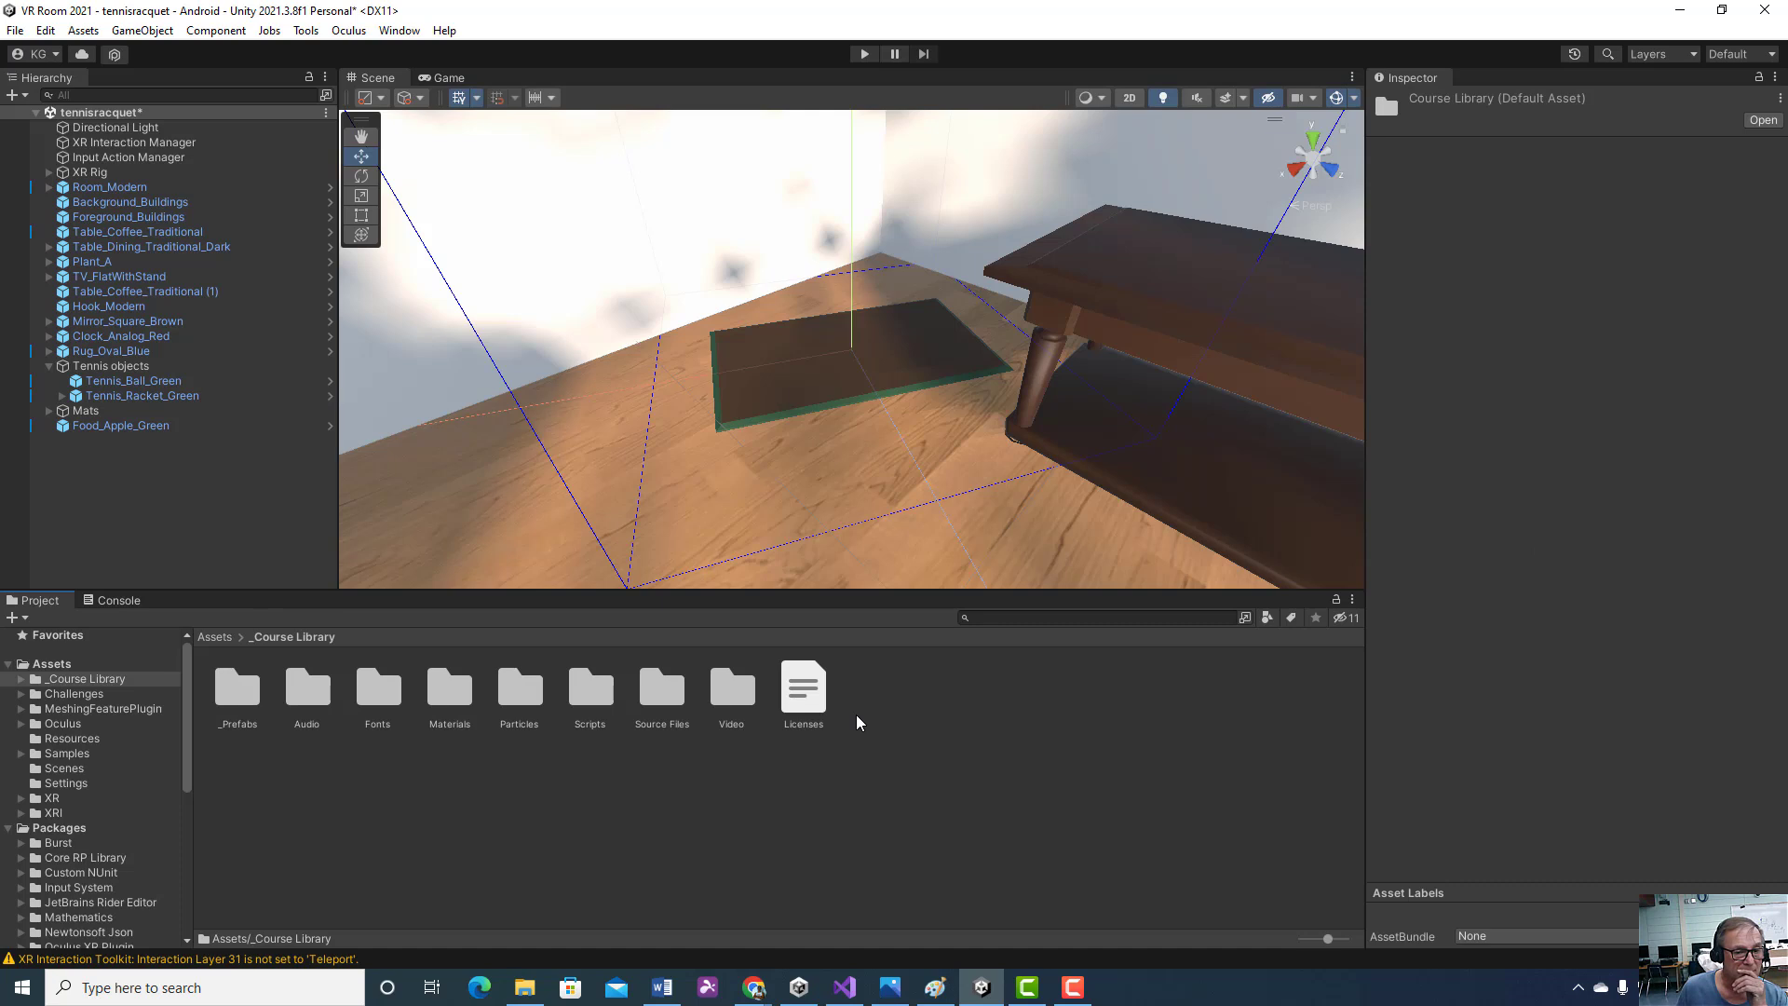
click(249, 697)
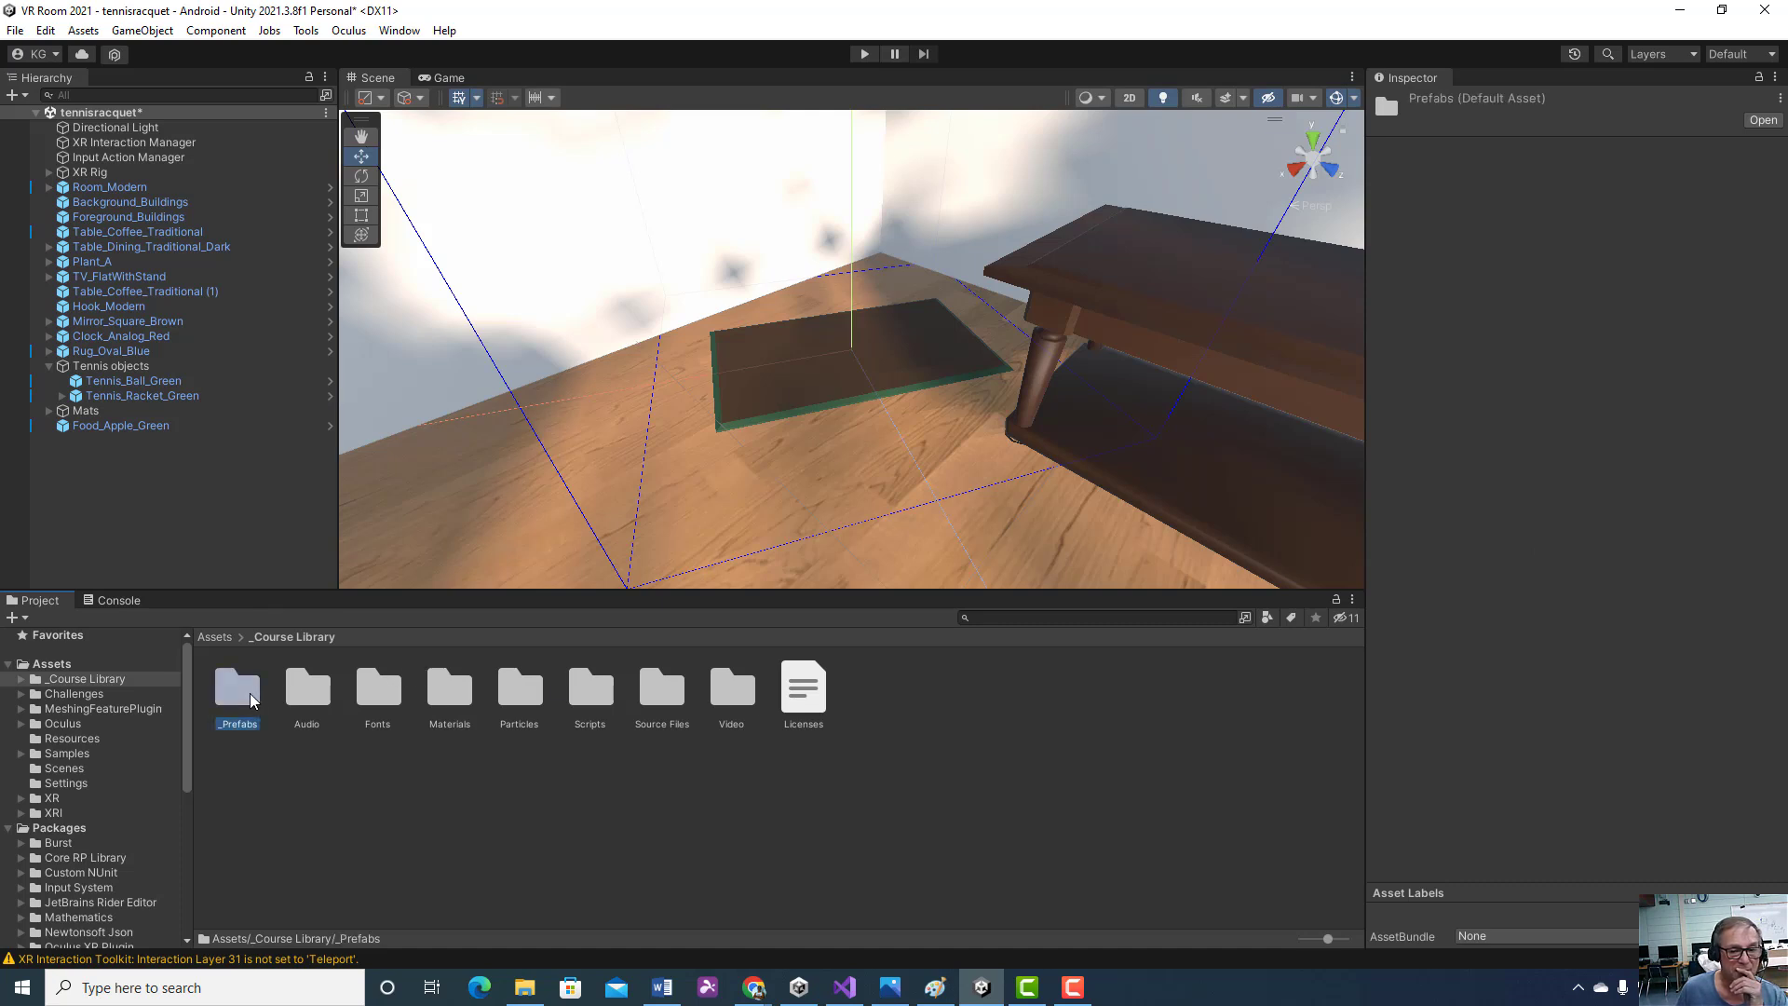
double_click(250, 699)
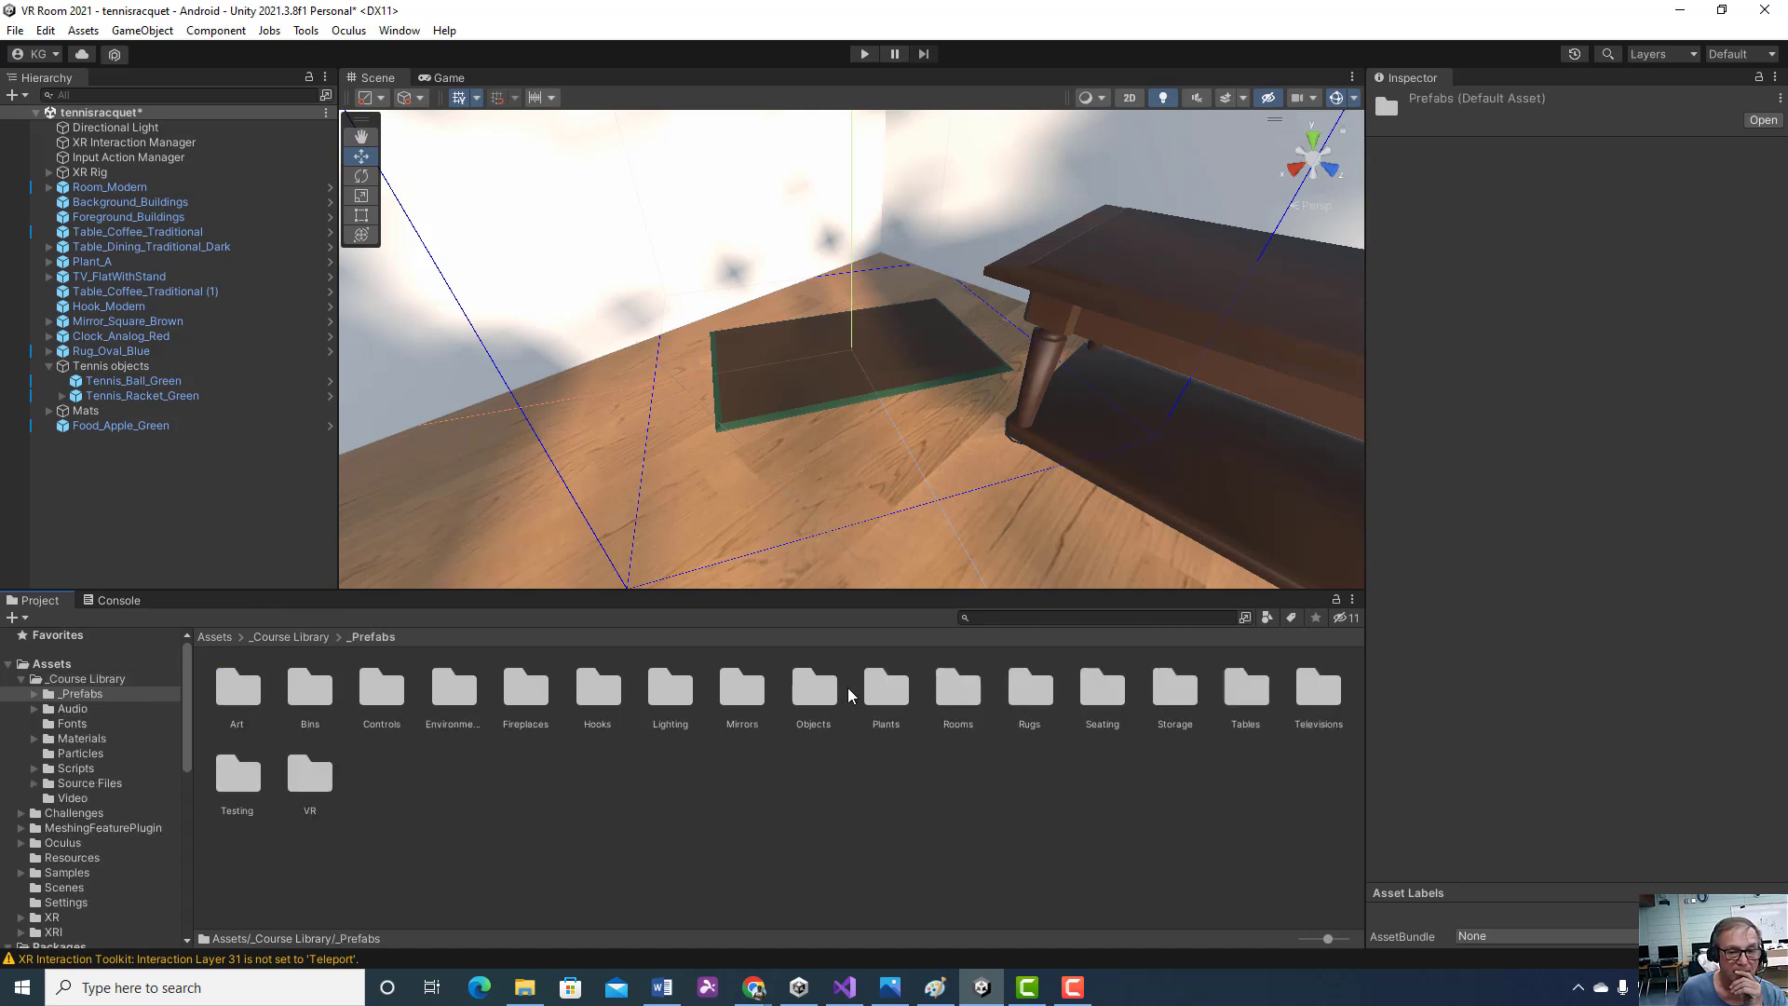
click(814, 694)
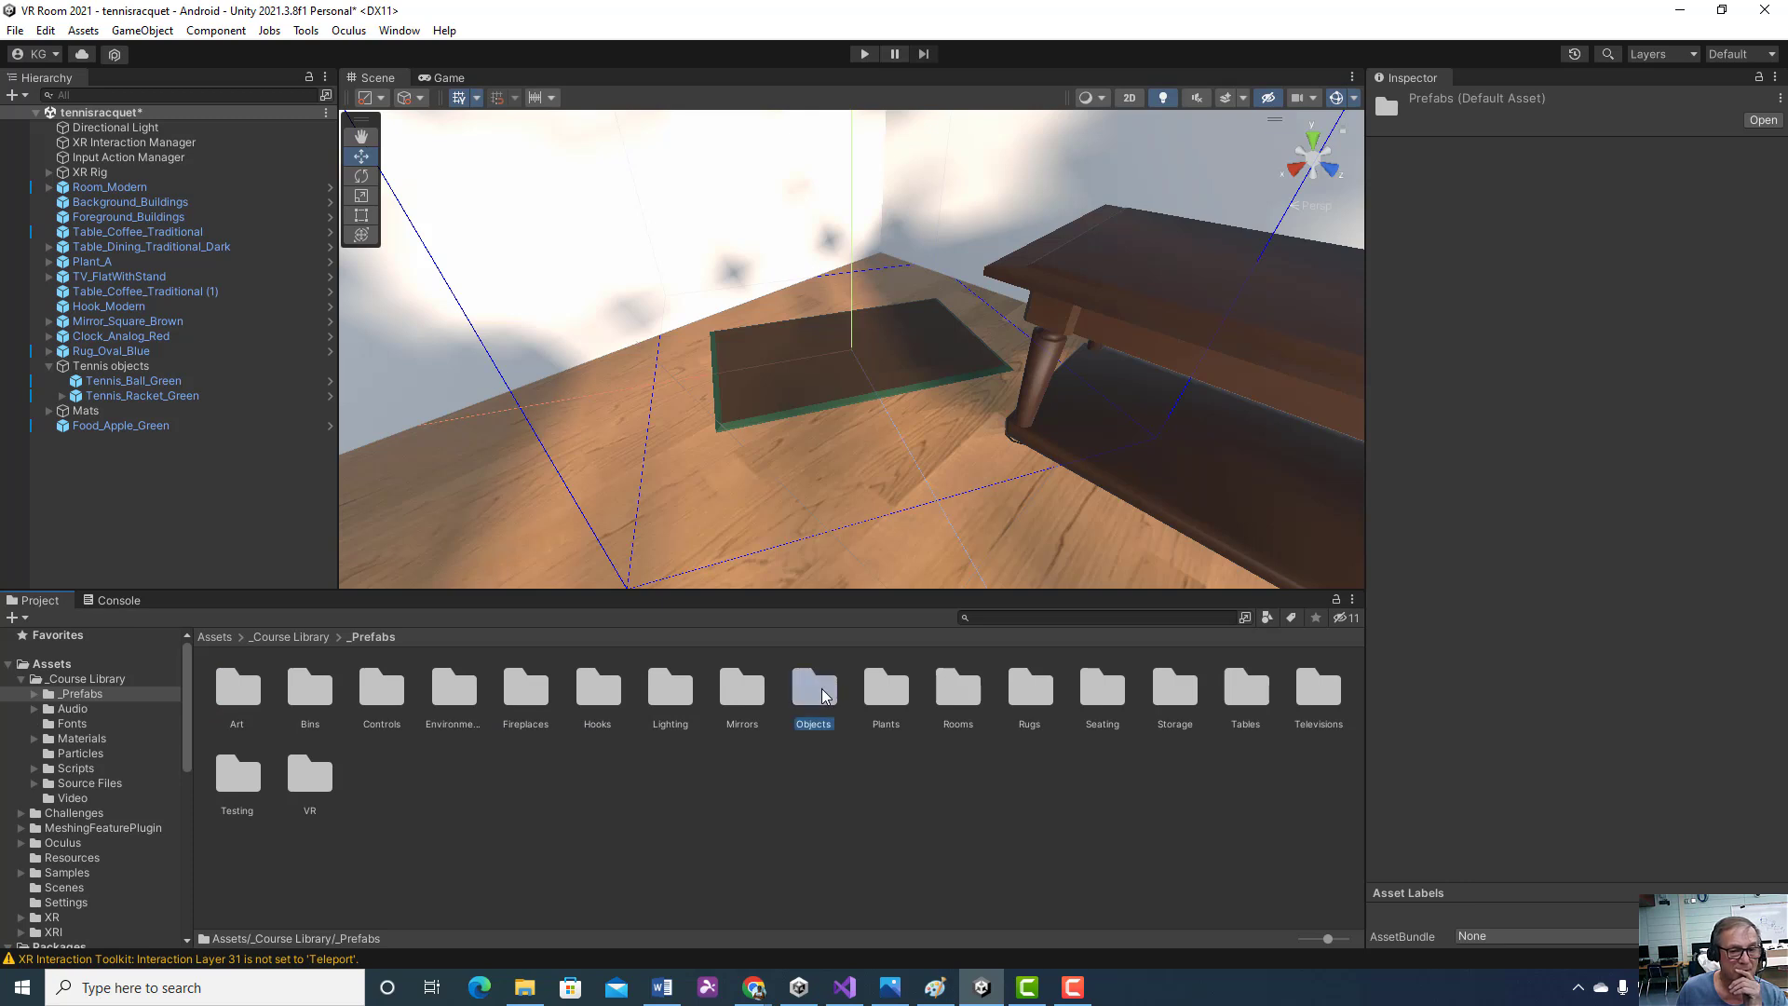
double_click(819, 695)
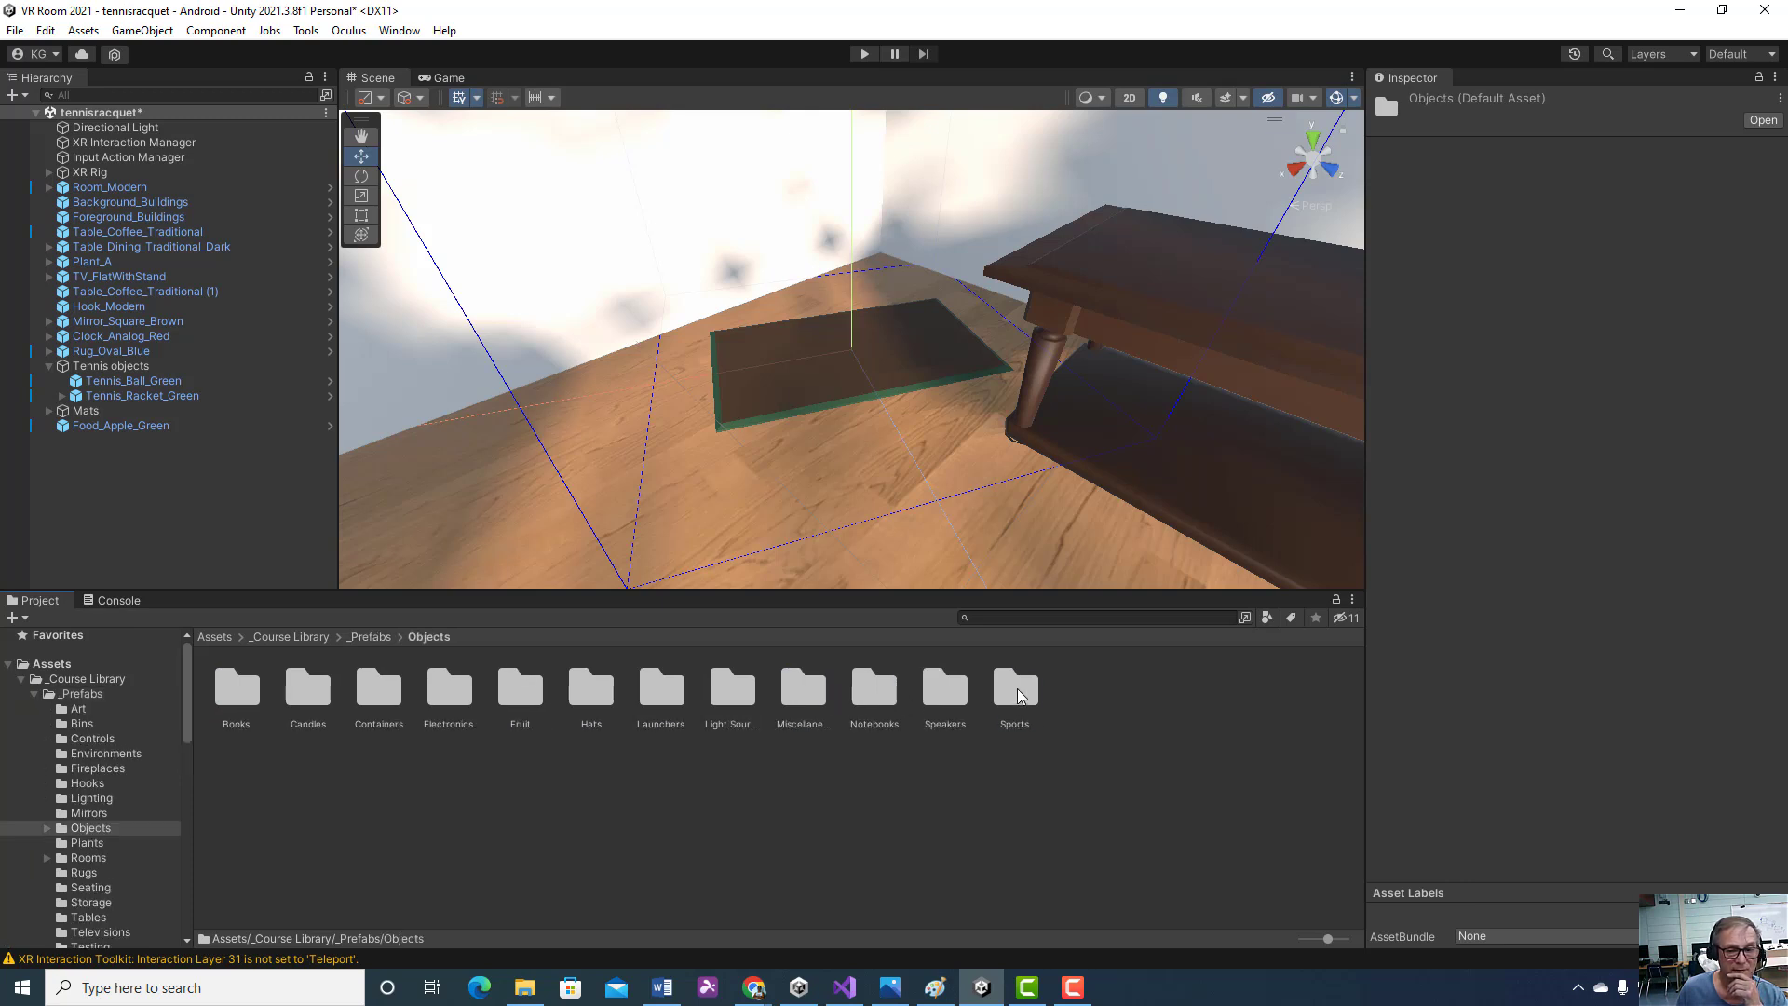
double_click(1017, 690)
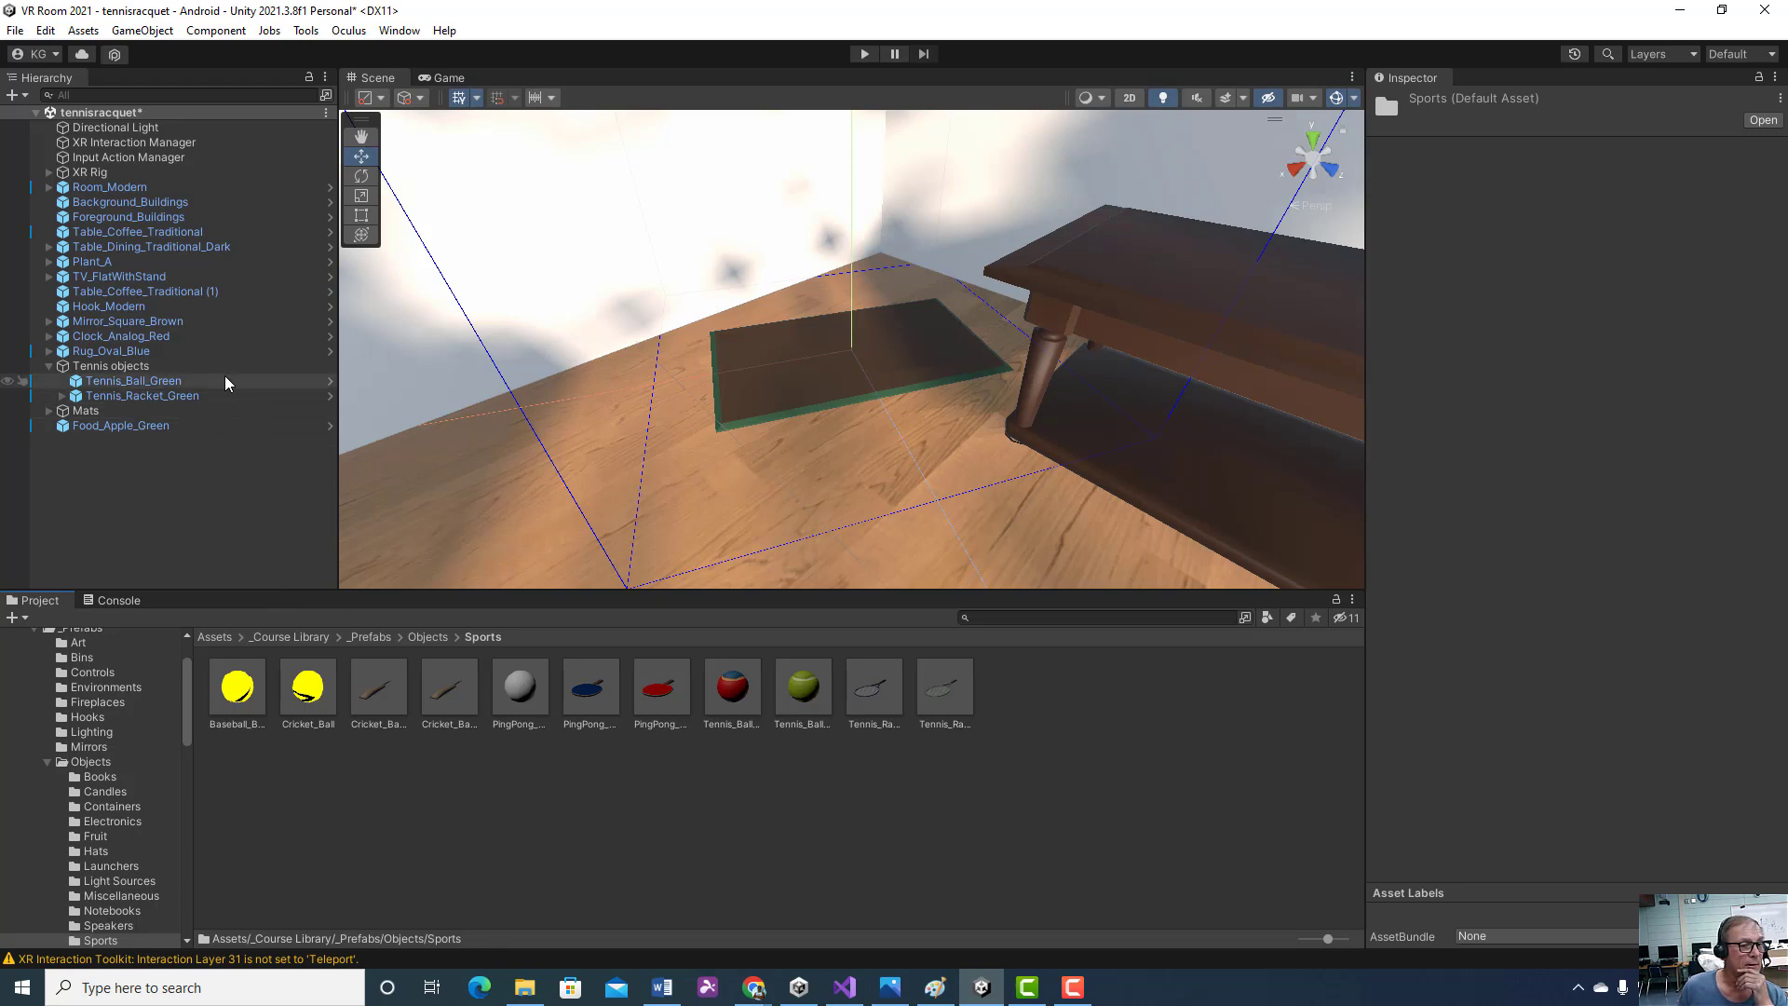
- Frame Tennis_Racket_Green in the scene and examine its Rigidbody and XR Grab Interactable settings
double_click(153, 393)
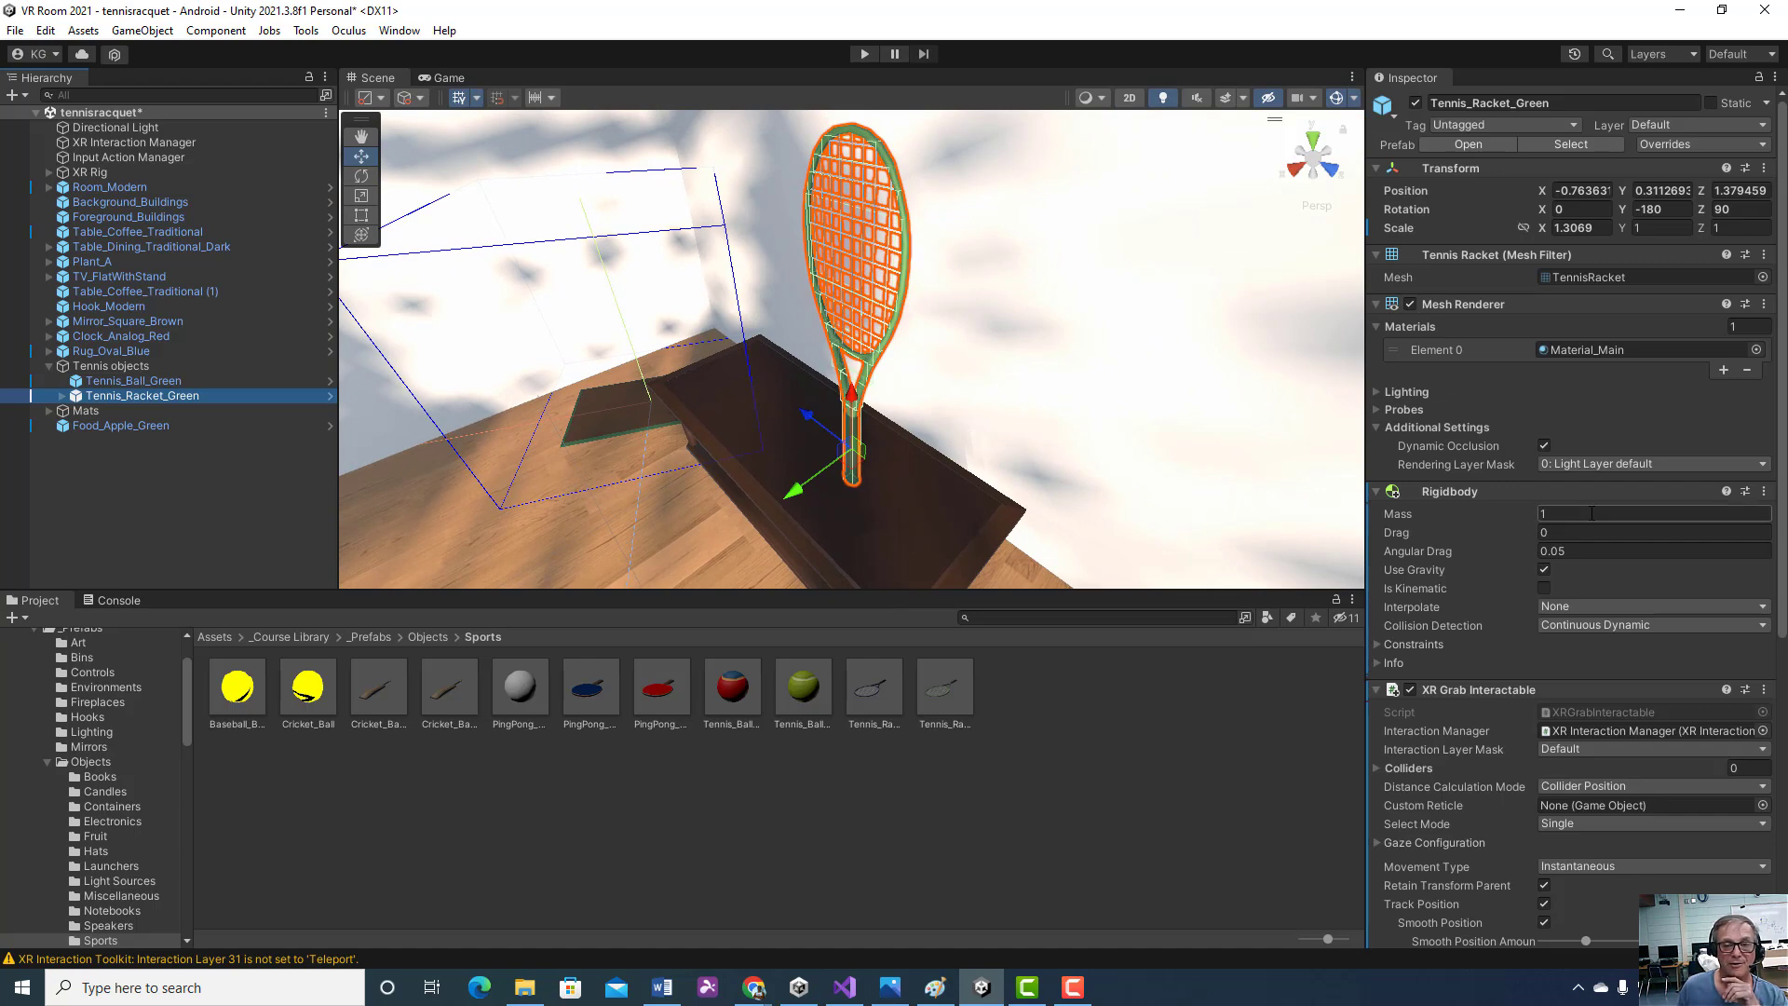
scroll(1592, 513, down, 8)
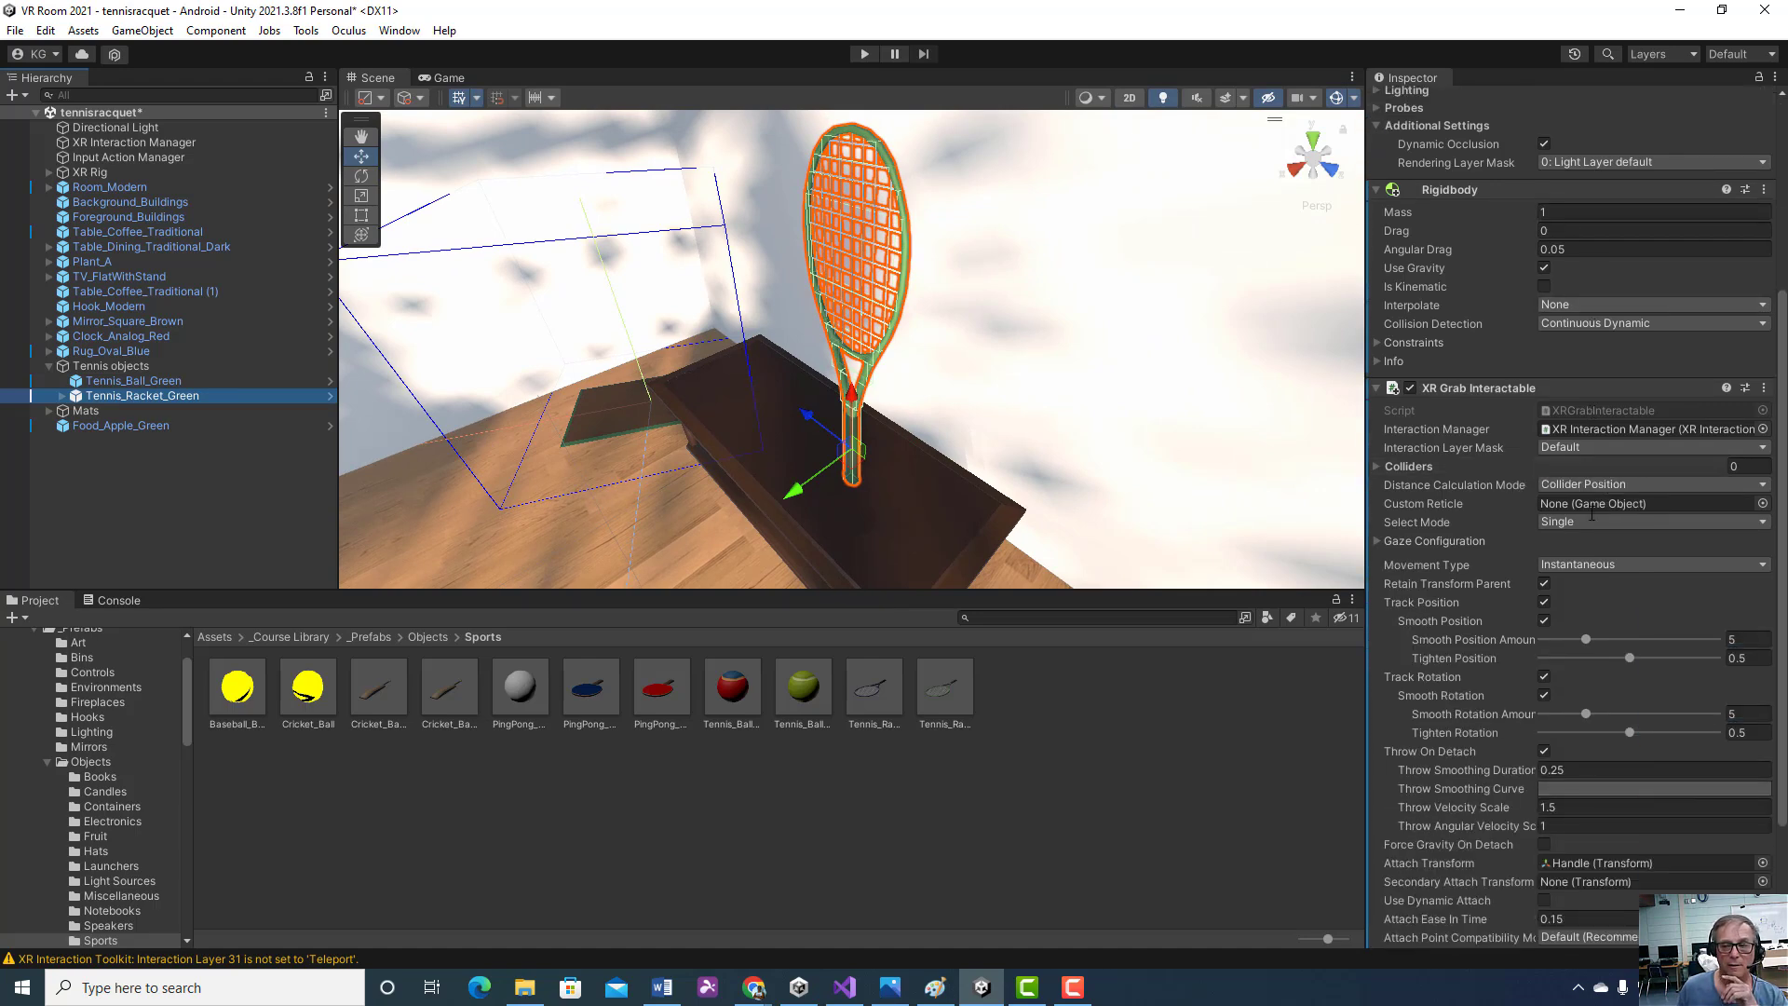
scroll(1591, 513, down, 3)
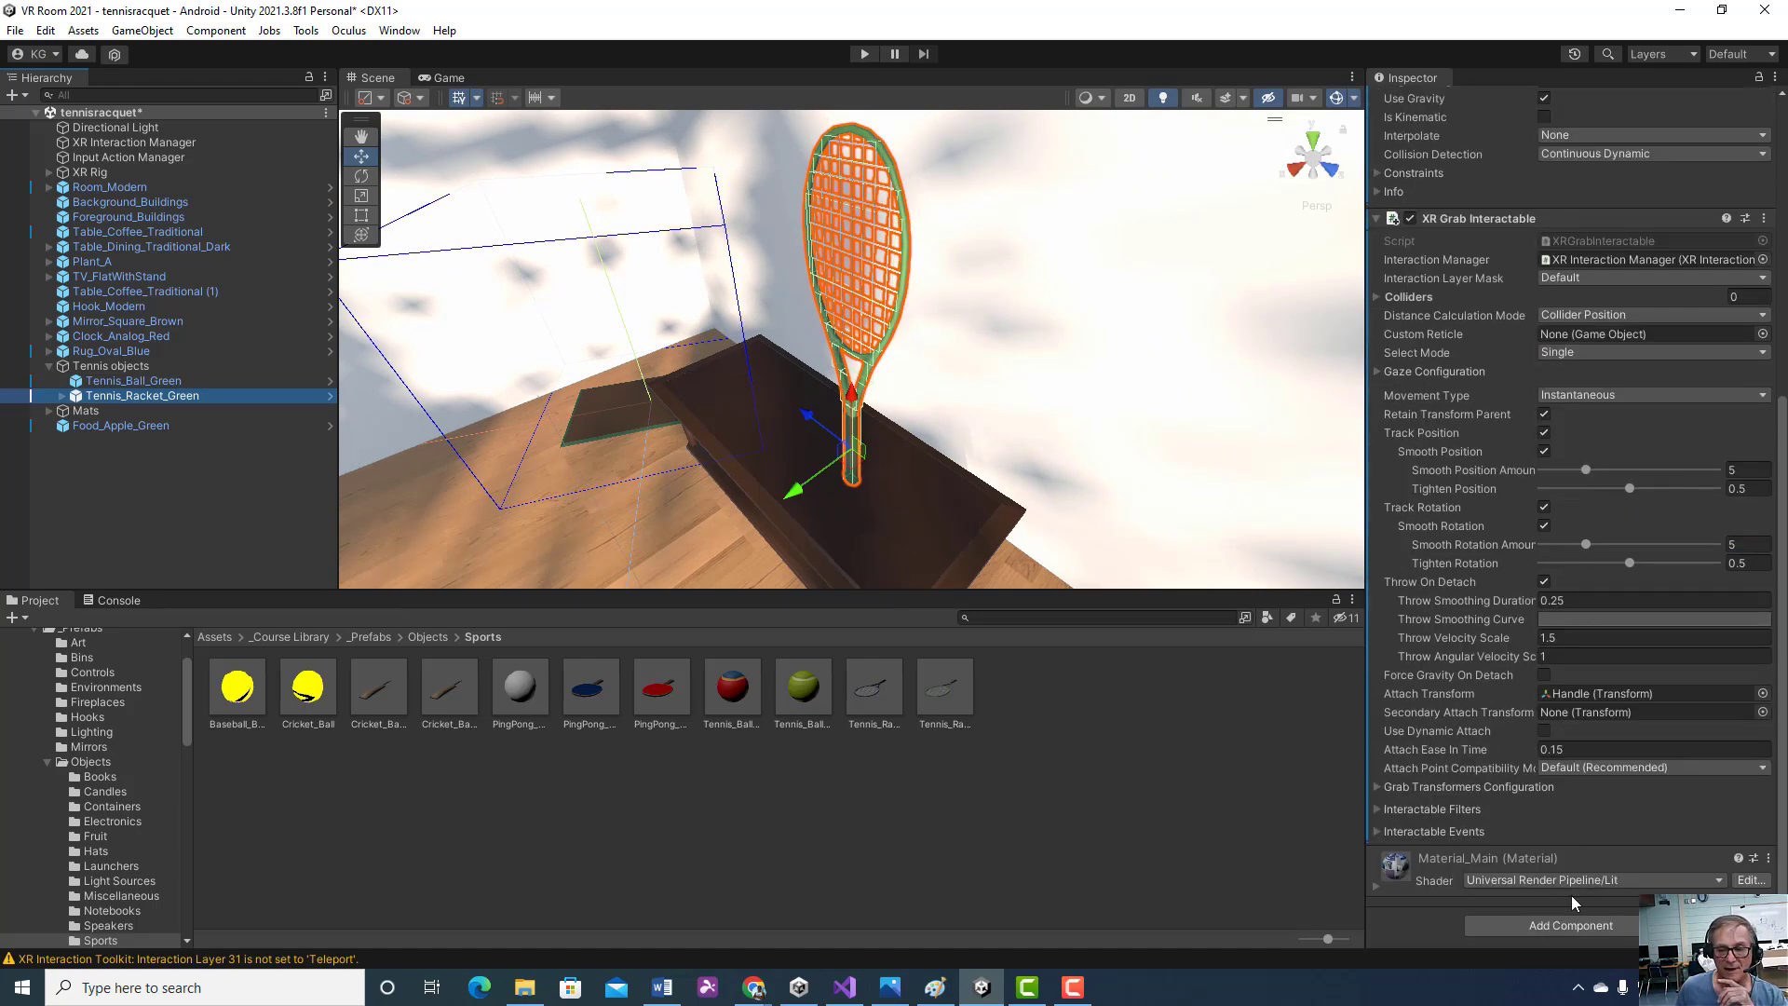
- Look through the XR components available to add and the Collision Detection options in Tennis_Racket_Green's Rigidbody
click(1563, 931)
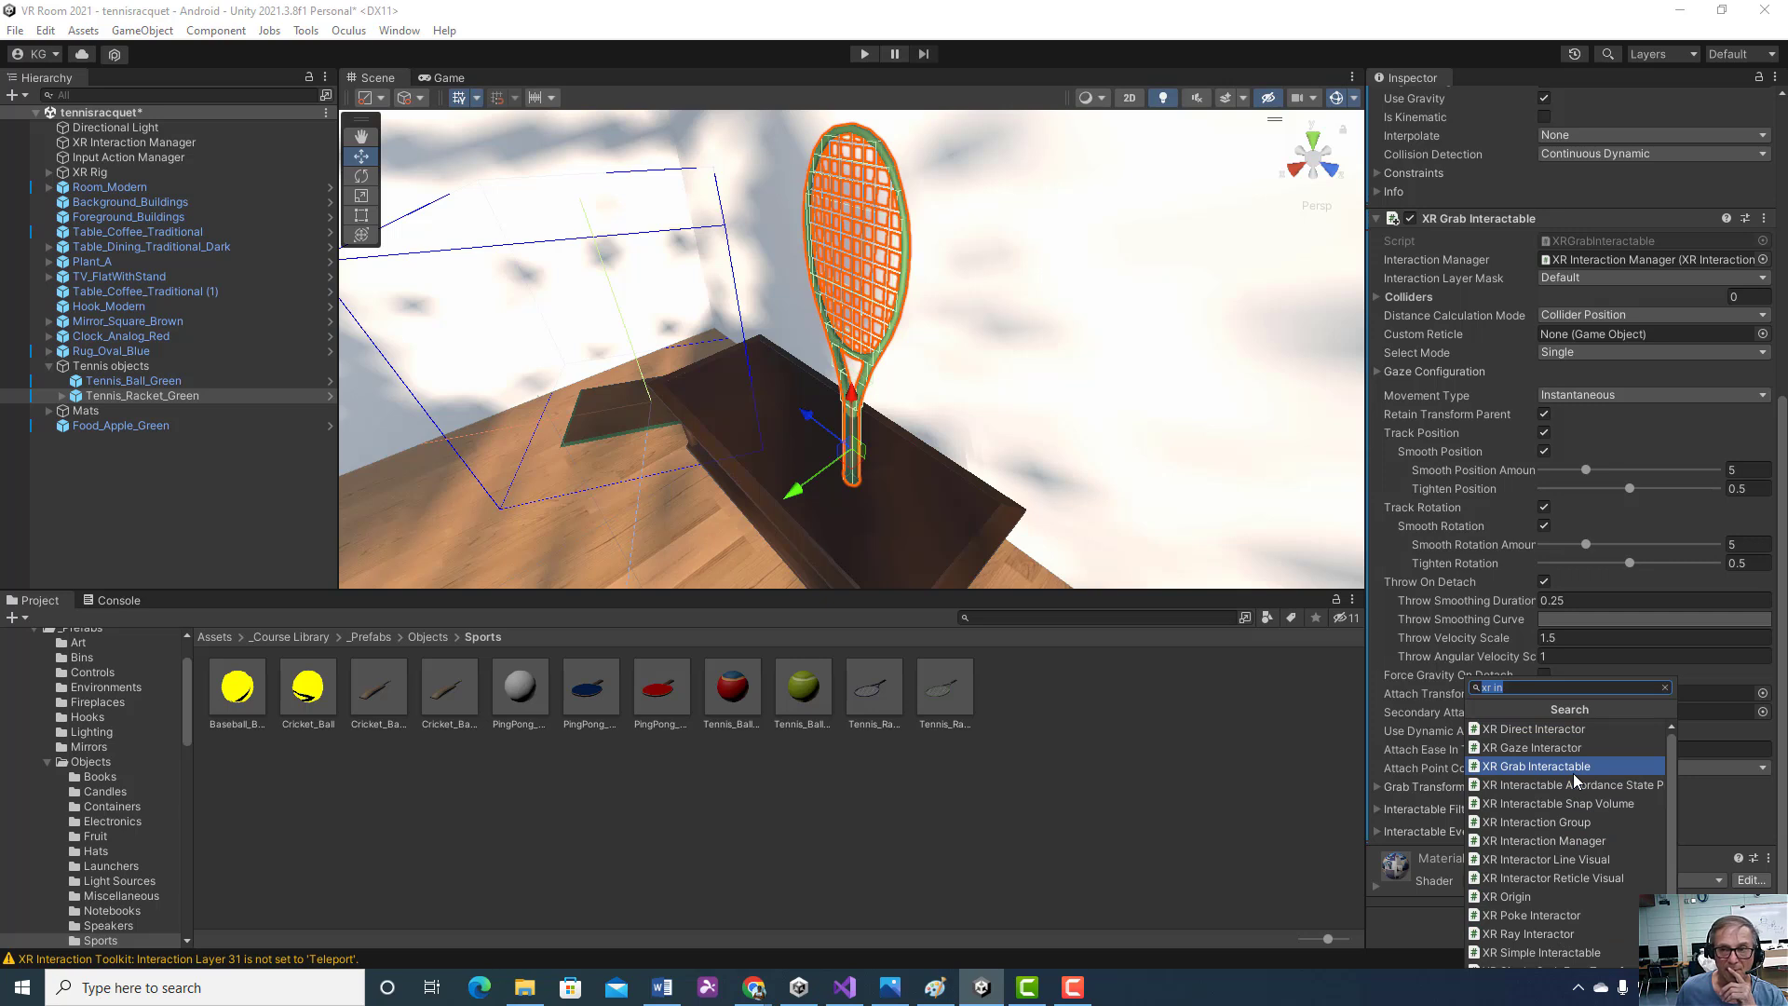
click(1271, 795)
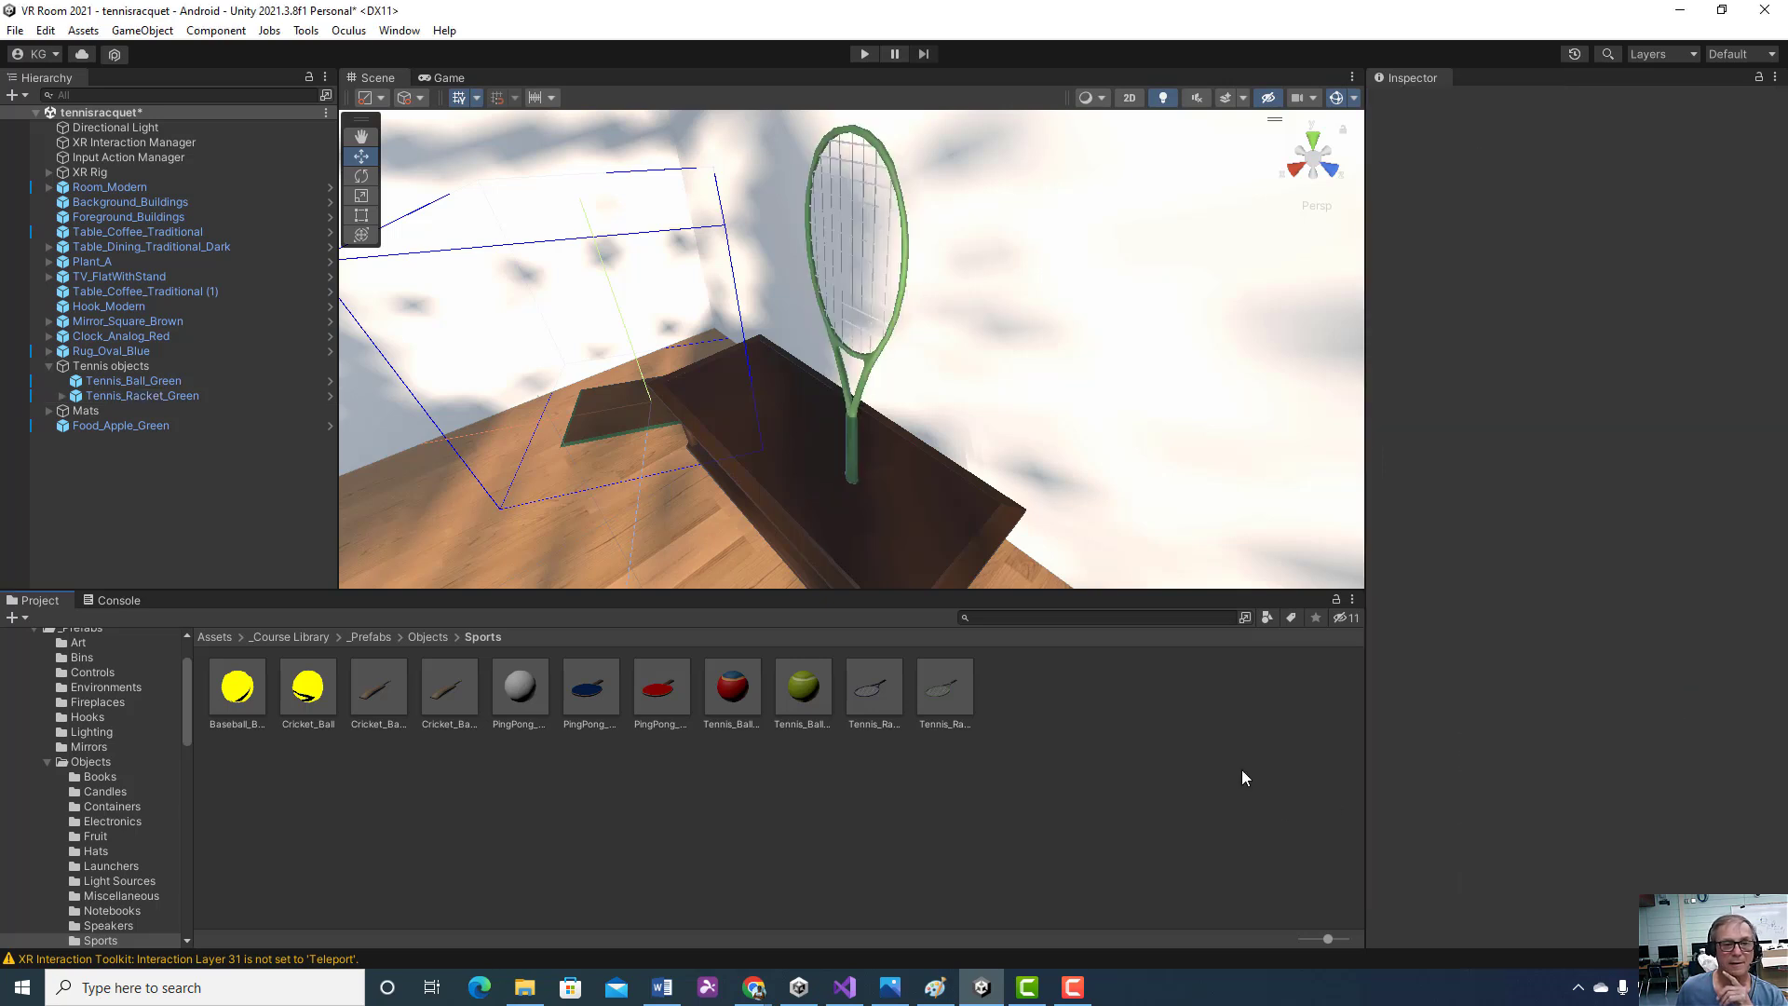
click(192, 395)
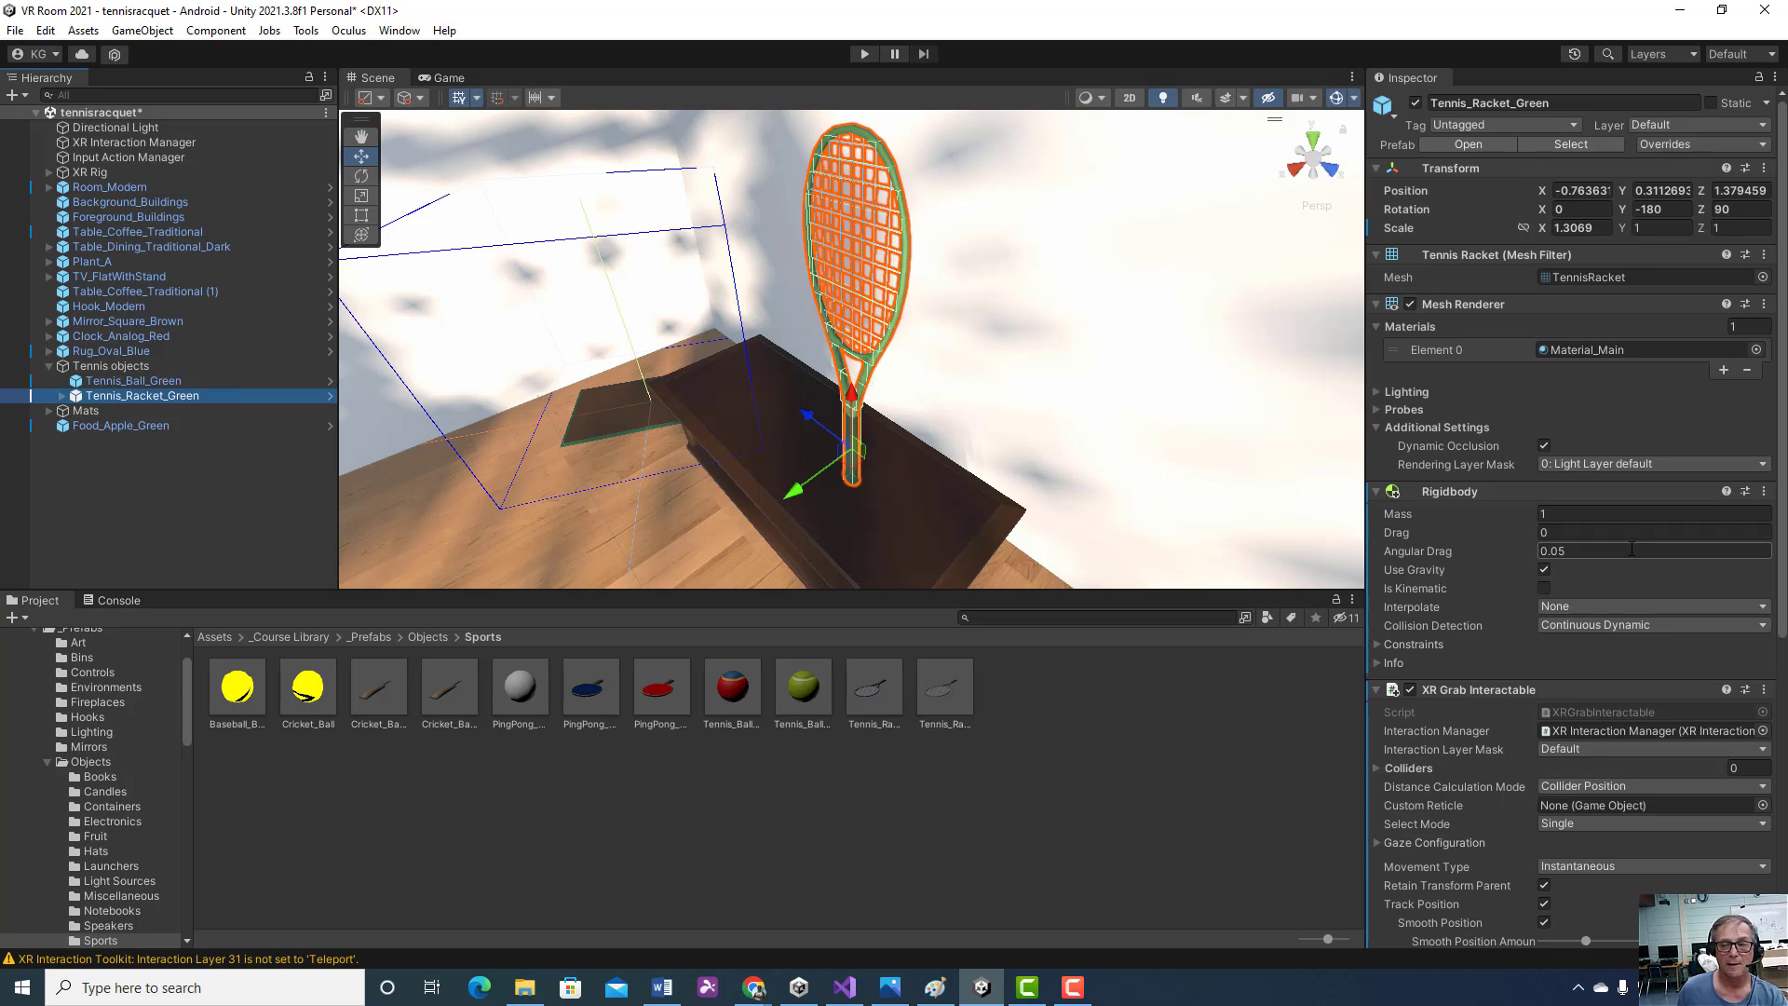
scroll(1631, 548, down, 3)
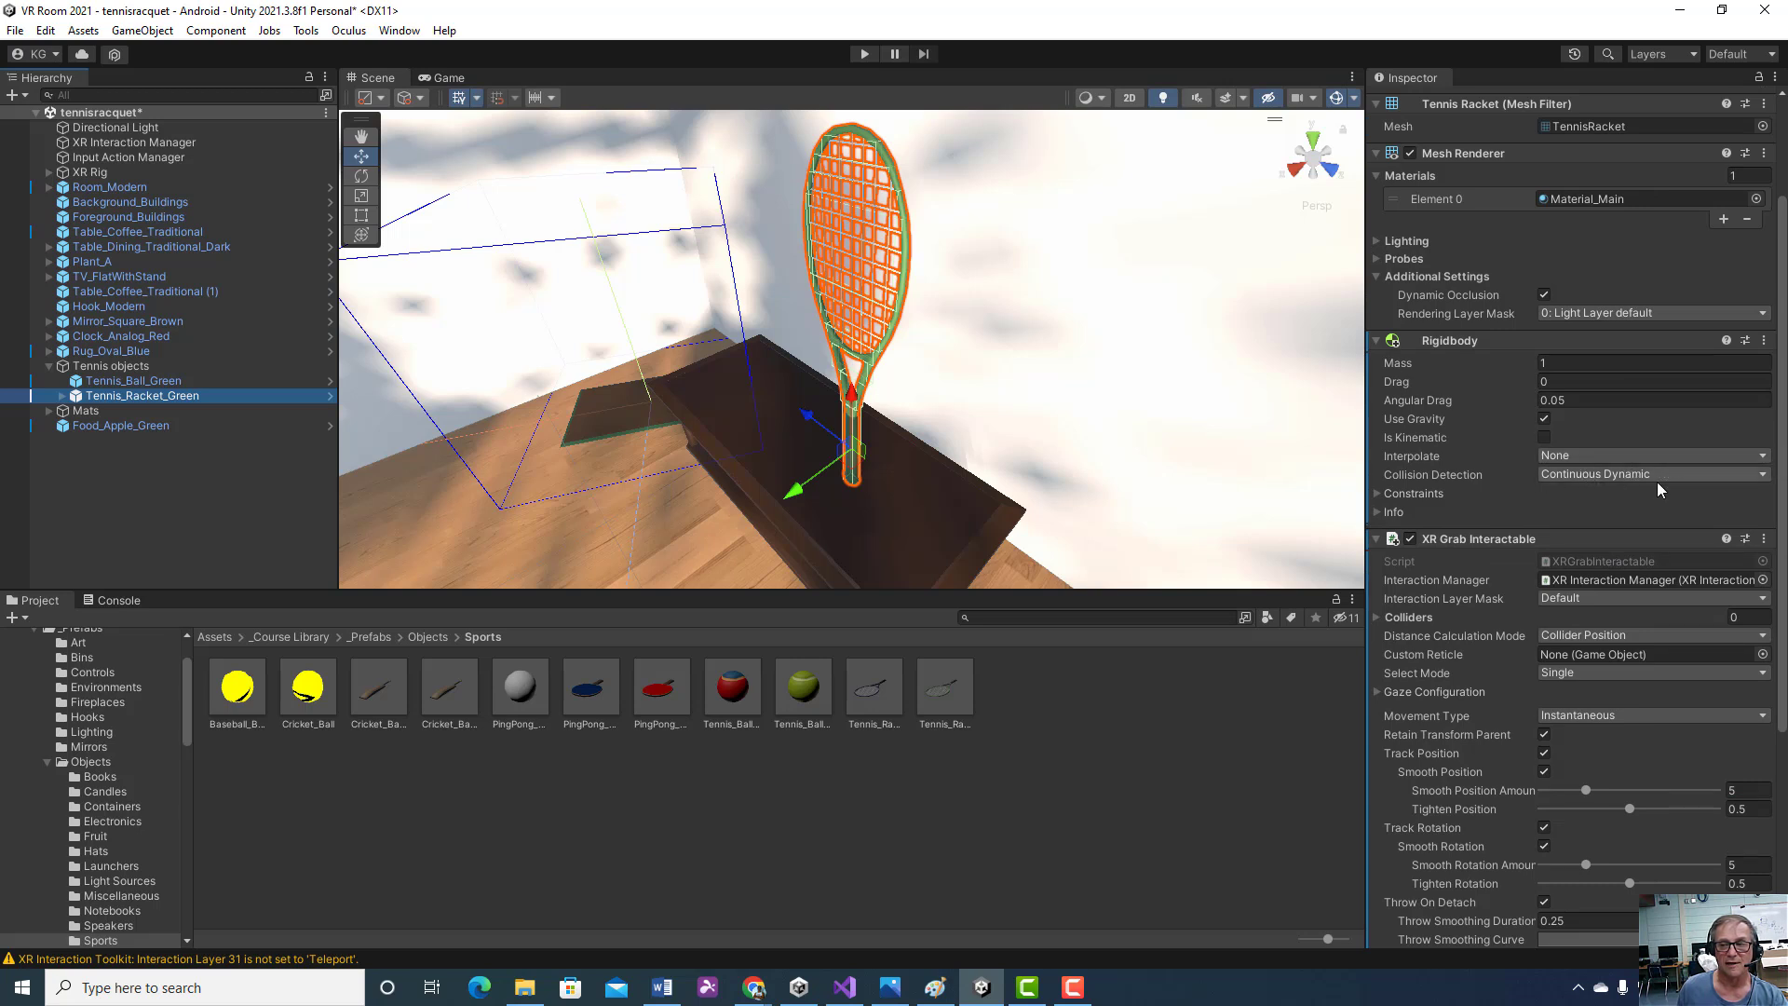
click(1761, 477)
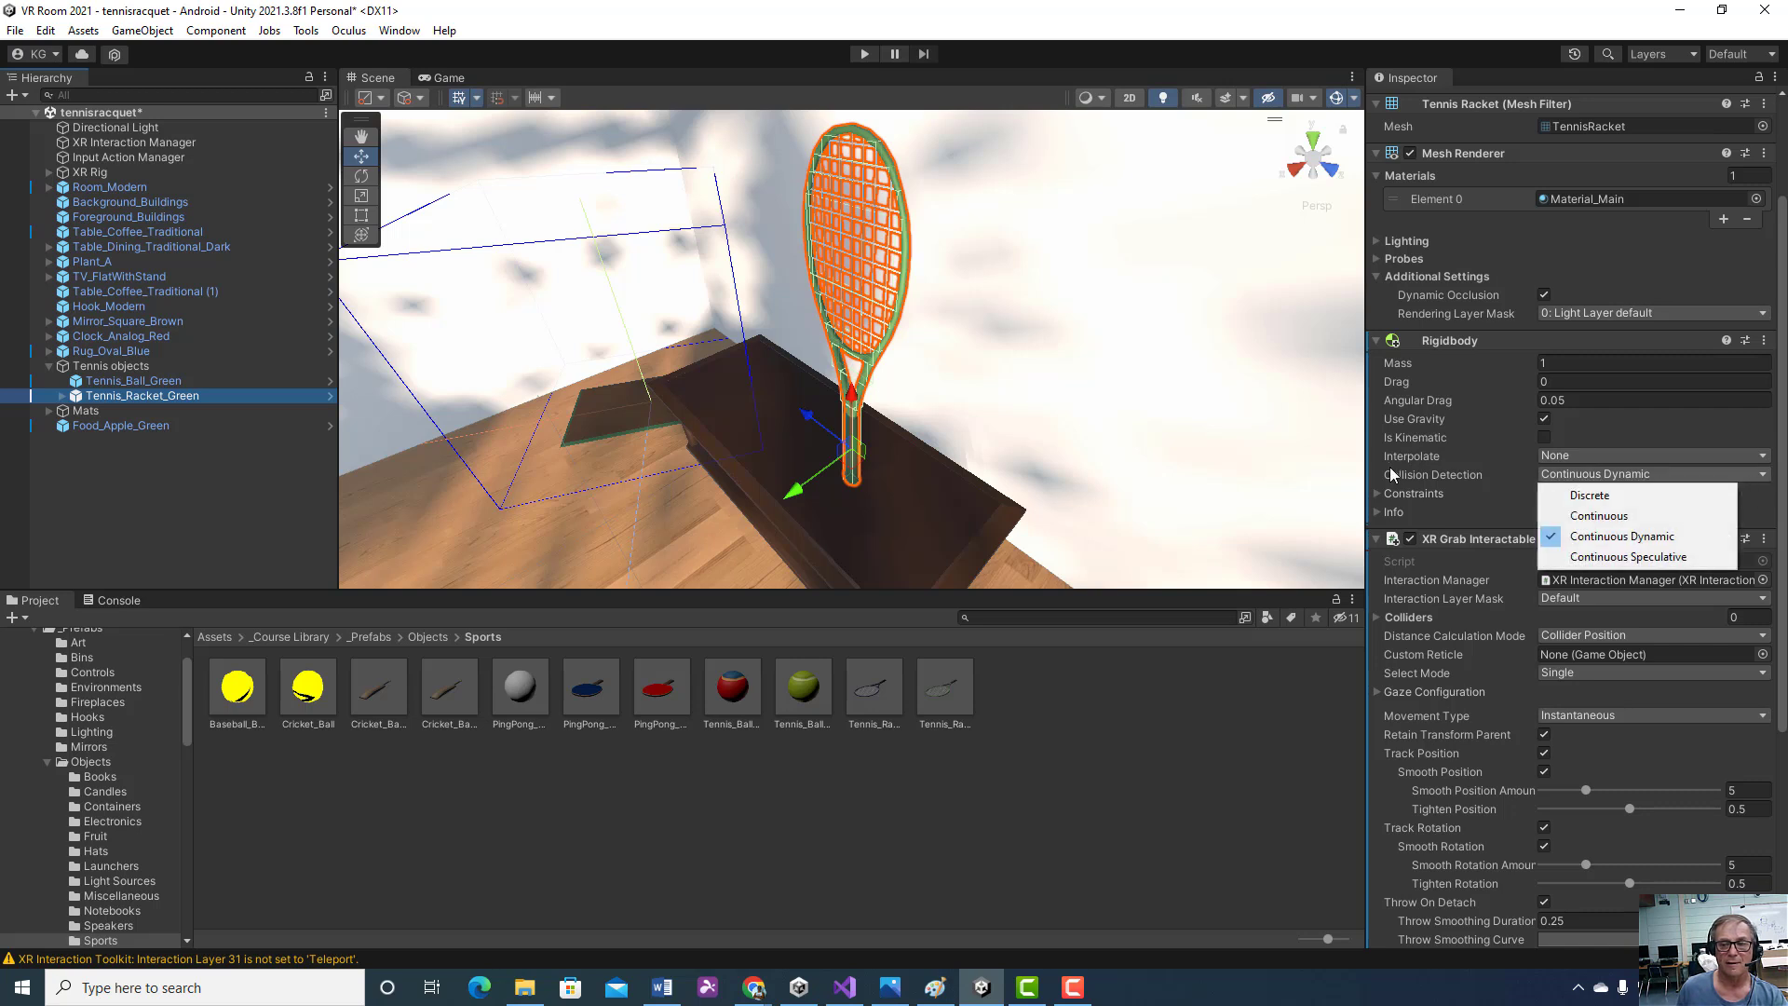
click(1359, 472)
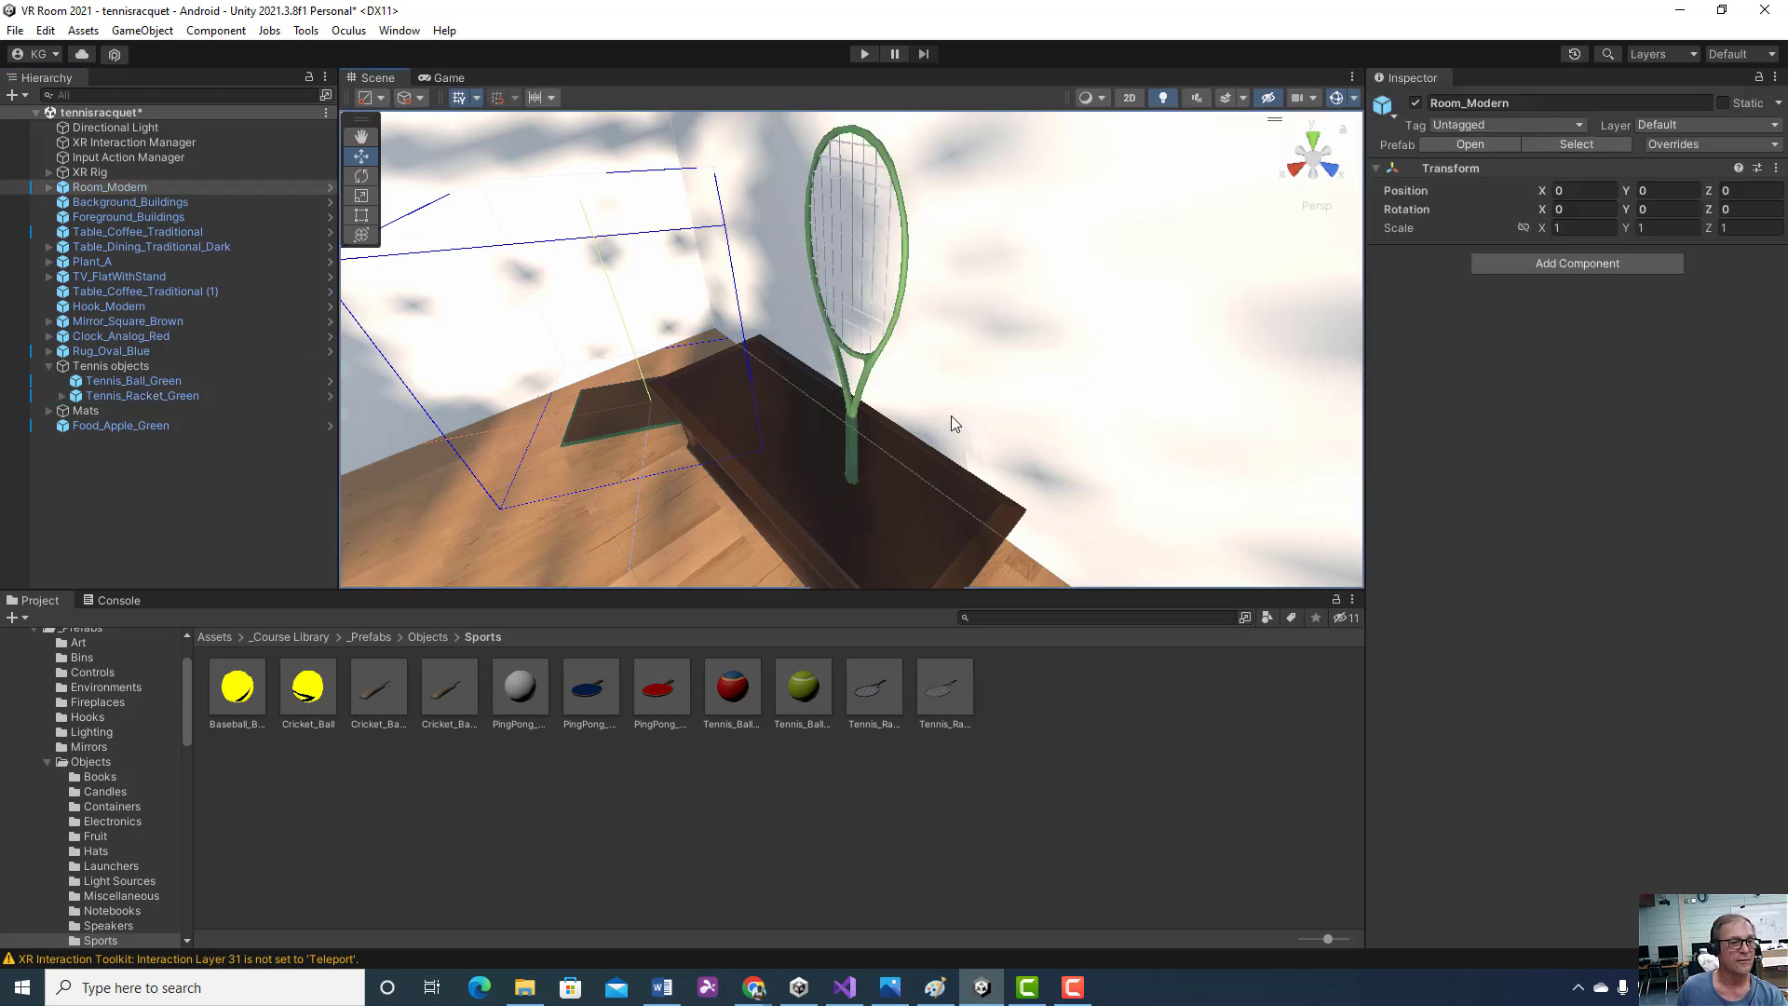
- Reselect Tennis_Racket_Green and examine its XR Grab Interactable settings, including Throw On Detach and Attach Transform
click(176, 397)
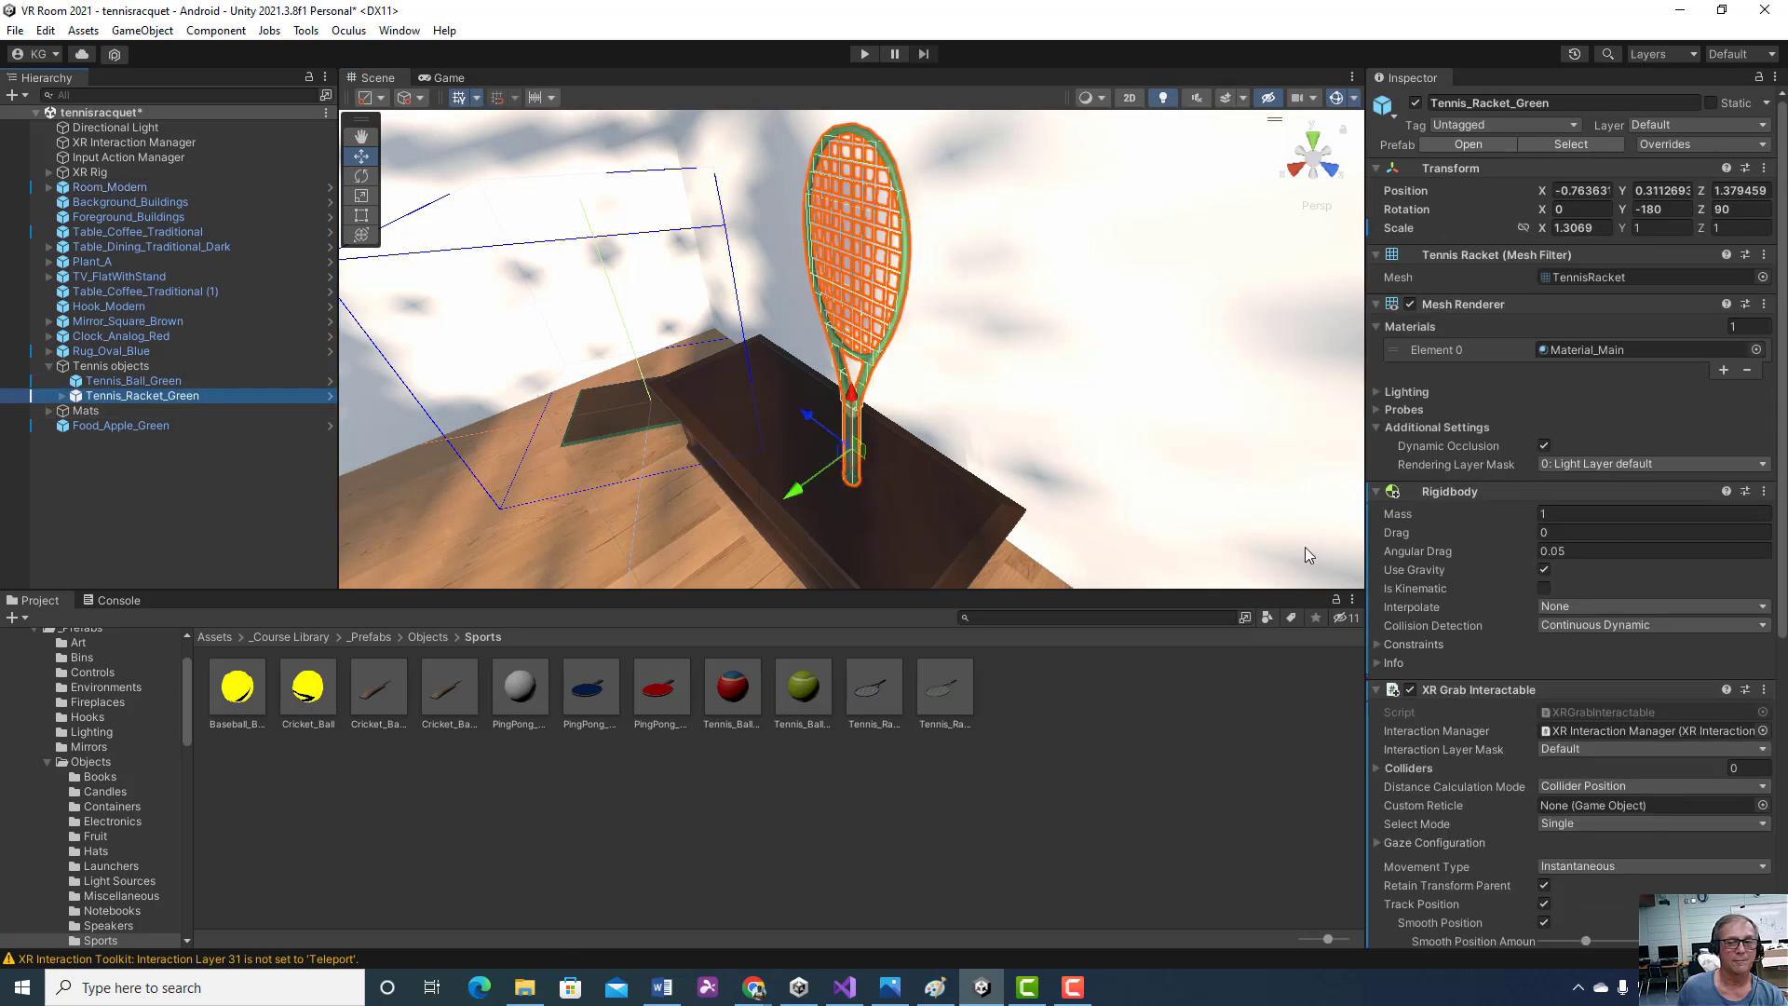
scroll(1602, 708, down, 2)
scroll(1598, 704, down, 3)
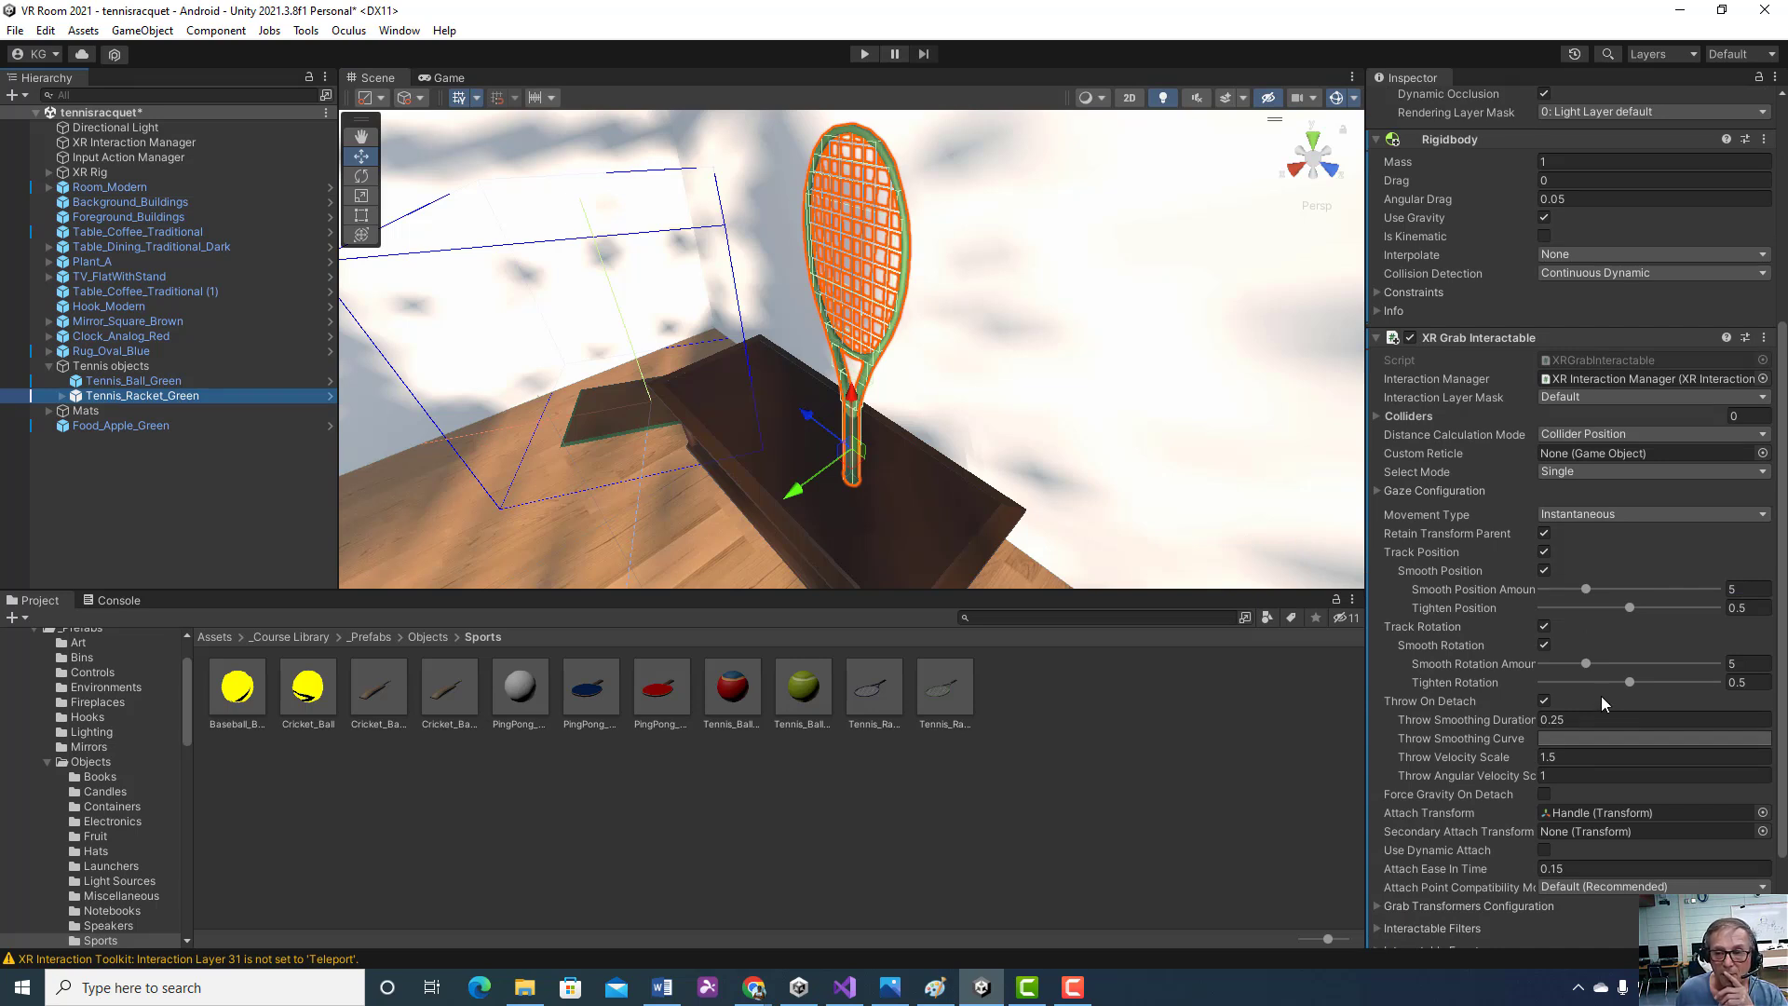
scroll(1601, 700, down, 1)
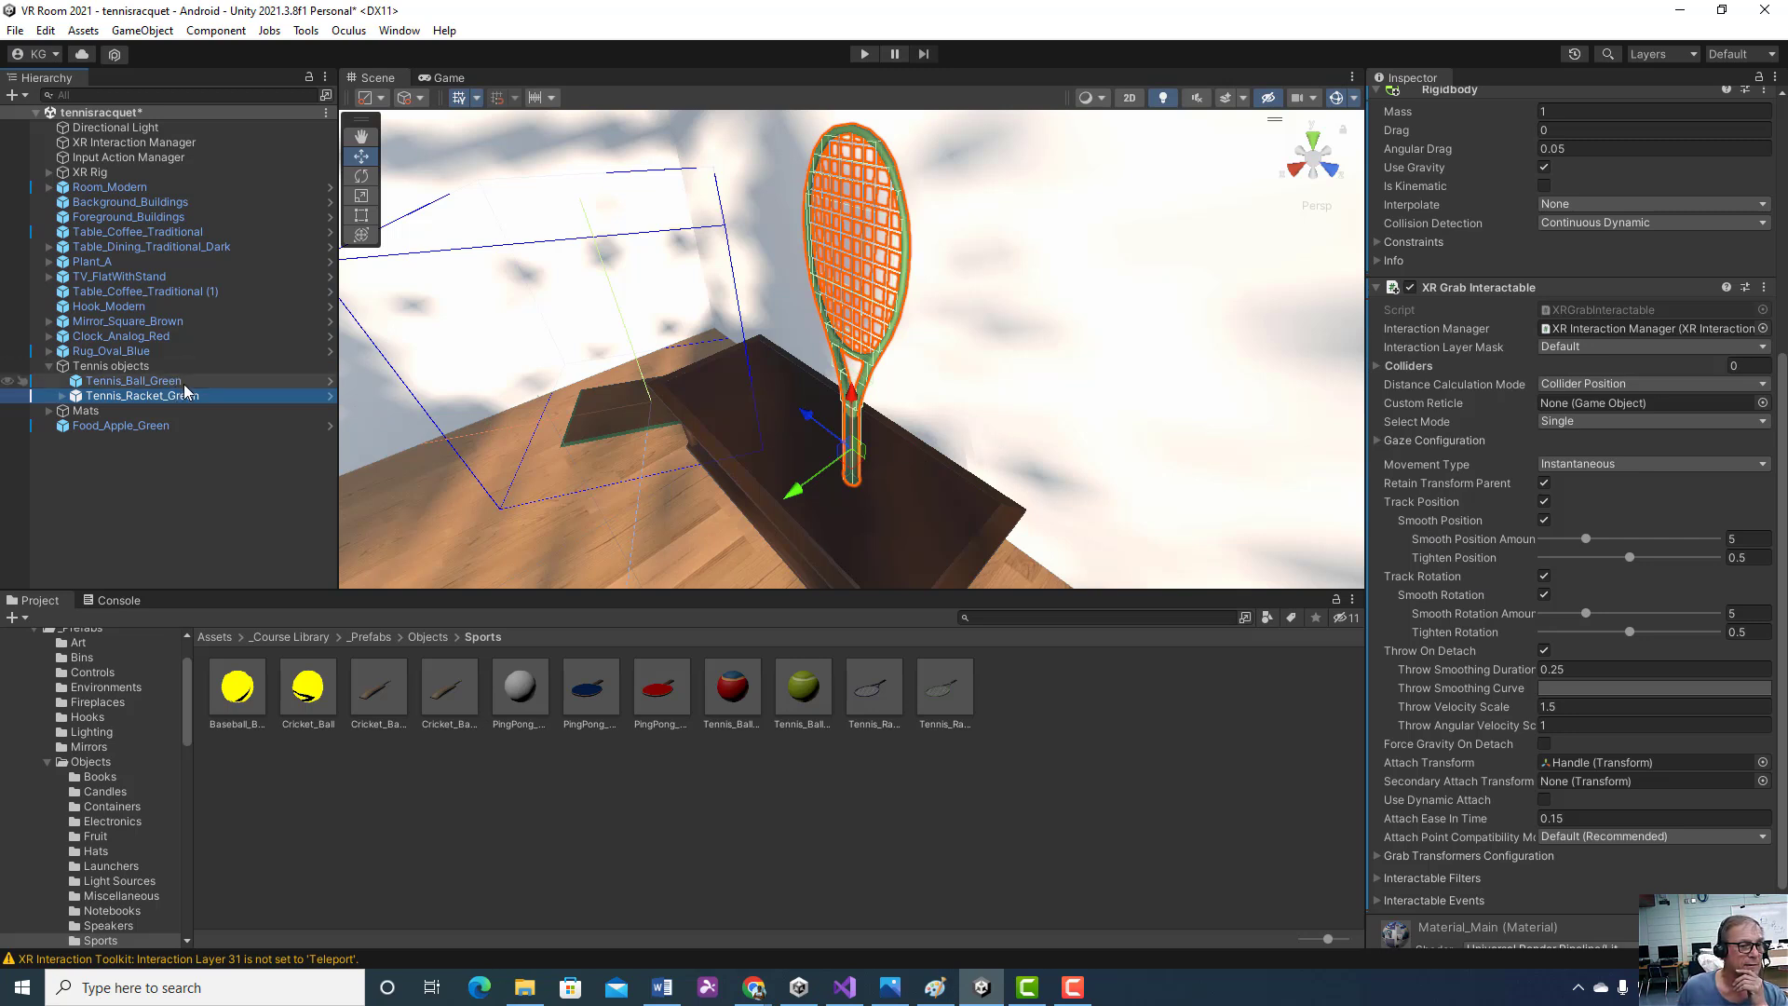
scroll(1474, 270, up, 10)
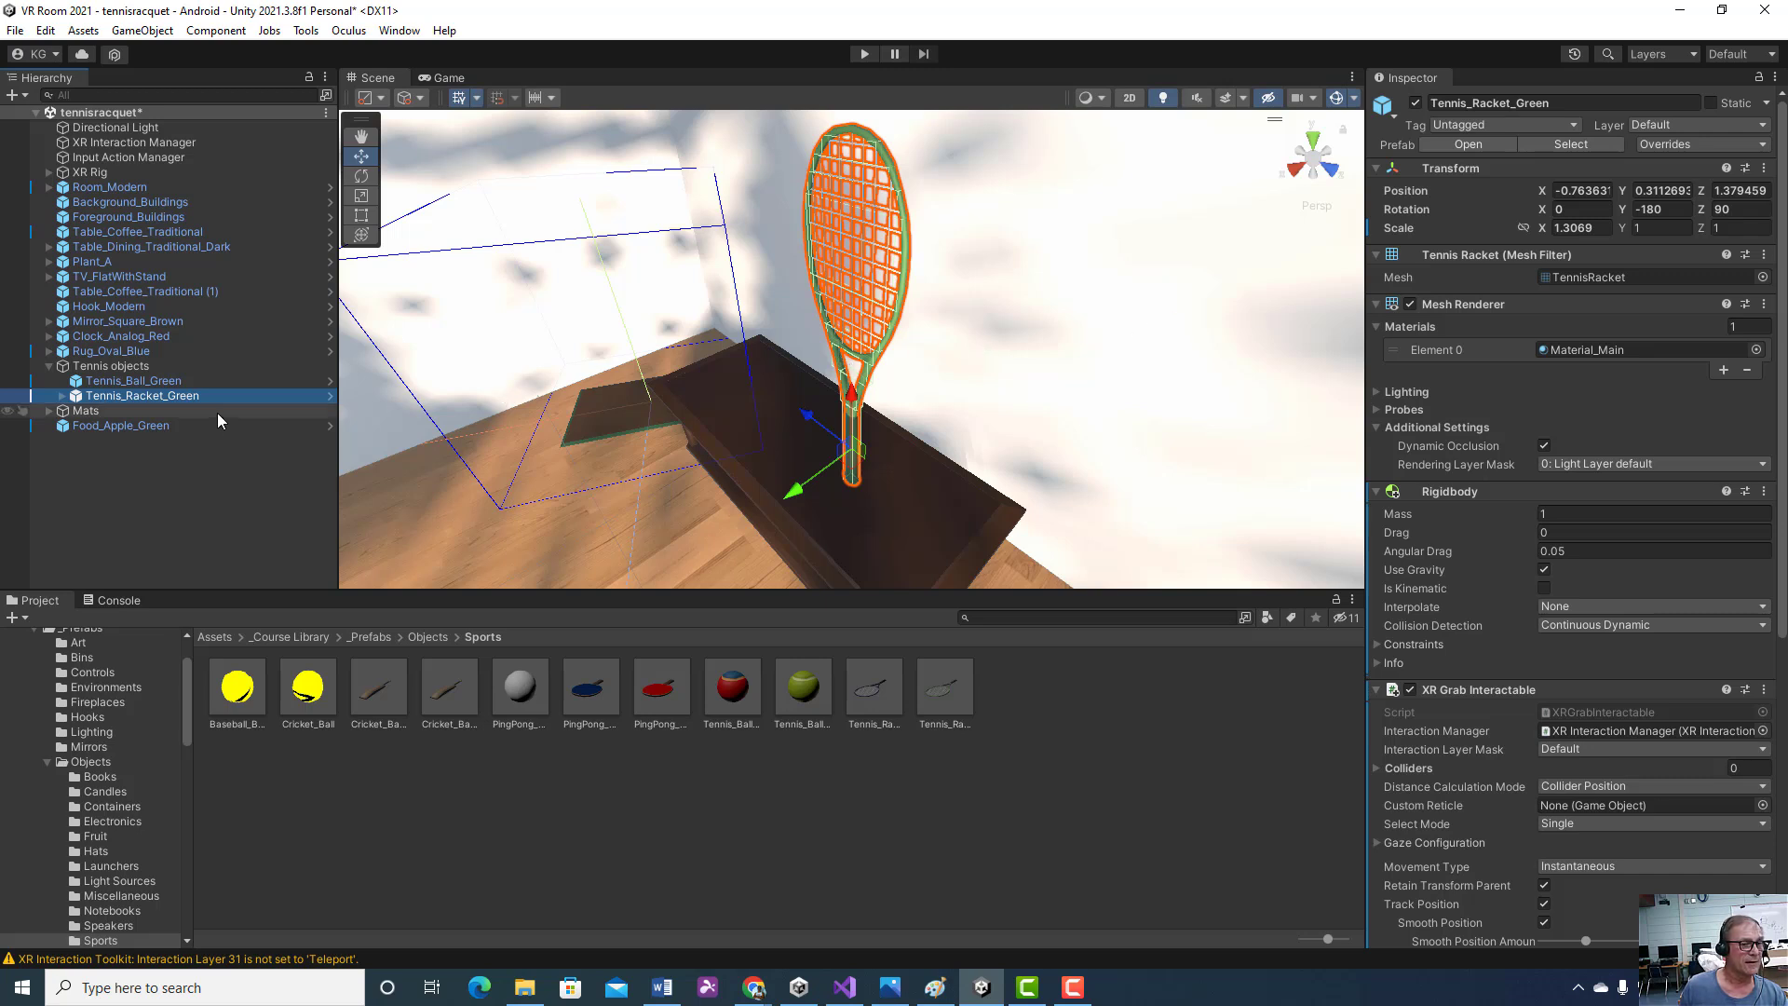
- Expand Tennis_Racket_Green to show its children and view the option for creating an empty child under Tennis_Ball_Green
click(63, 399)
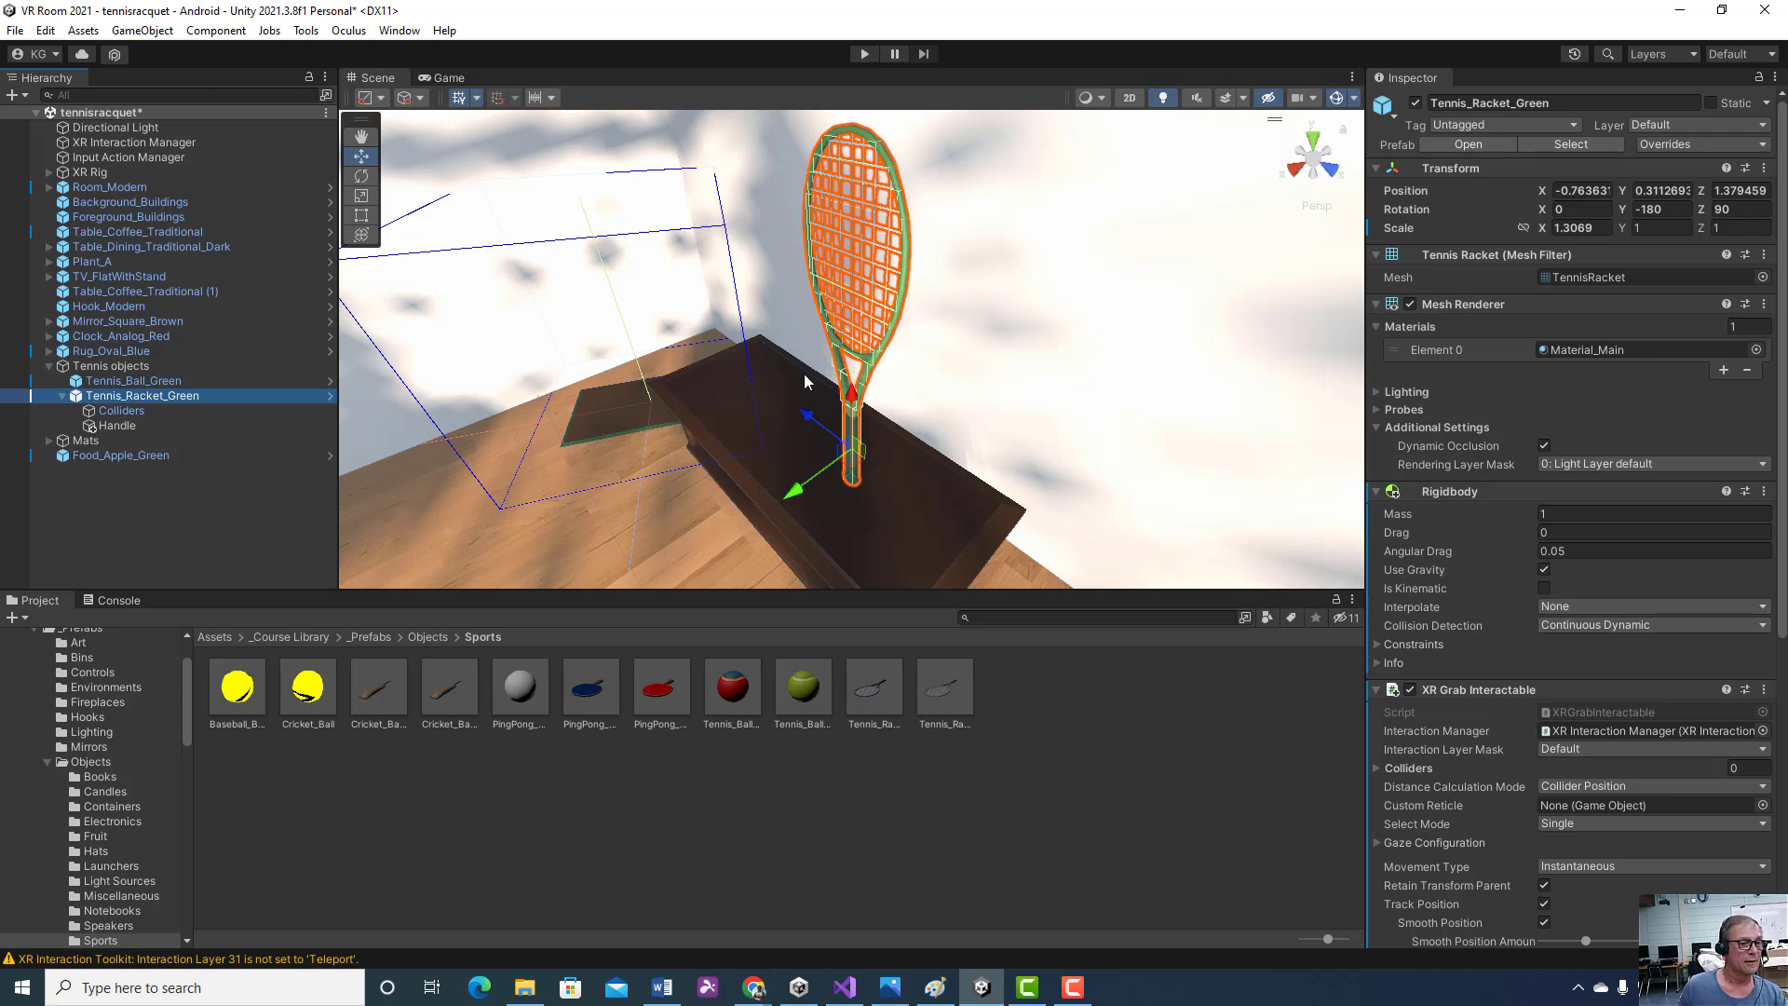
click(180, 383)
right_click(181, 385)
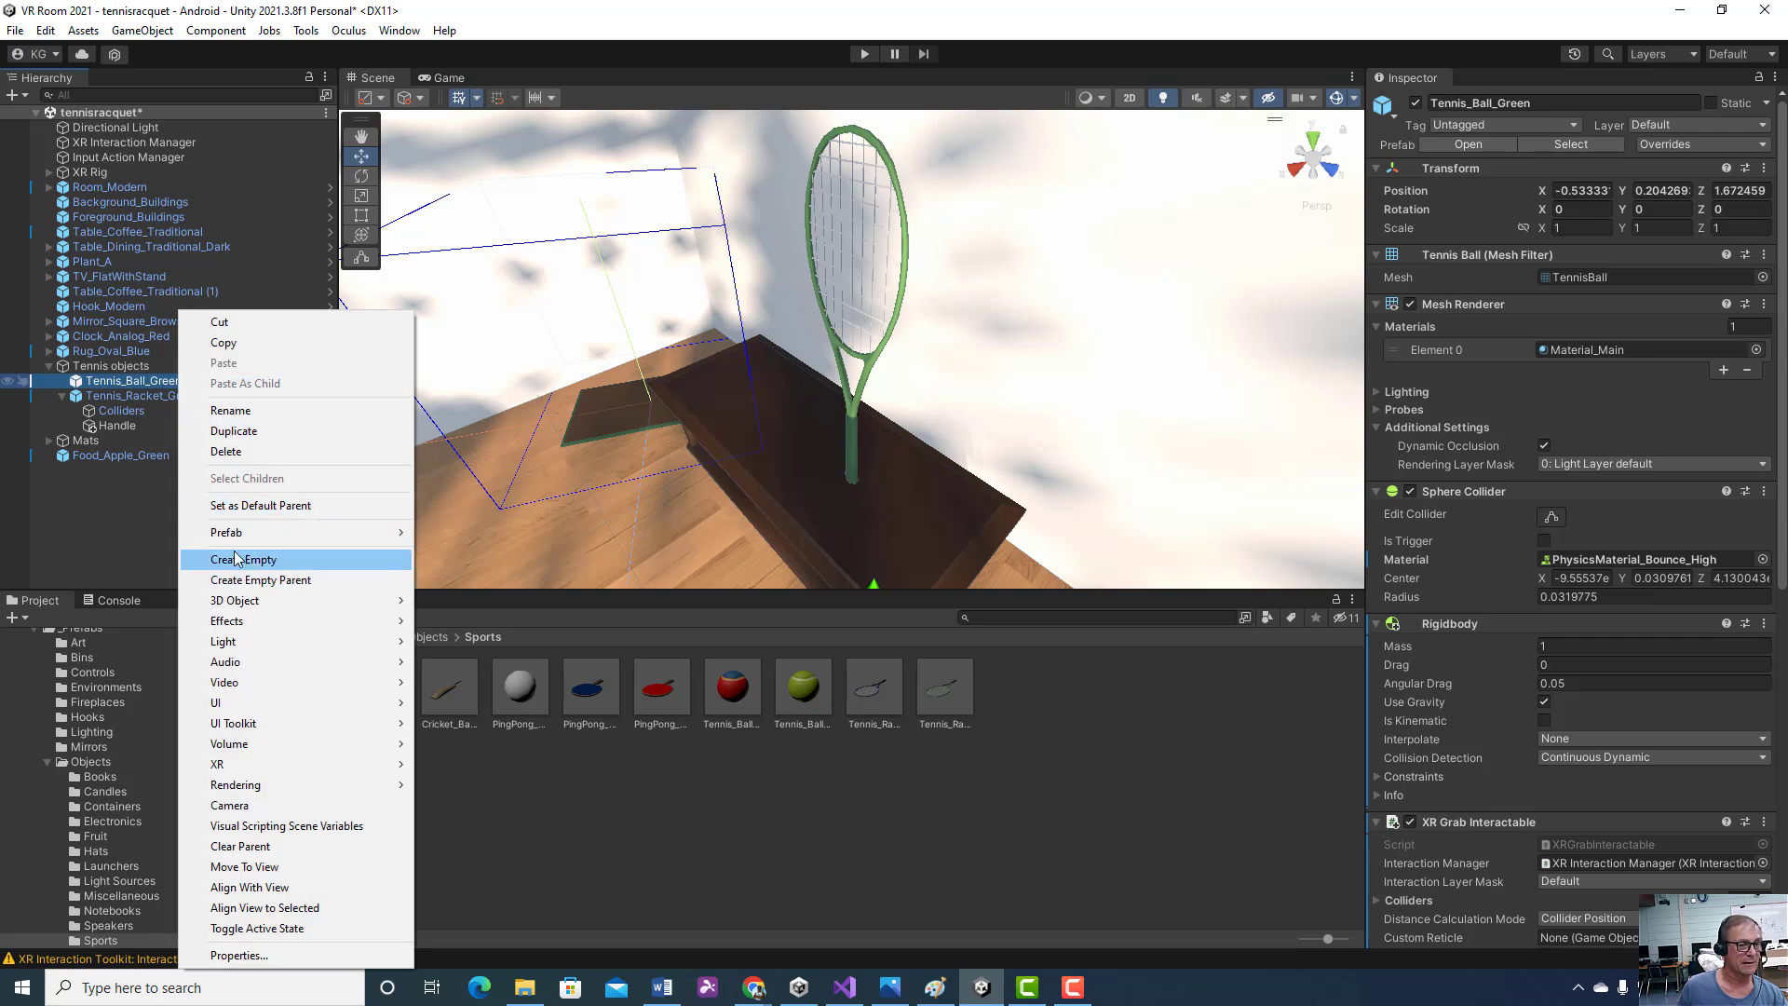
click(115, 567)
- Move the racket's Handle attach point along the grip to about X 0.001, Y 0, Z 0.027
click(139, 424)
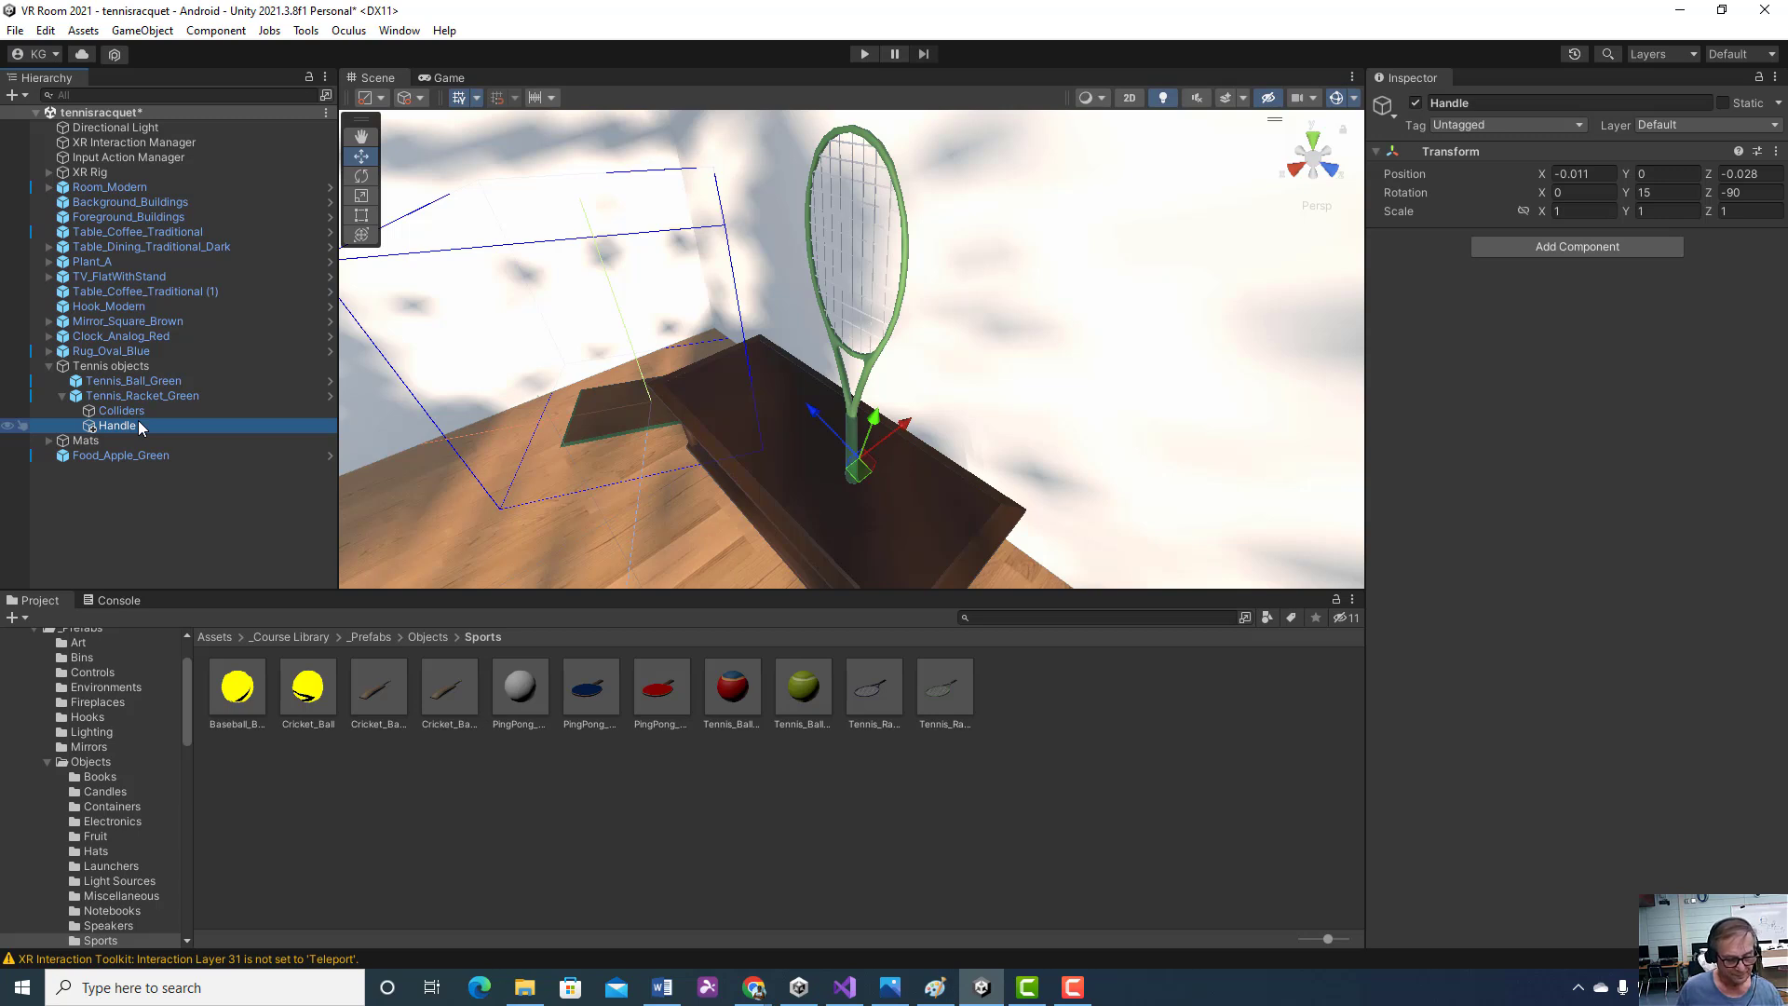
alt+drag(735, 385, 908, 297)
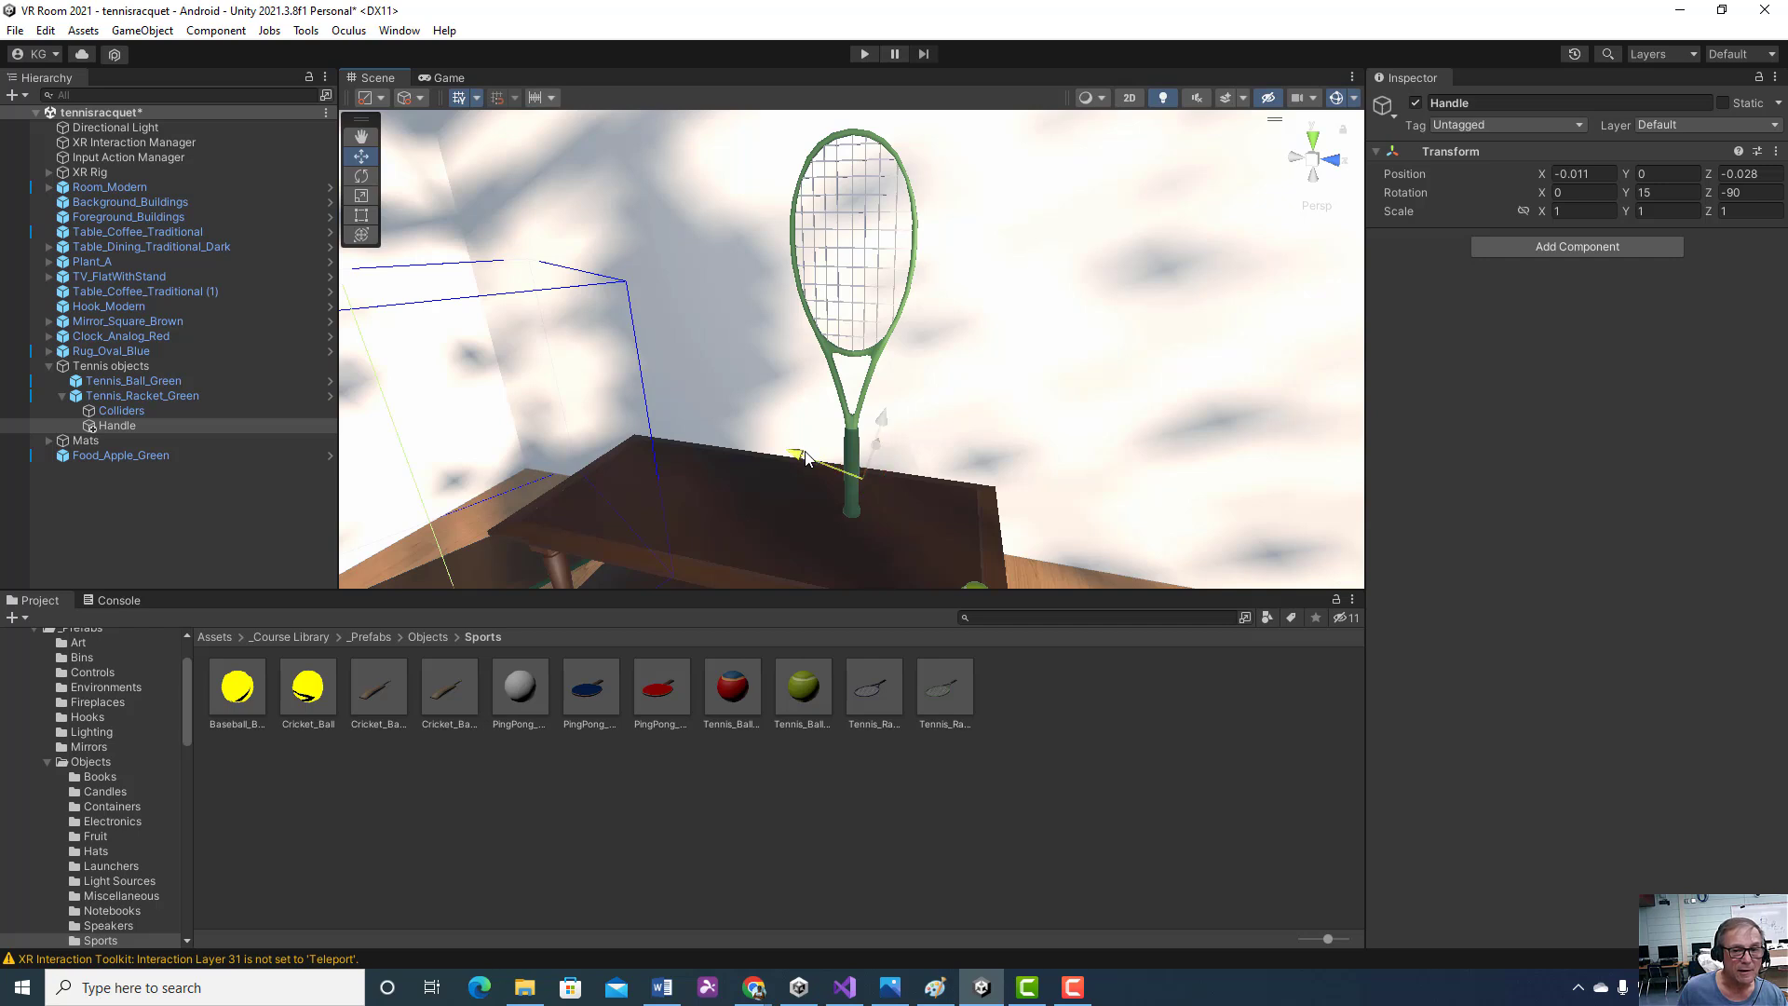
mouse_move(806, 457)
mouse_down()
mouse_move(779, 454)
mouse_move(788, 466)
mouse_up()
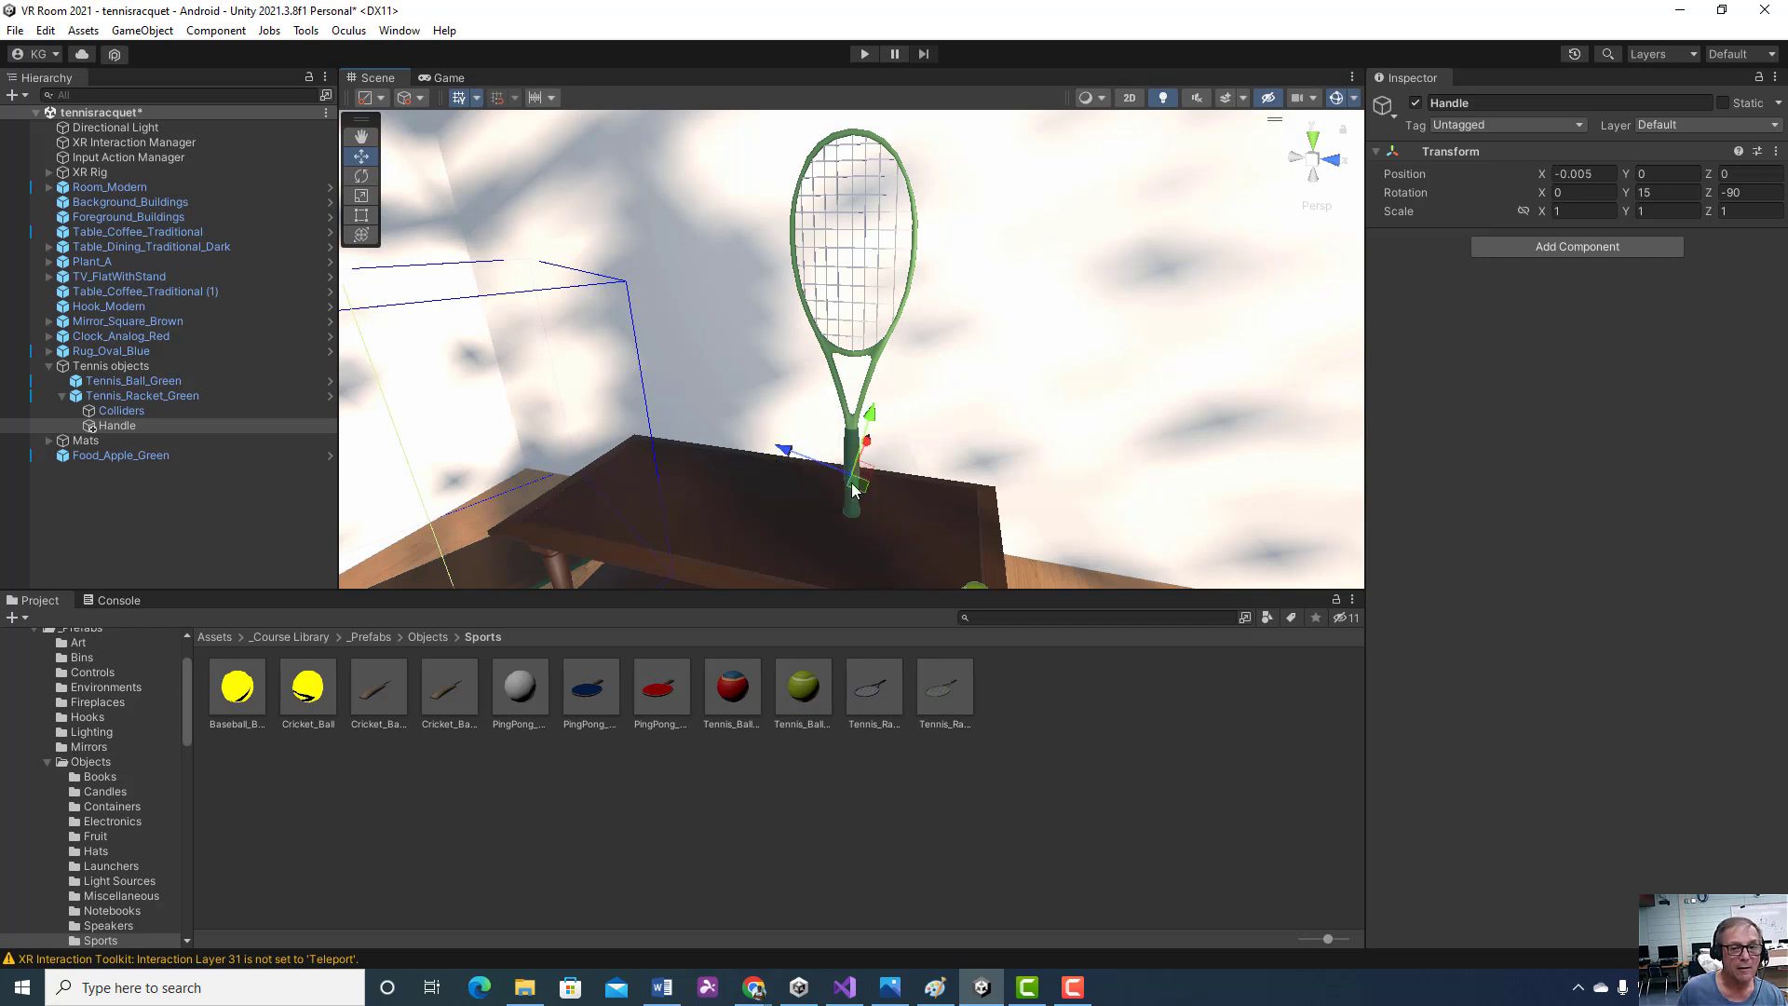
drag(788, 451, 780, 448)
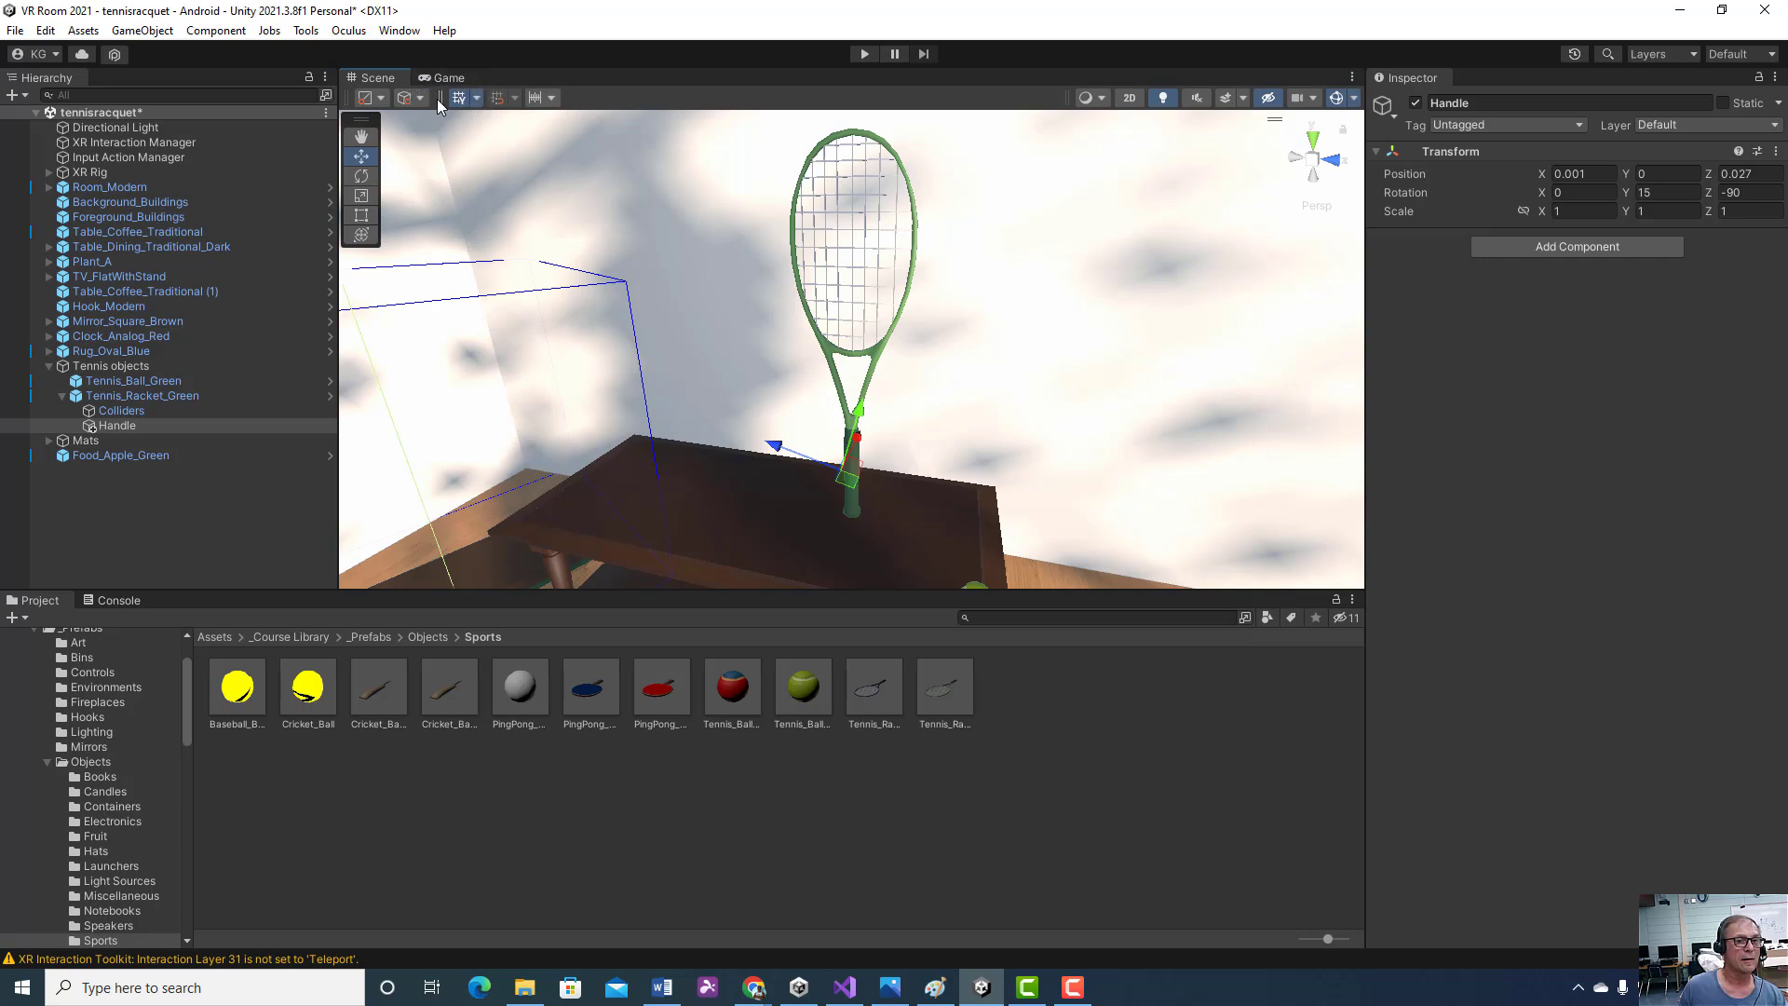
- Check the Global and Local handle orientation options, keep Local, and leave the racket's Handle selected
click(410, 98)
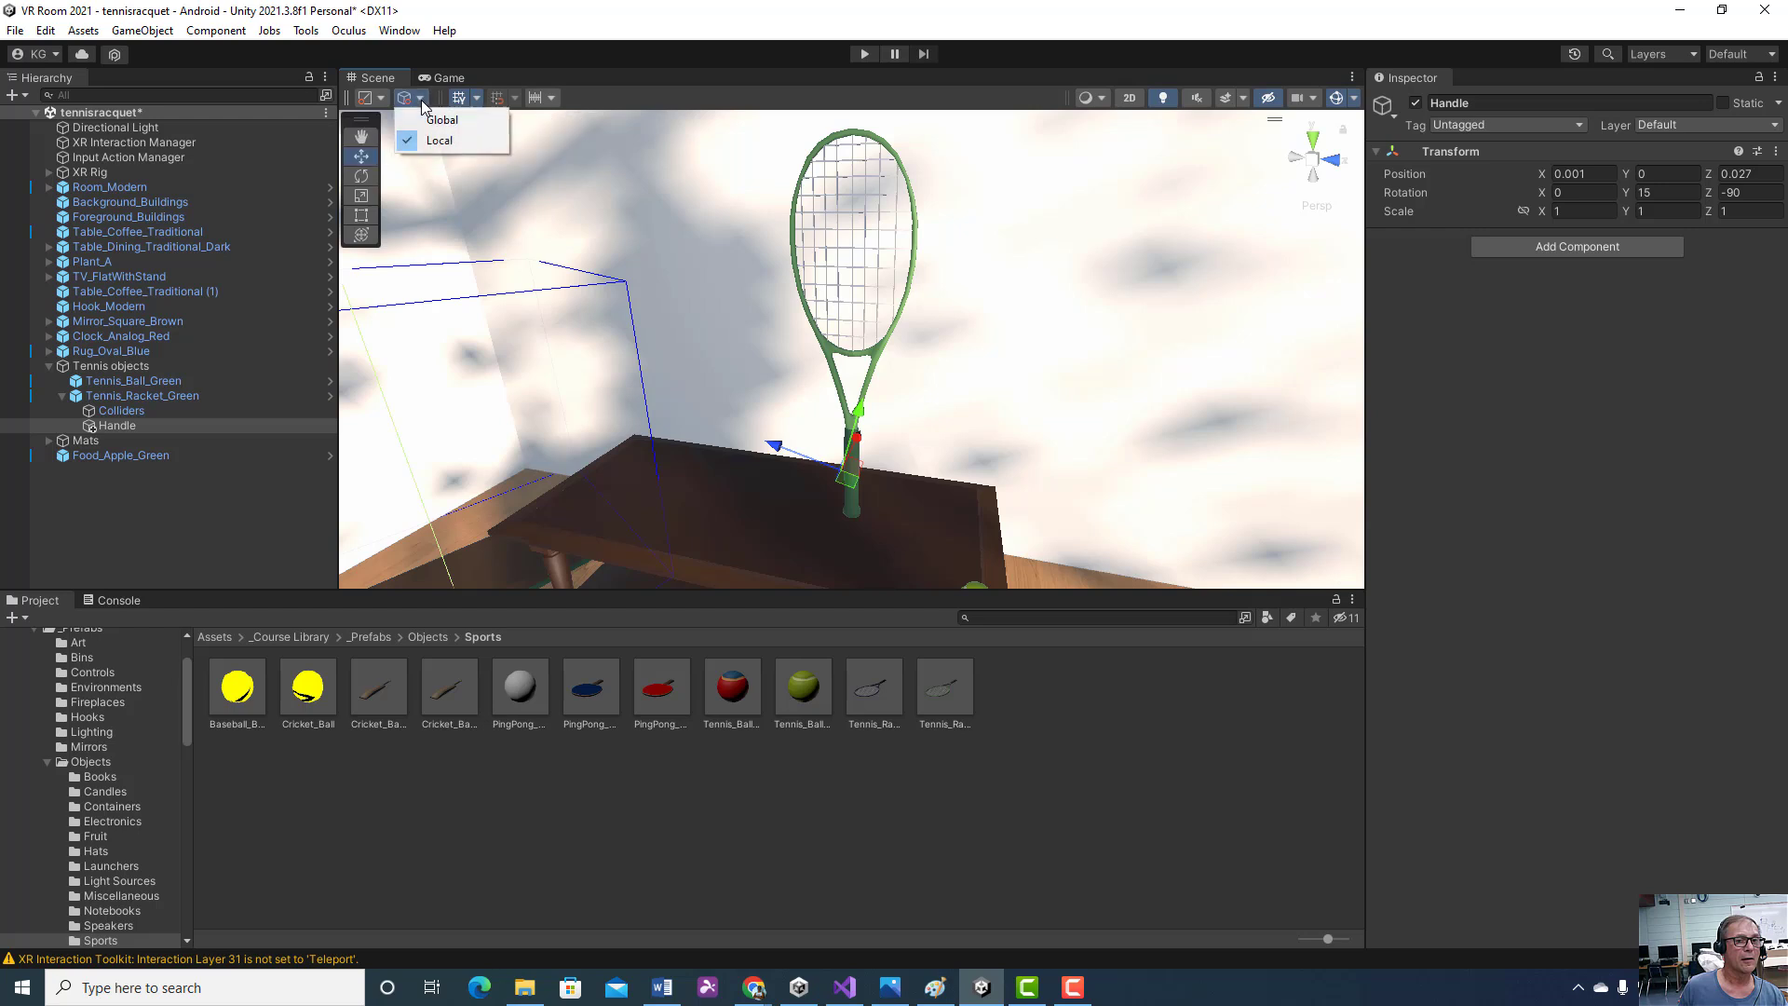
click(1018, 319)
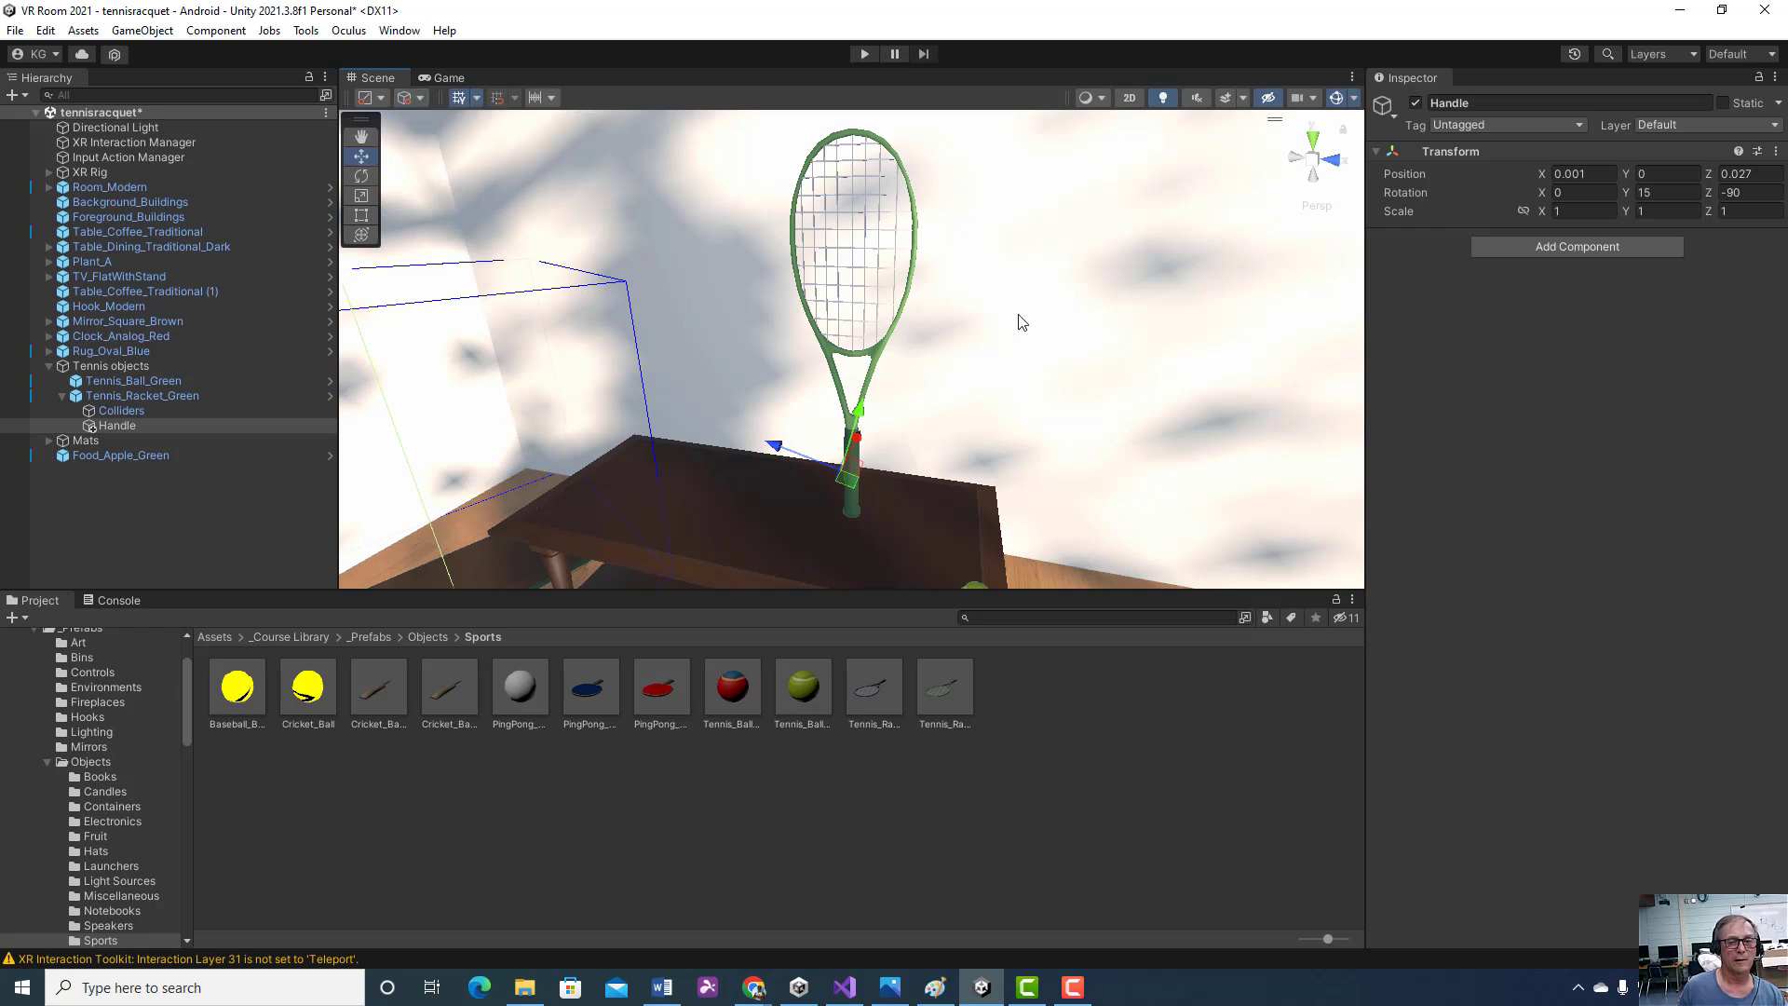
click(704, 406)
click(186, 427)
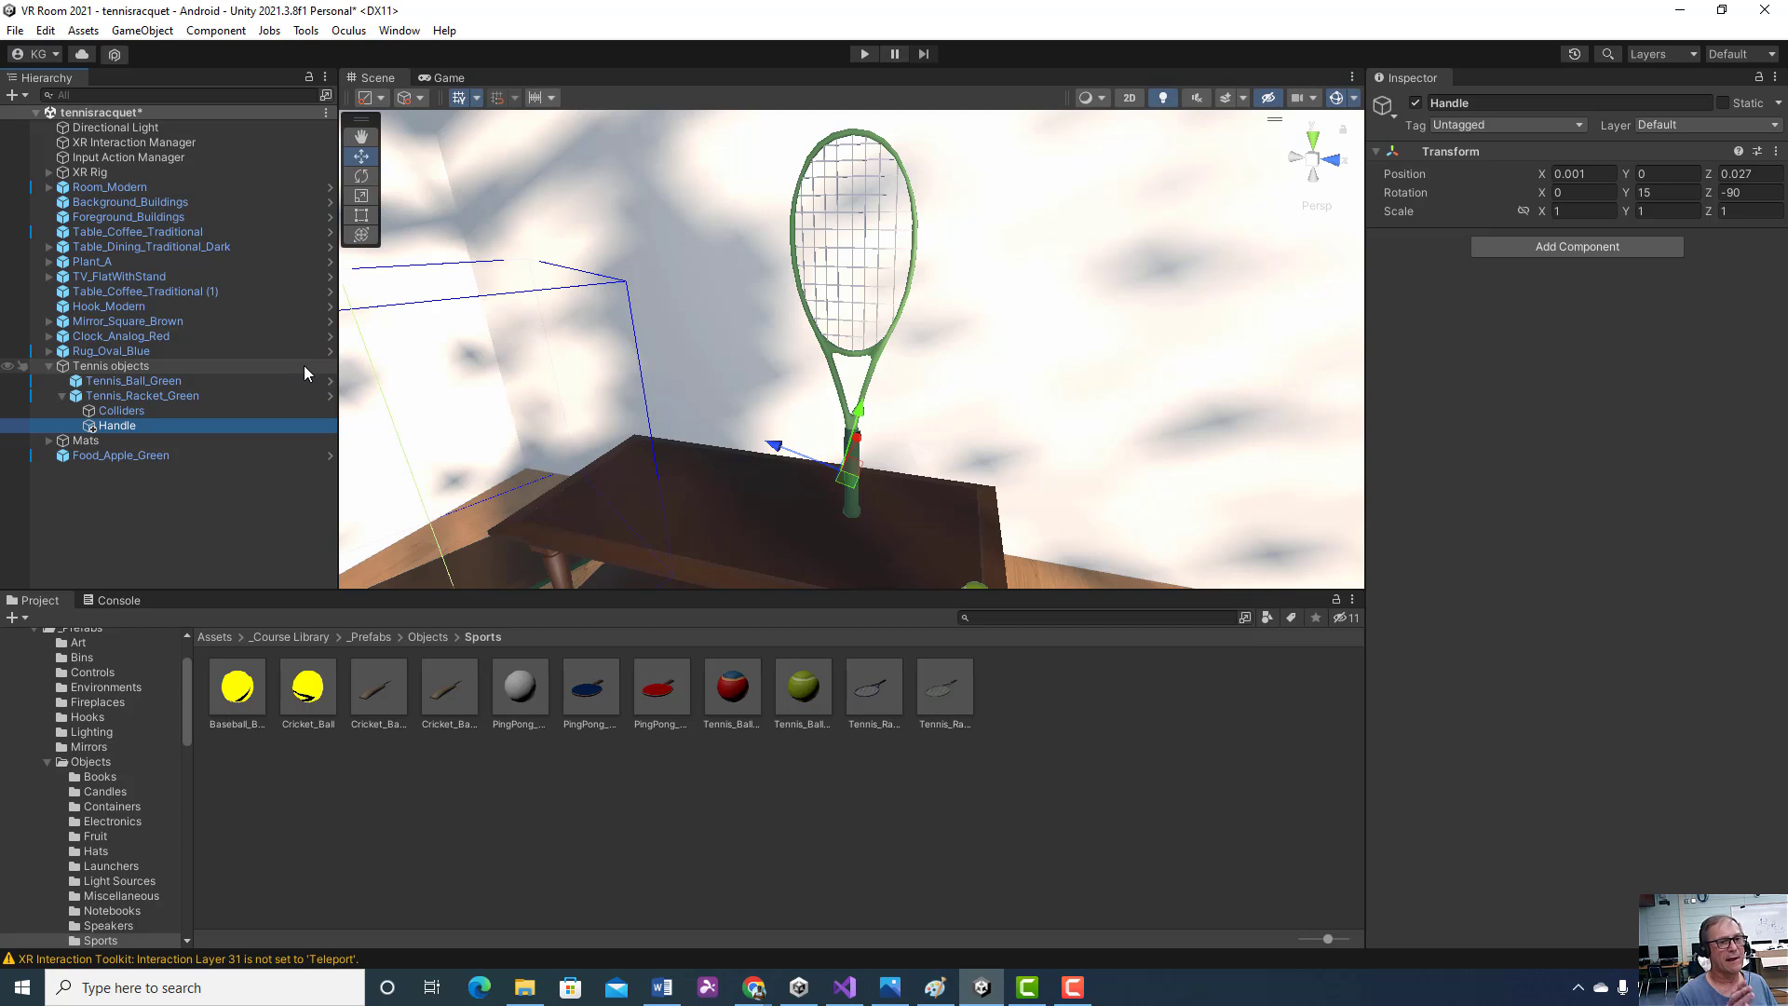
- Check the XR Interaction Toolkit's version and samples in the Package Manager, including XR Device Simulator, and close it
click(400, 30)
click(456, 249)
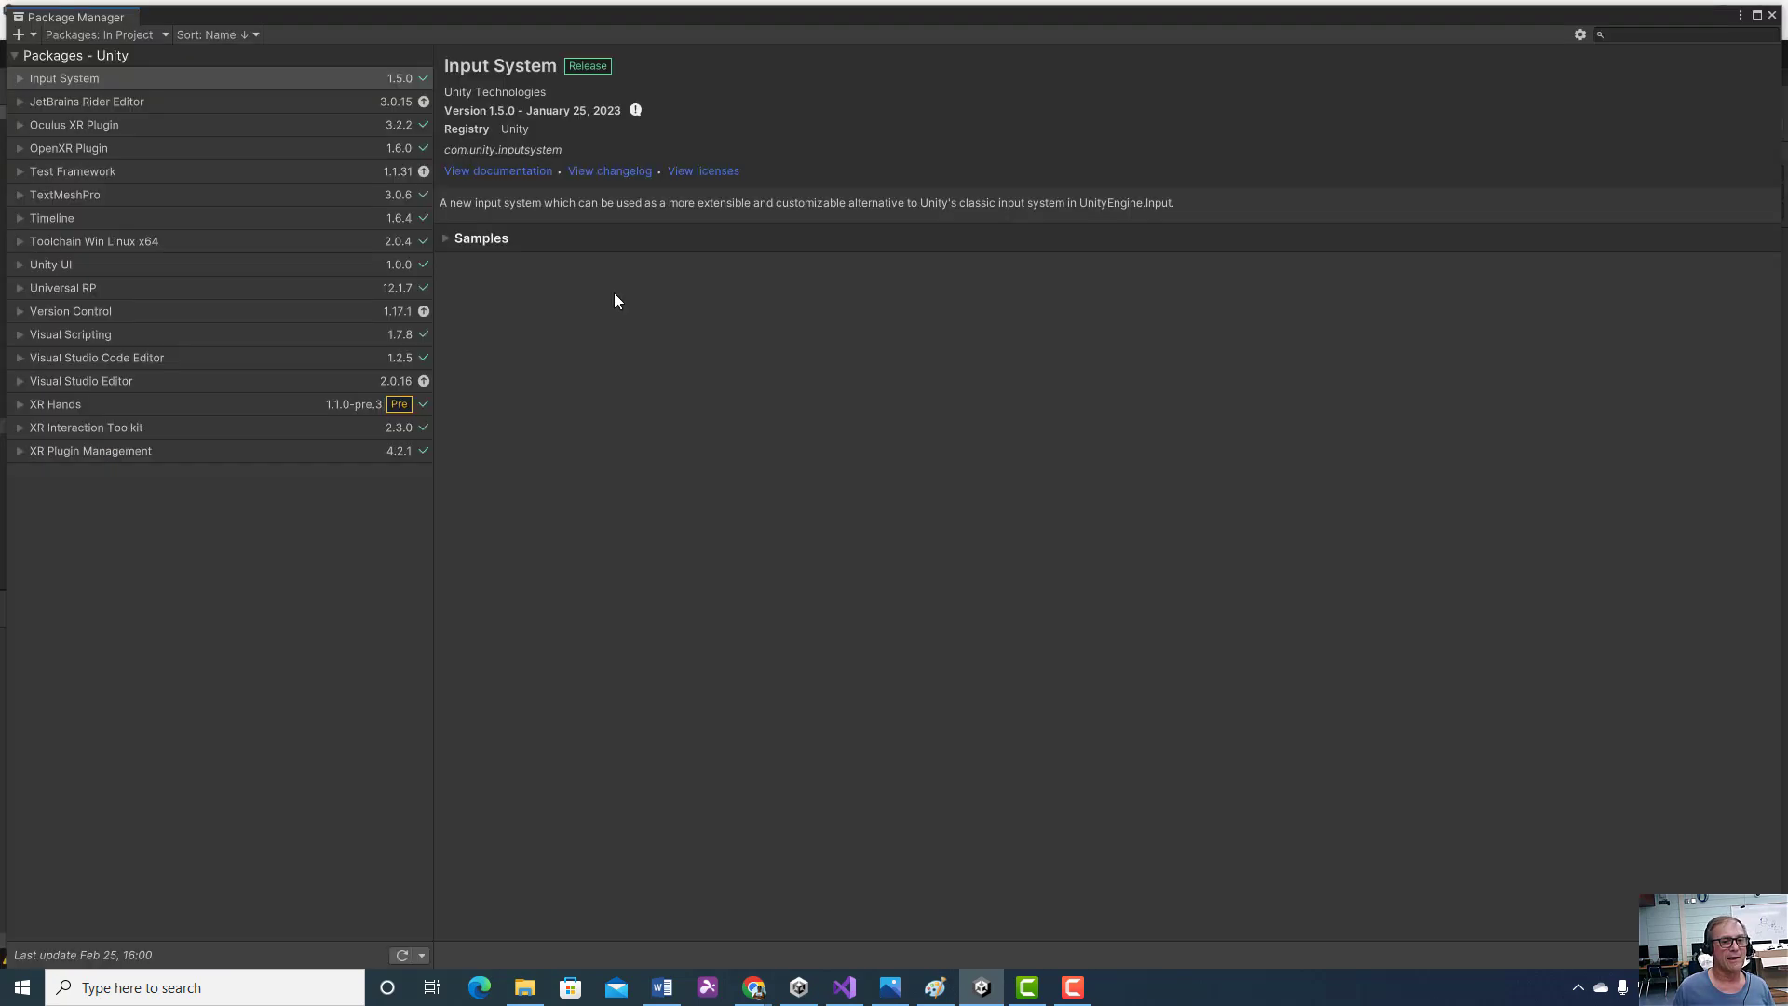
click(127, 434)
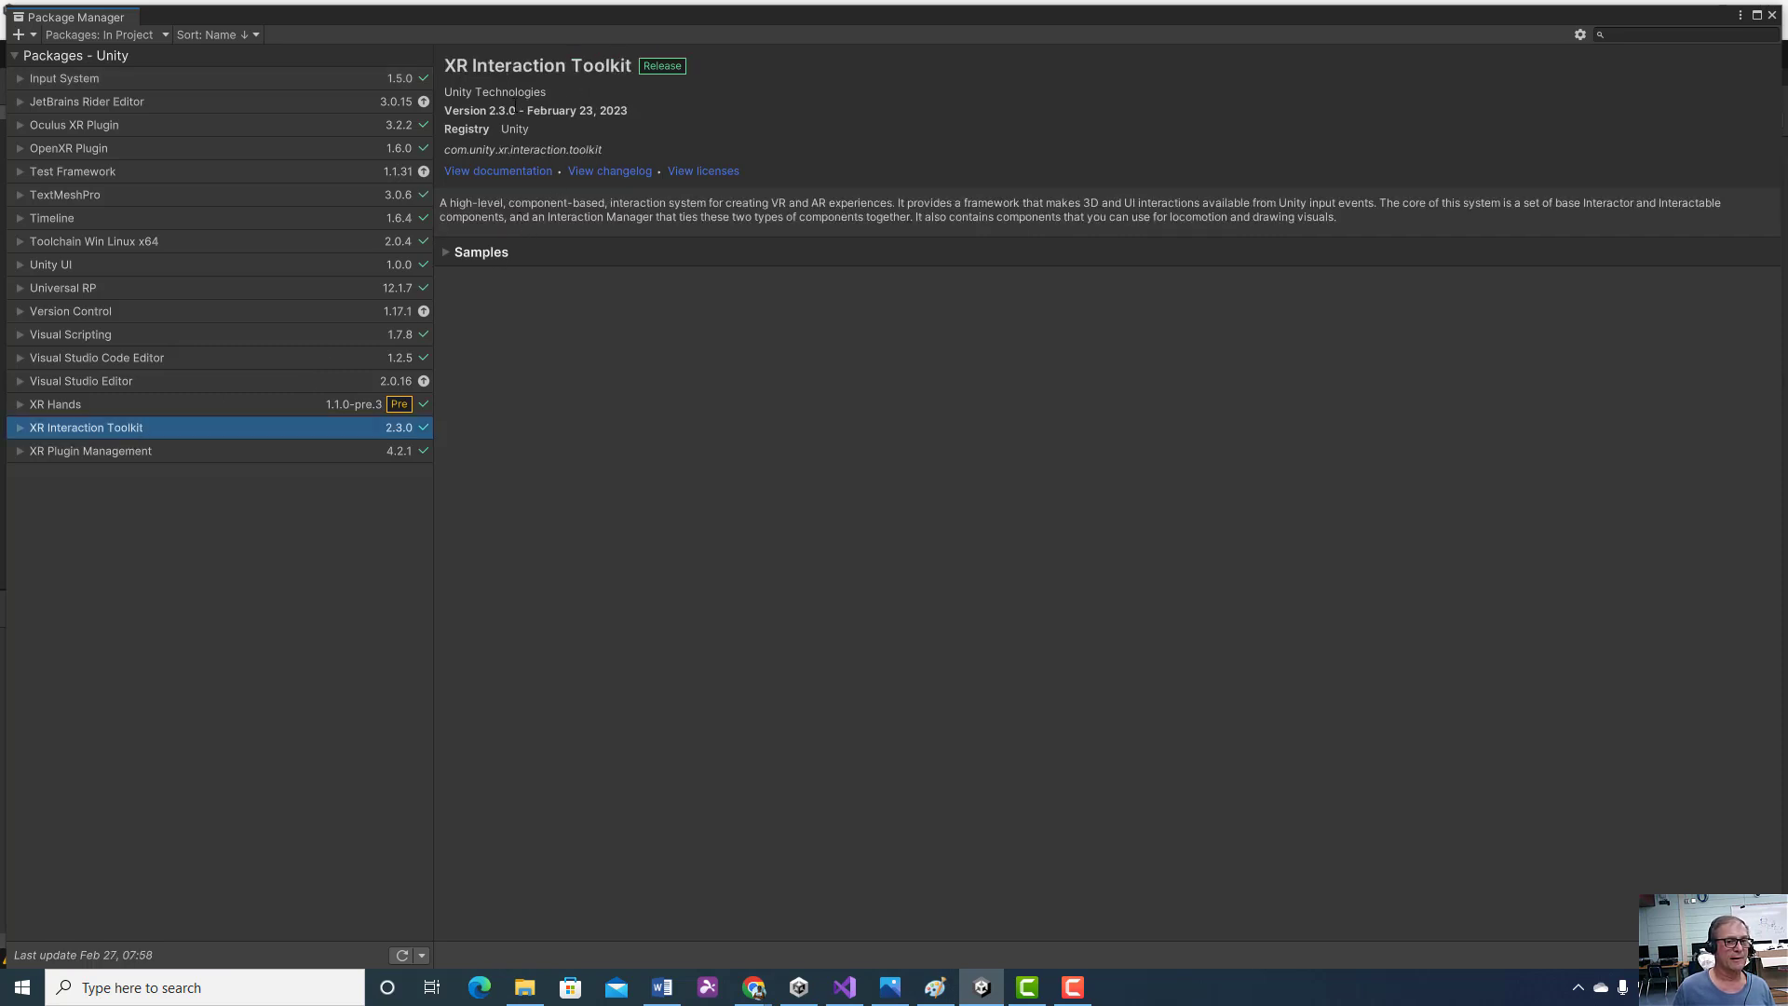
click(449, 254)
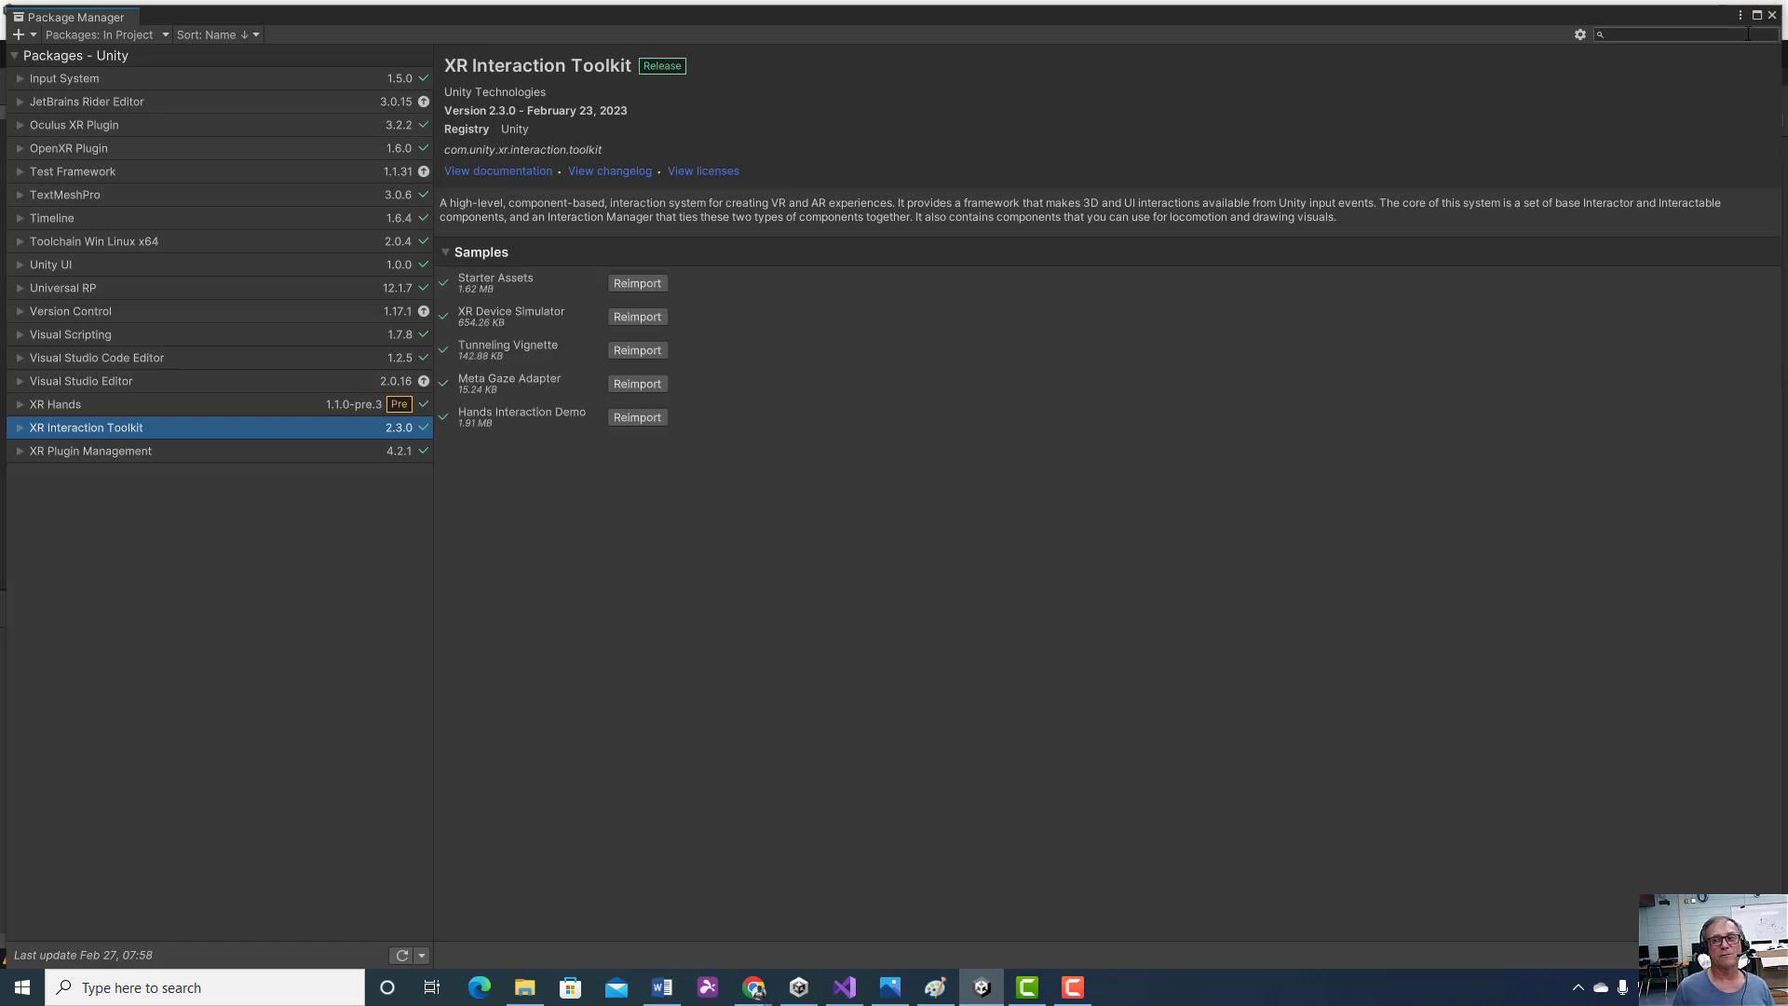
click(1771, 15)
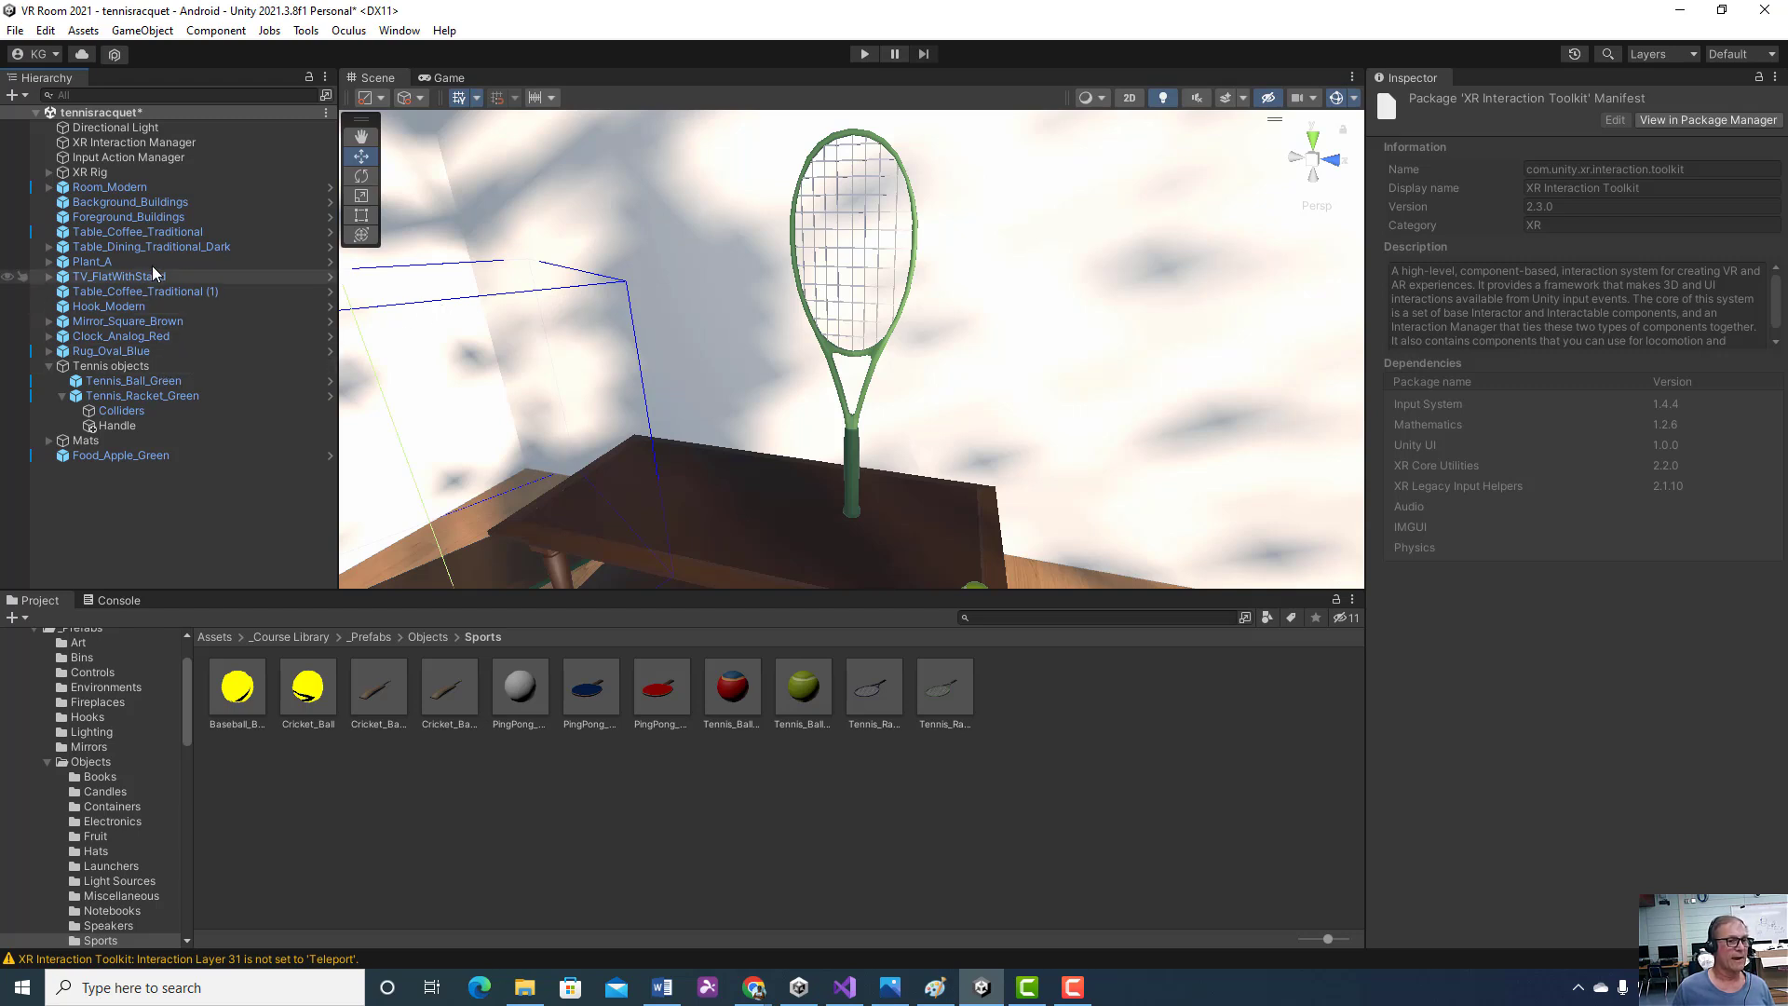
- Review the XR Device Simulator settings under XR Interaction Toolkit in Project Settings, and close the settings
click(45, 30)
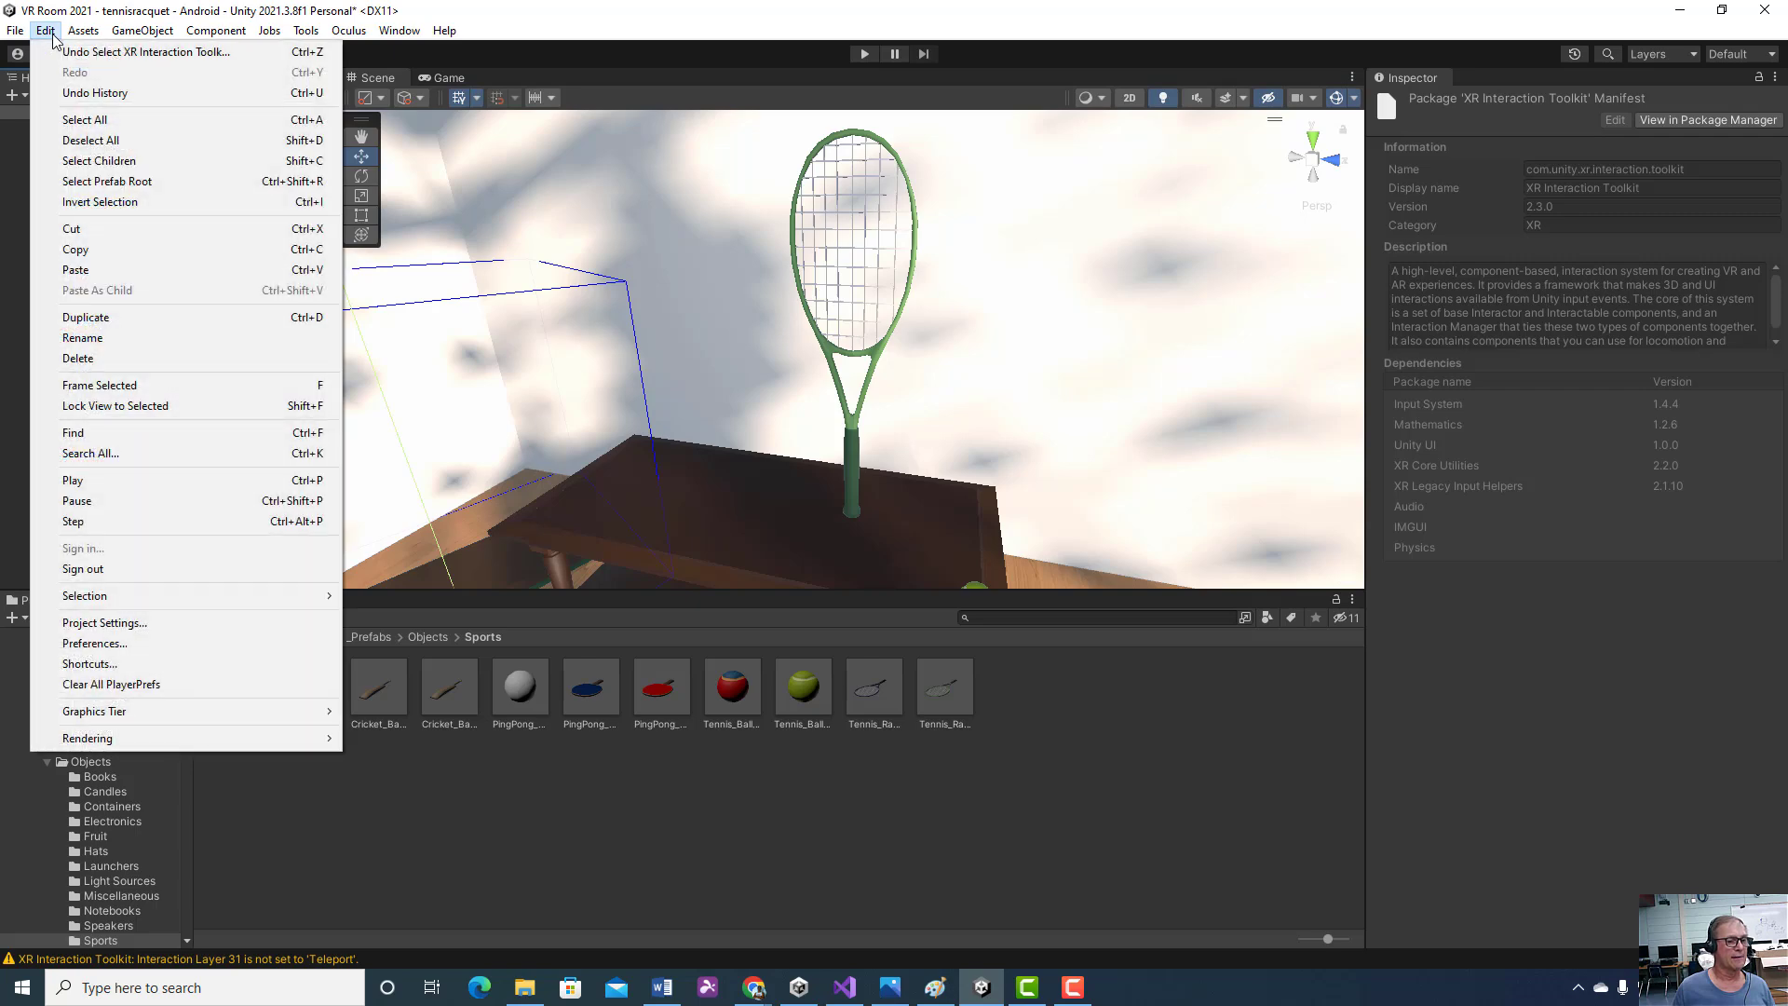
click(132, 624)
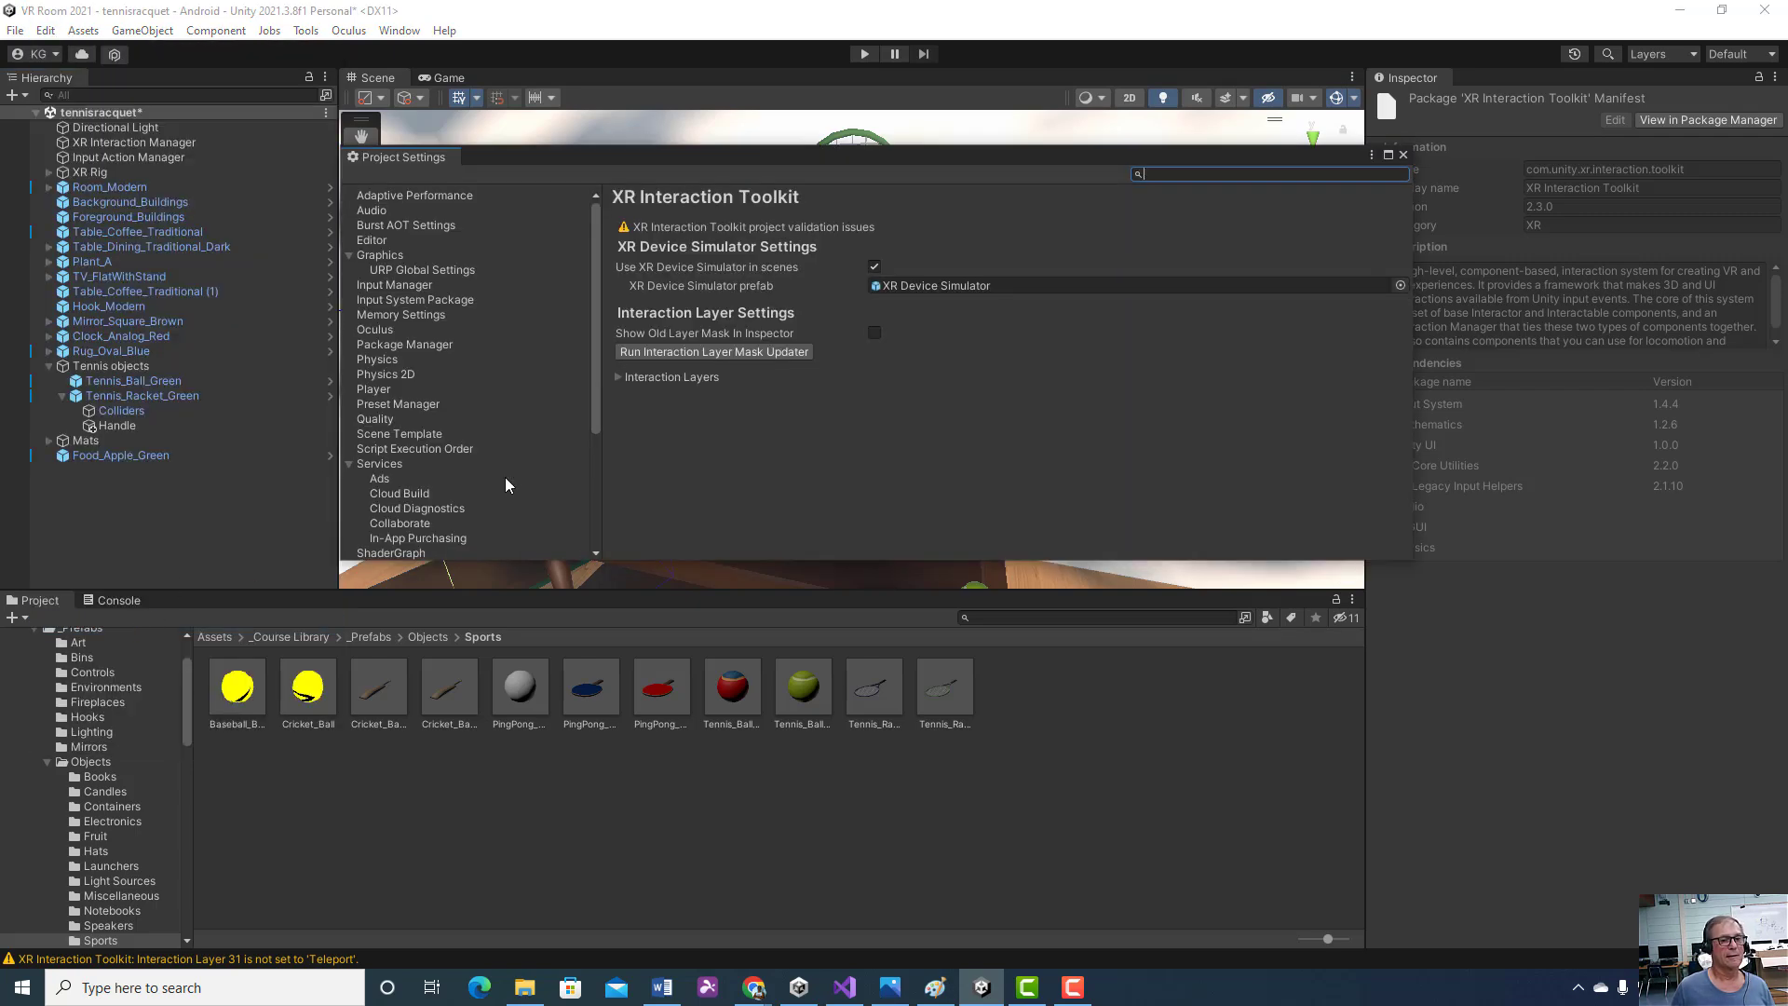
scroll(531, 470, down, 3)
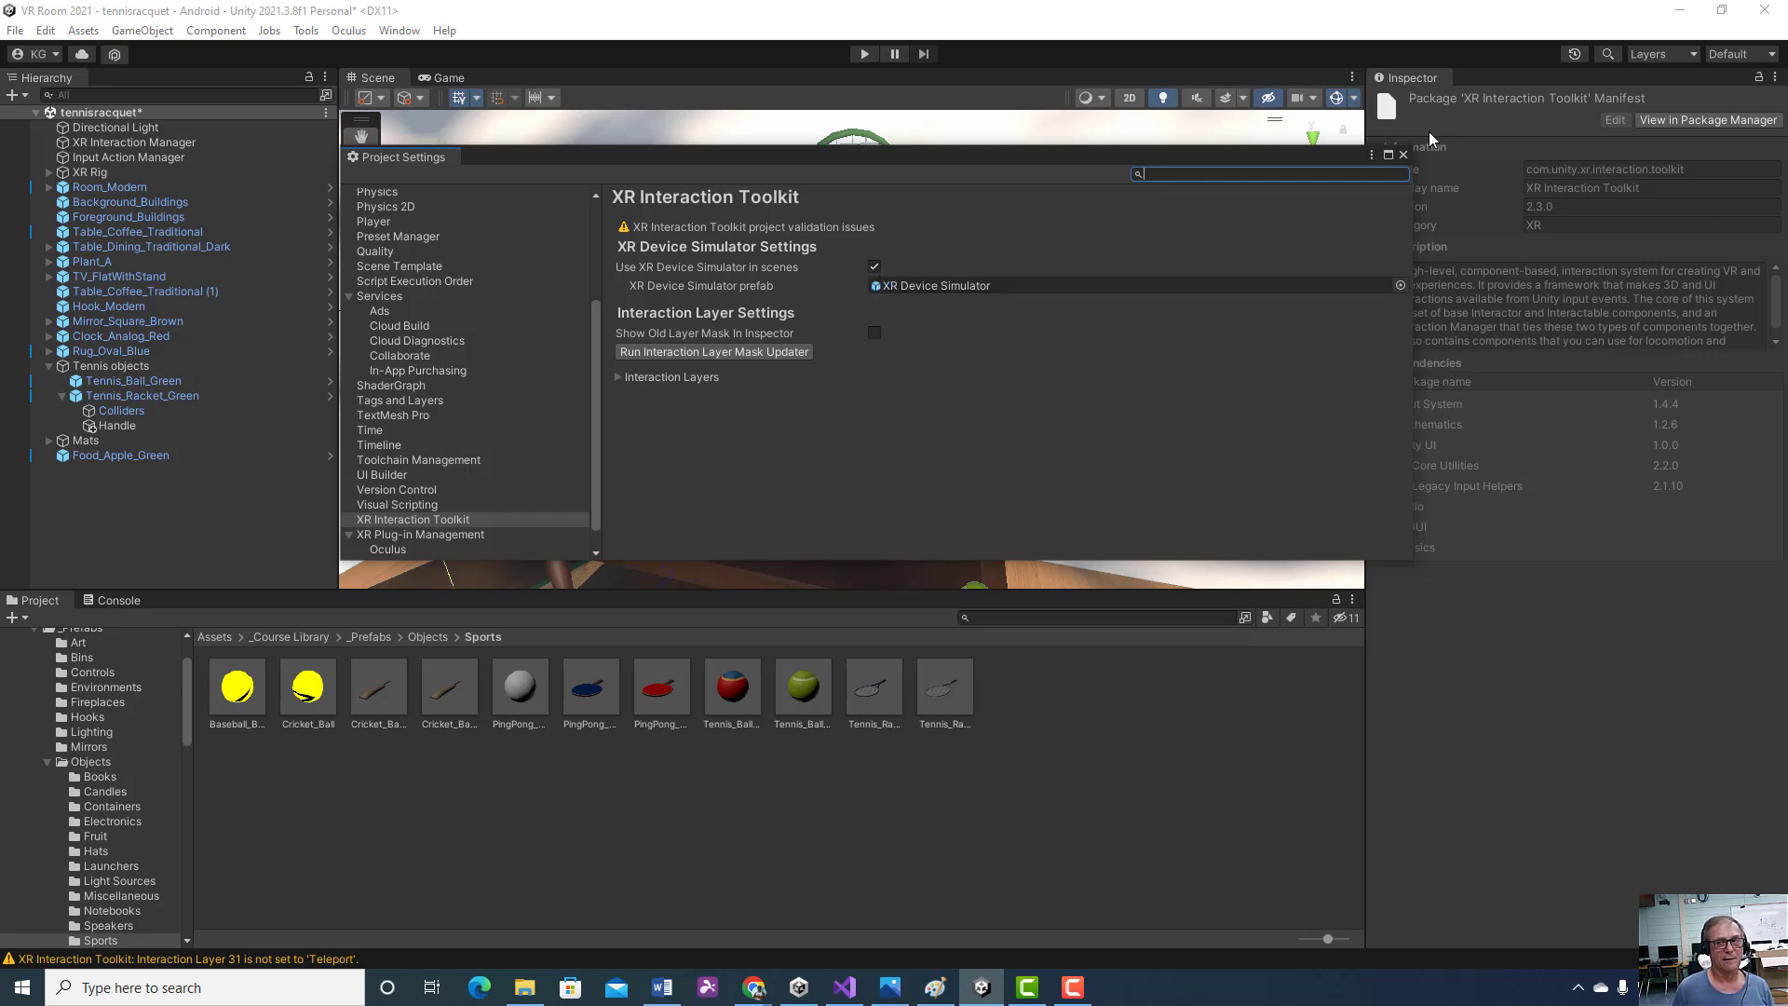
click(1403, 155)
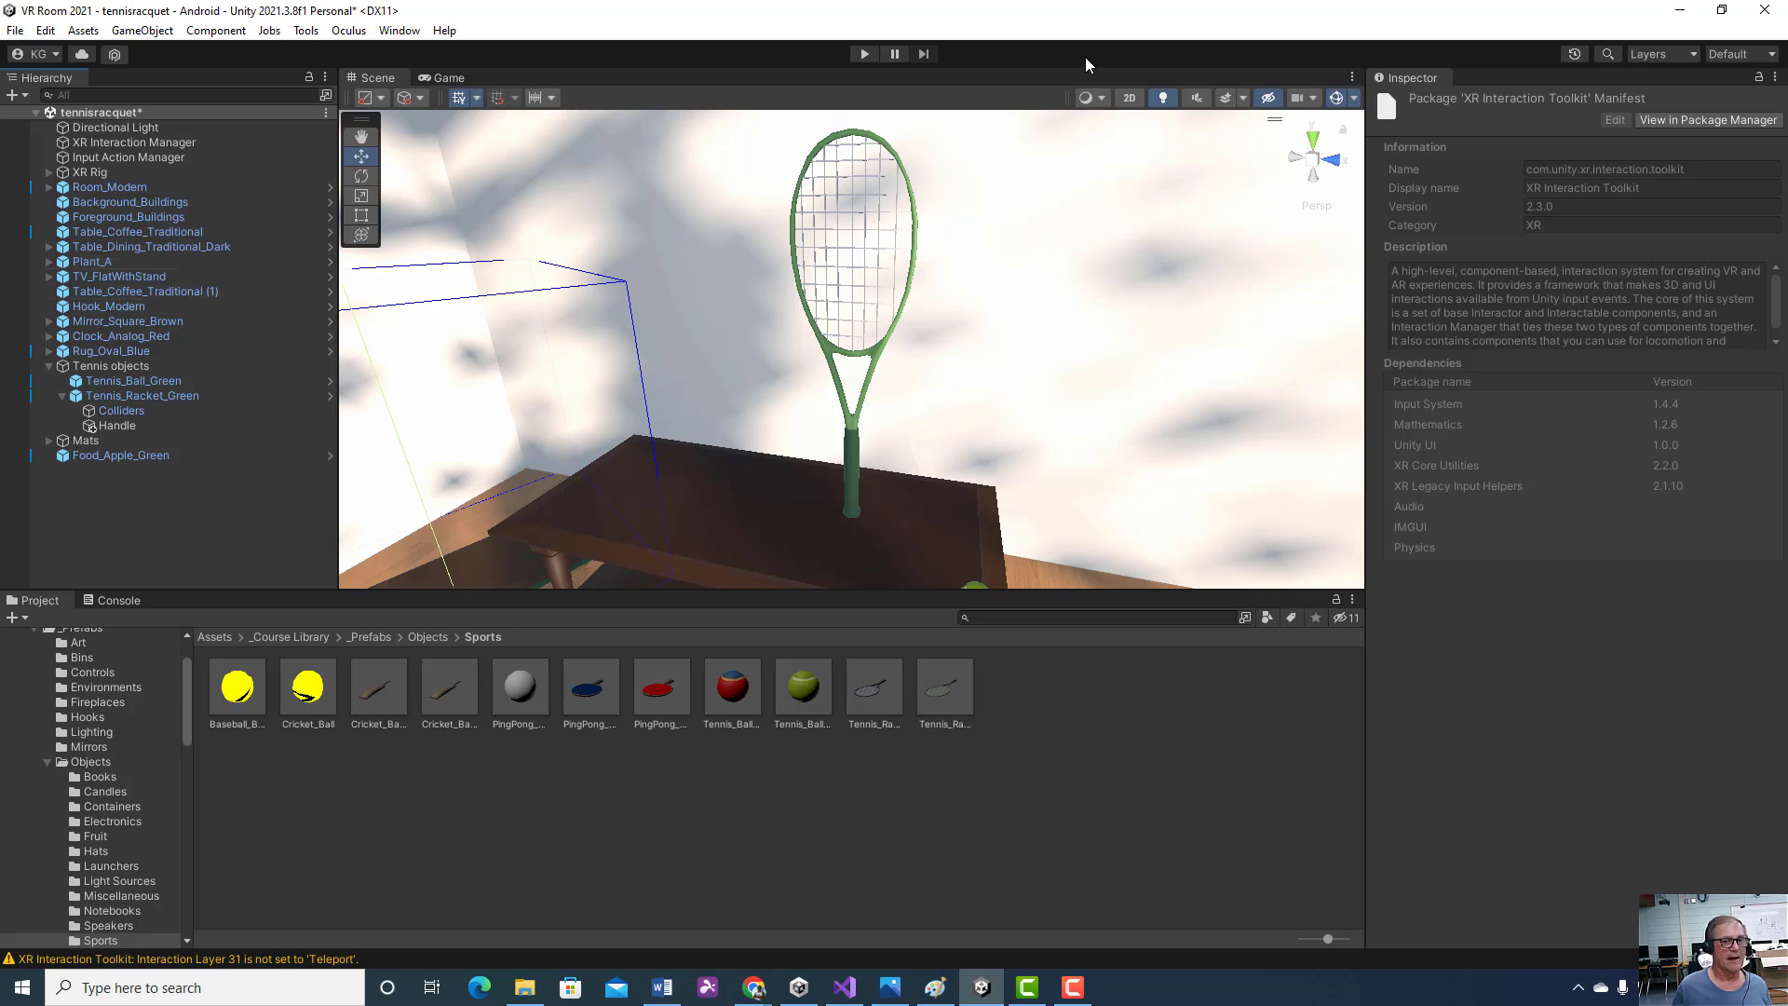
- Run the scene, move up to the tennis racket, aim the left controller at it and try to grab it, and stop play mode
click(864, 54)
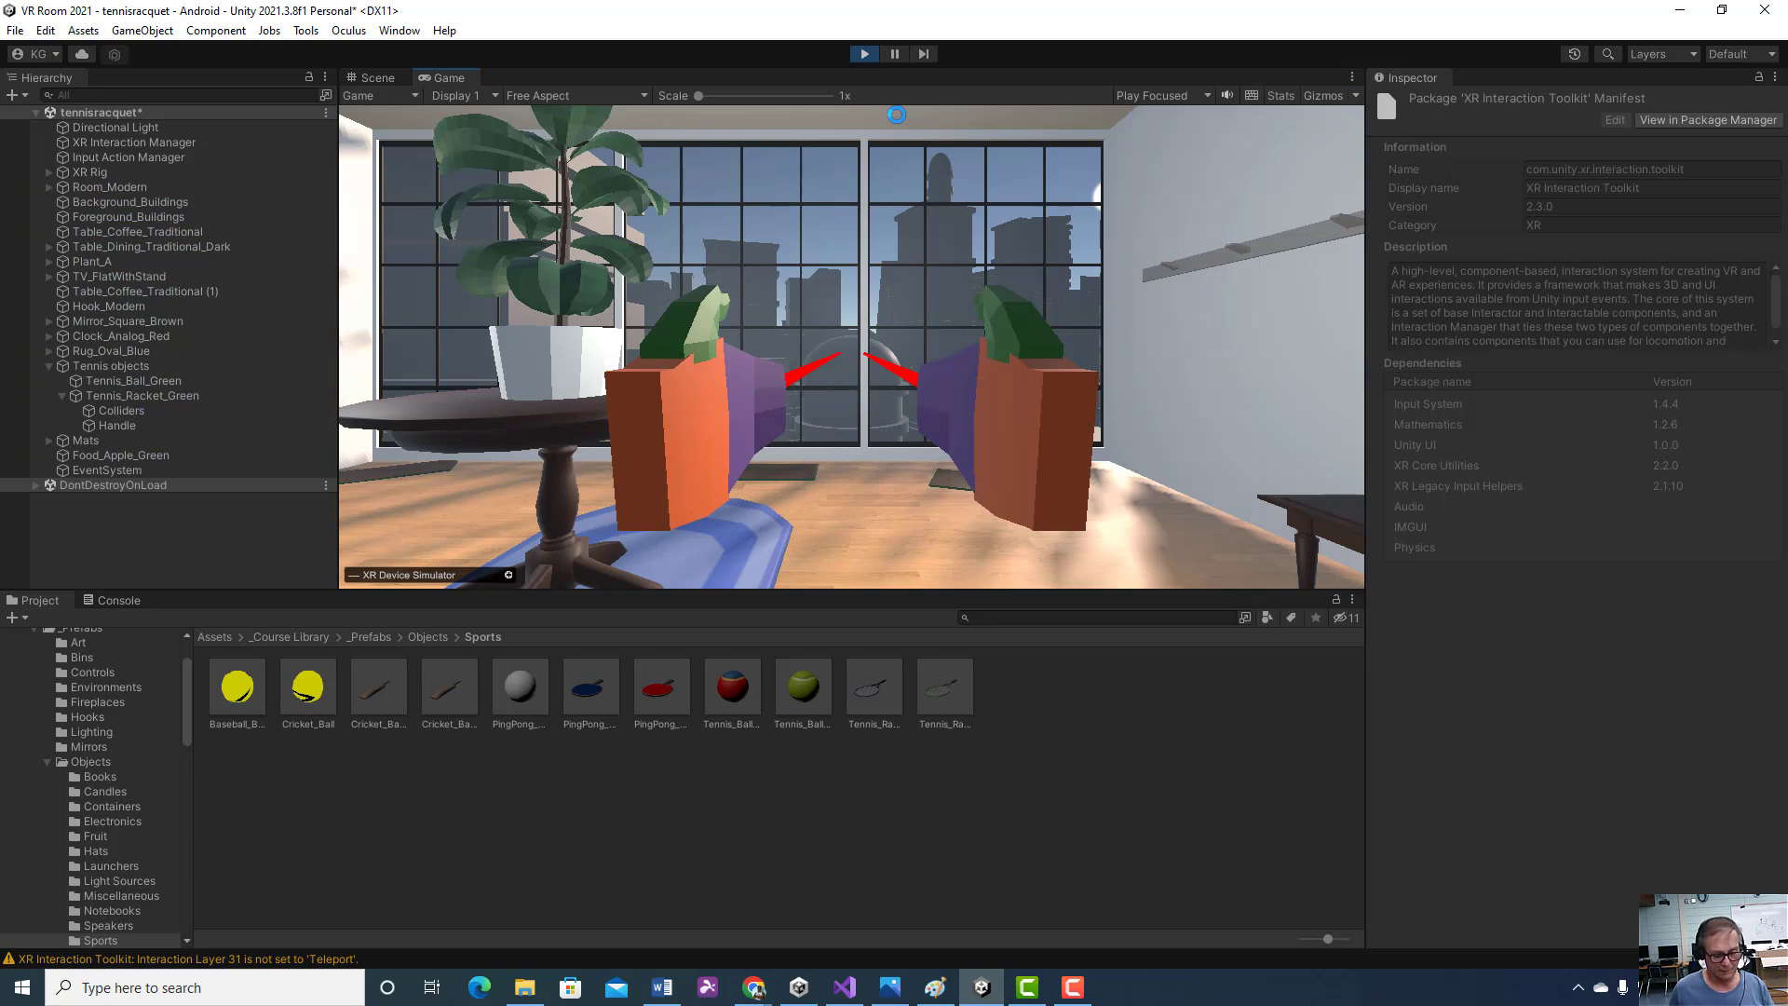
right_drag(897, 121, 567, 187)
key(w)
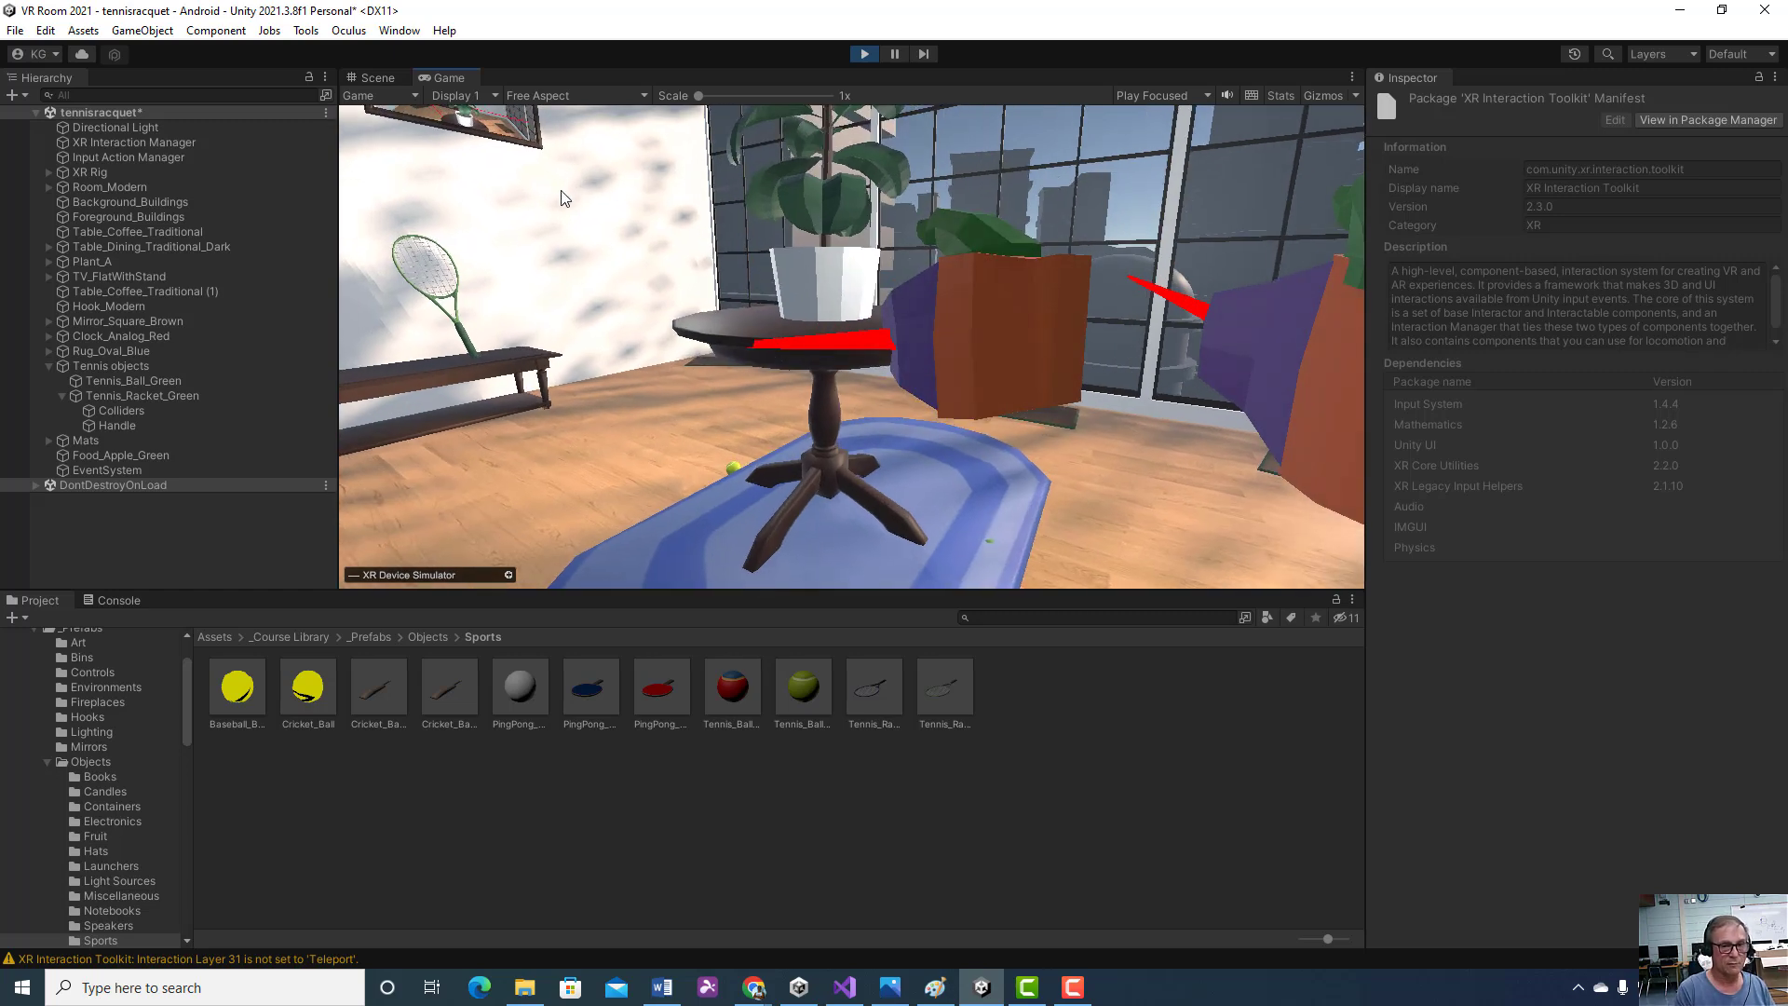
key(a)
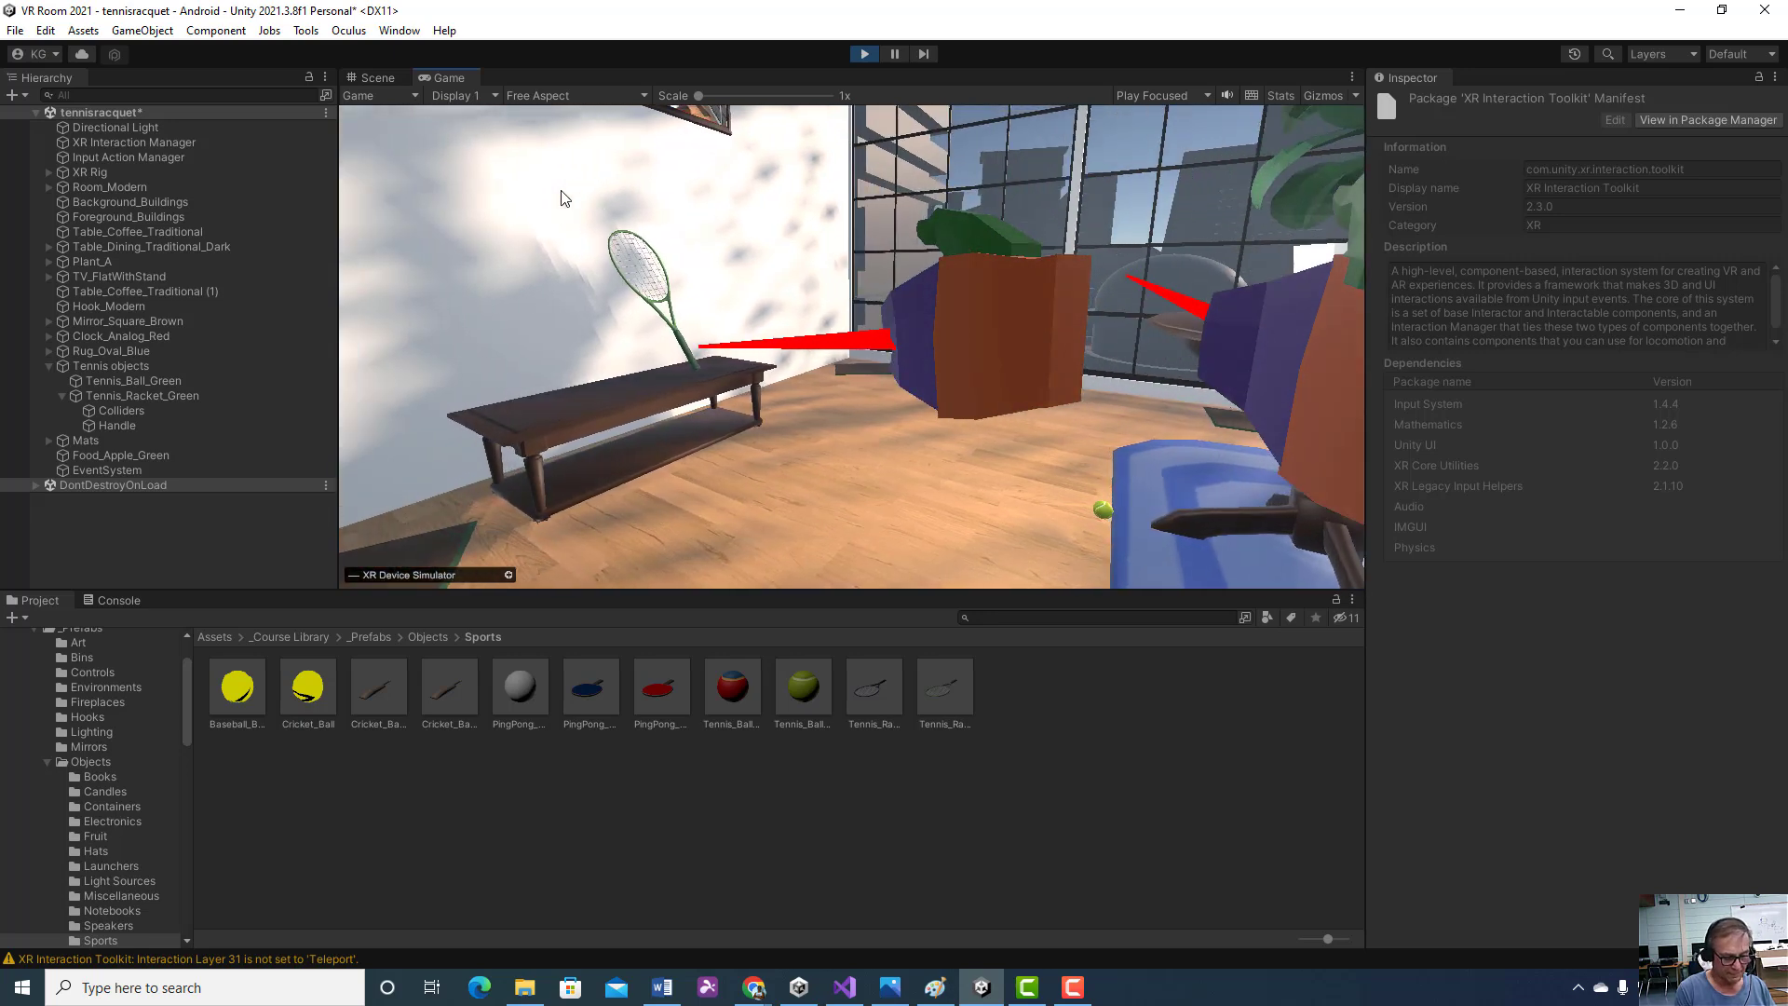
key(w)
shift+right_drag(561, 190, 521, 205)
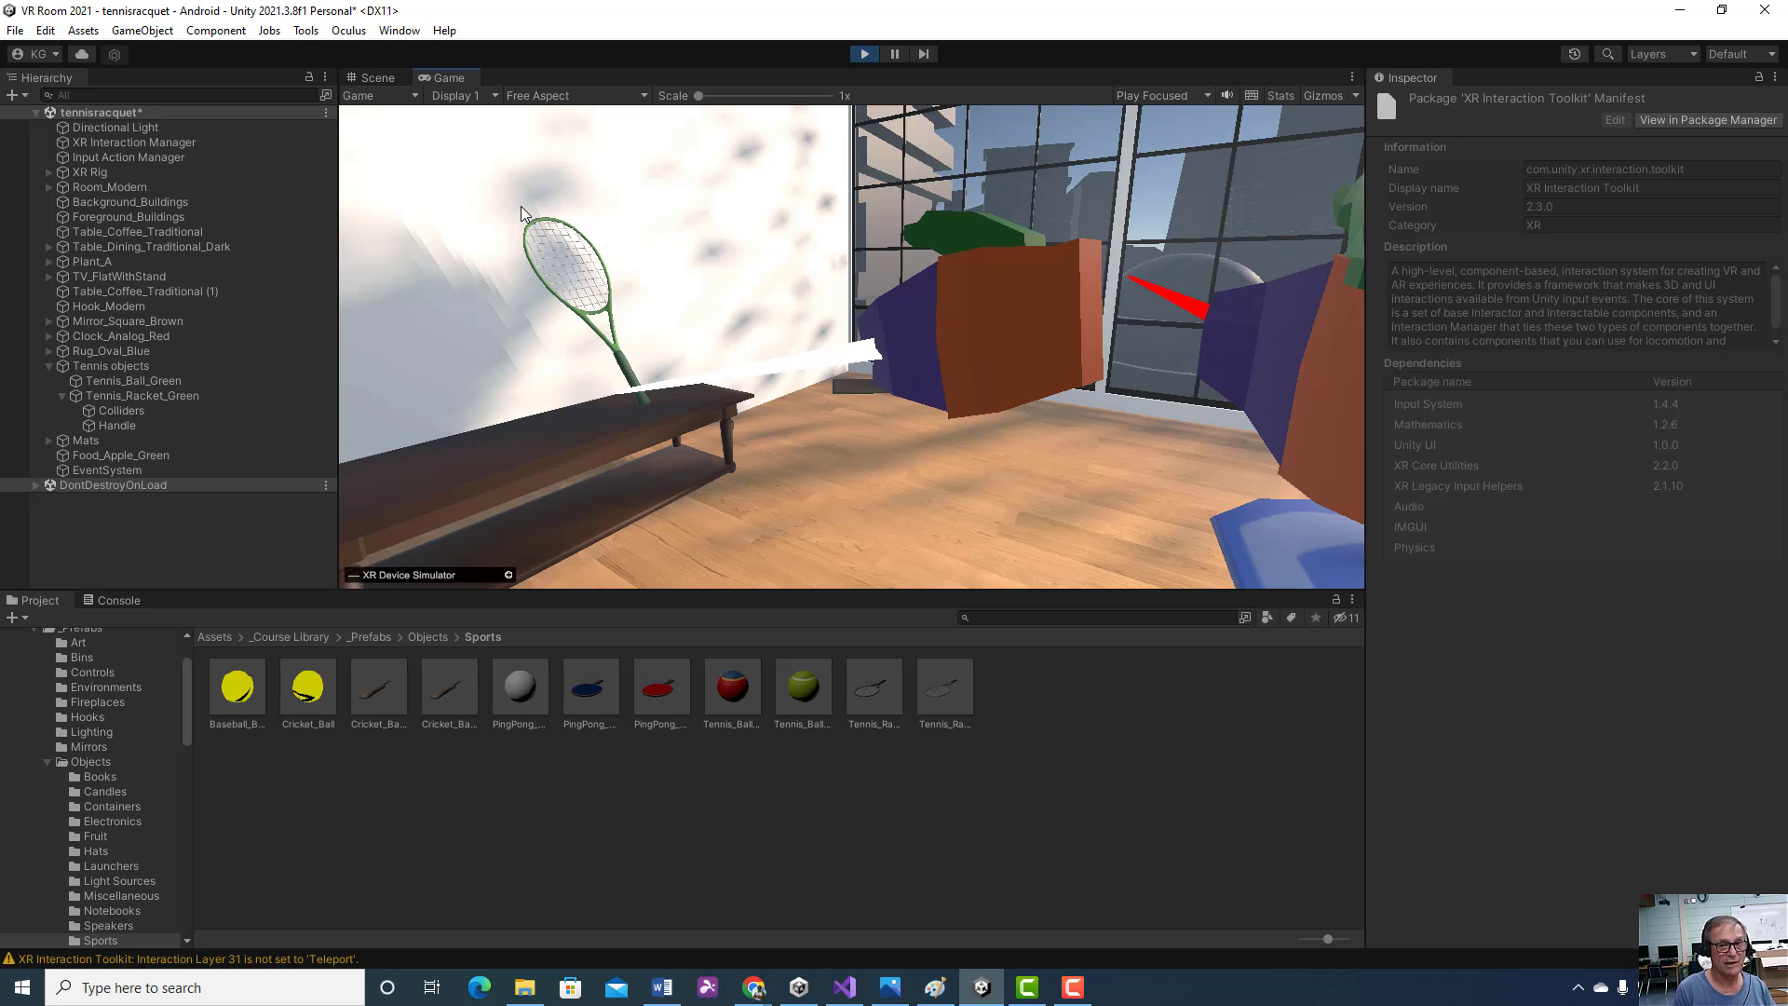
key(shift+s)
key(g)
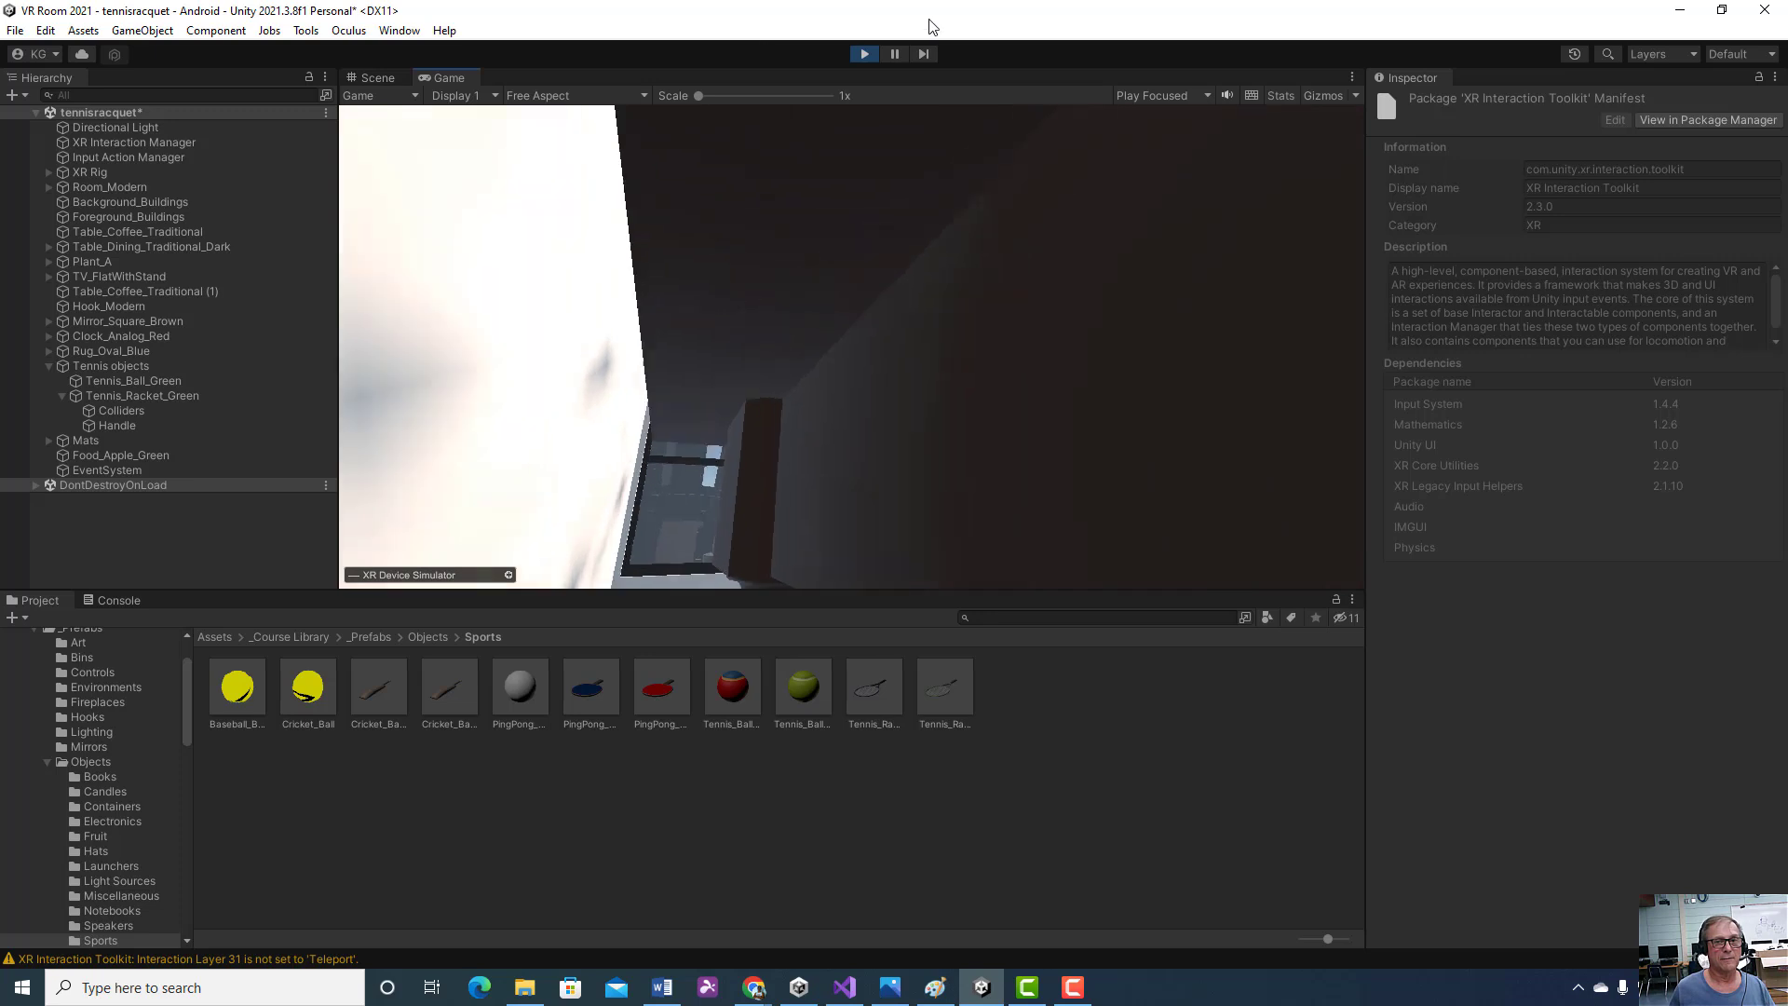
click(867, 54)
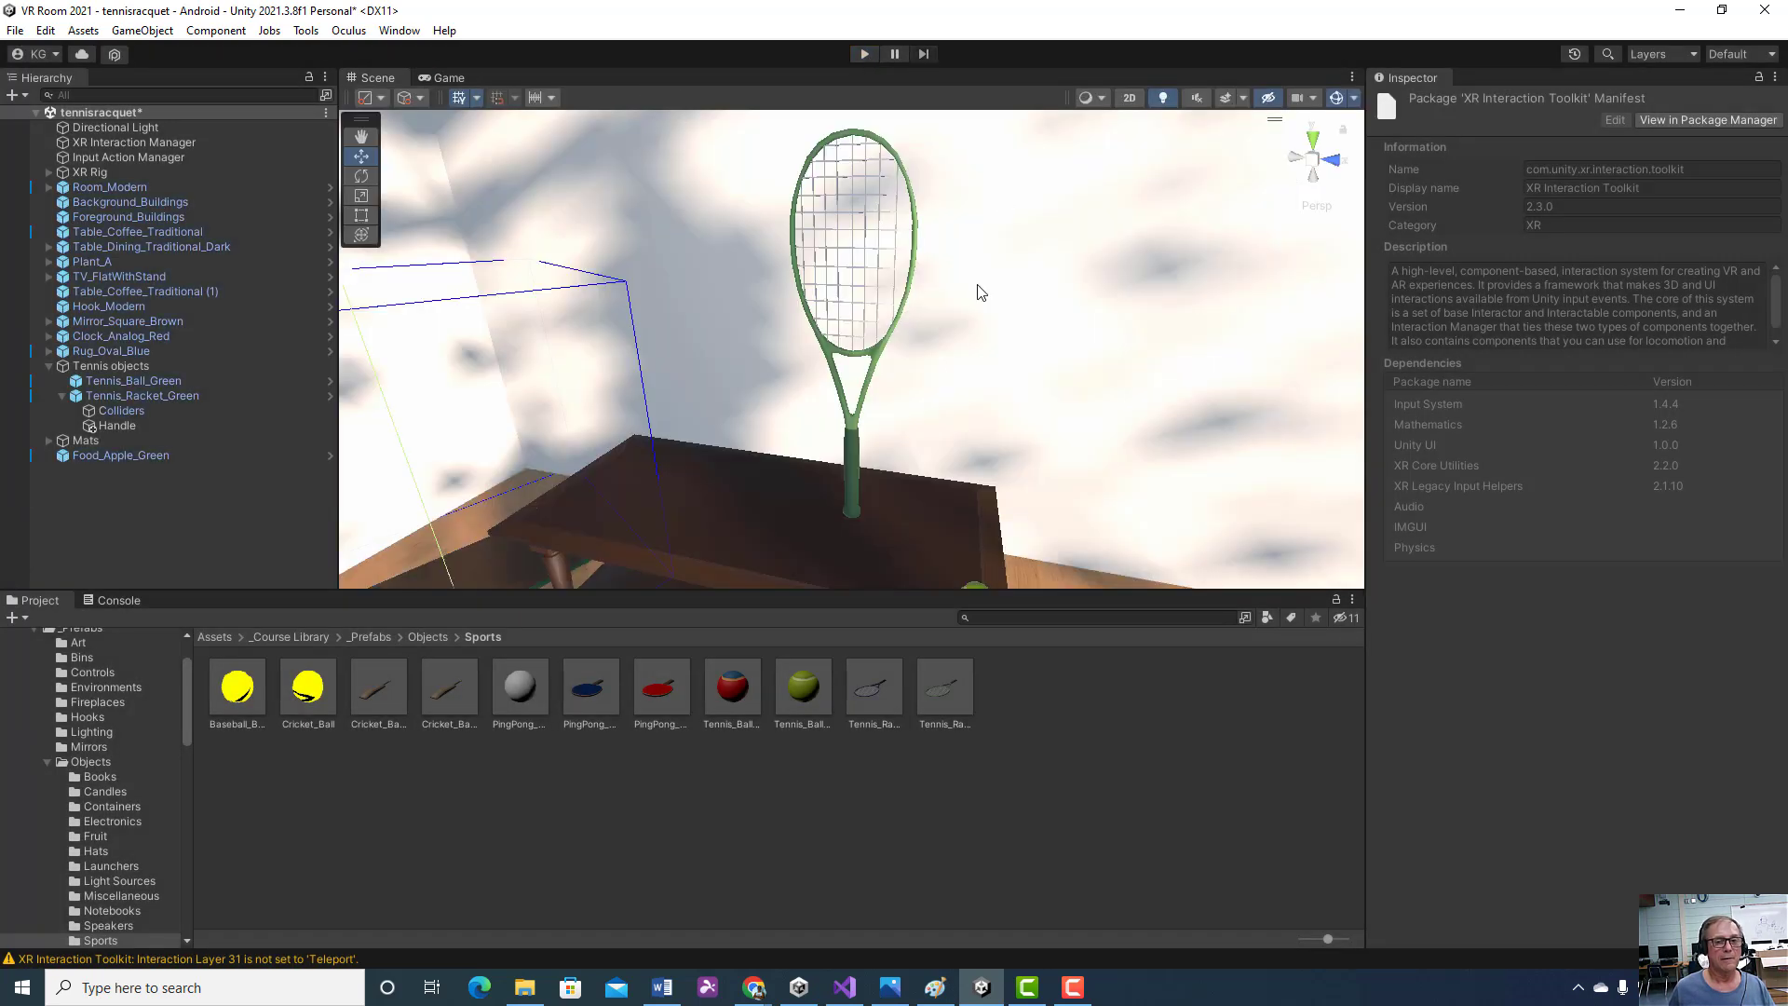
- Run the scene, turn and move toward the tennis racket on the bench, and grab it with the right controller
click(864, 53)
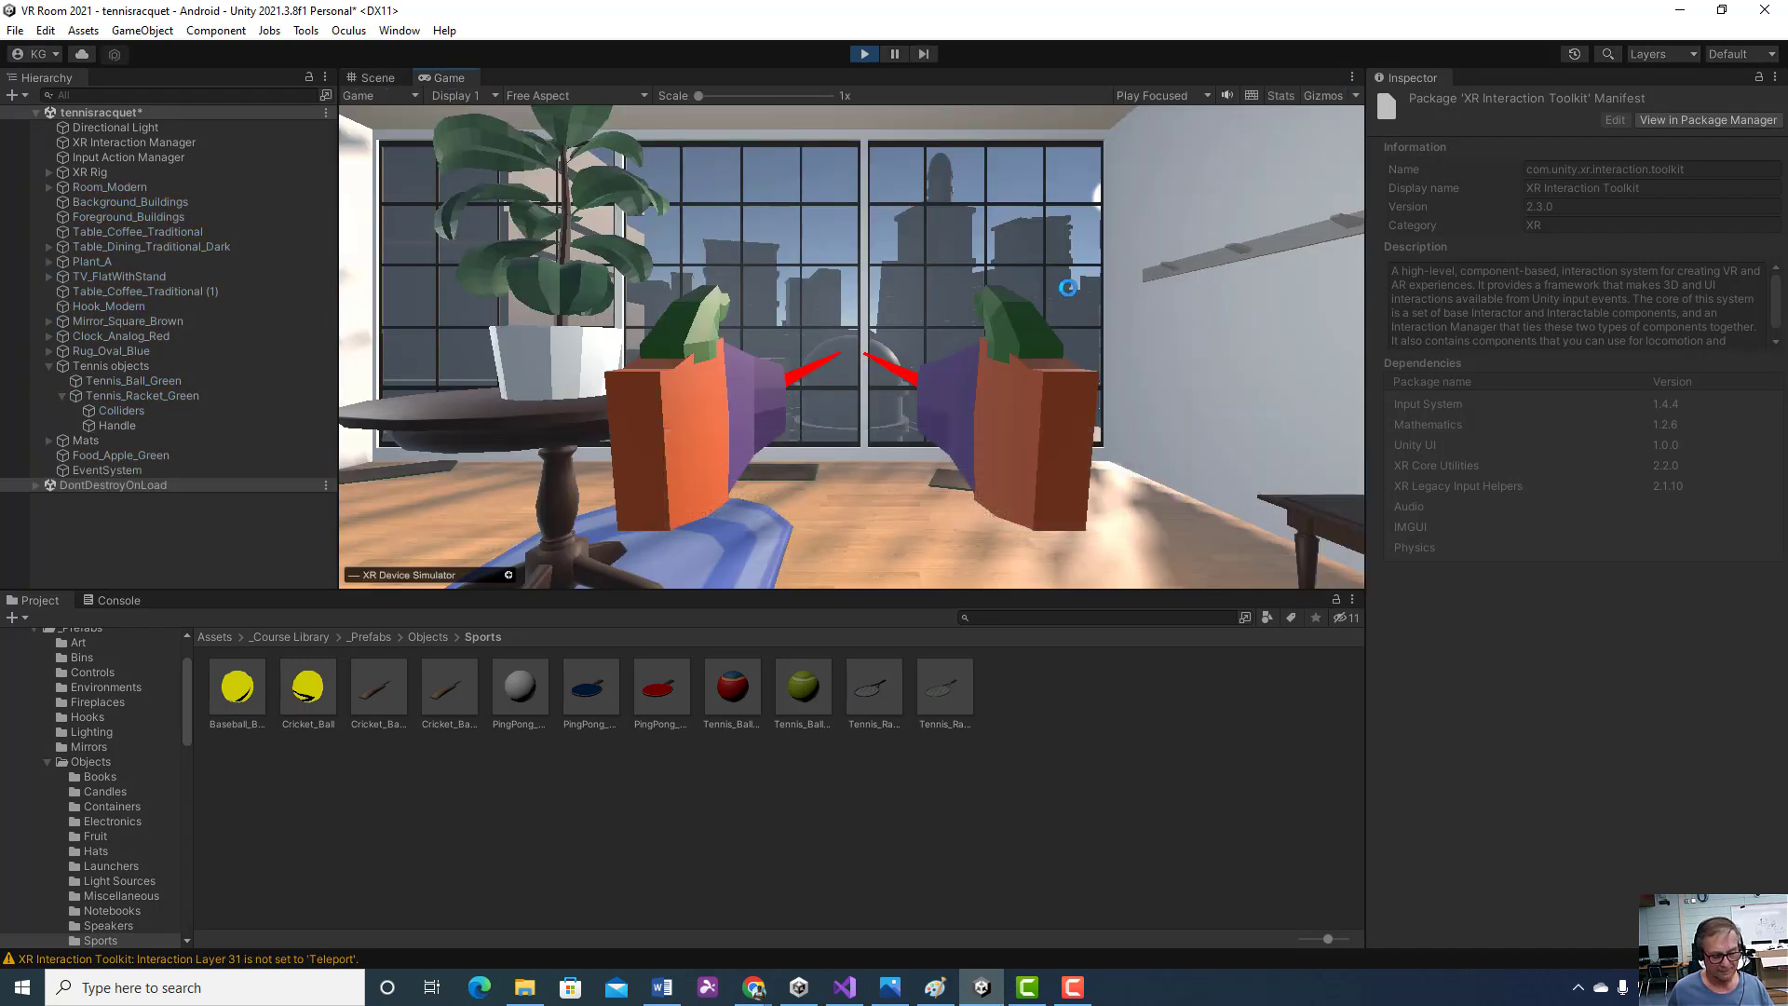
right_drag(1070, 288, 388, 322)
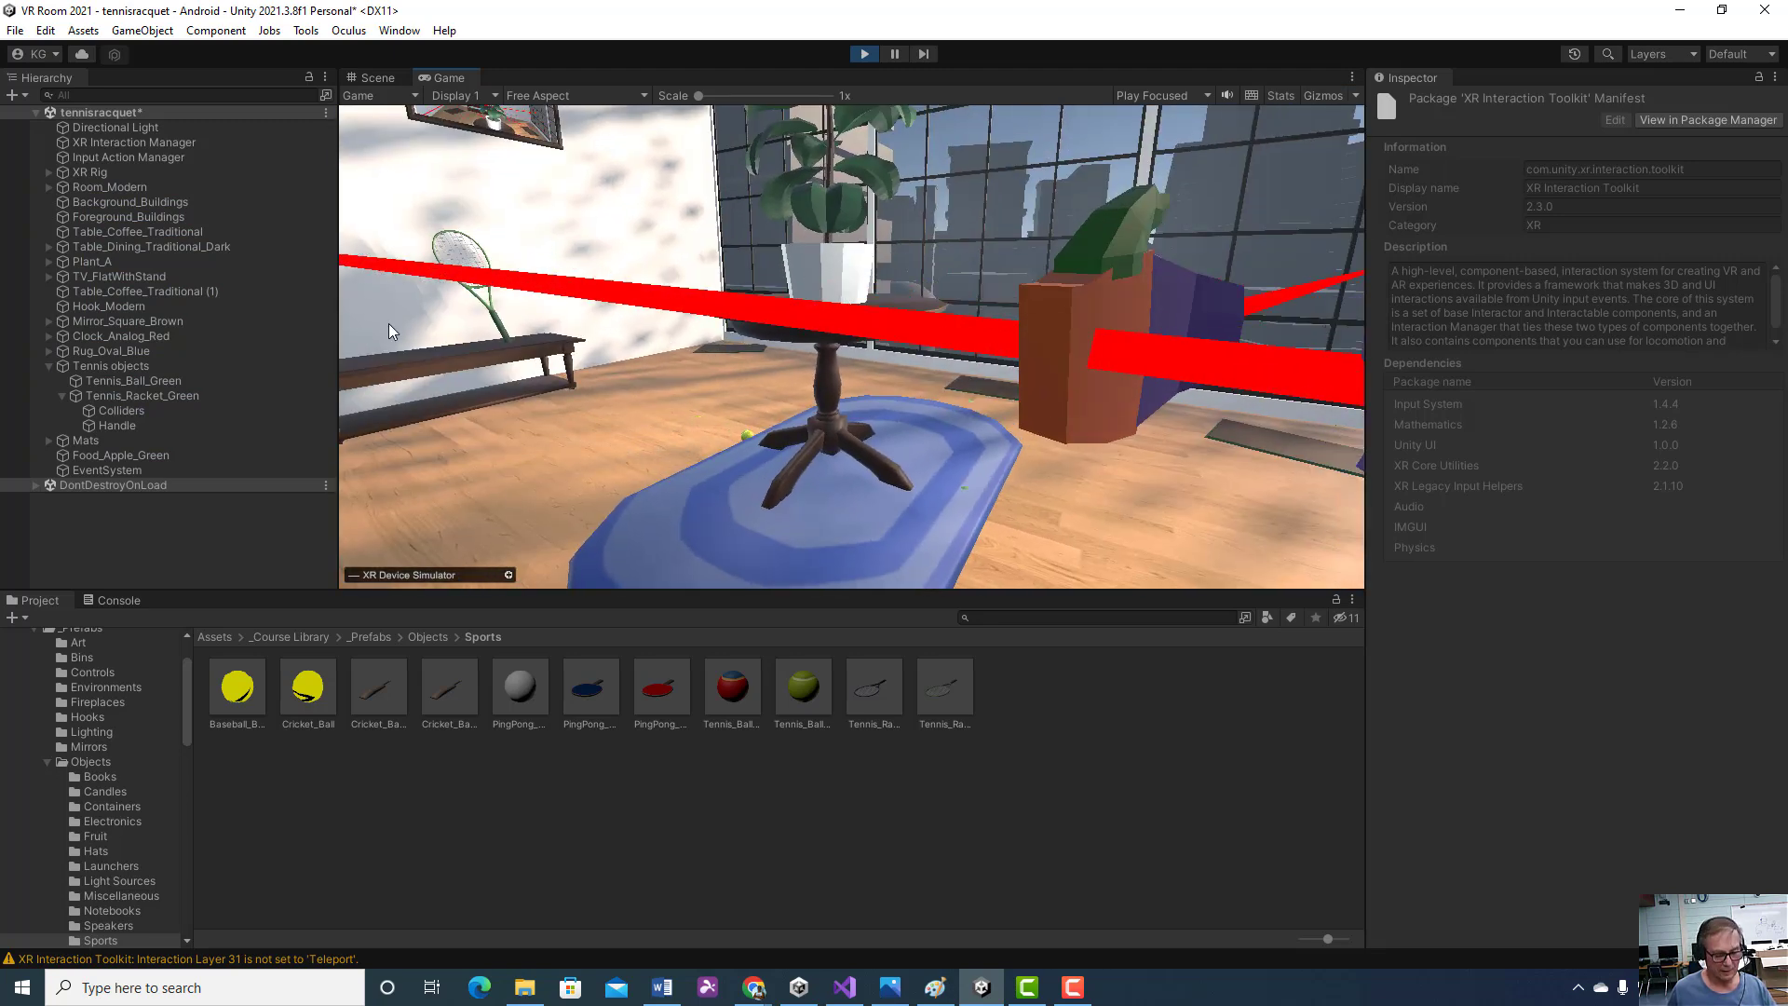
key(w)
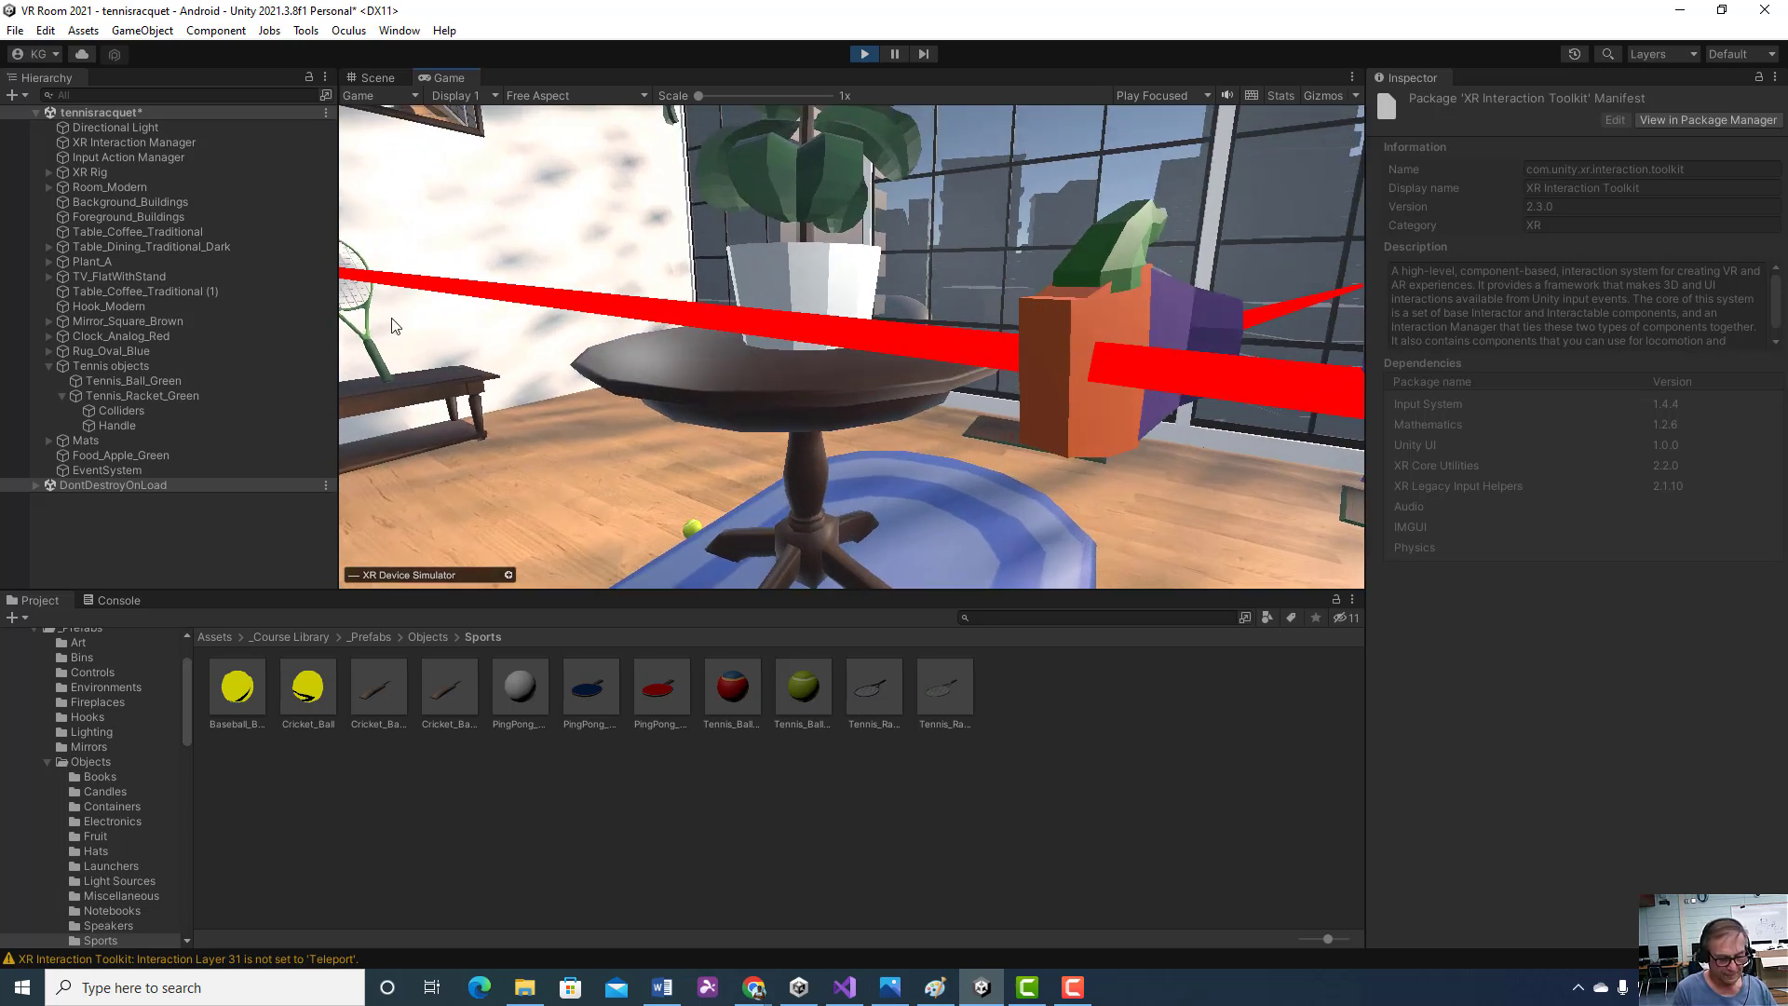
right_drag(393, 325, 1091, 321)
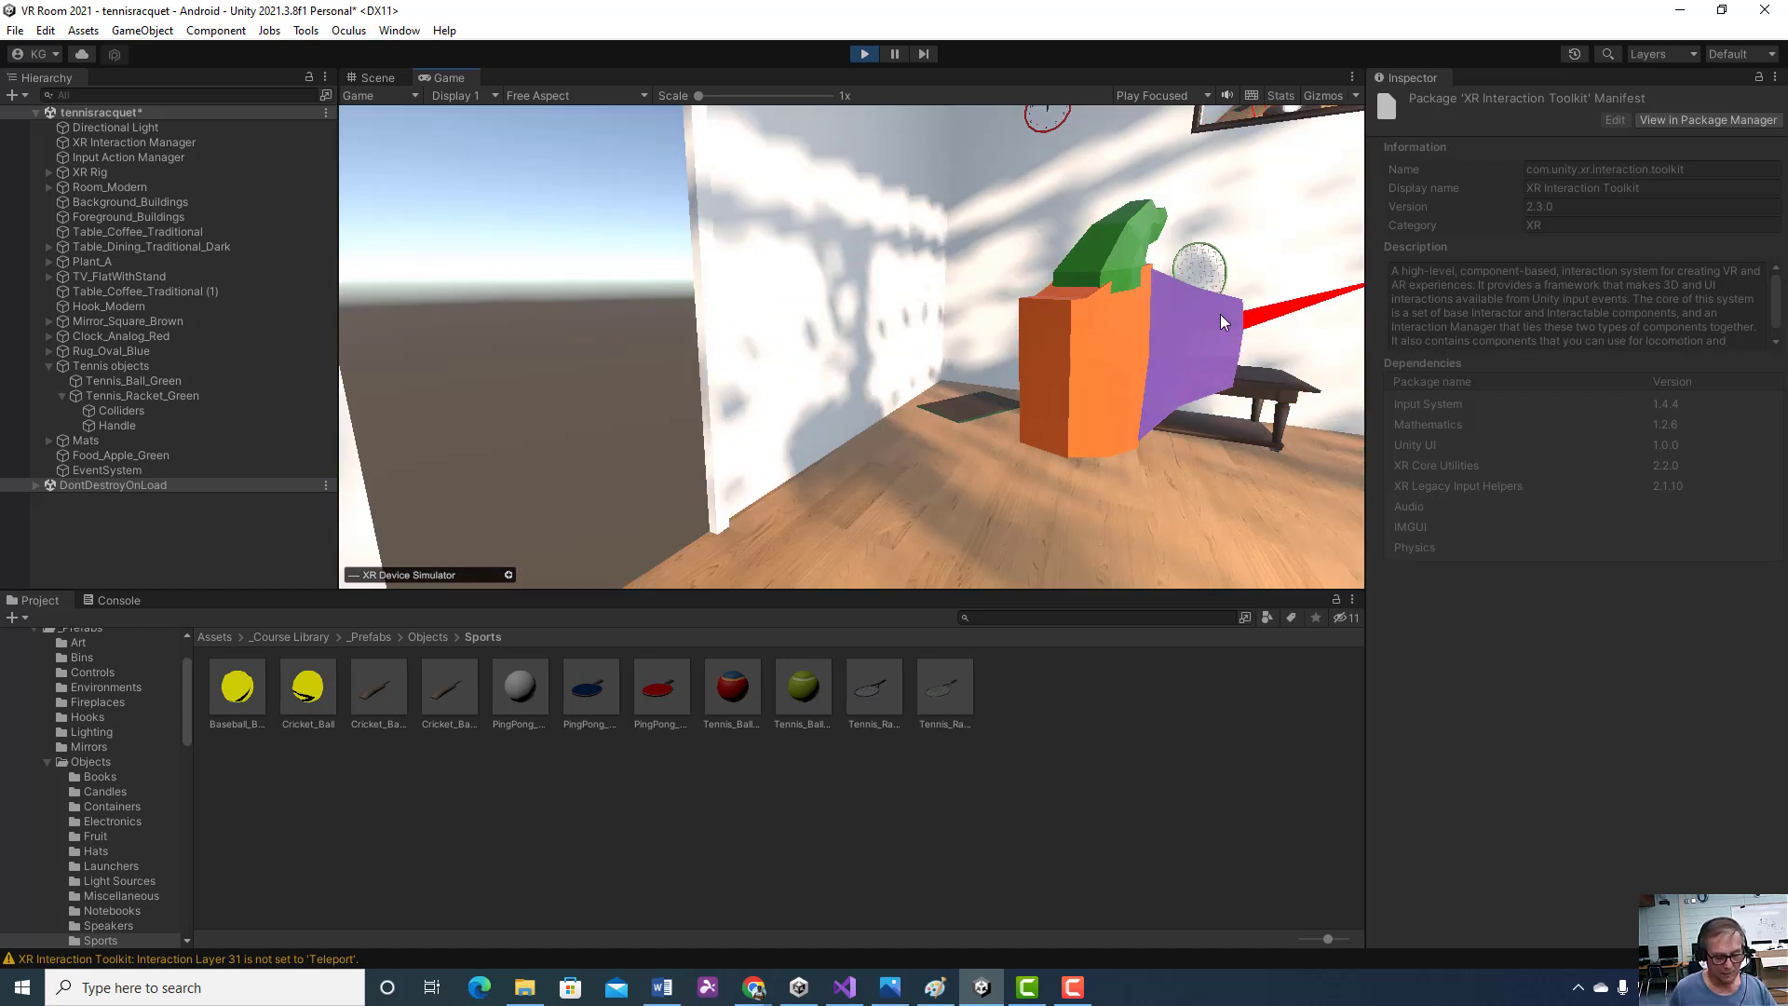
right_drag(1220, 315, 1220, 314)
right_drag(1373, 318, 1442, 328)
right_drag(1270, 352, 97, 276)
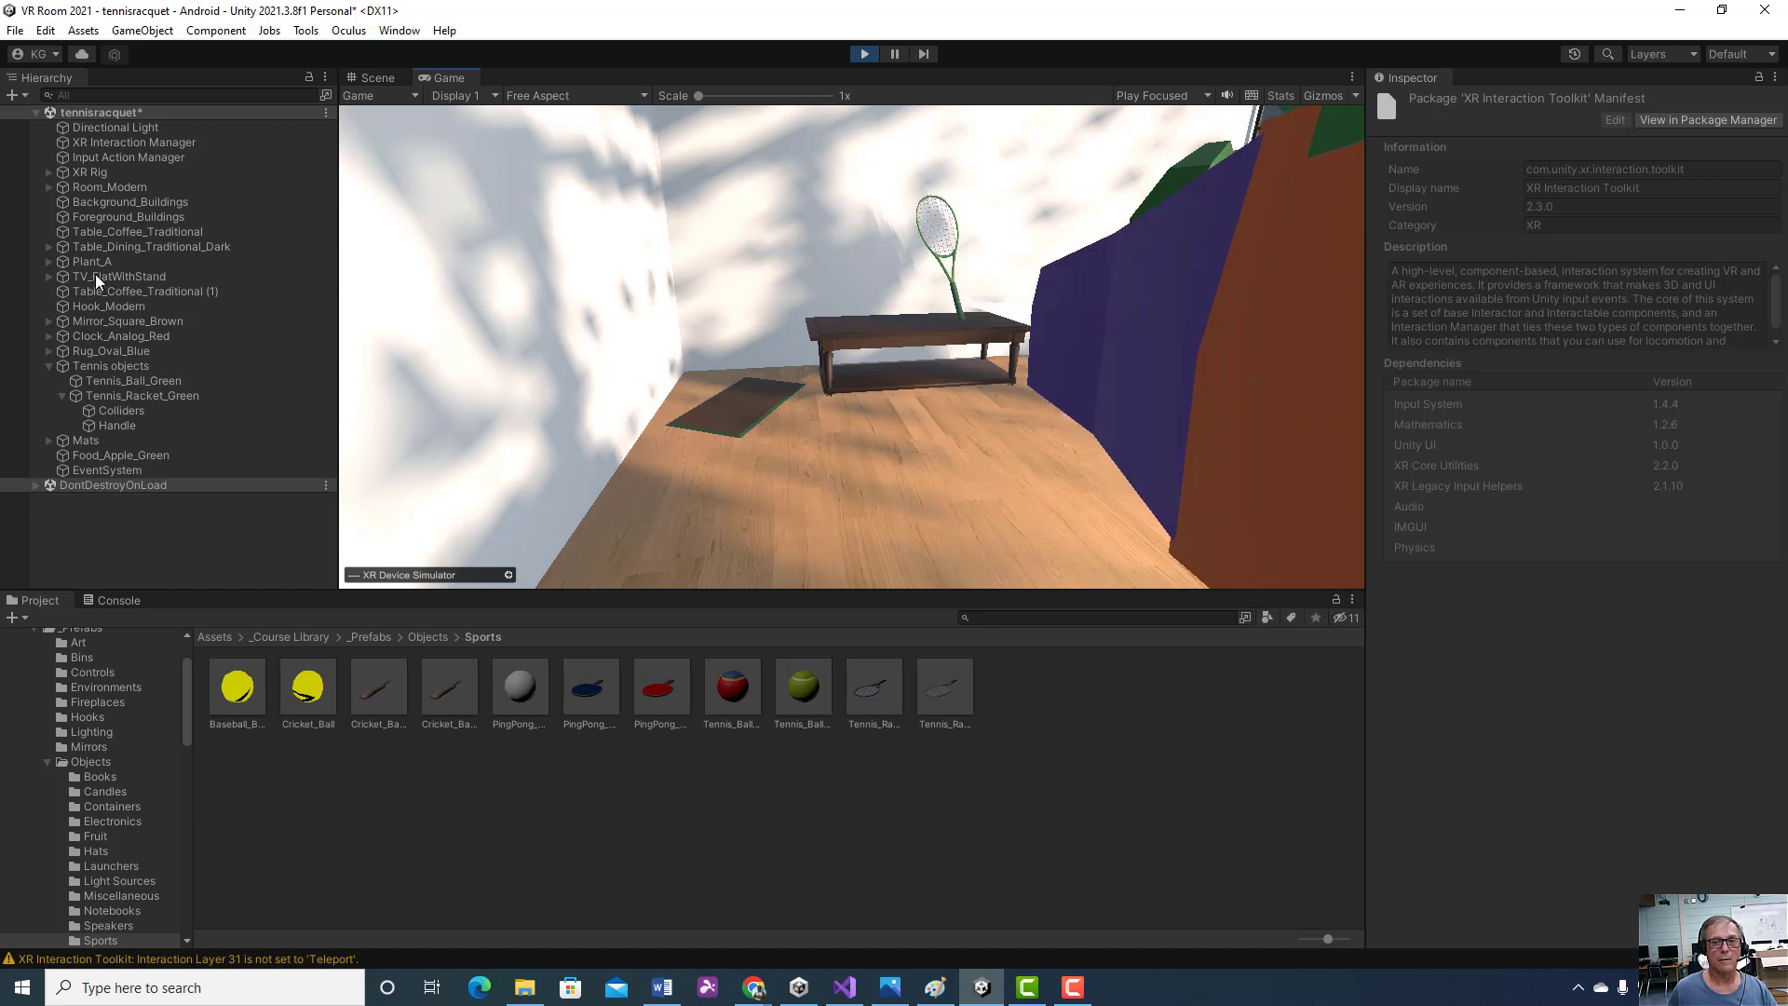
key(g)
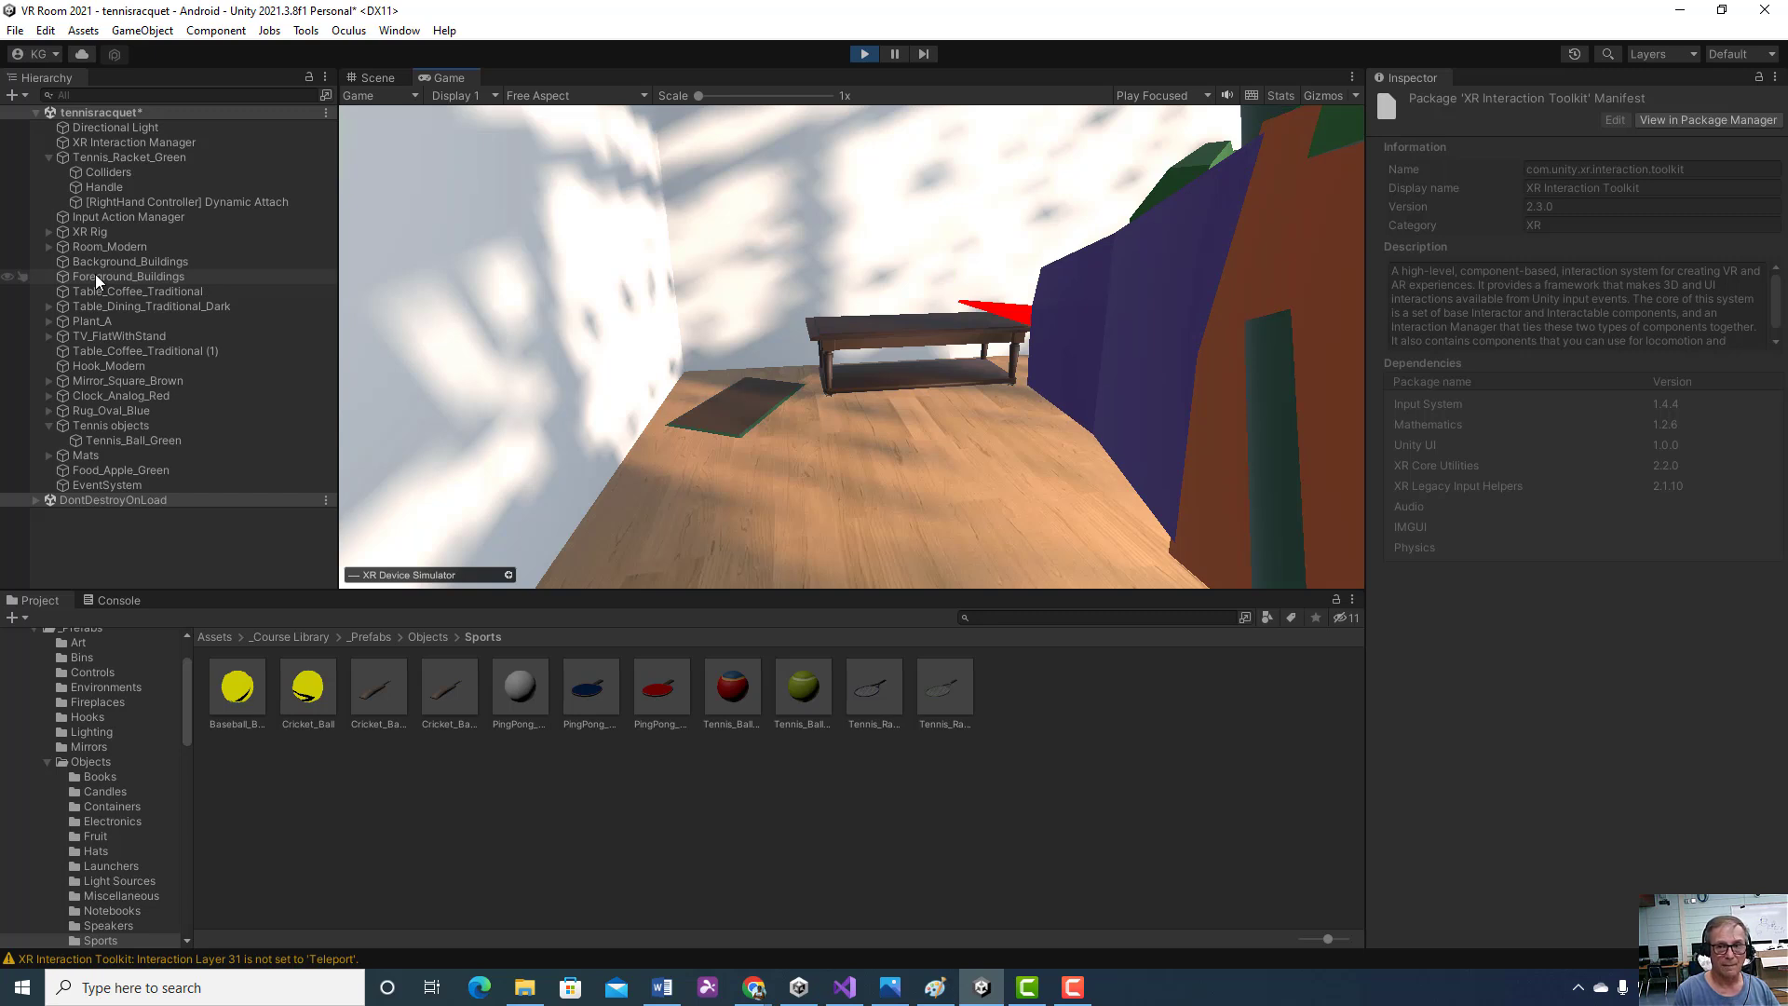
- Move forward and back with the racket held, turn to view it in the hand, and stop play mode
key(w)
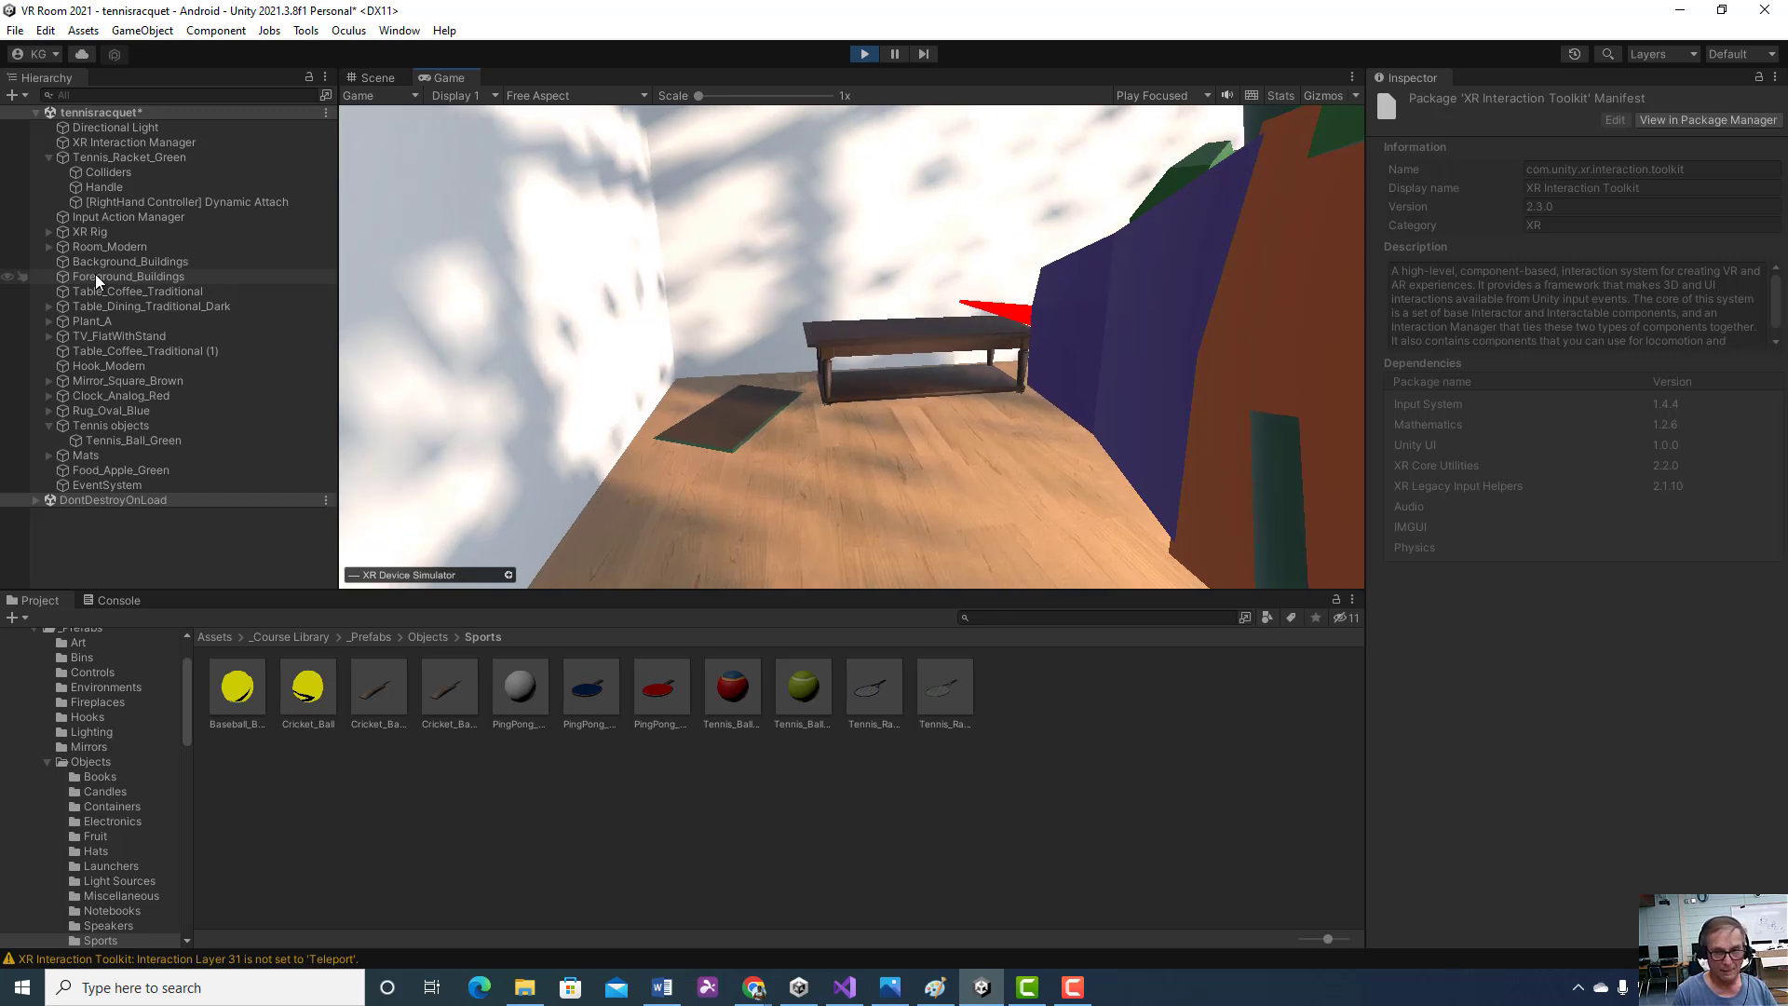
key(s)
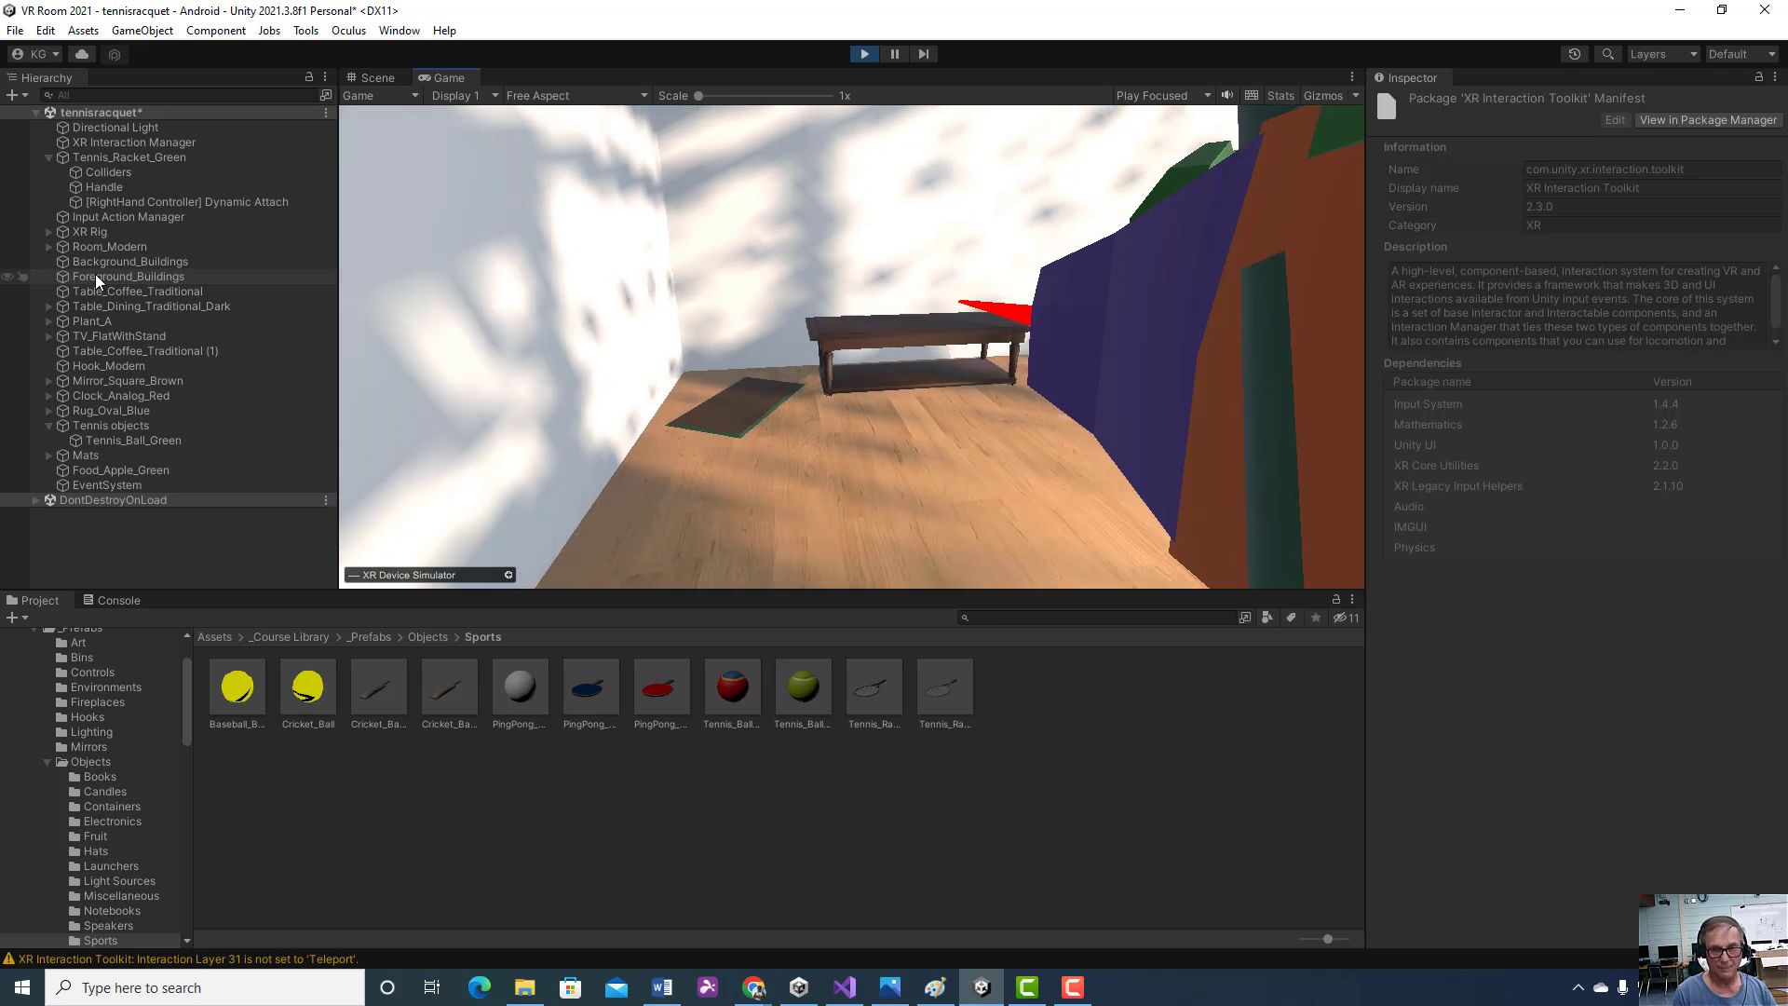
right_drag(95, 273, 190, 231)
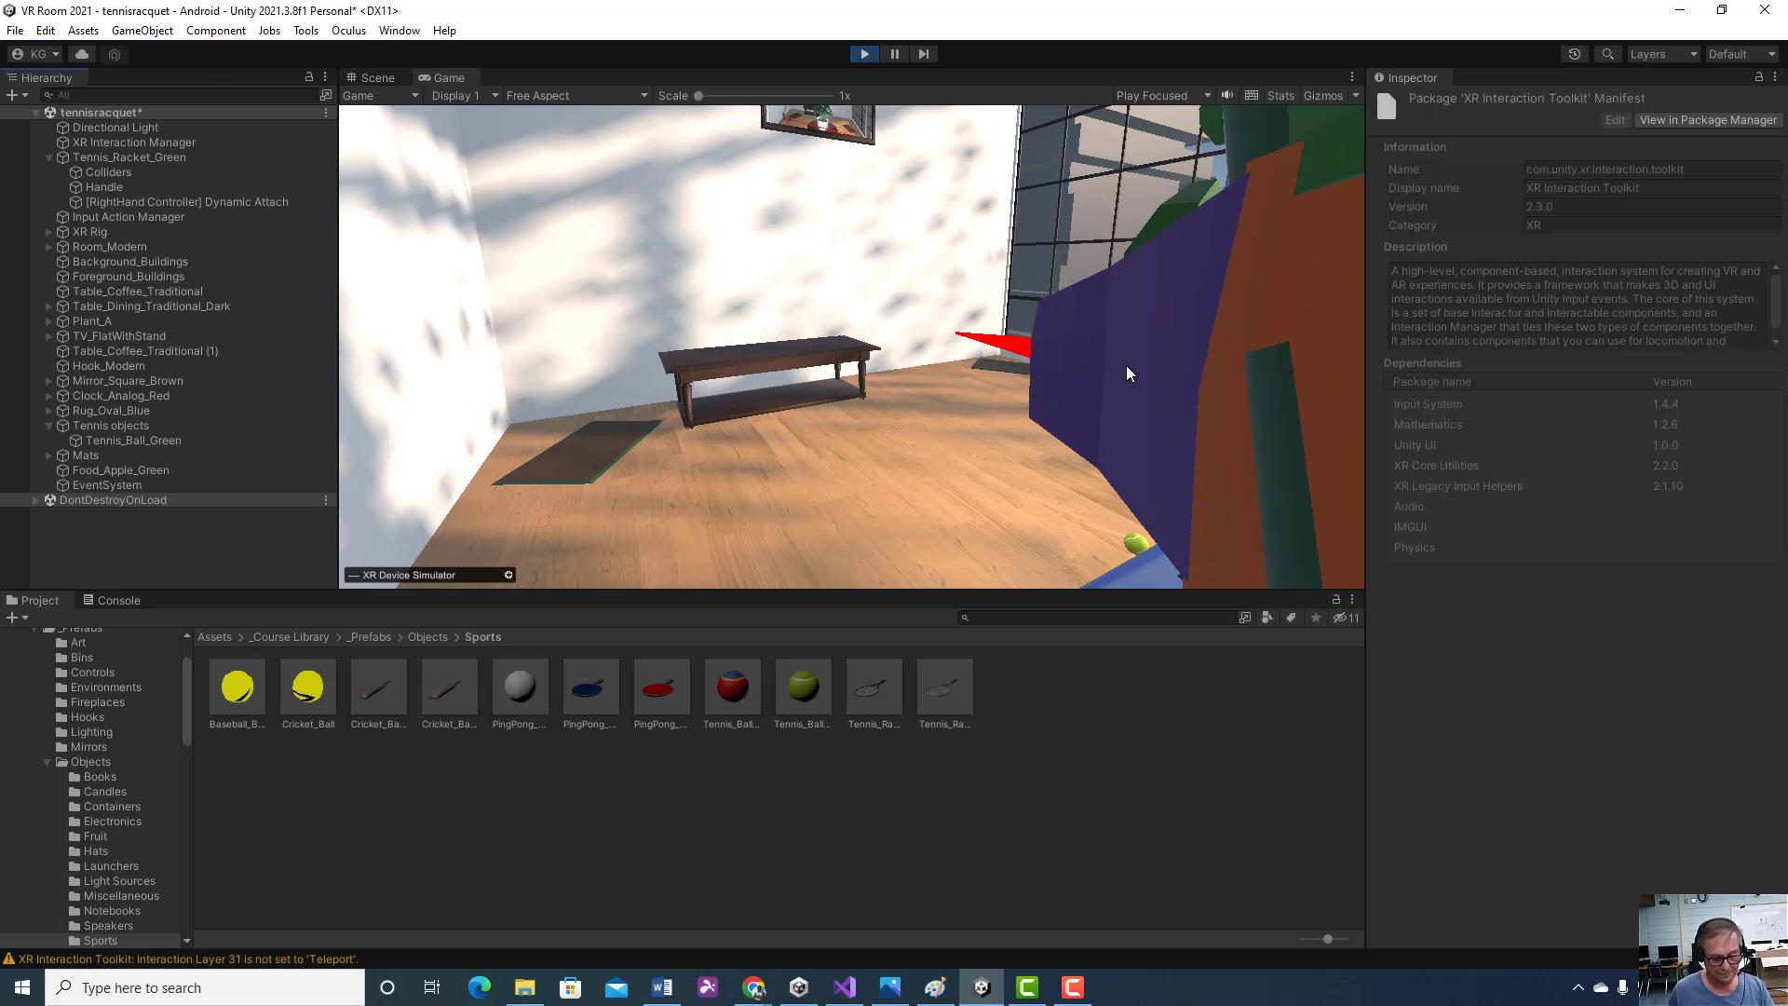
right_drag(1121, 361, 999, 48)
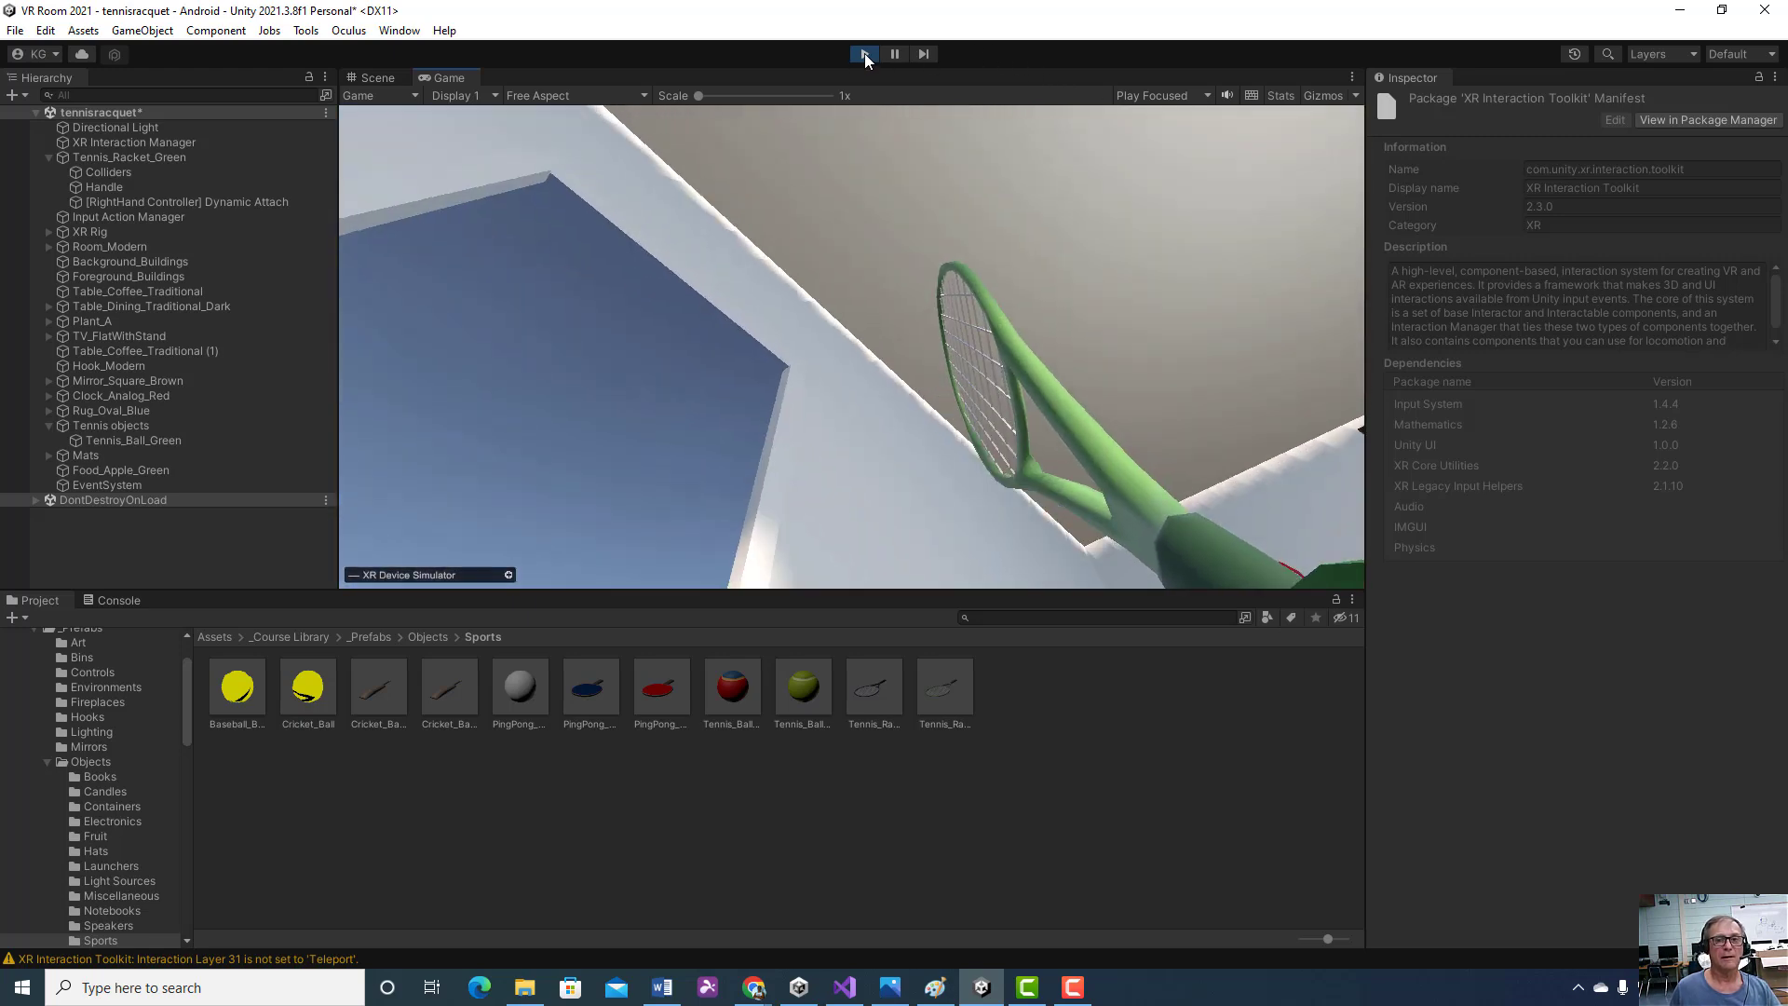
click(864, 53)
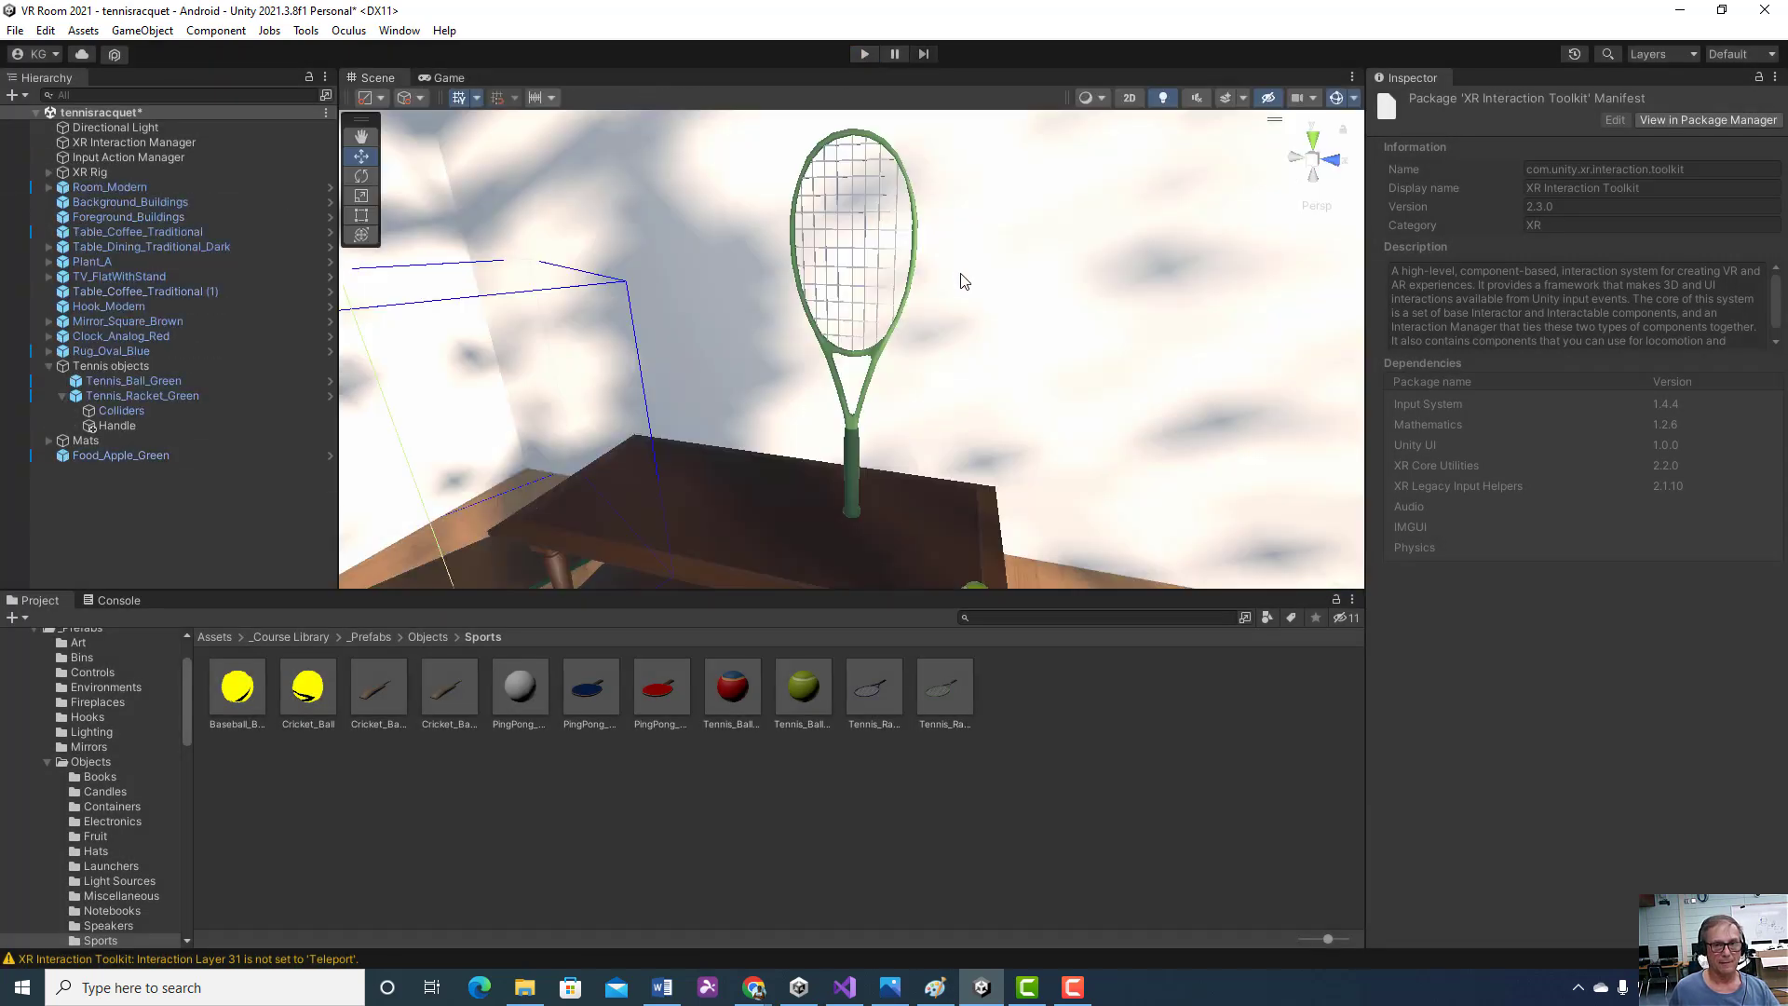
- Examine the racket and its surroundings in the Scene view, pulling back until the room is seen from outside
right_drag(997, 283, 926, 292)
right_click(925, 316)
right_click(914, 306)
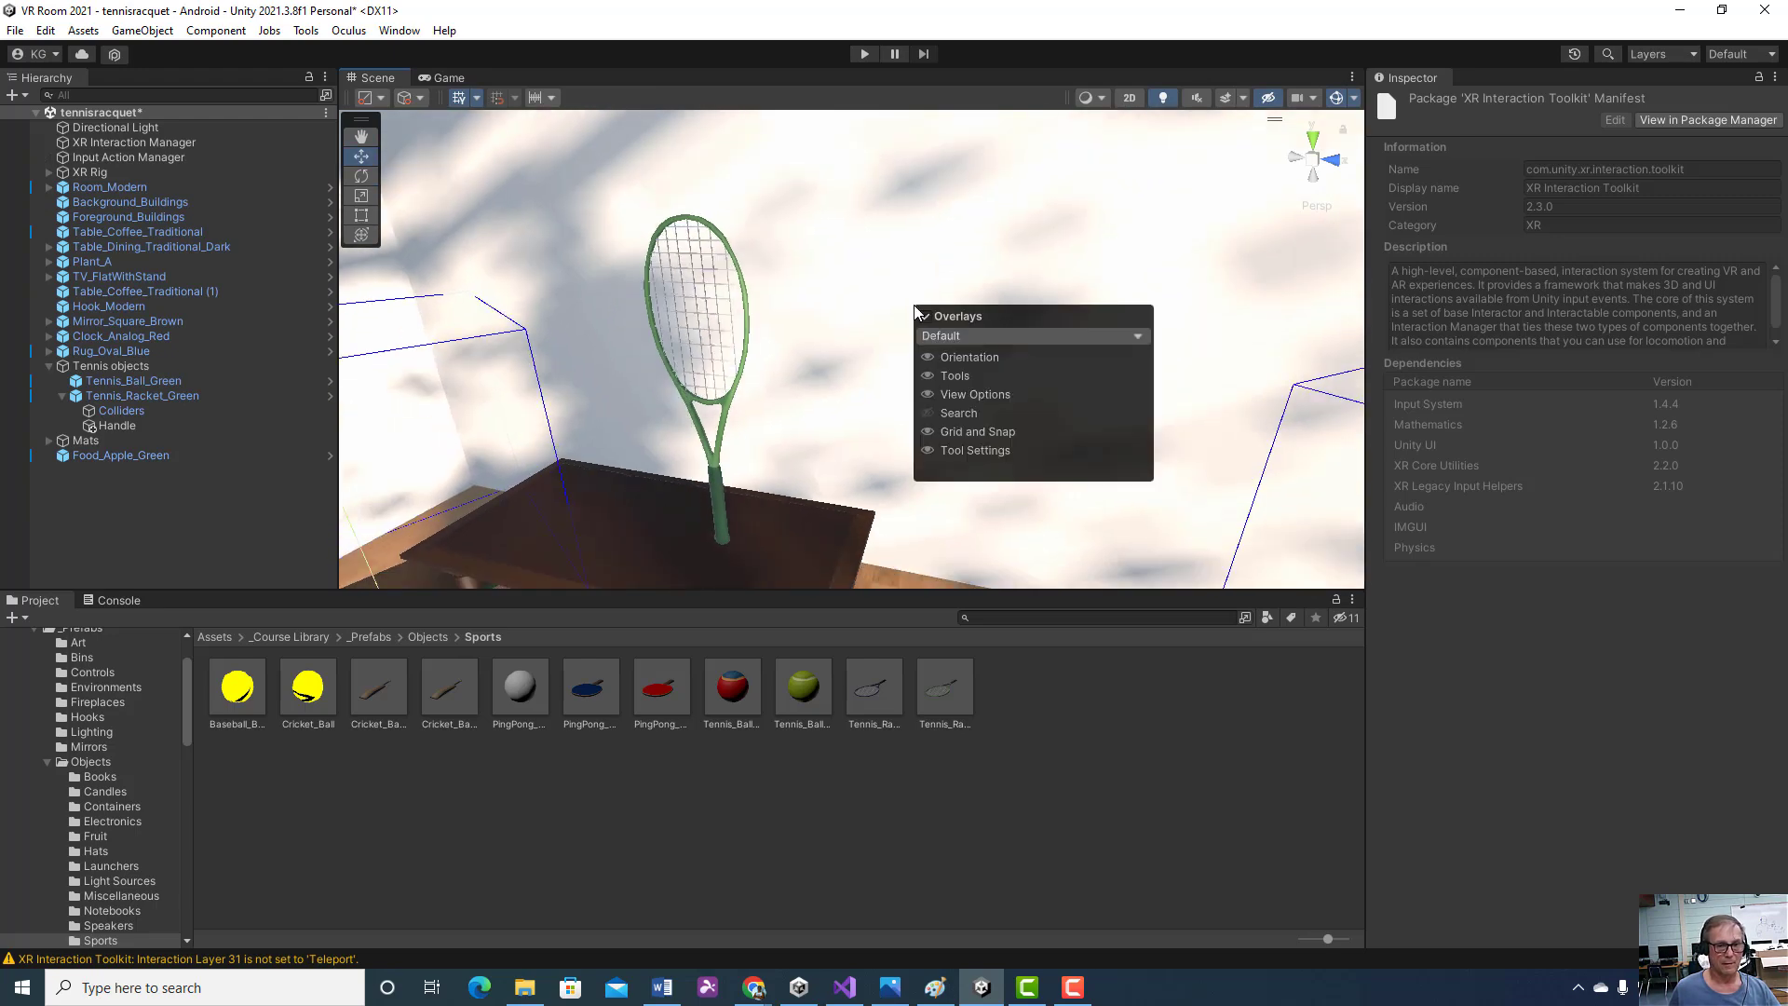
right_click(840, 321)
scroll(806, 326, up, 5)
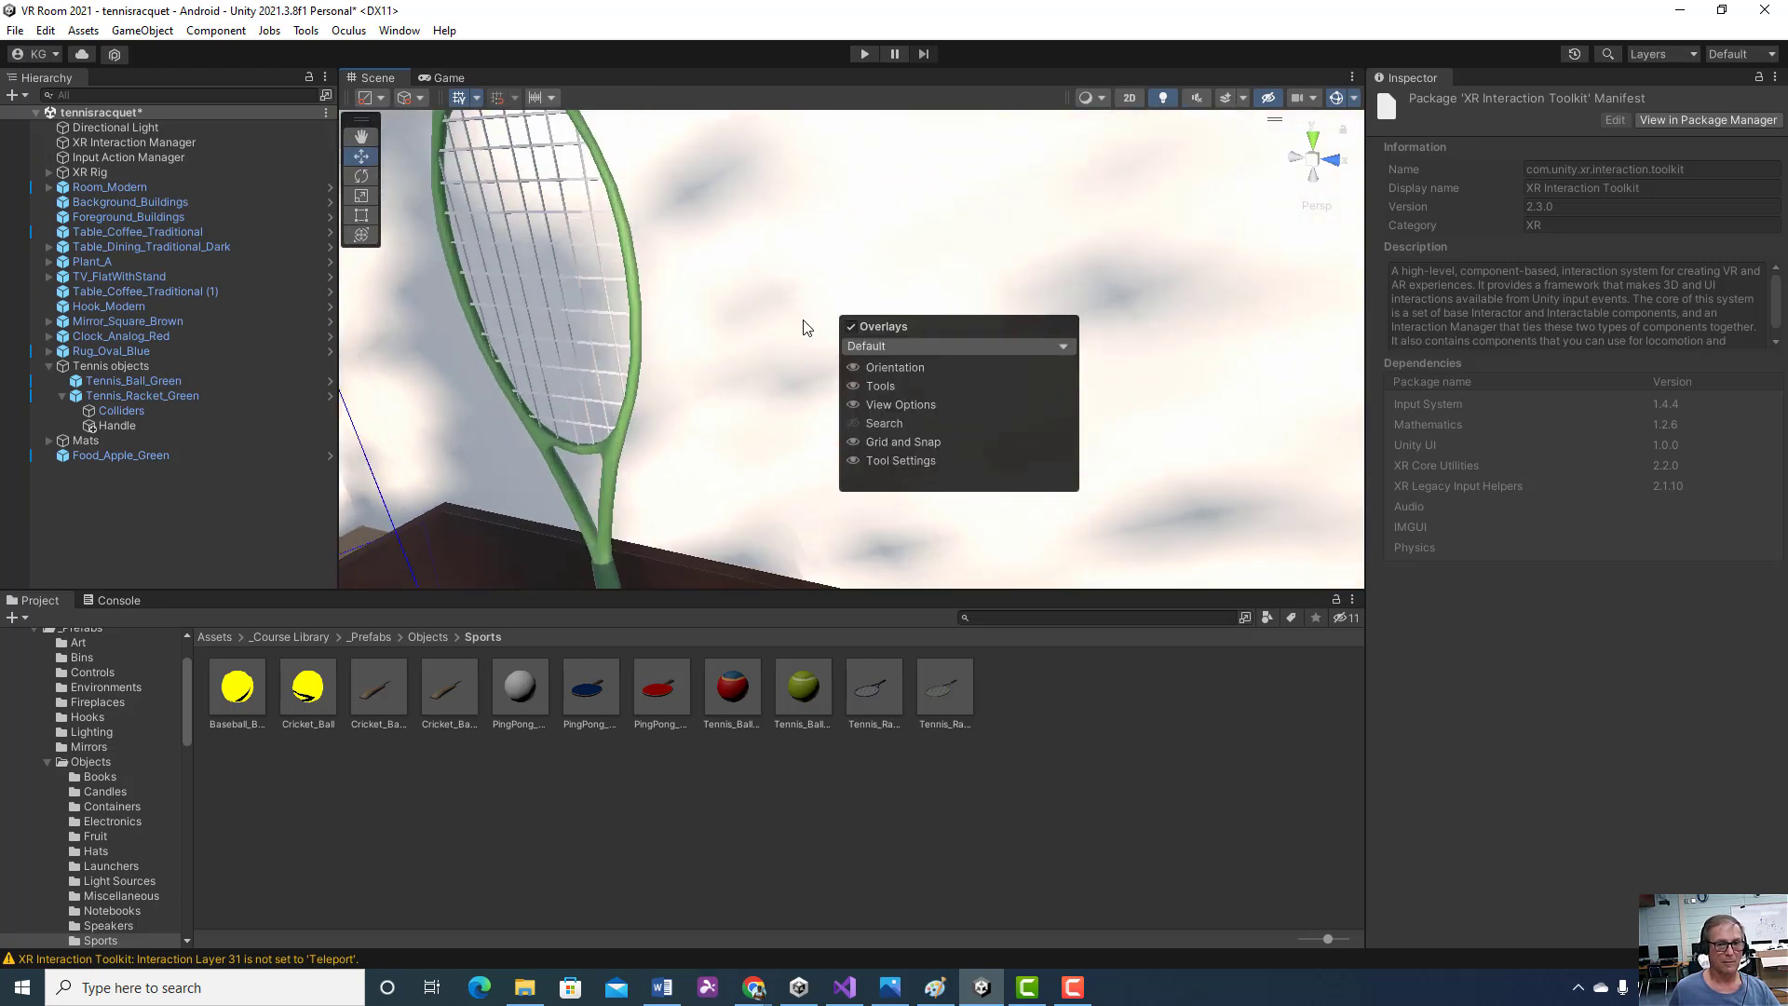
scroll(806, 326, down, 10)
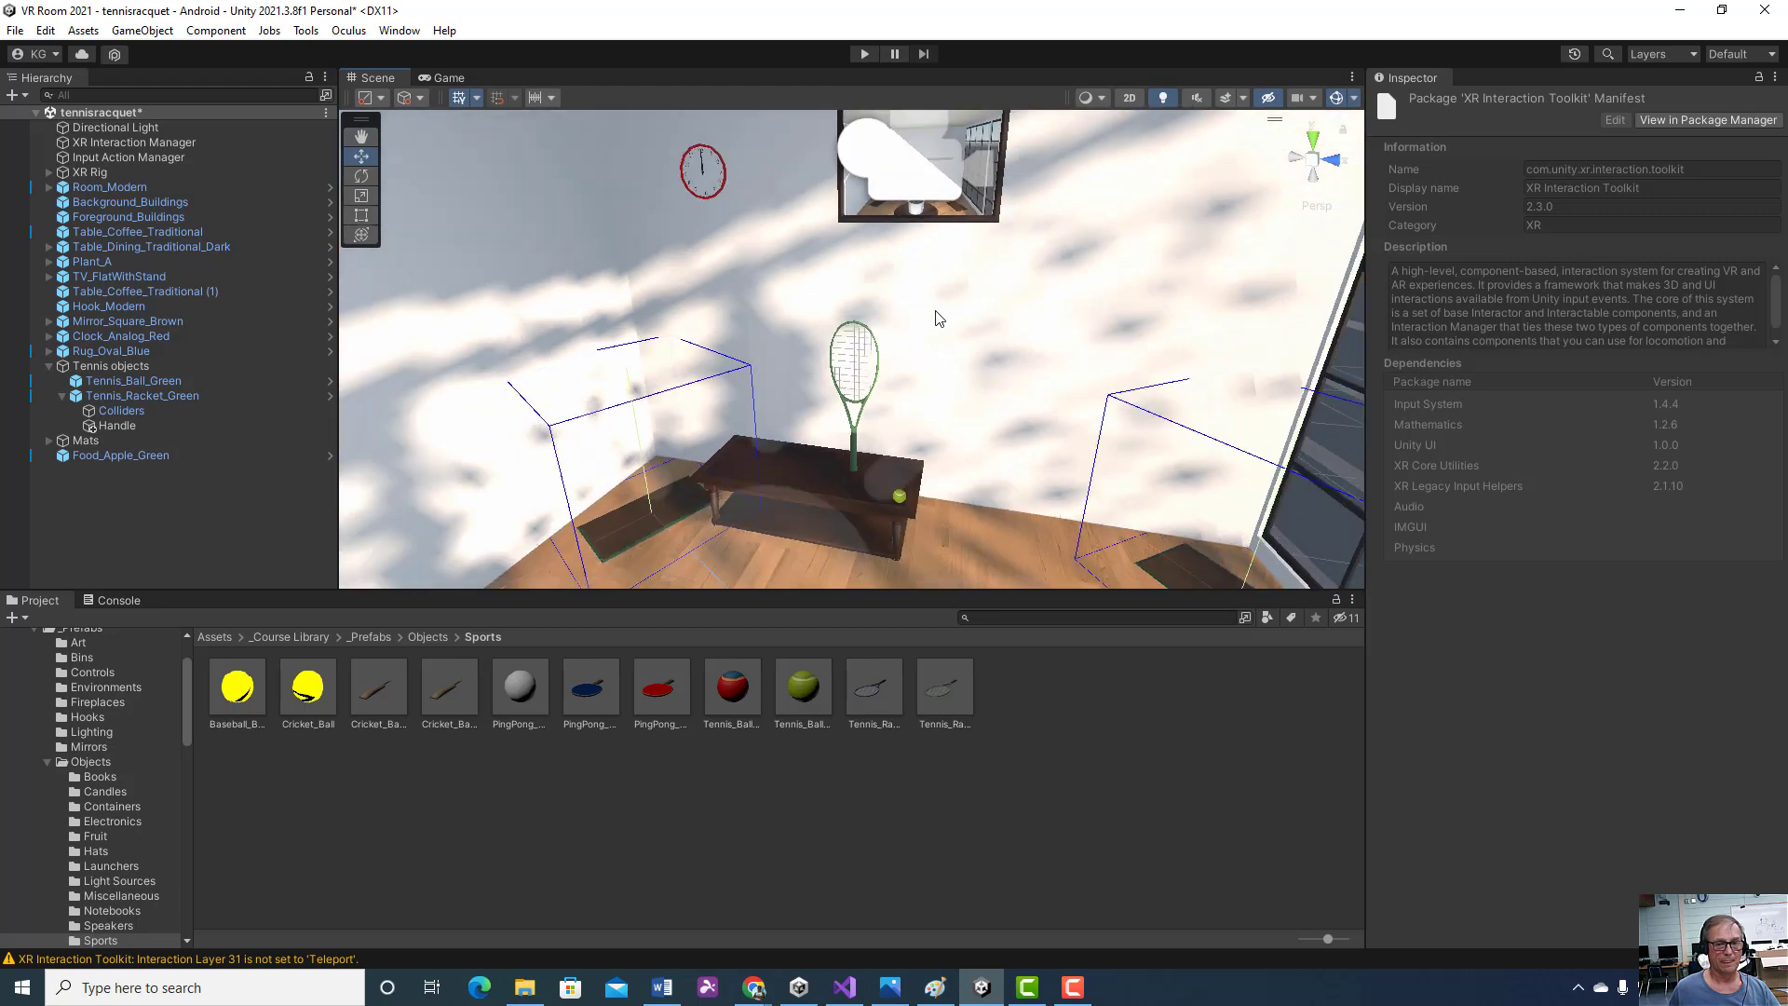
scroll(939, 317, down, 8)
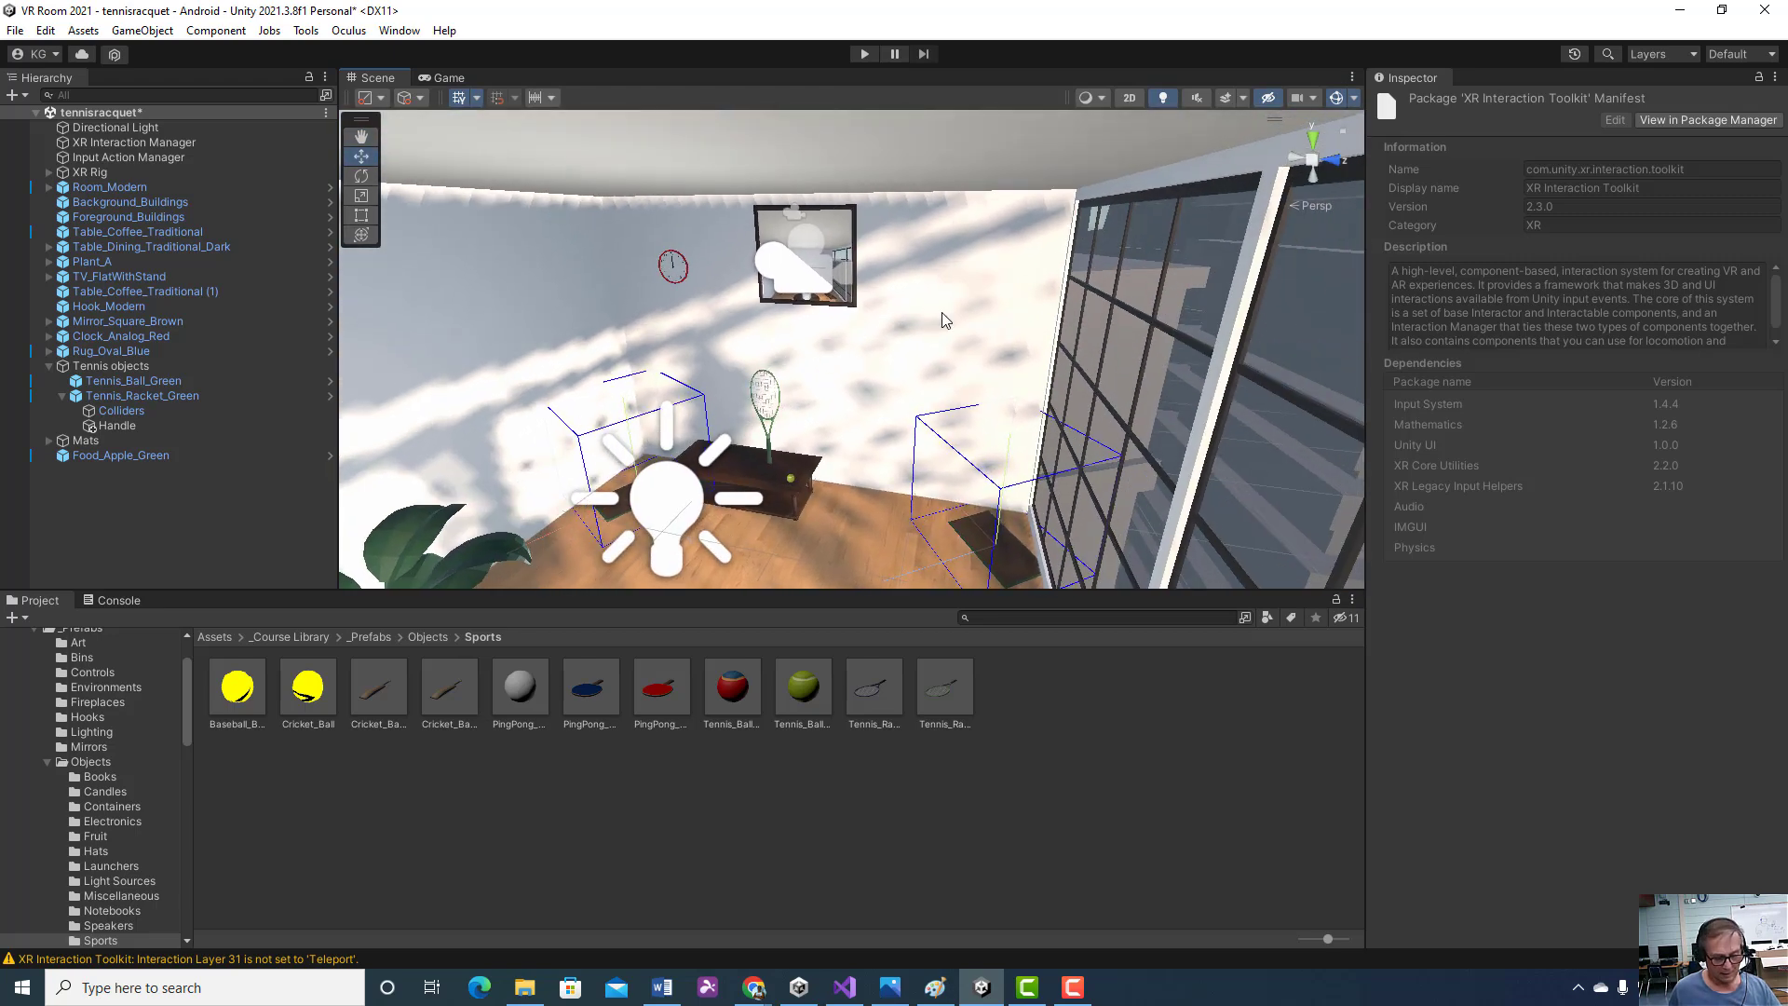
right_click(941, 311)
right_click(793, 372)
right_click(765, 370)
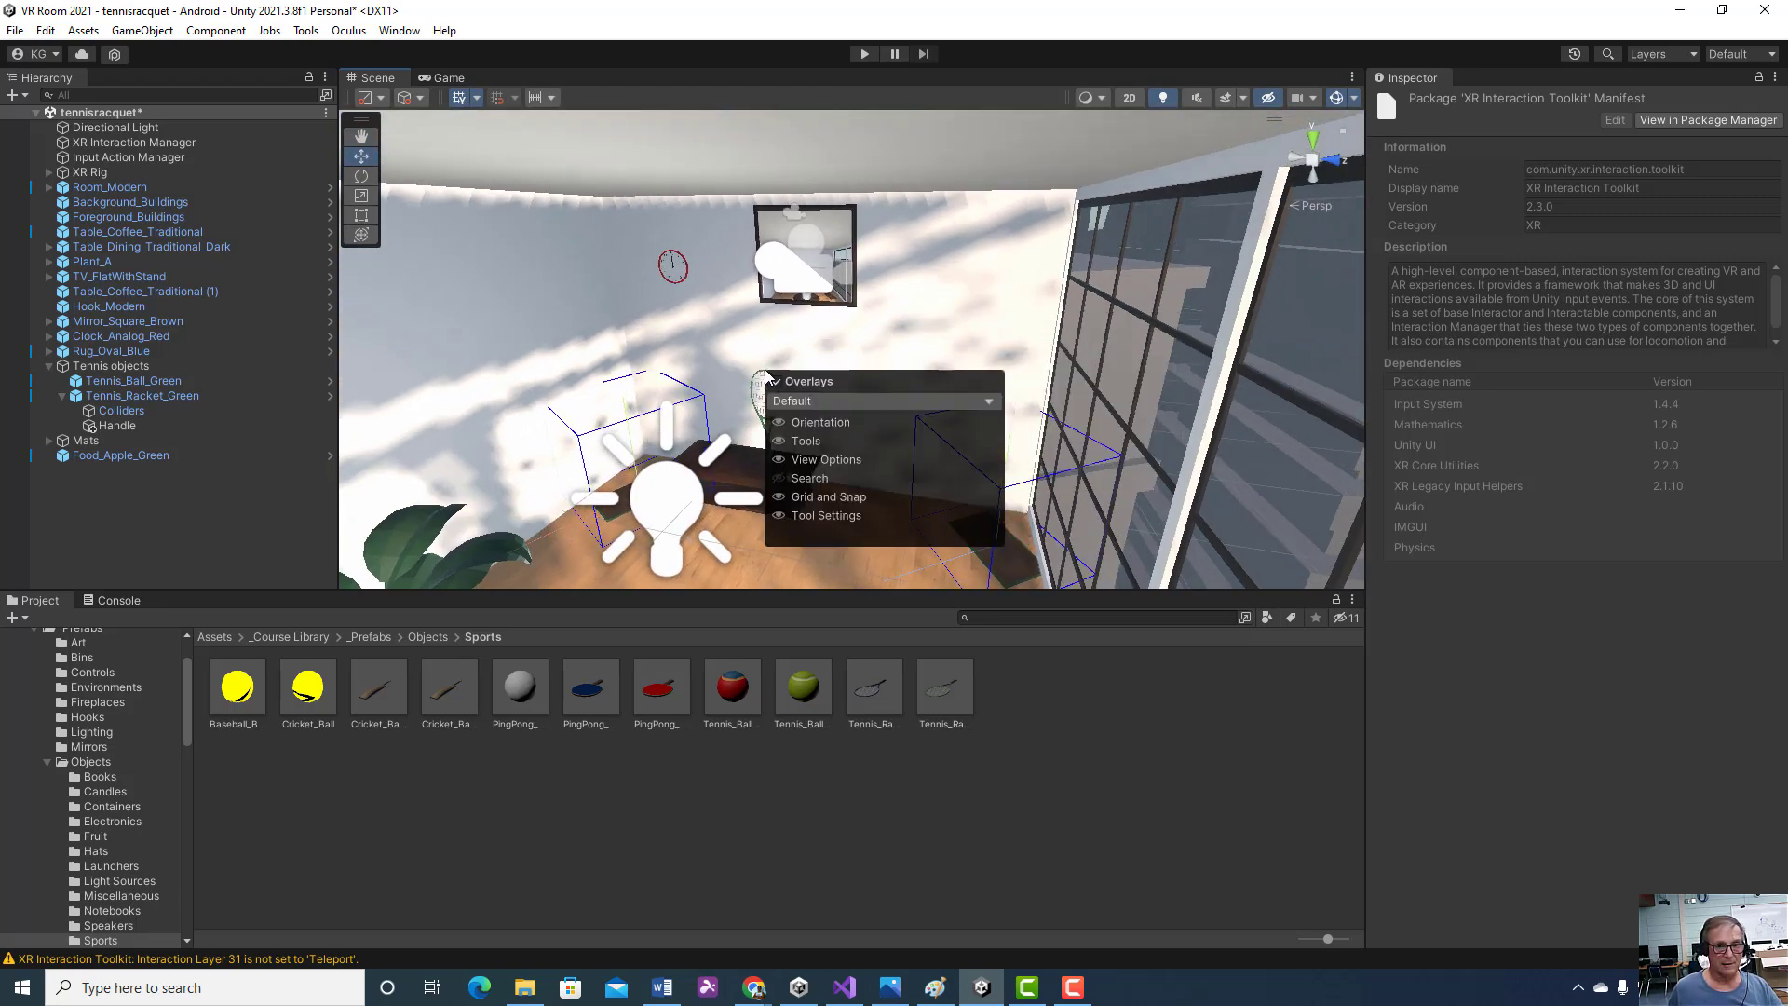
click(710, 376)
right_click(710, 376)
right_click(655, 366)
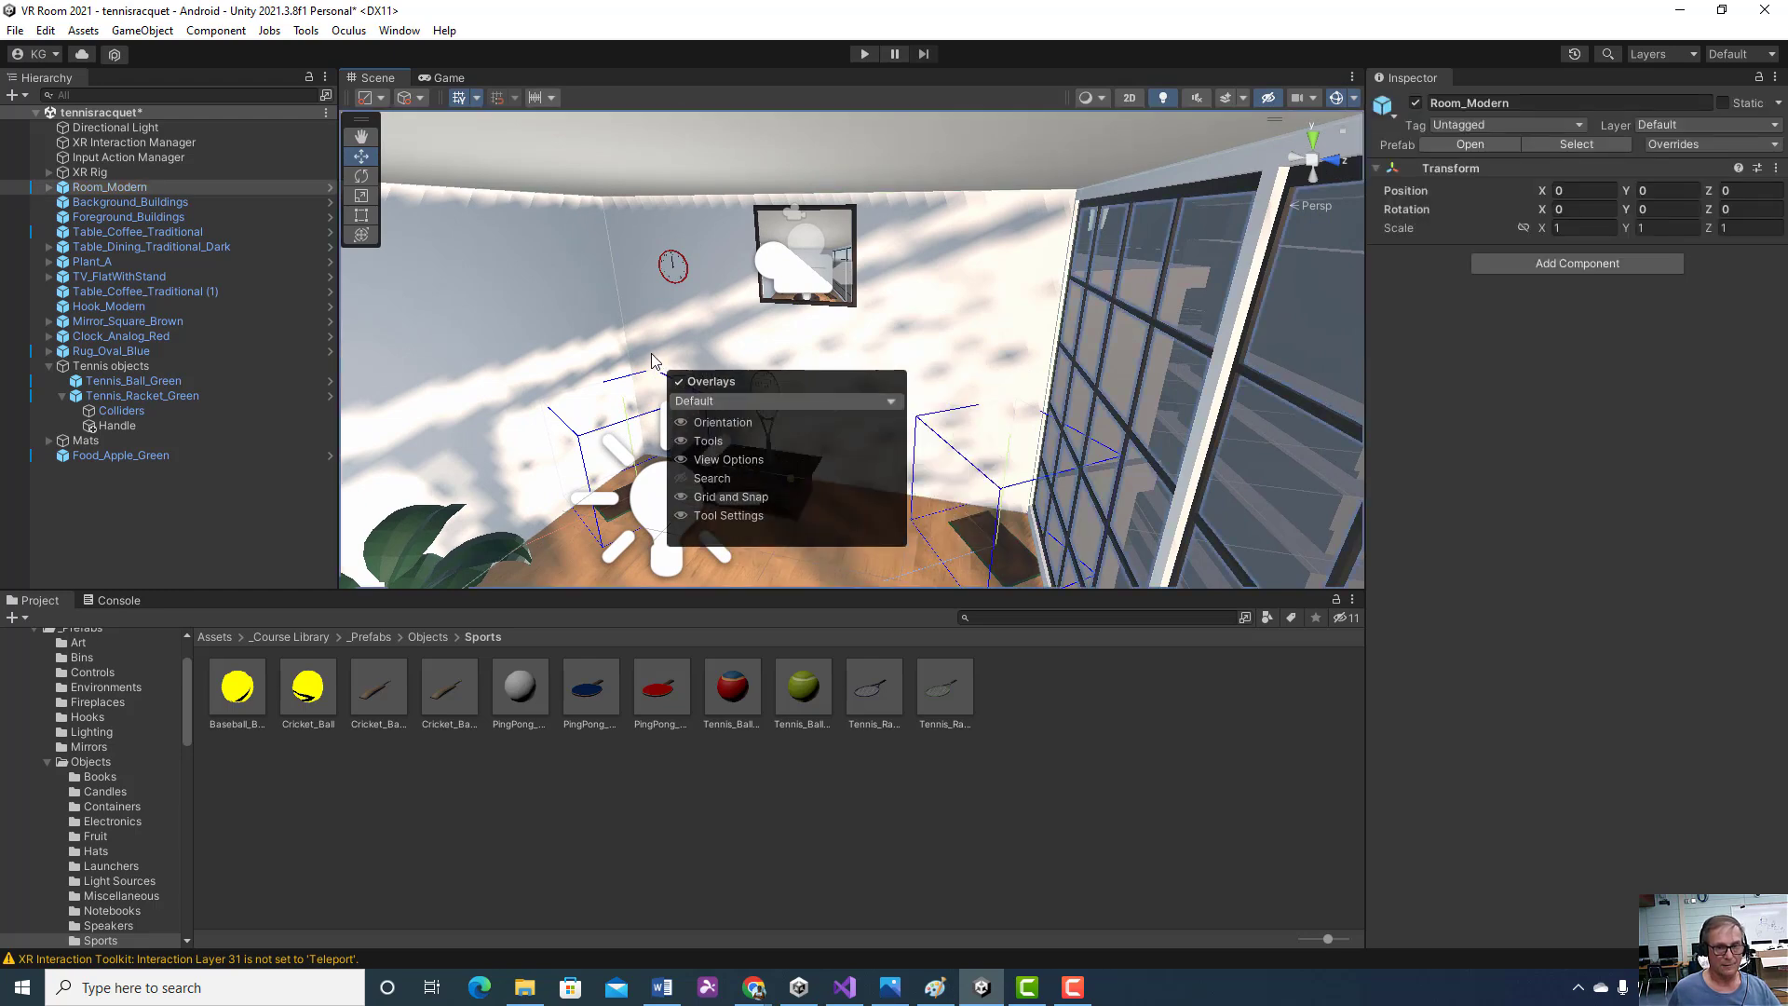
right_click(532, 369)
right_drag(531, 370, 903, 339)
scroll(903, 339, down, 3)
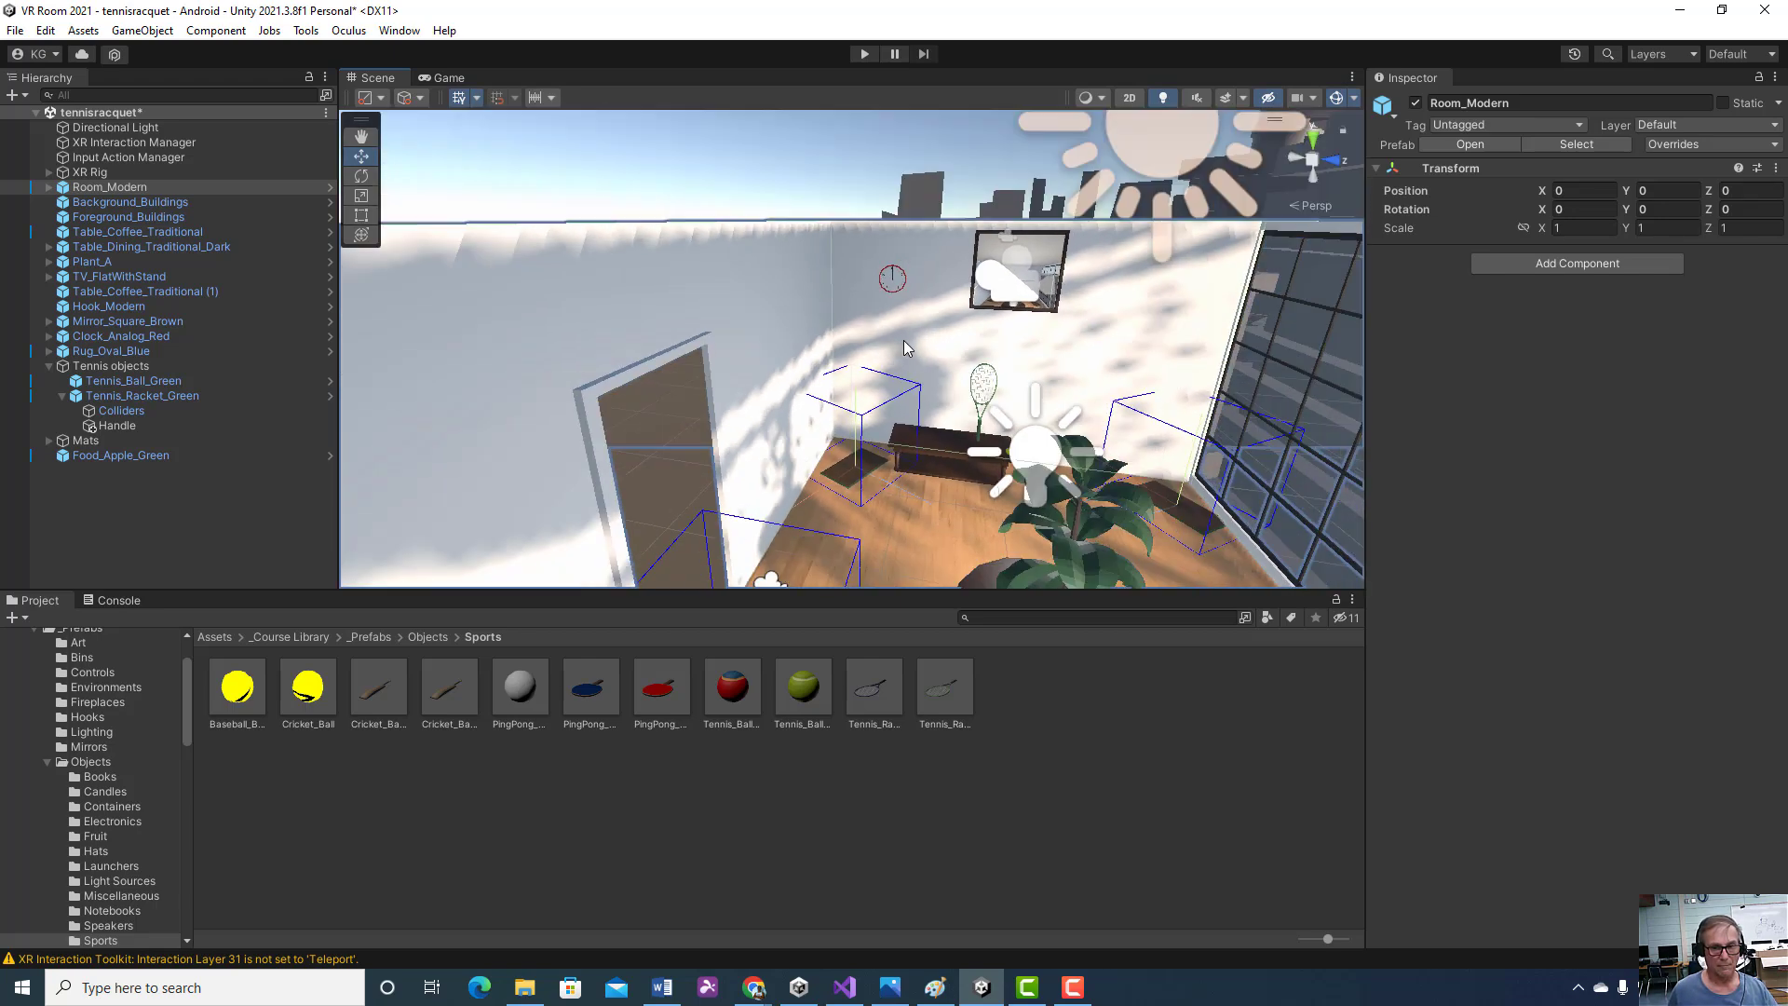
right_click(907, 339)
right_click(875, 338)
right_drag(873, 375, 922, 365)
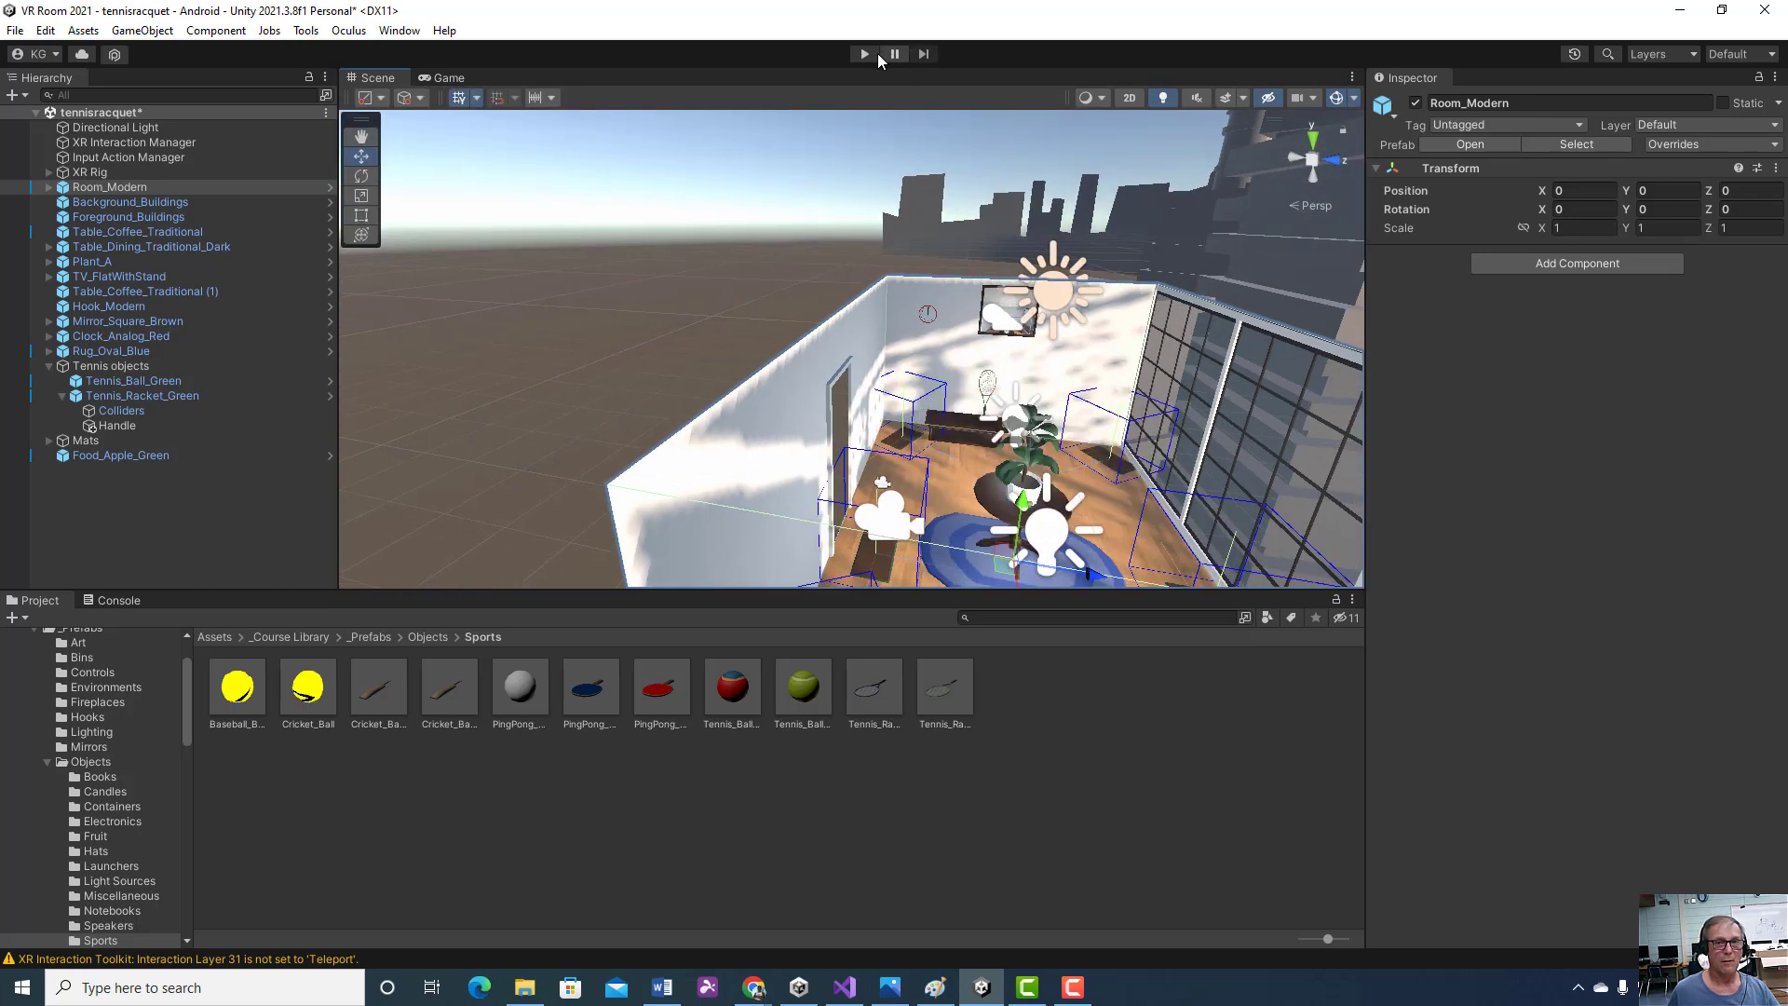
- Run the scene, turn toward the racket, aim the left controller at its handle and grab it
click(862, 54)
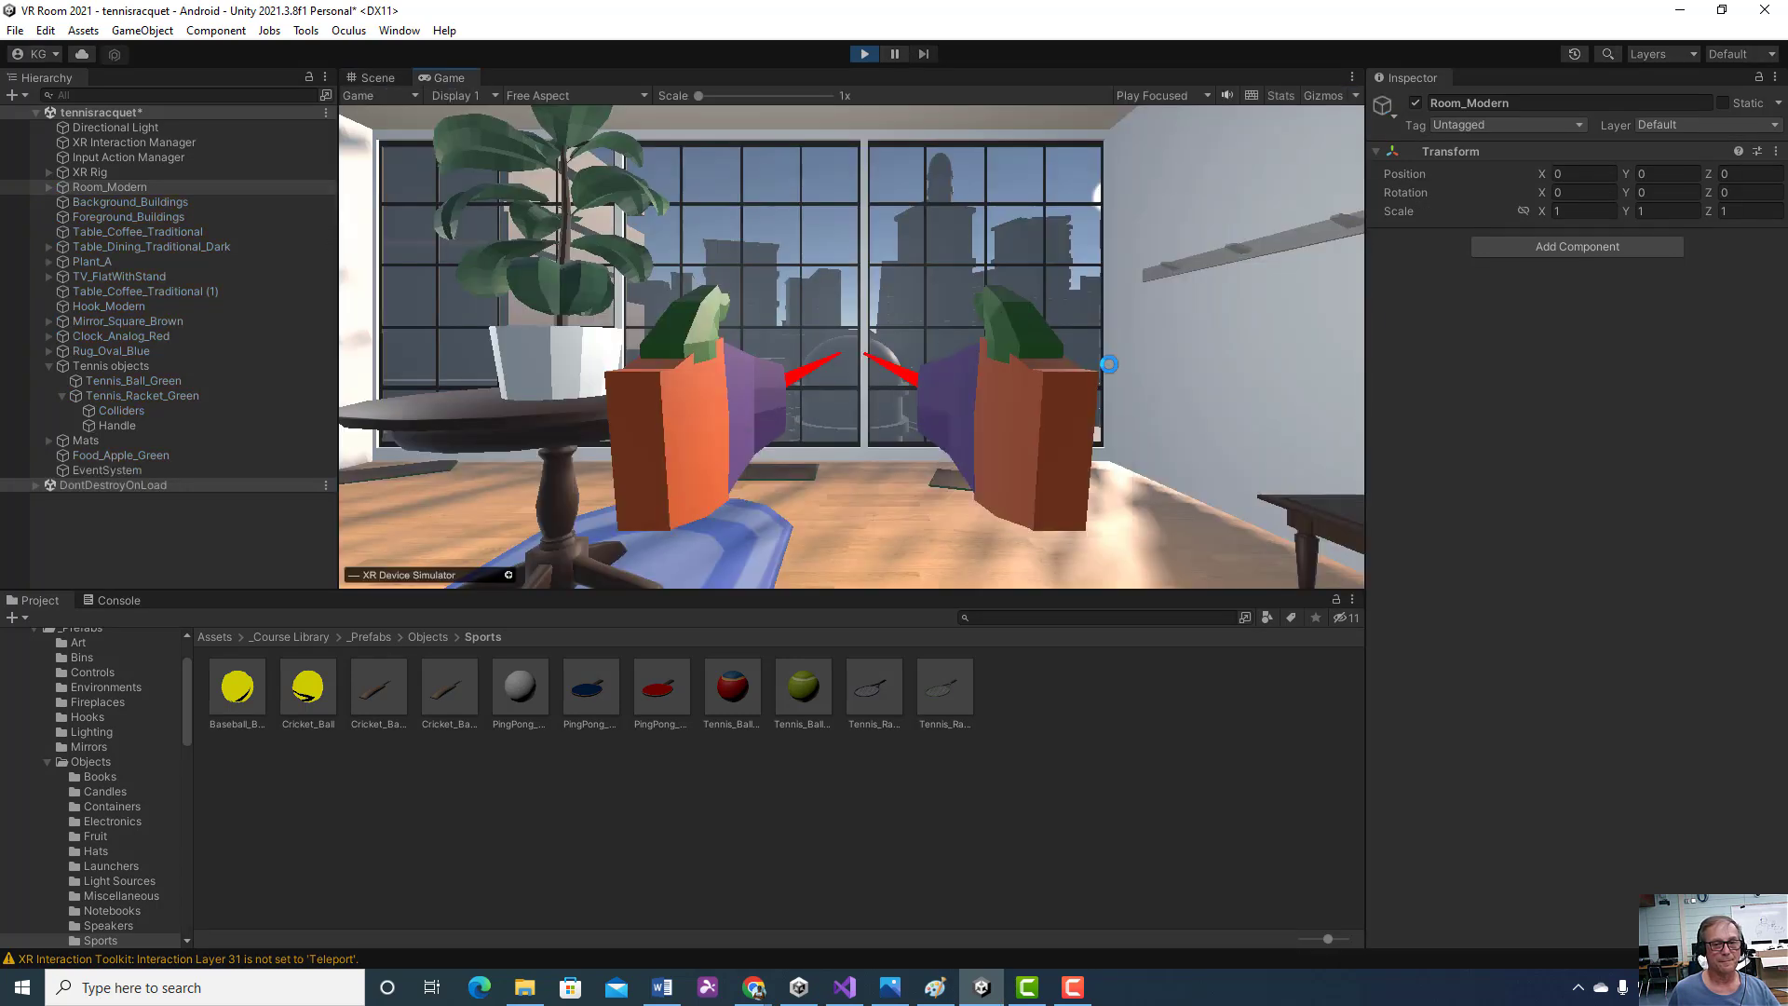
right_drag(1043, 391, 836, 384)
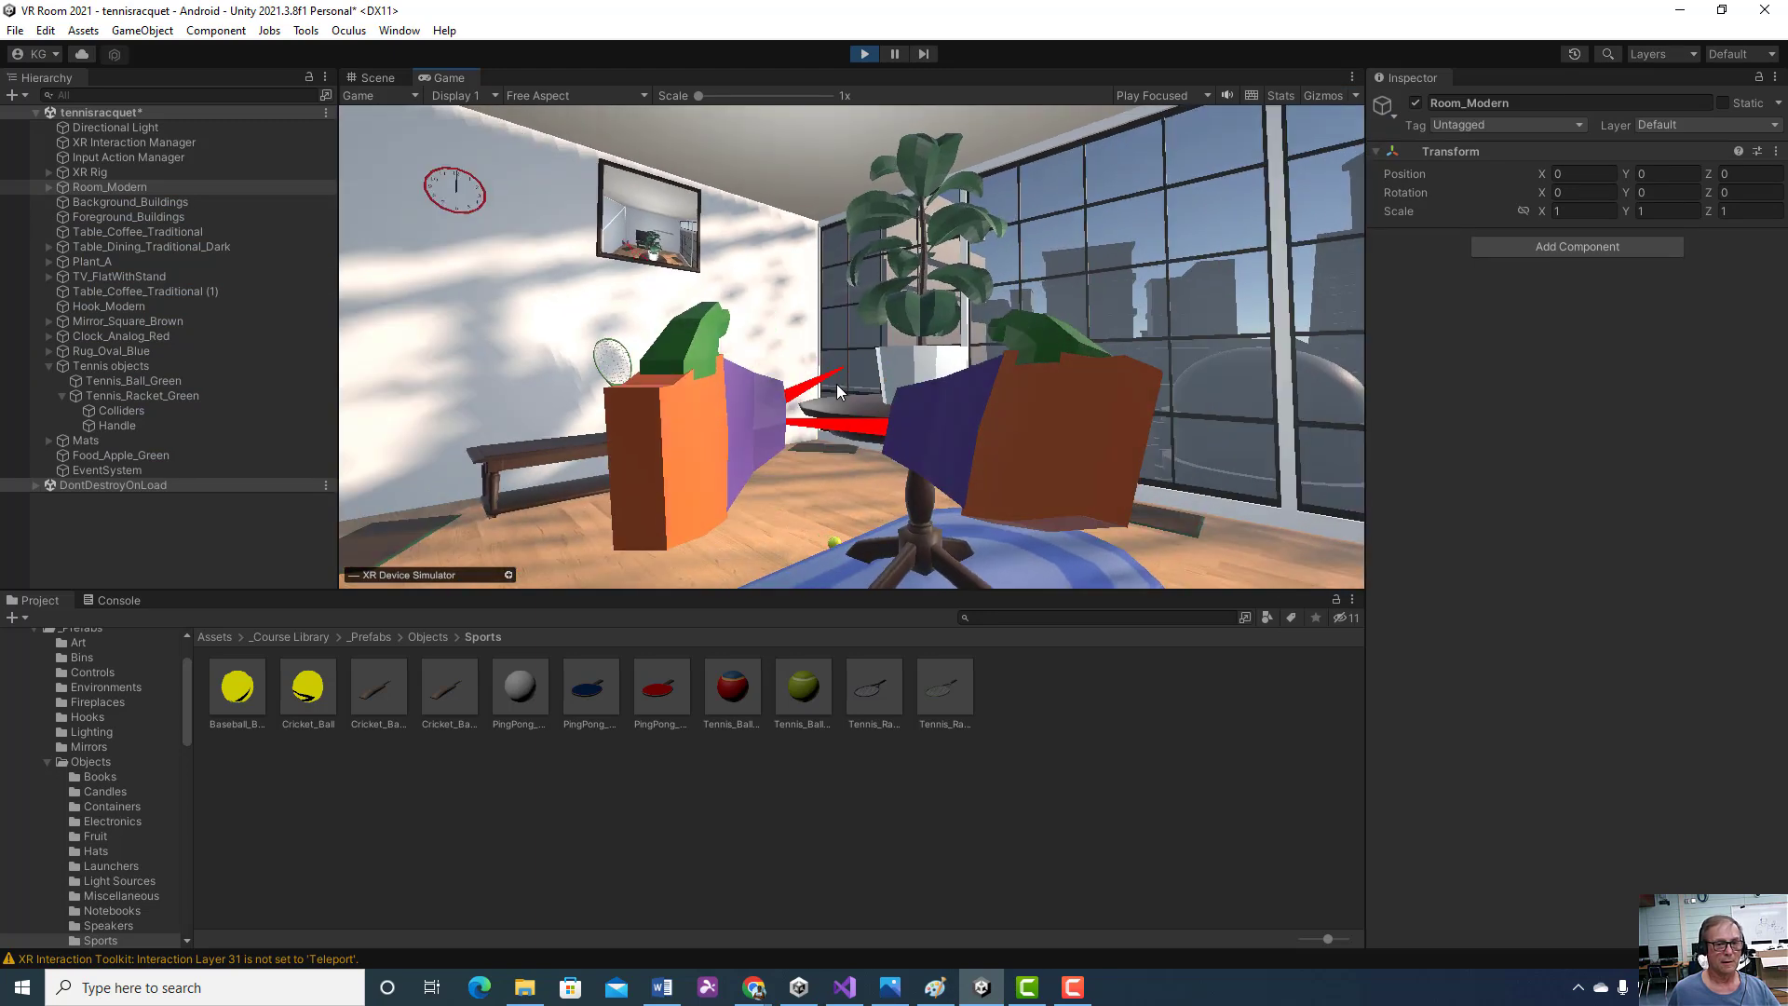
shift+right_drag(838, 391, 432, 438)
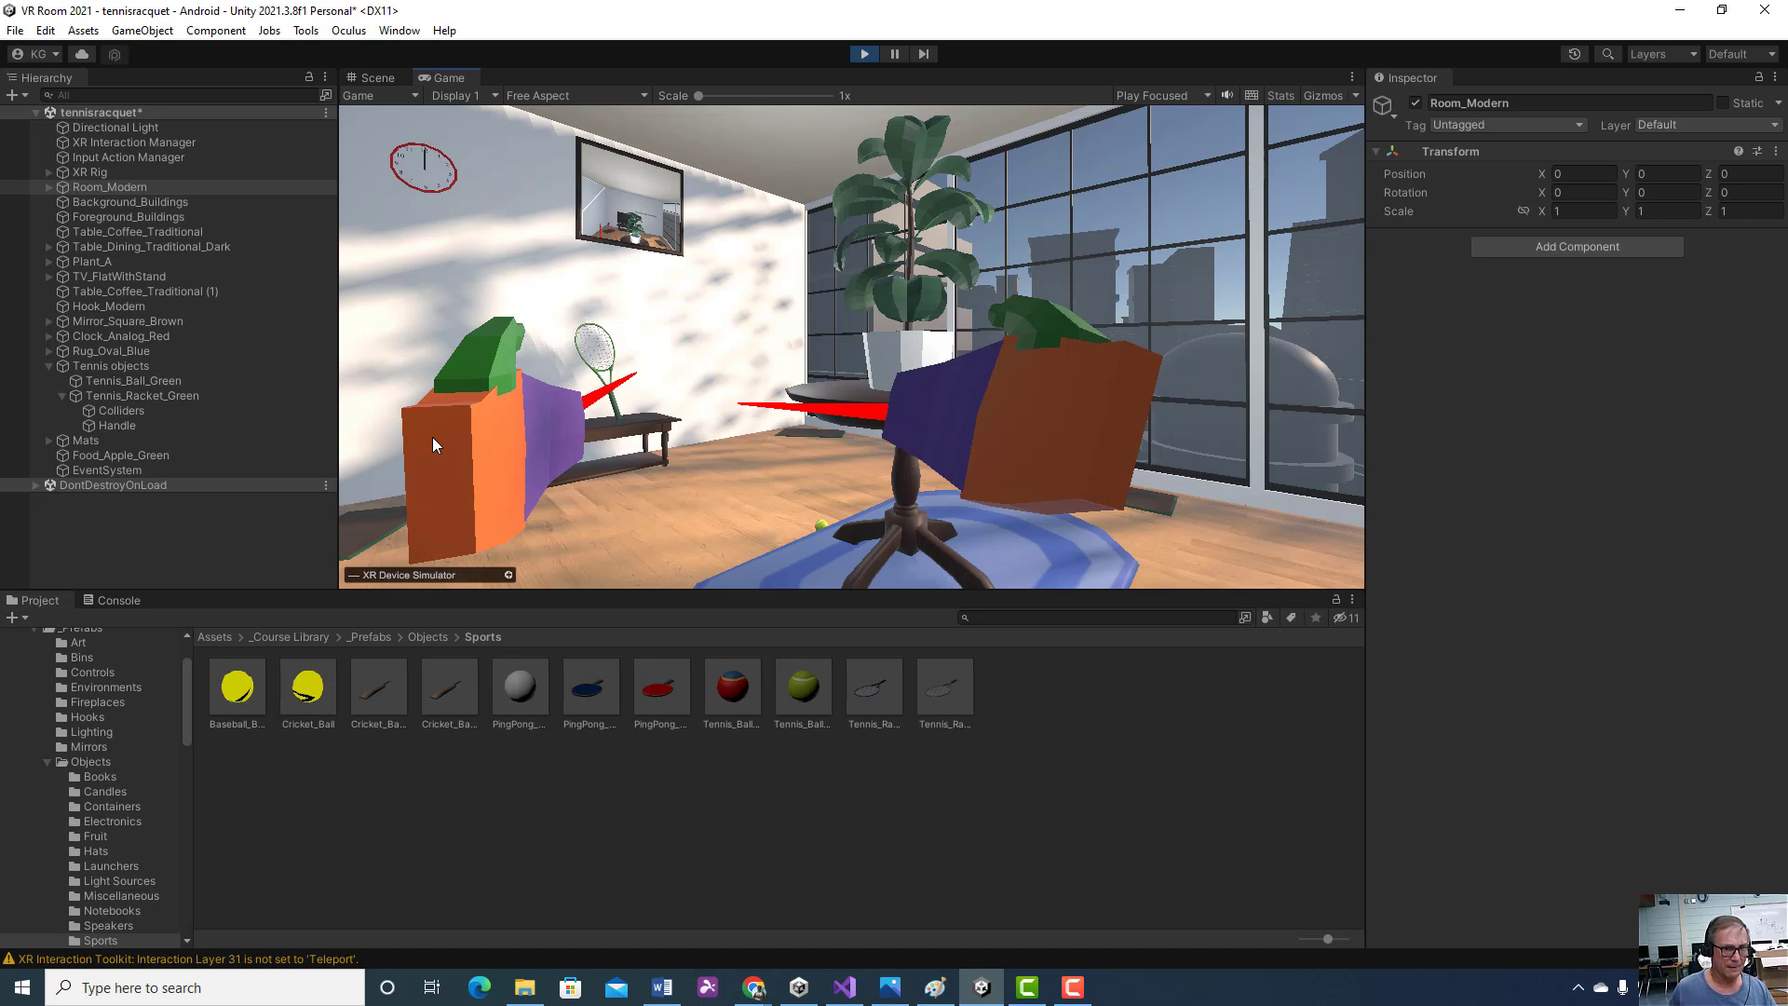
shift+right_drag(433, 438, 412, 445)
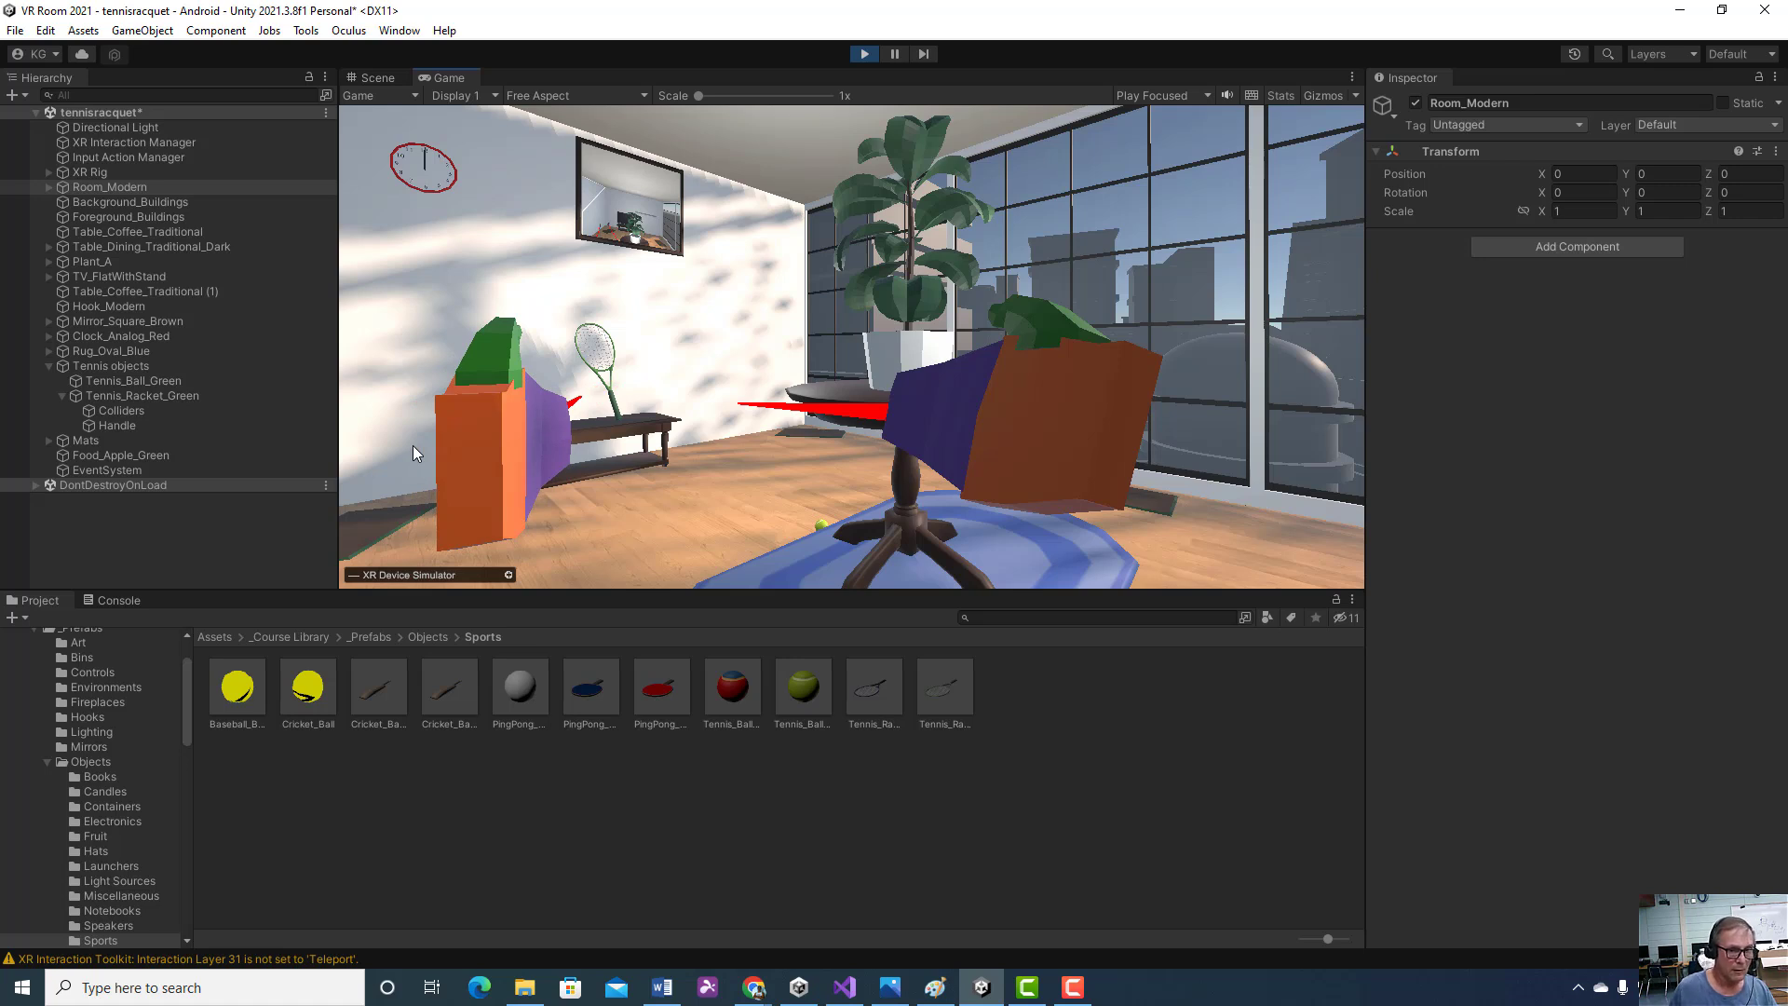
mouse_move(412, 445)
shift+right_down()
mouse_move(449, 449)
mouse_move(430, 443)
shift+right_up()
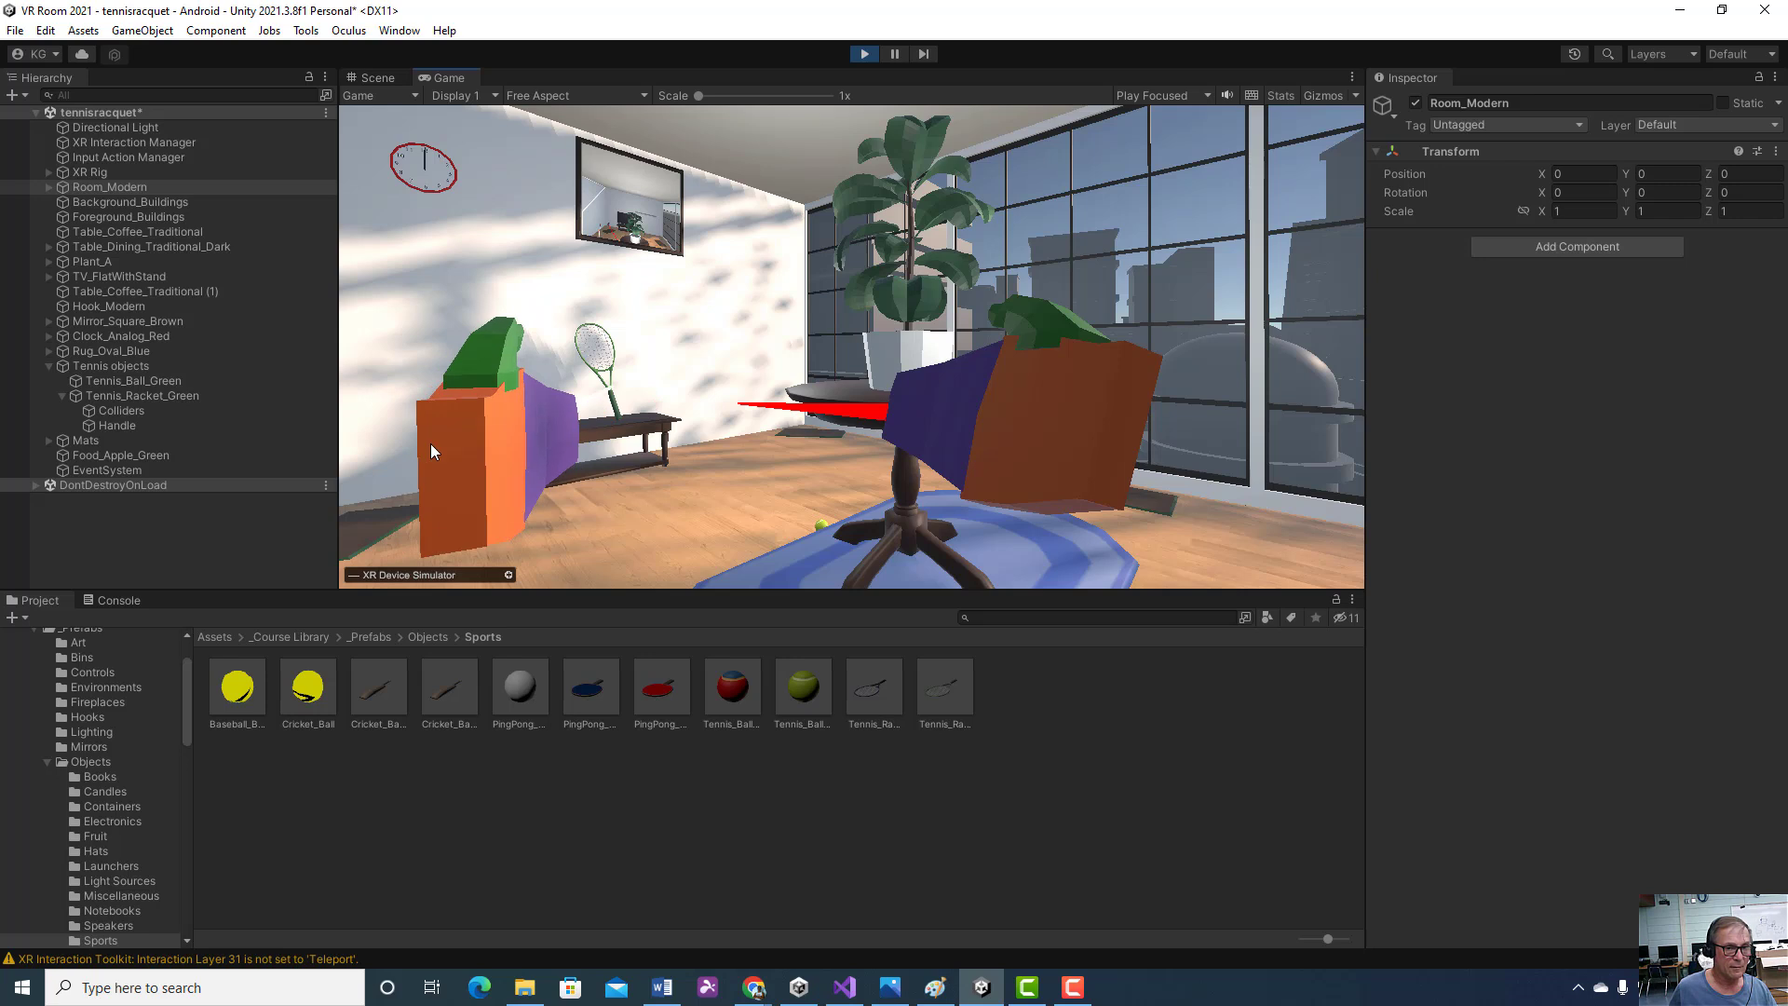
key(g)
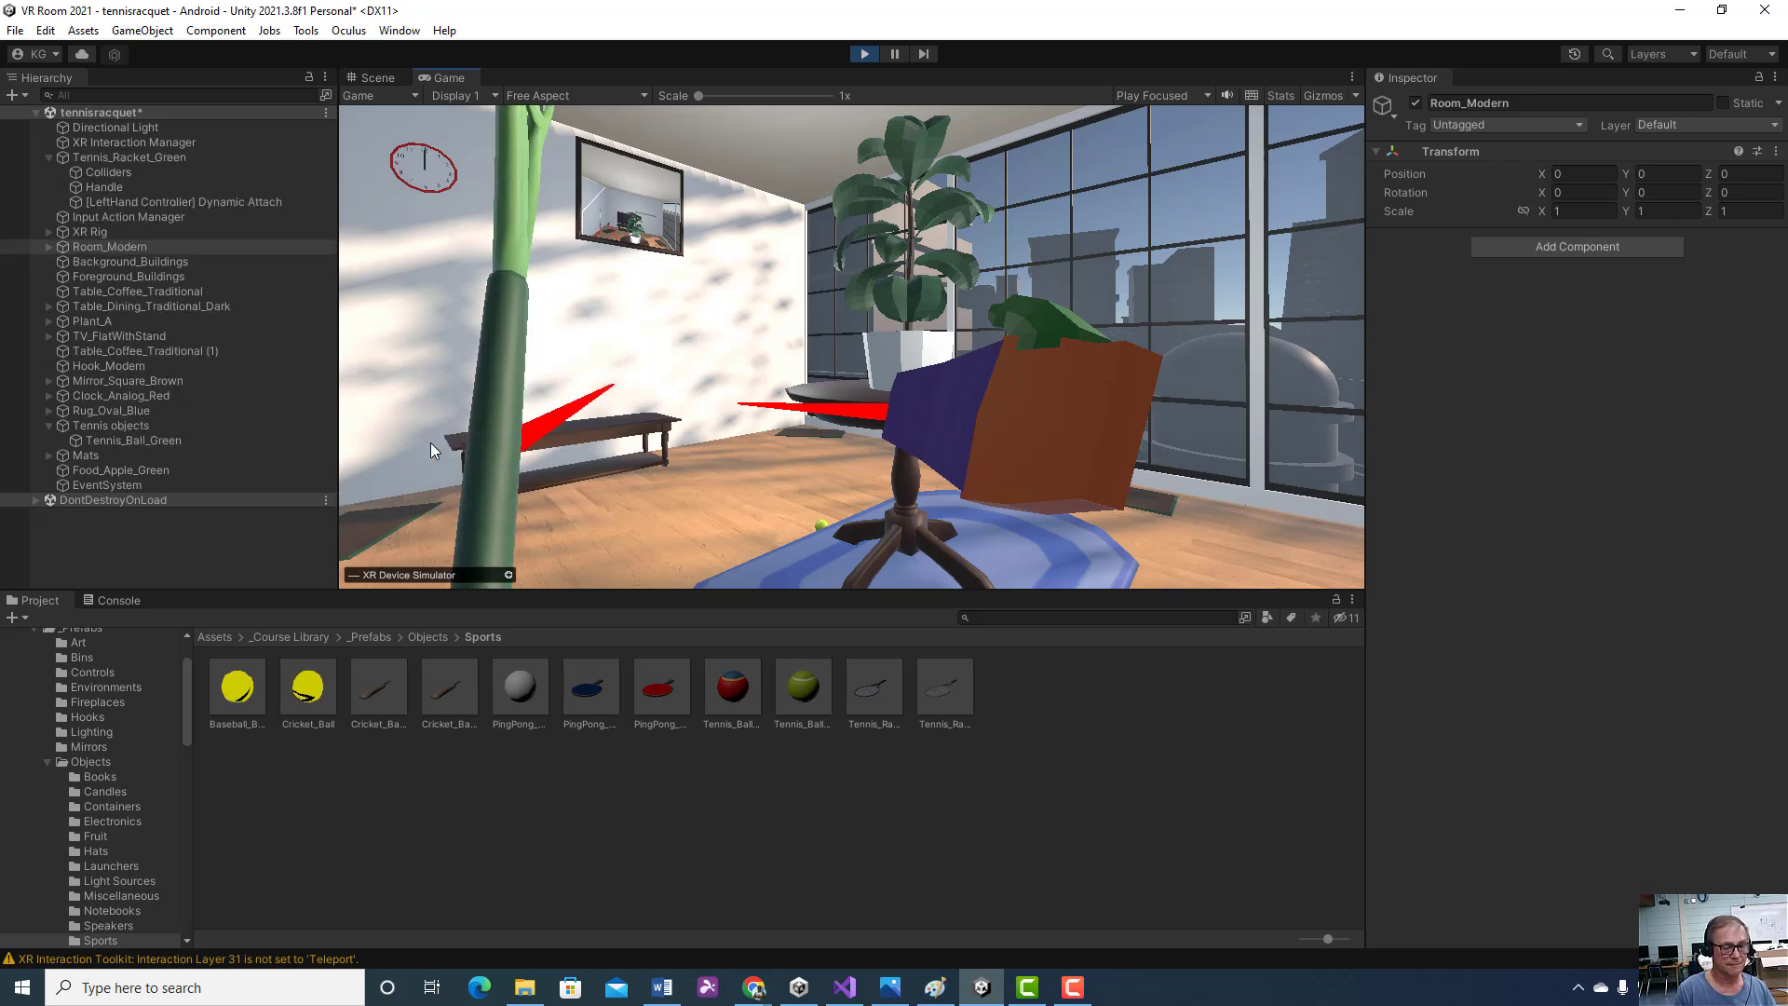
- Move forward and back with the racket in the left controller, and look around and up at it
key(w)
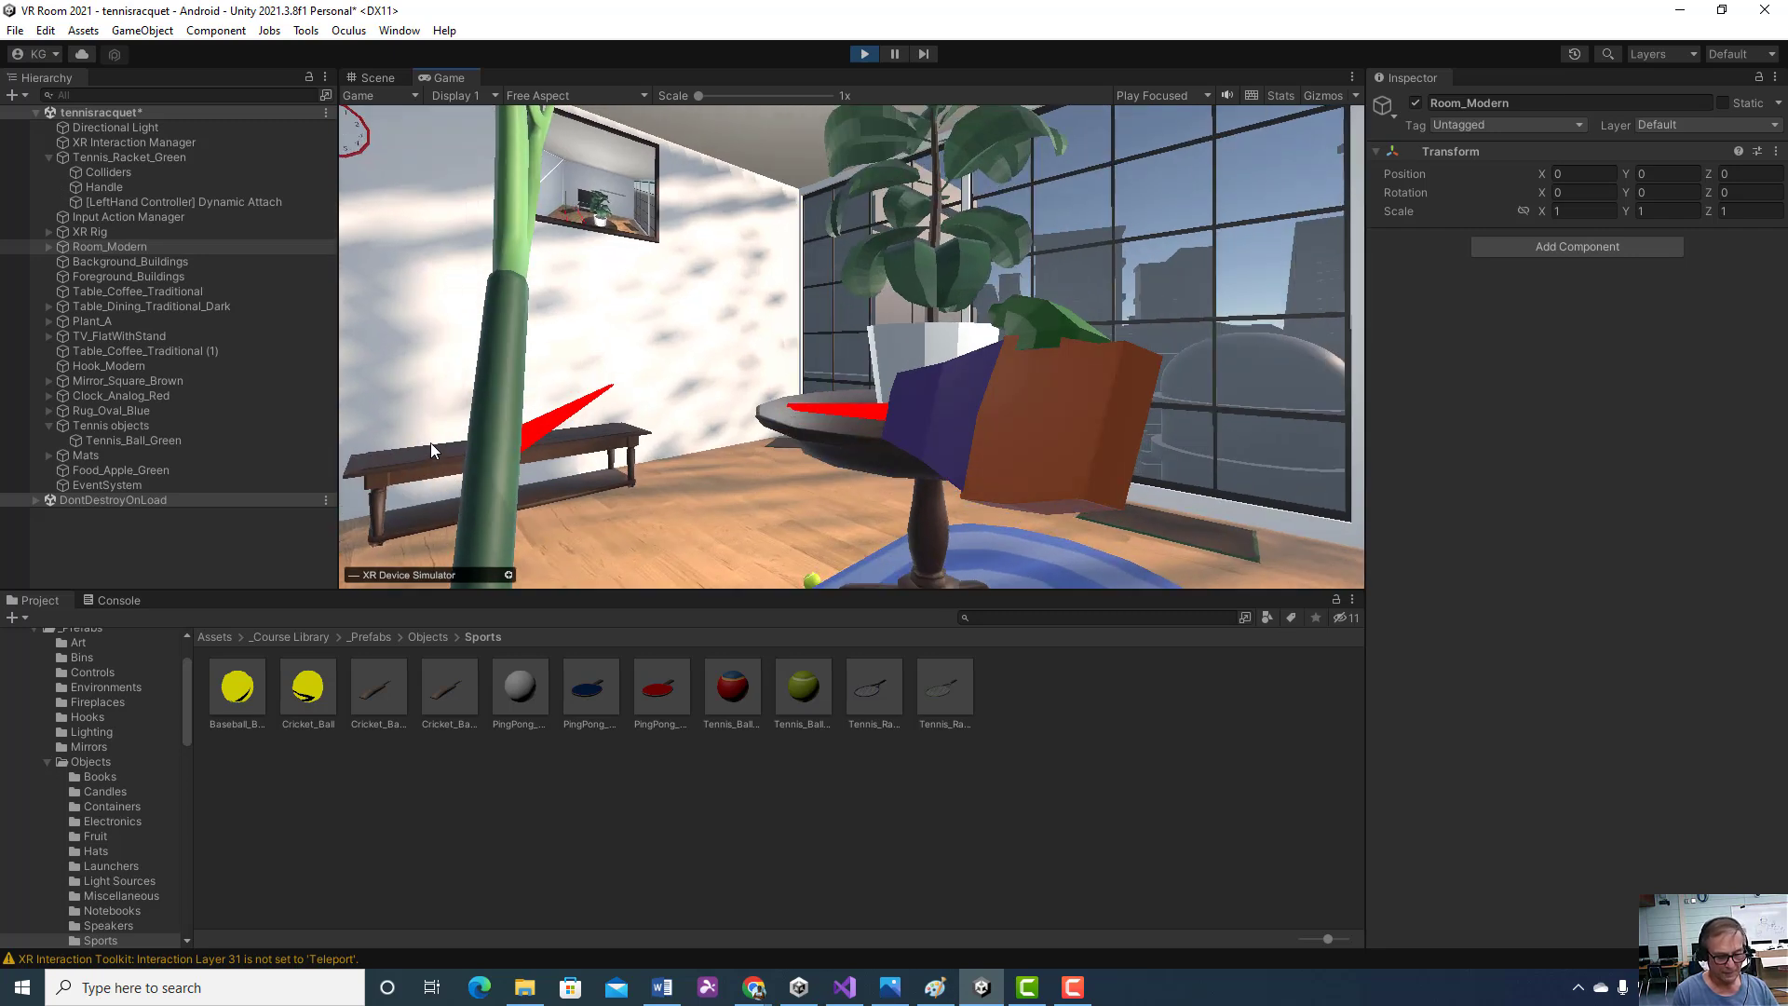
key(s)
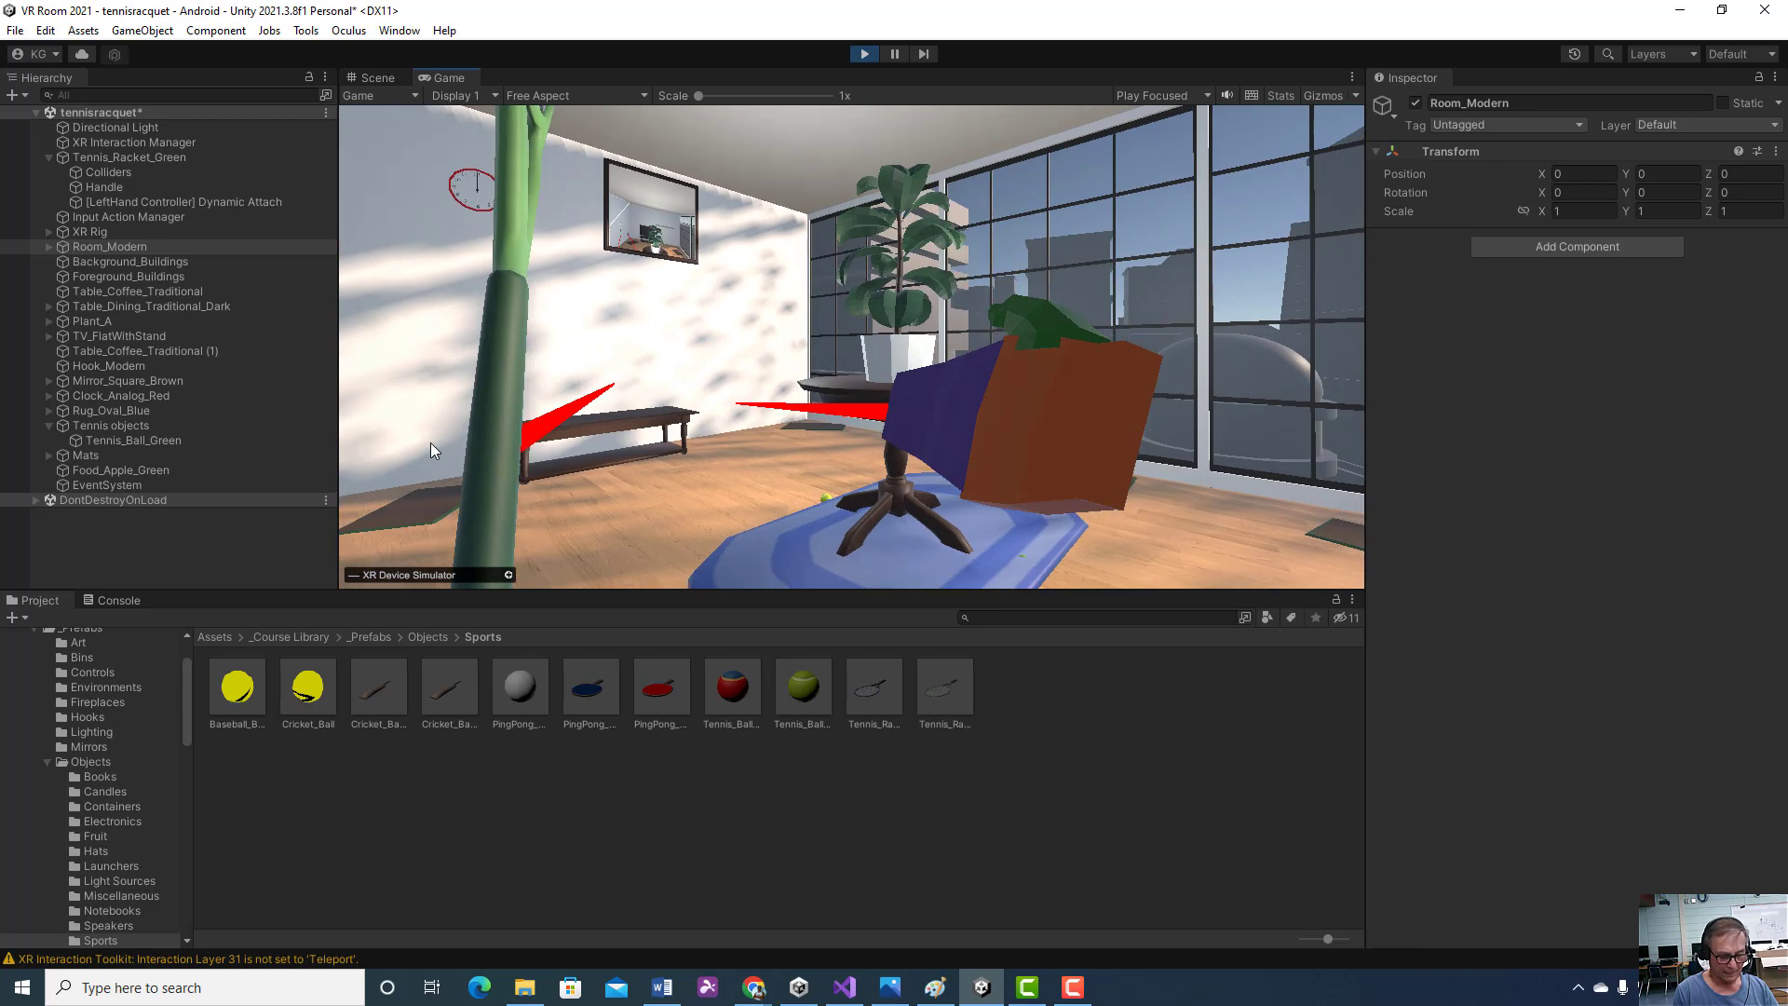
right_drag(430, 444, 803, 361)
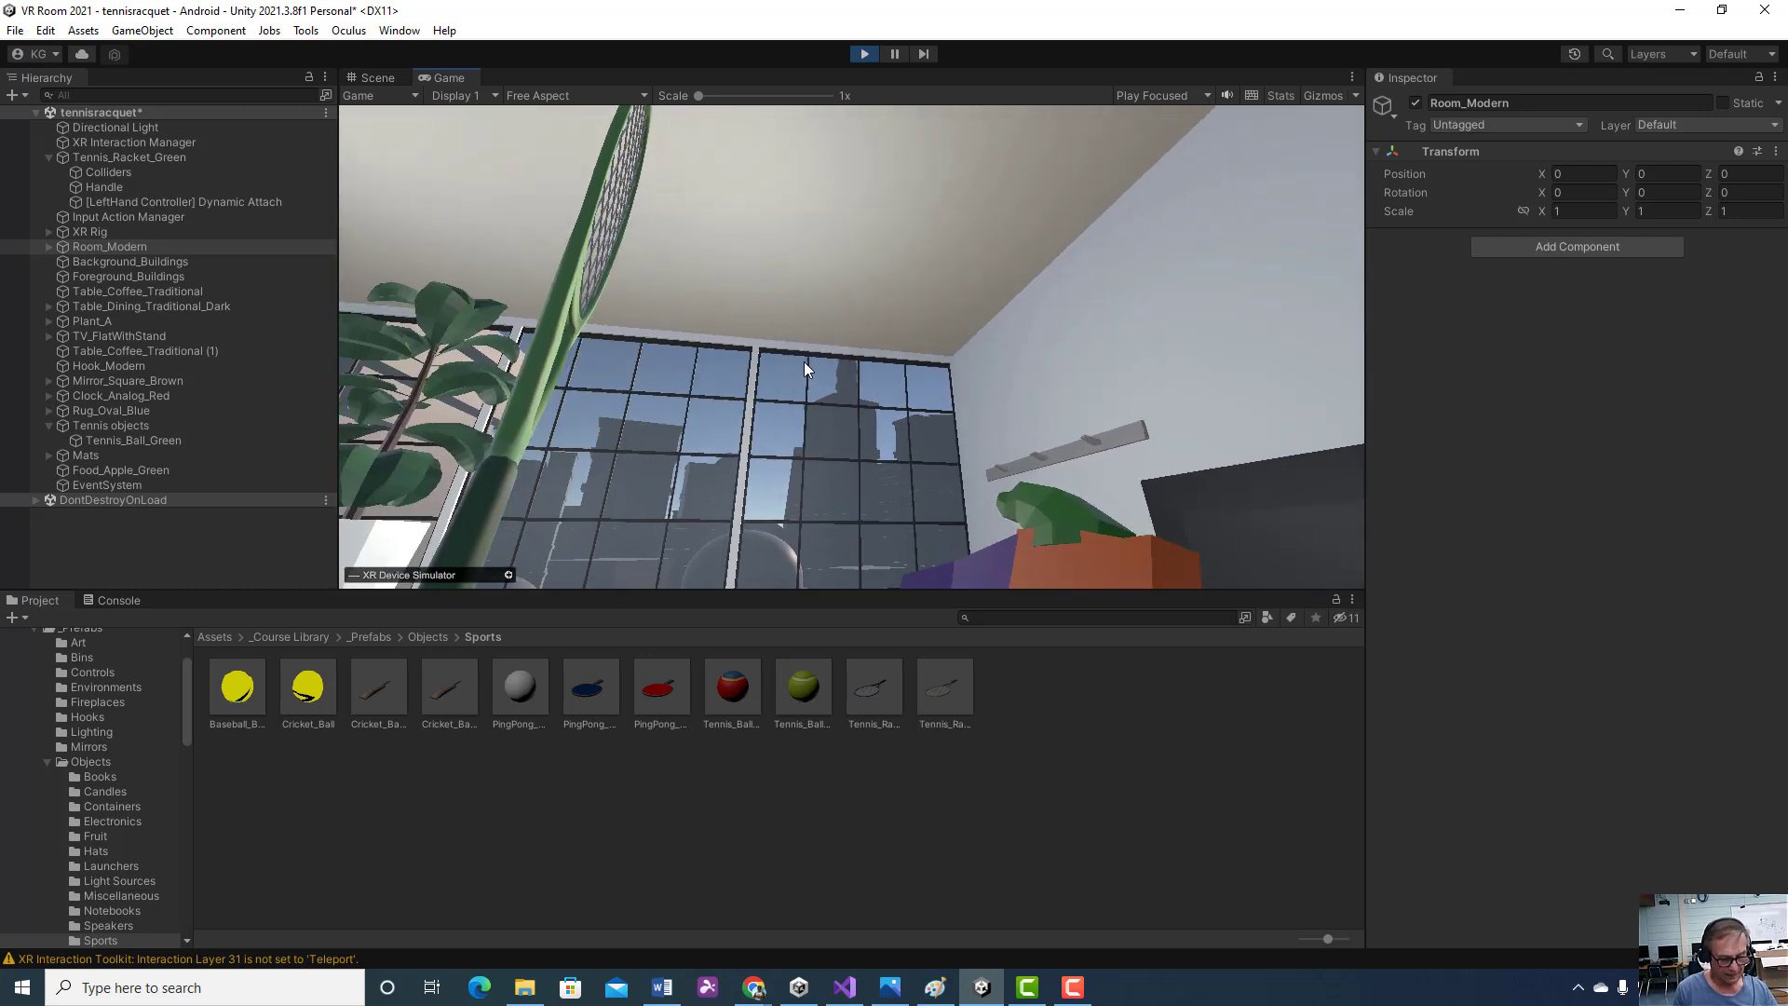
- Drop the racket, grab it from the floor with the right controller, move it across and release it, and stop play mode
key(g)
right_drag(803, 361, 838, 701)
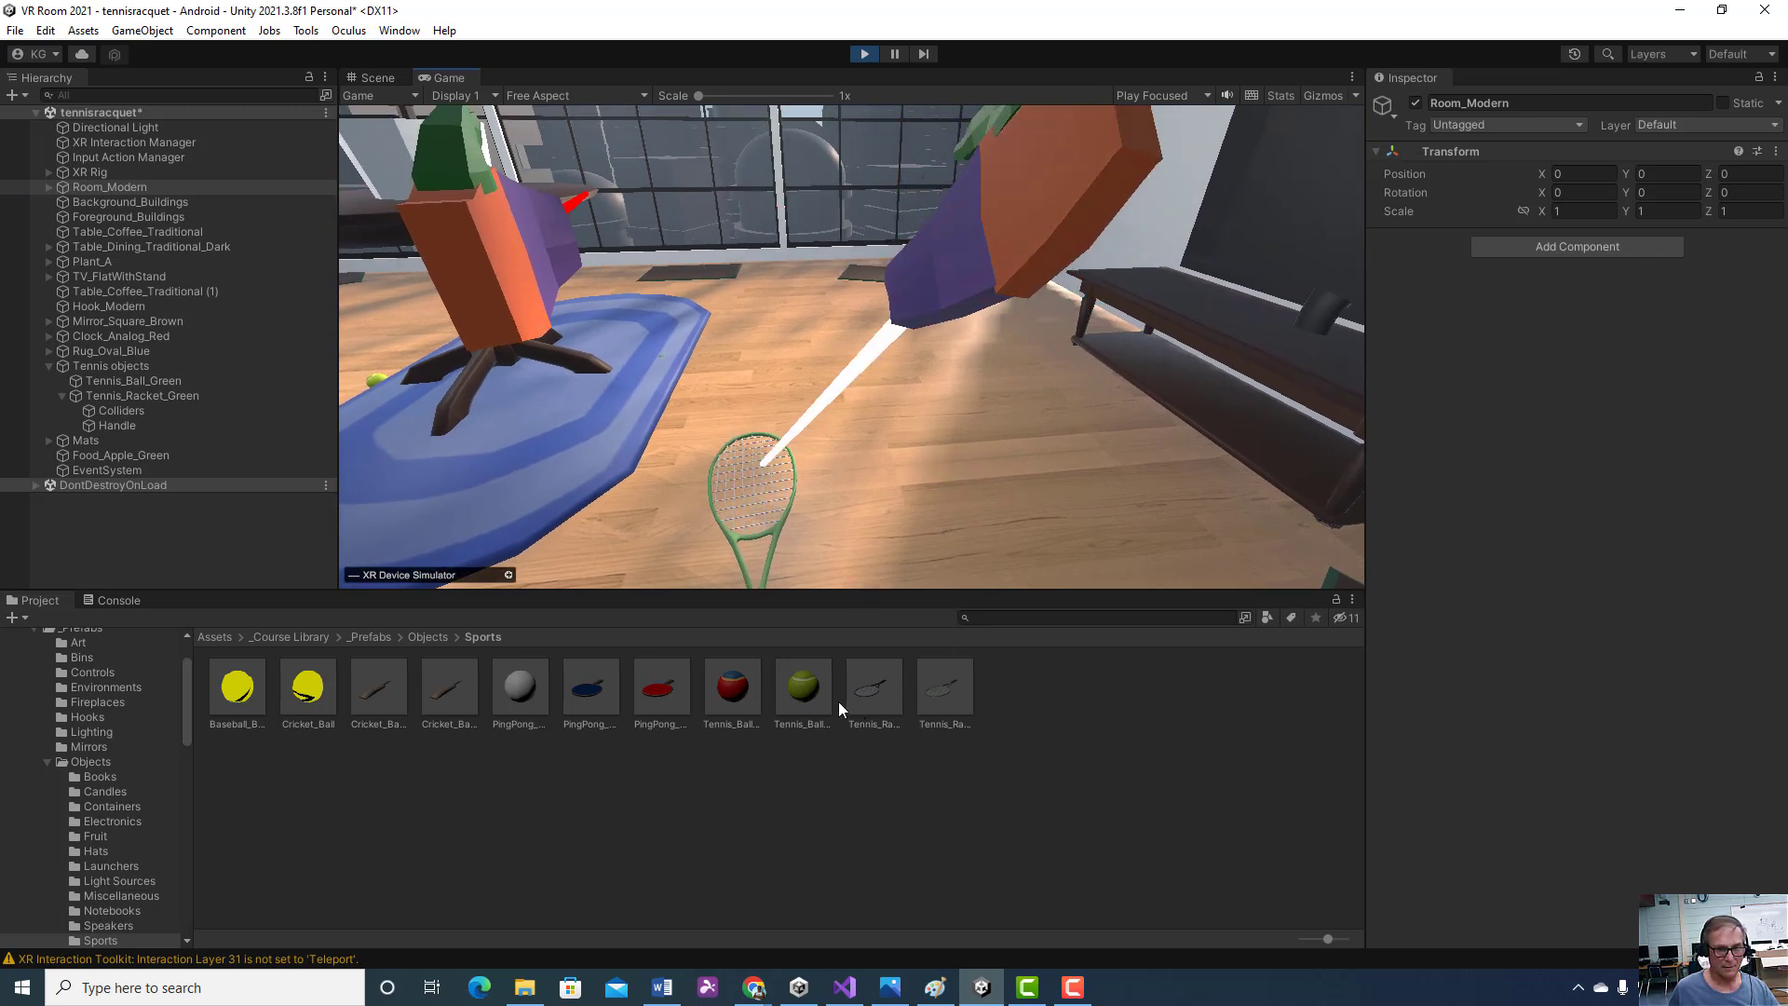
key(g)
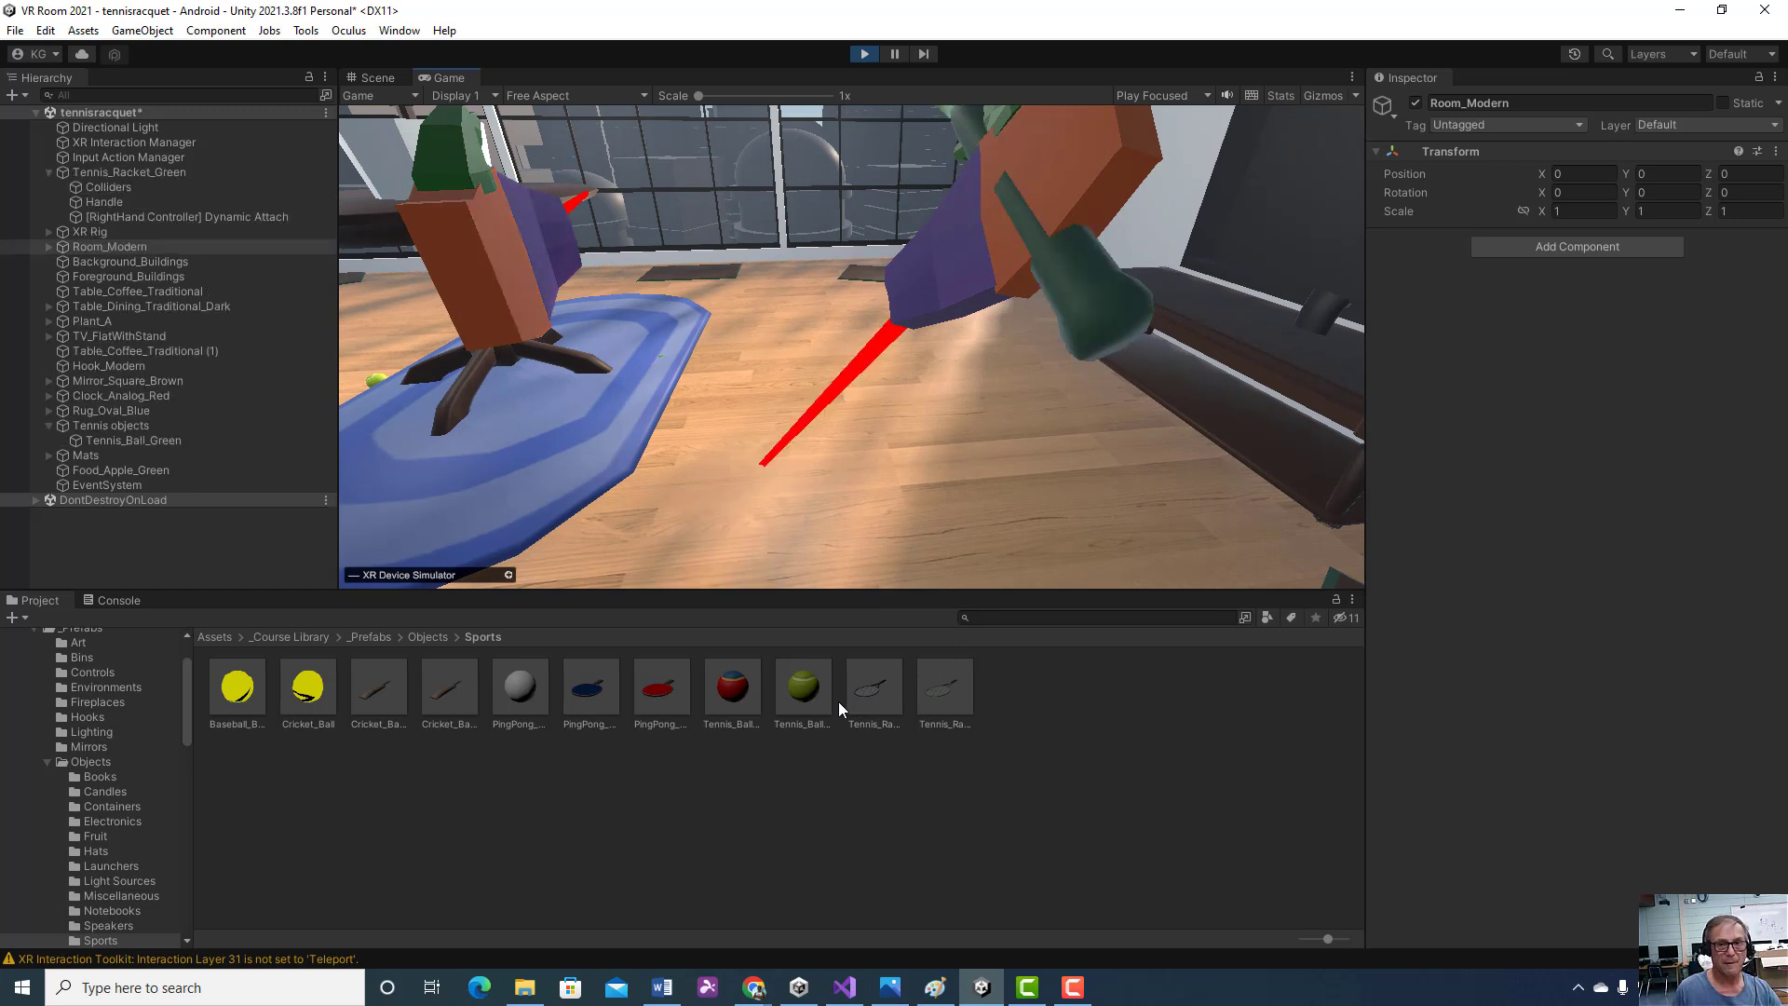
key(shift)
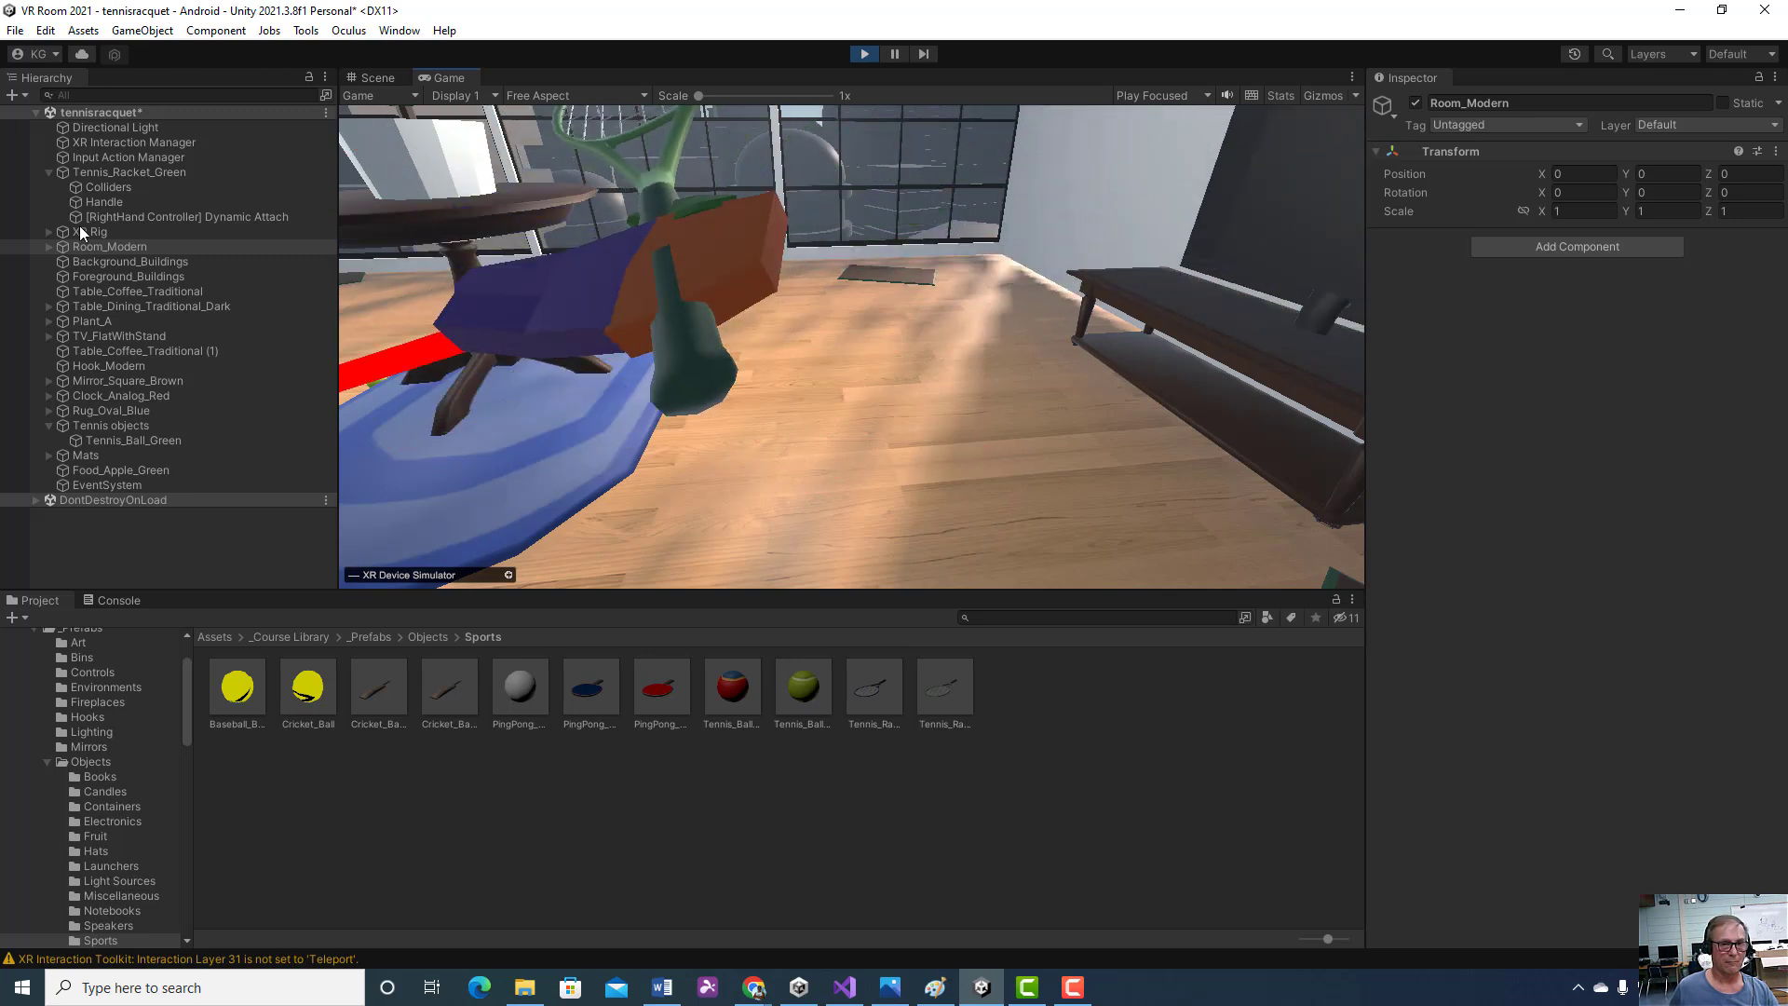
click(102, 203)
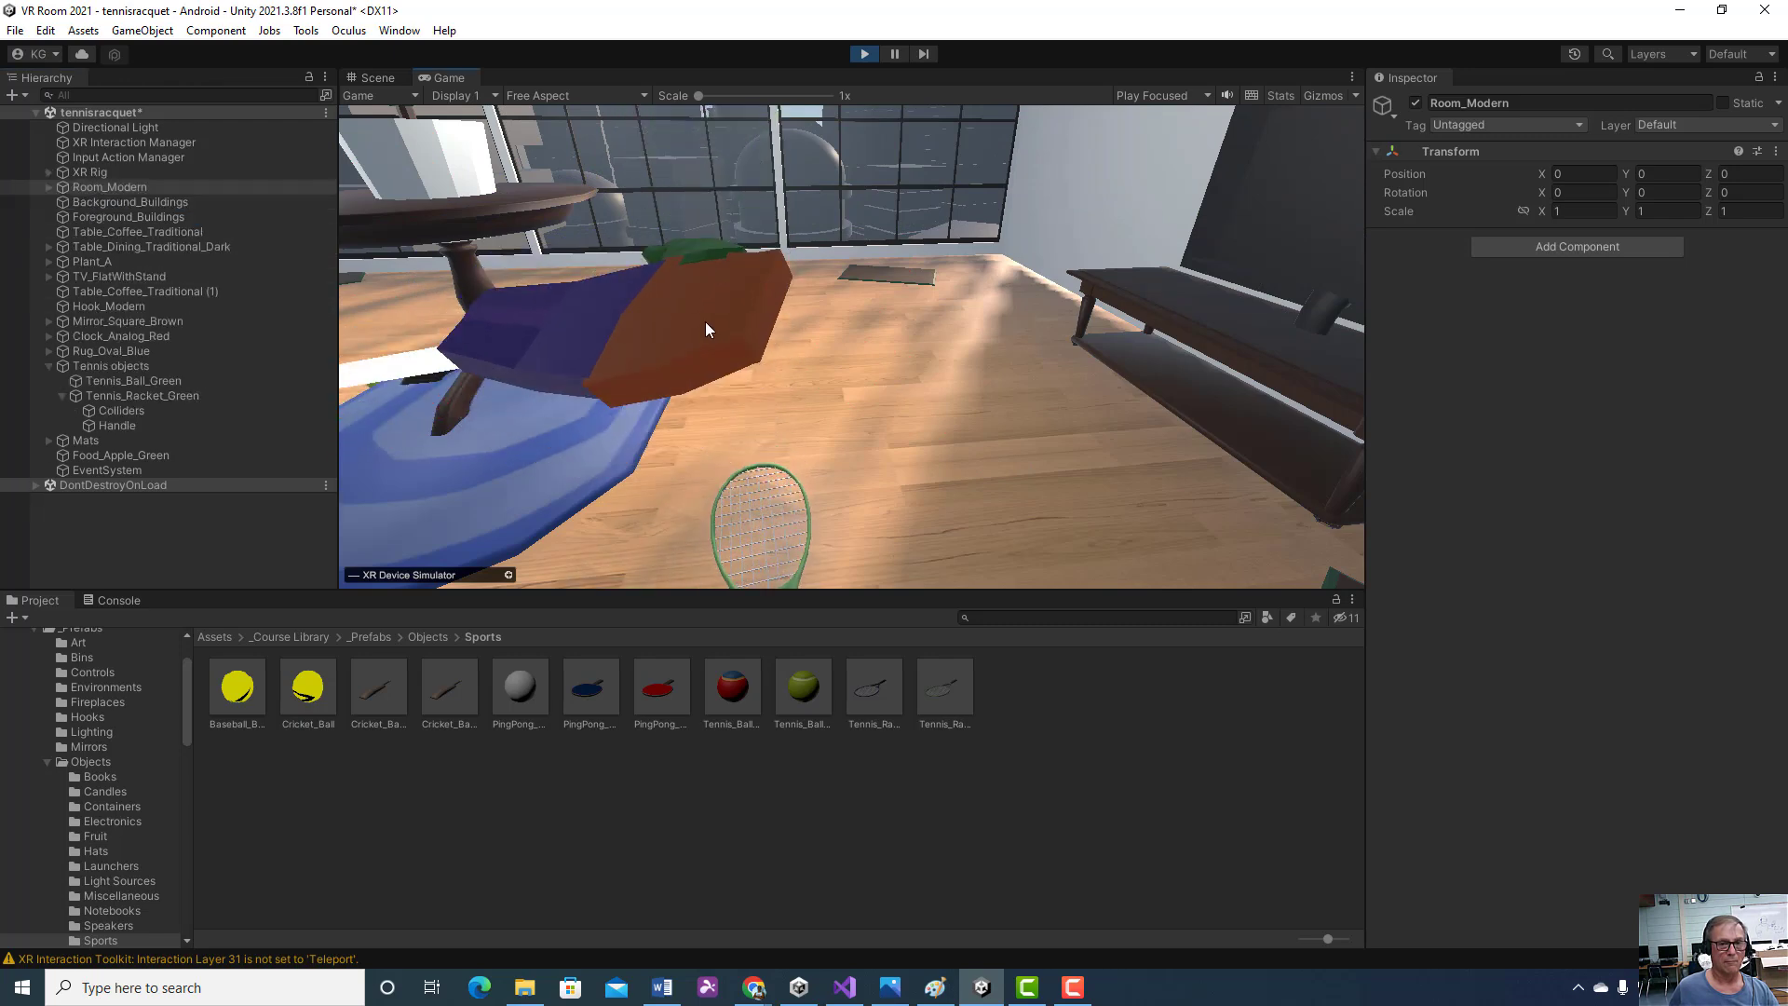
click(866, 53)
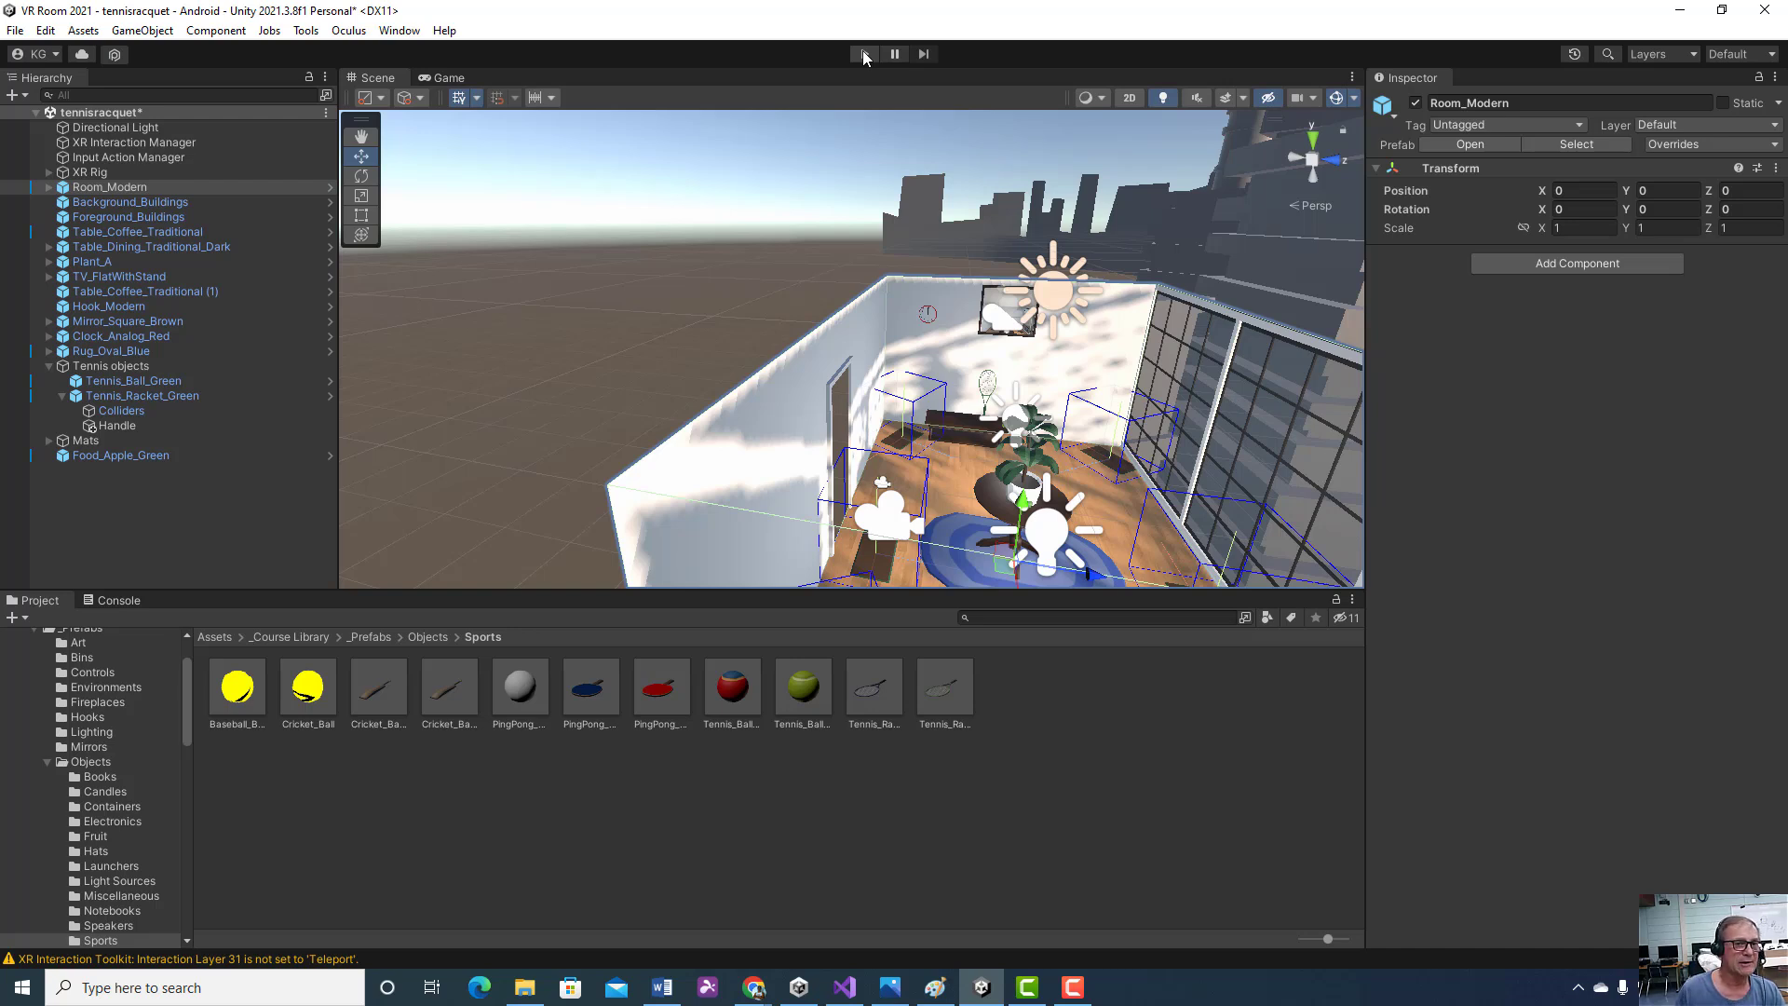
click(337, 36)
click(338, 35)
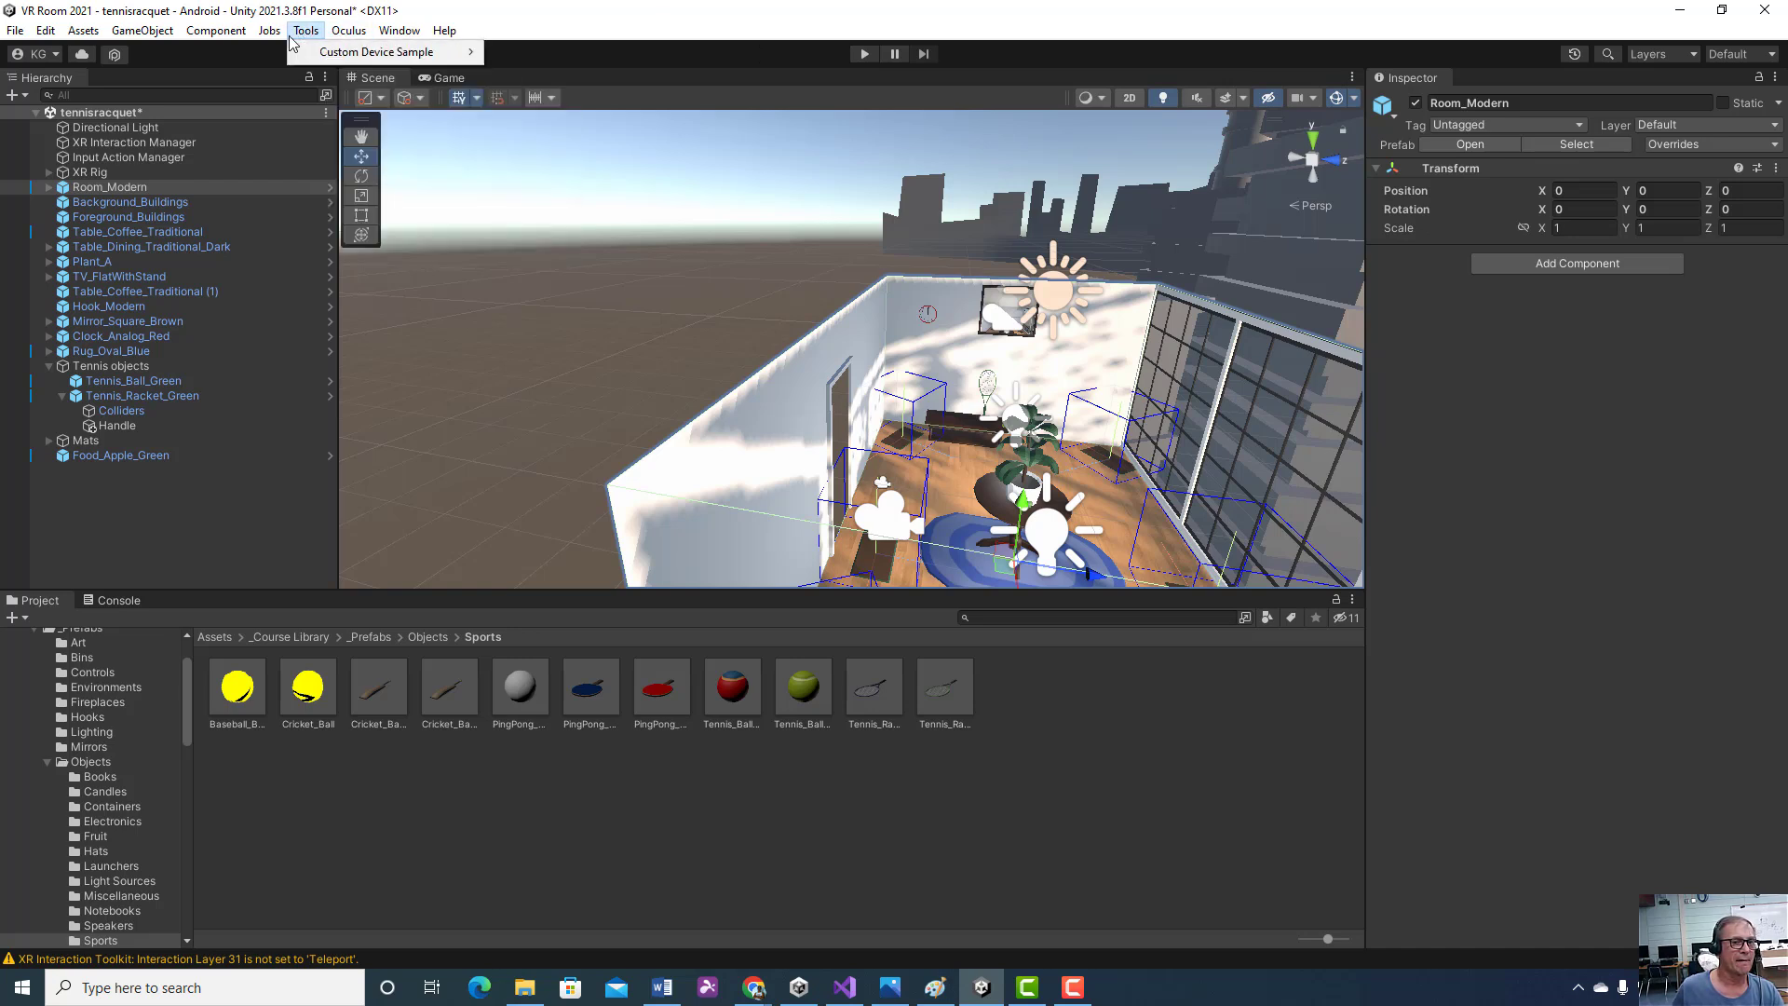
click(196, 34)
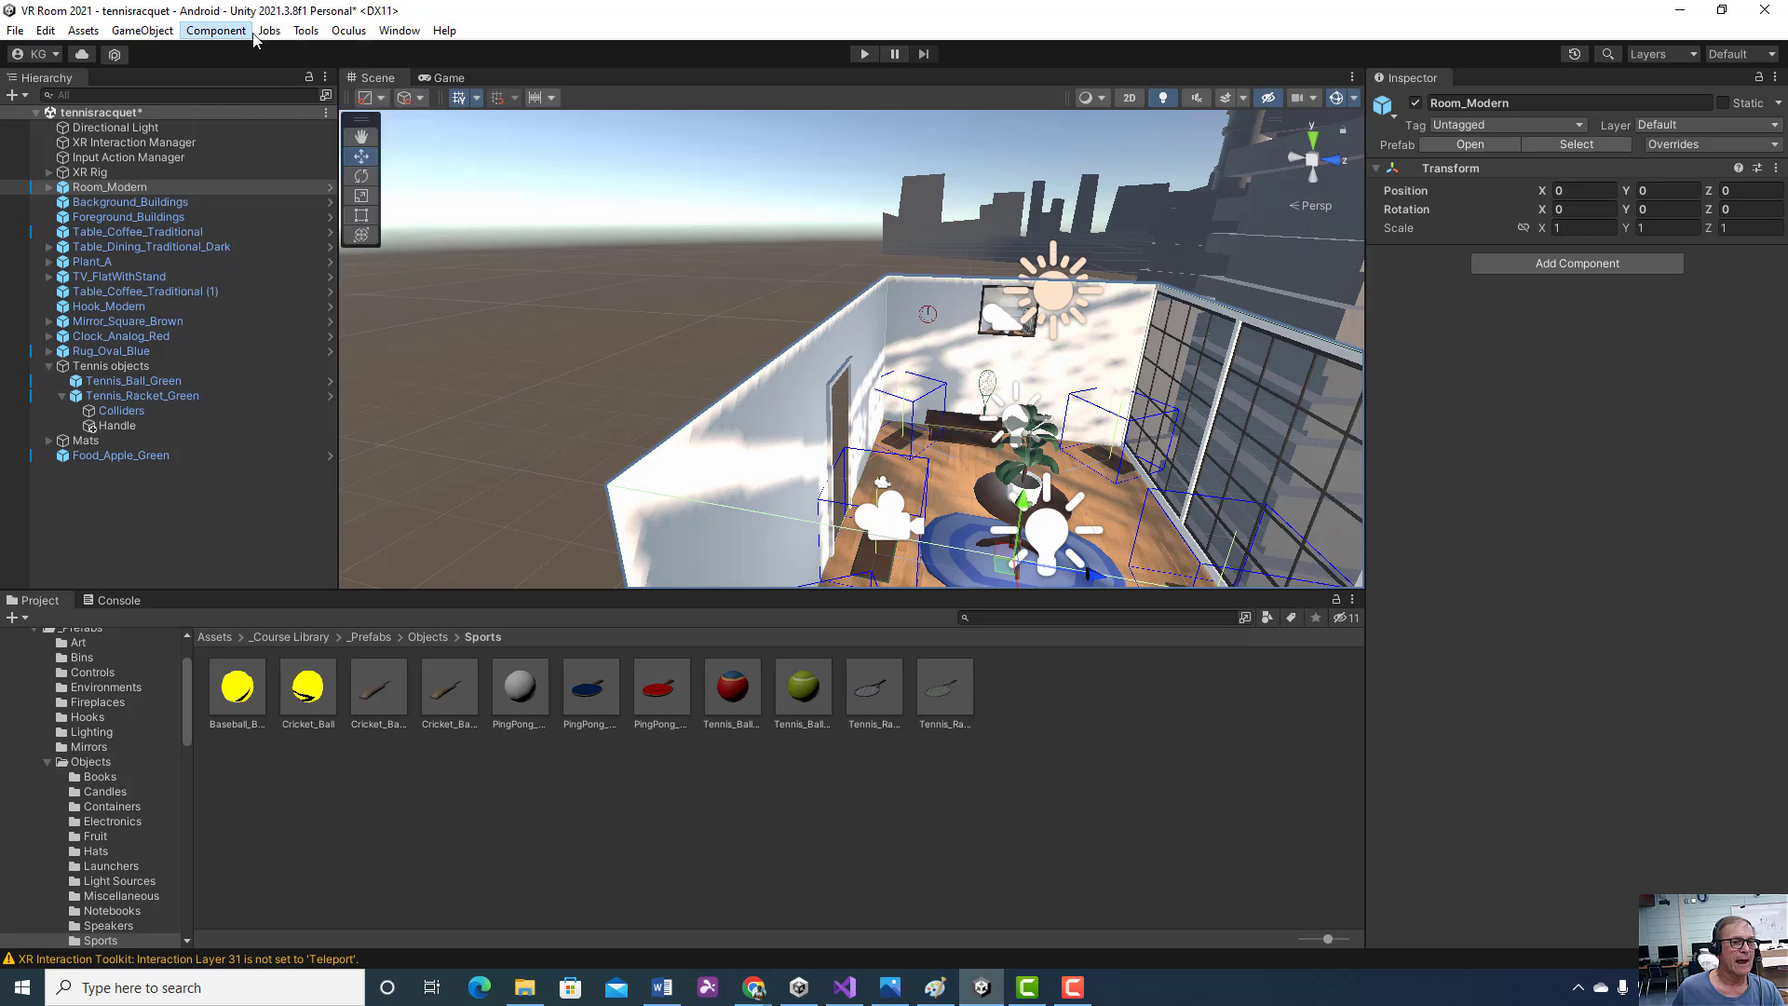
- Check the Oculus XR Plugin's details in the Package Manager, then close the Package Manager
mouse_move(384, 34)
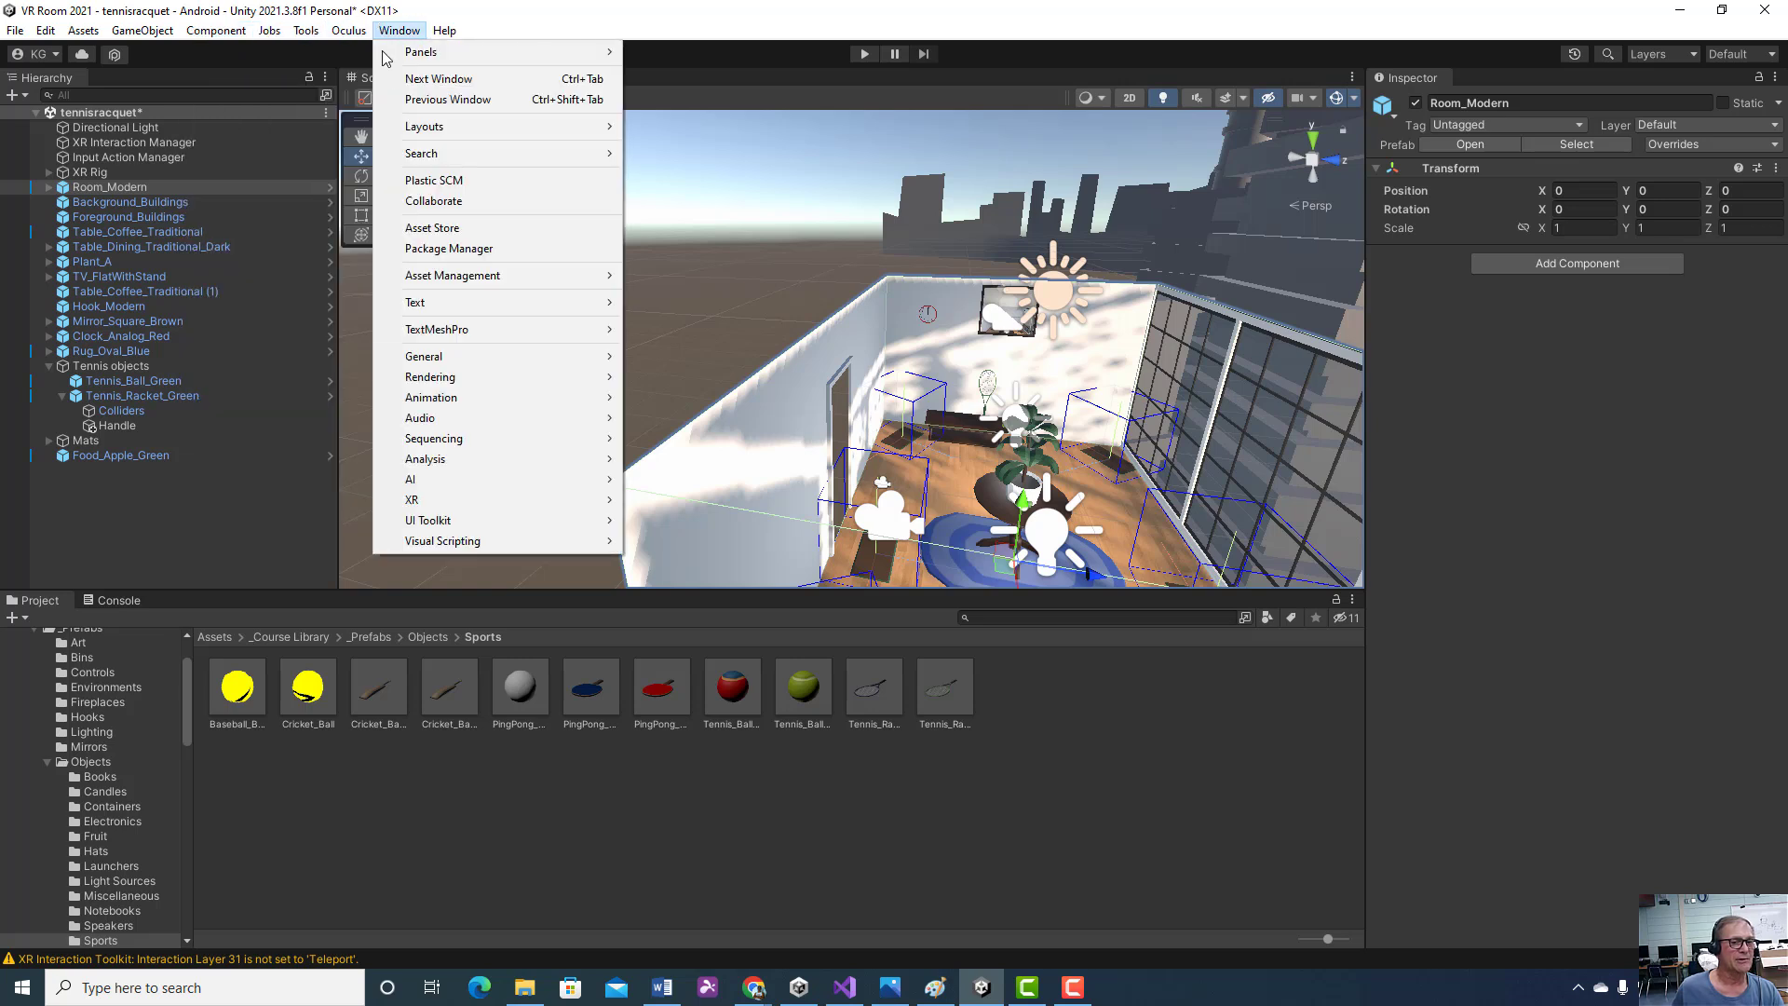
click(450, 249)
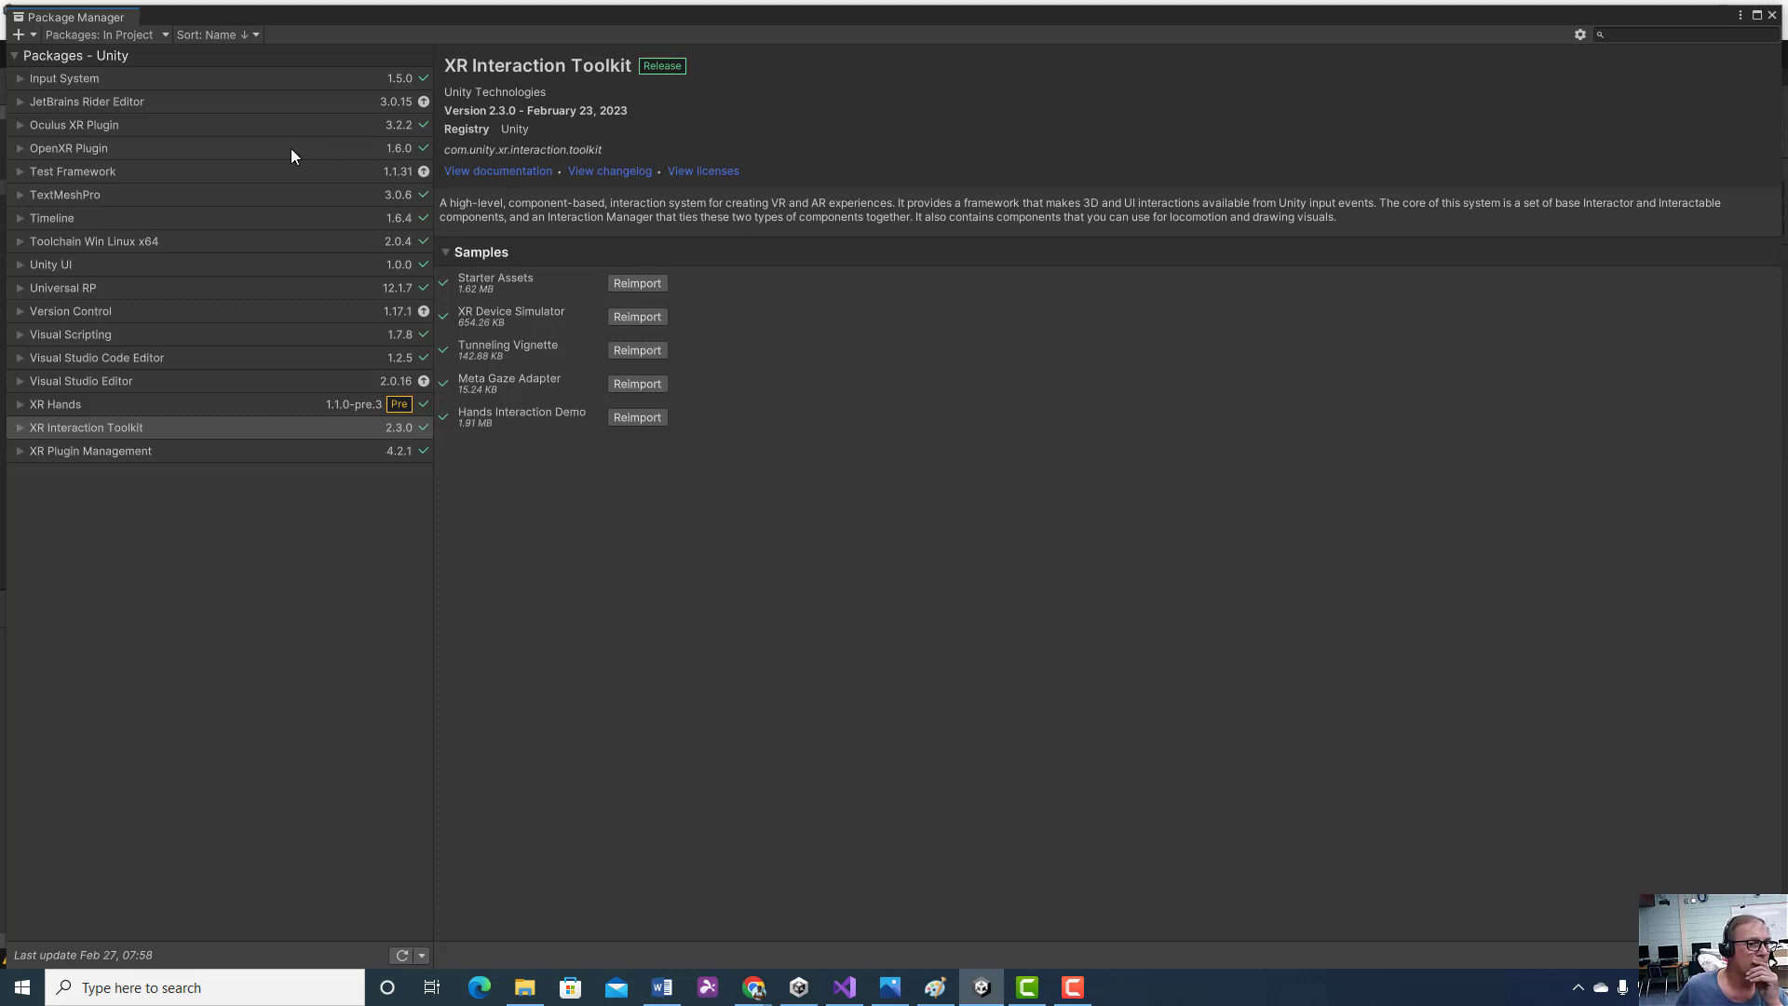
click(149, 122)
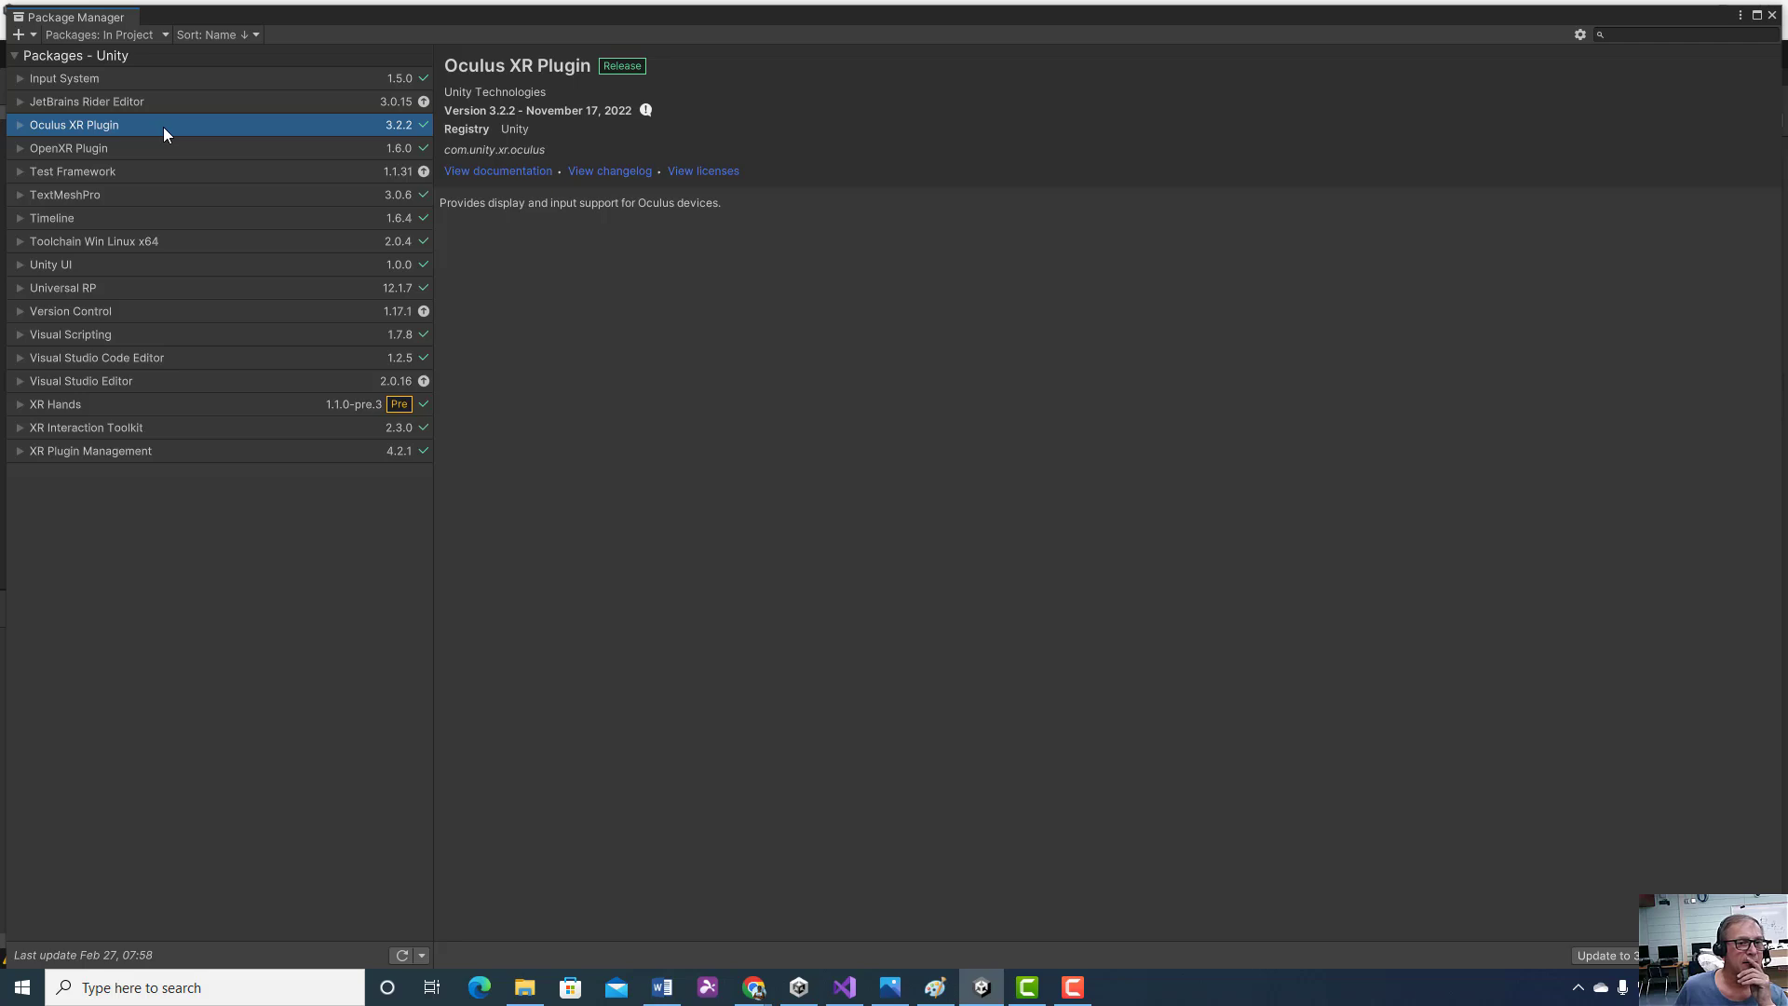
click(1772, 15)
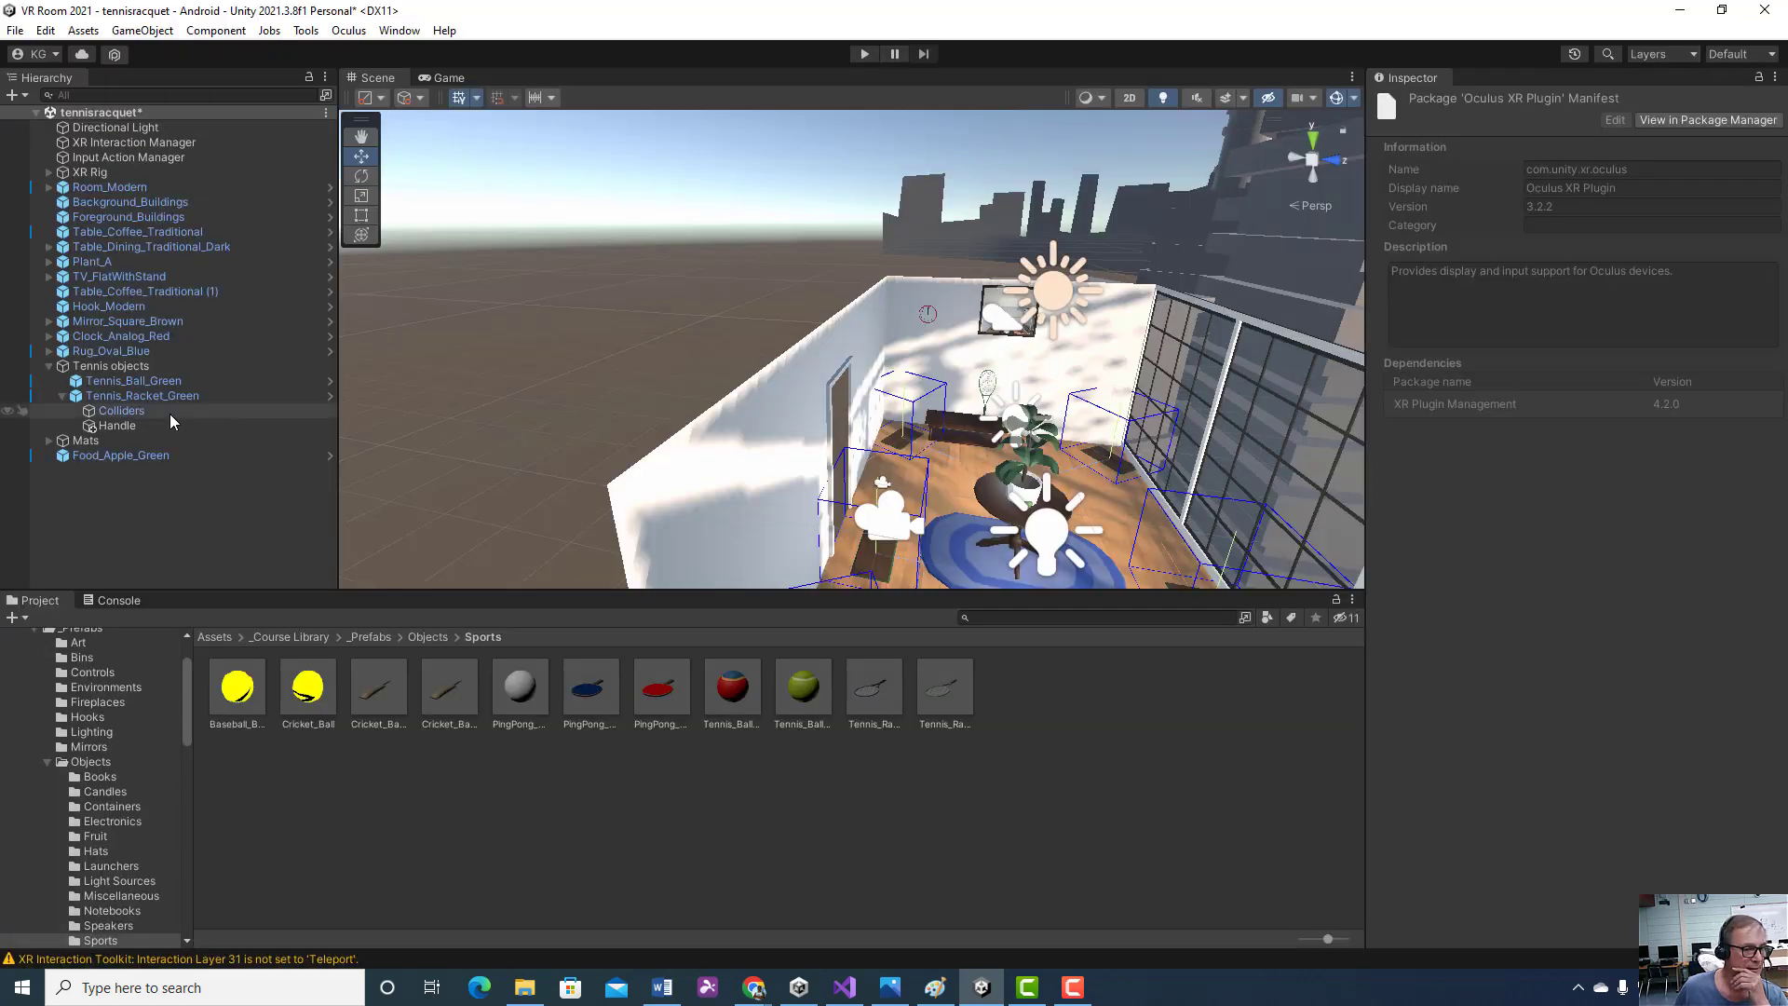
- Look through the project's asset and package folders, collapsing Objects, Packages and _Prefabs, and show the contents of the MeshingFeaturePlugin folder
click(46, 762)
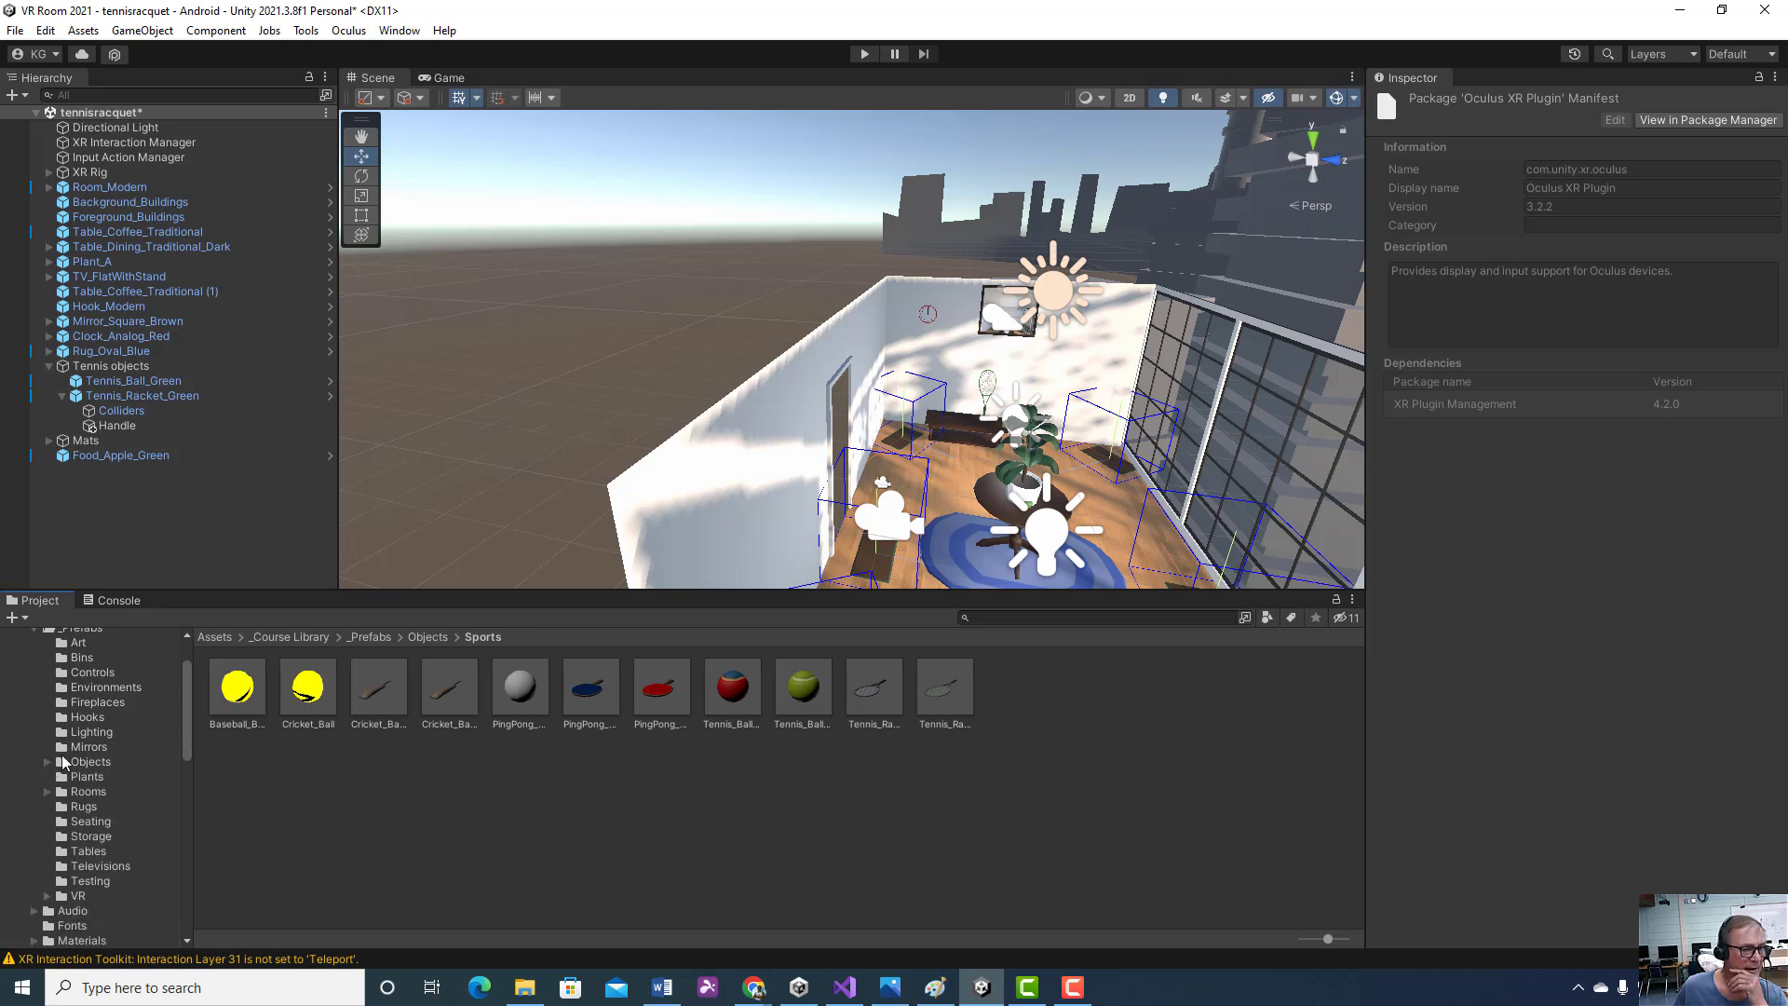
scroll(73, 762, down, 3)
scroll(75, 762, down, 5)
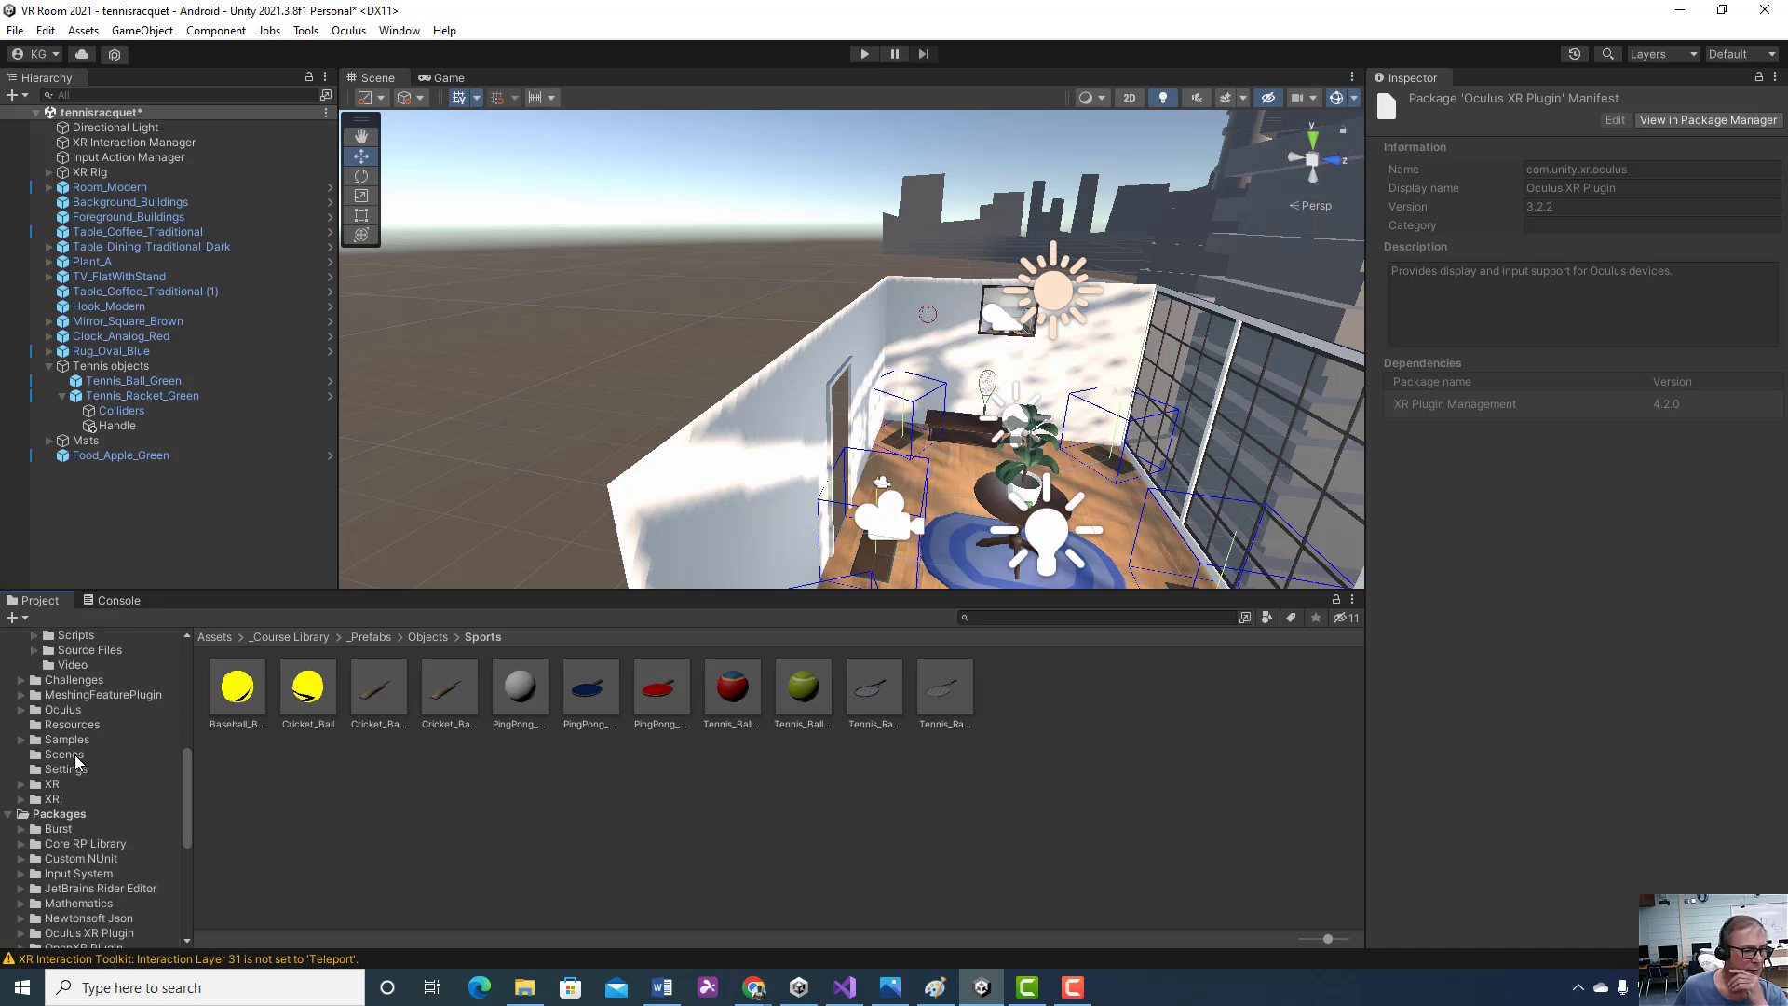
scroll(76, 762, down, 6)
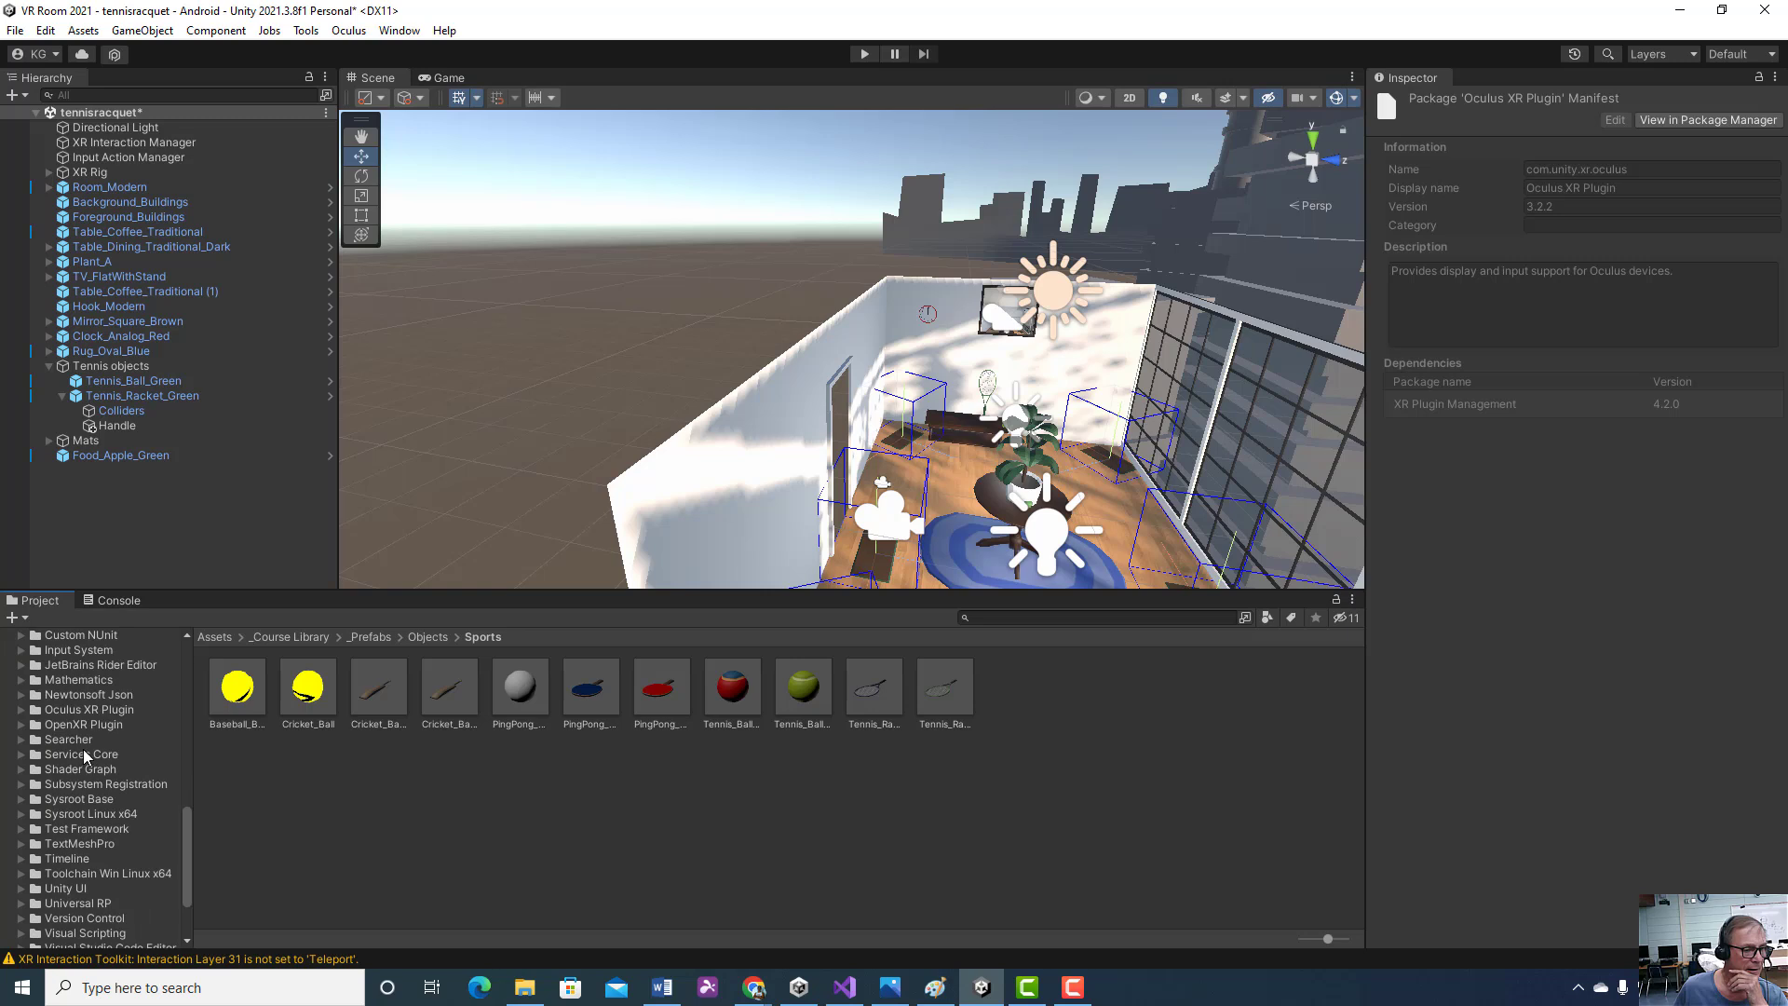
scroll(83, 753, down, 2)
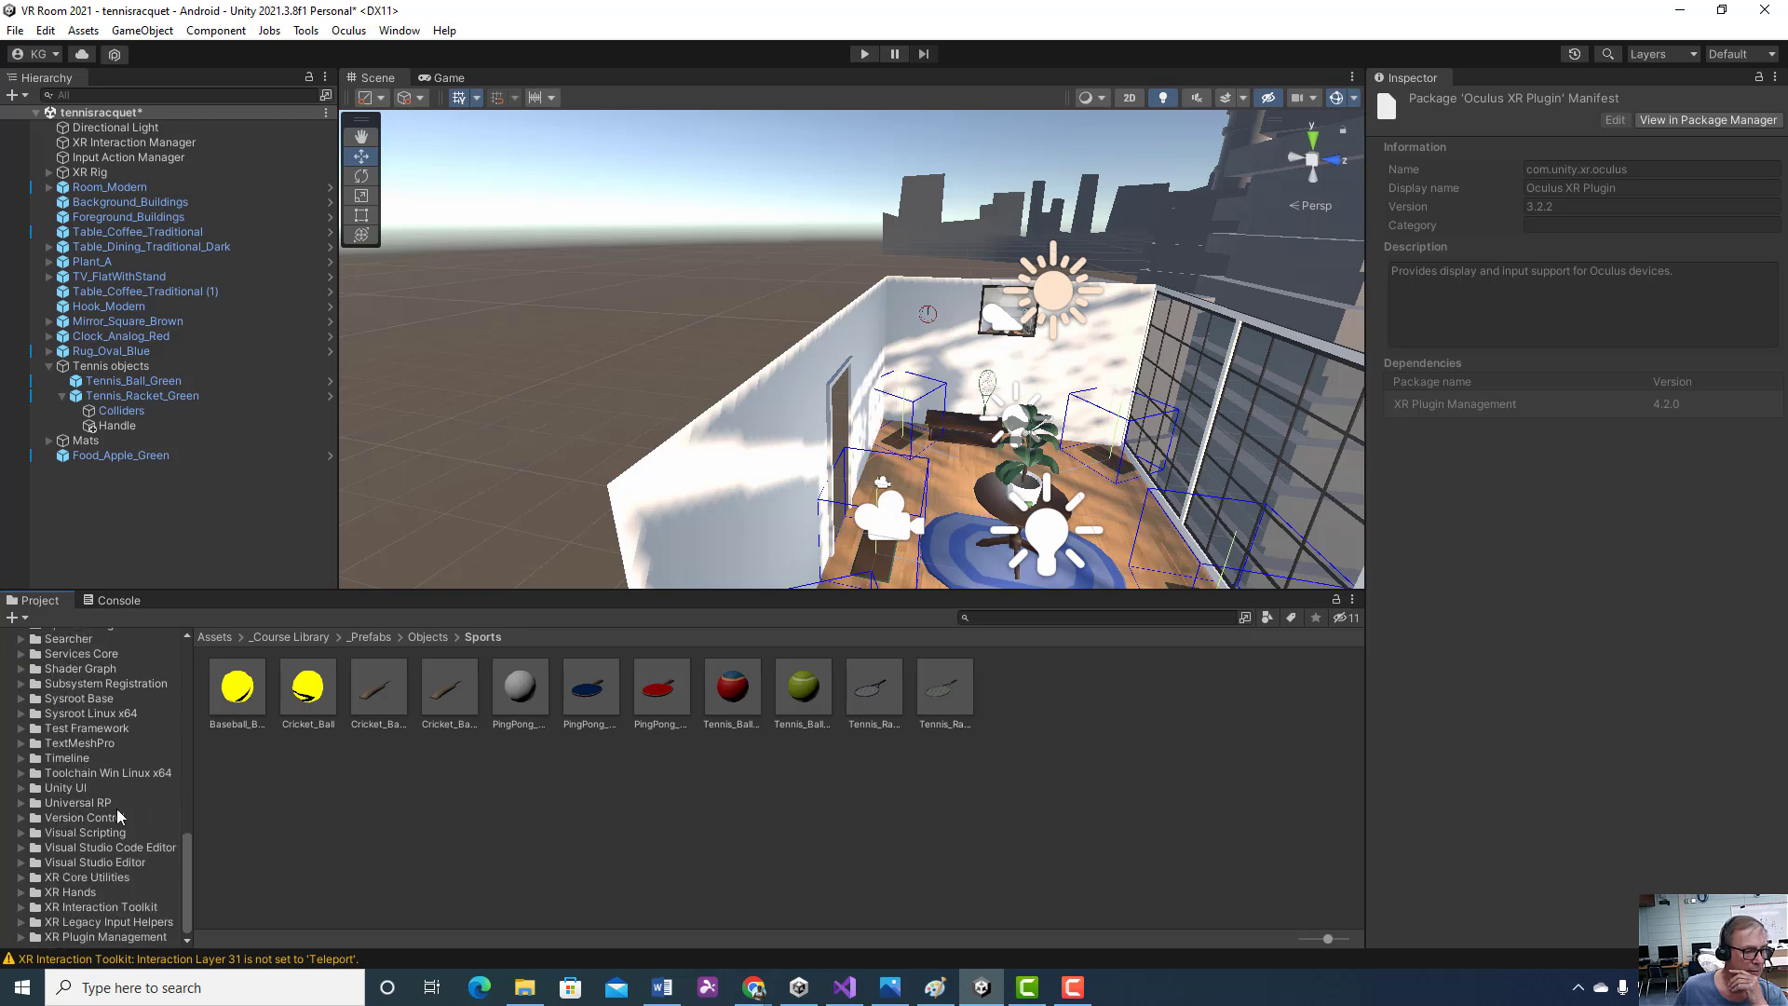
scroll(45, 645, up, 4)
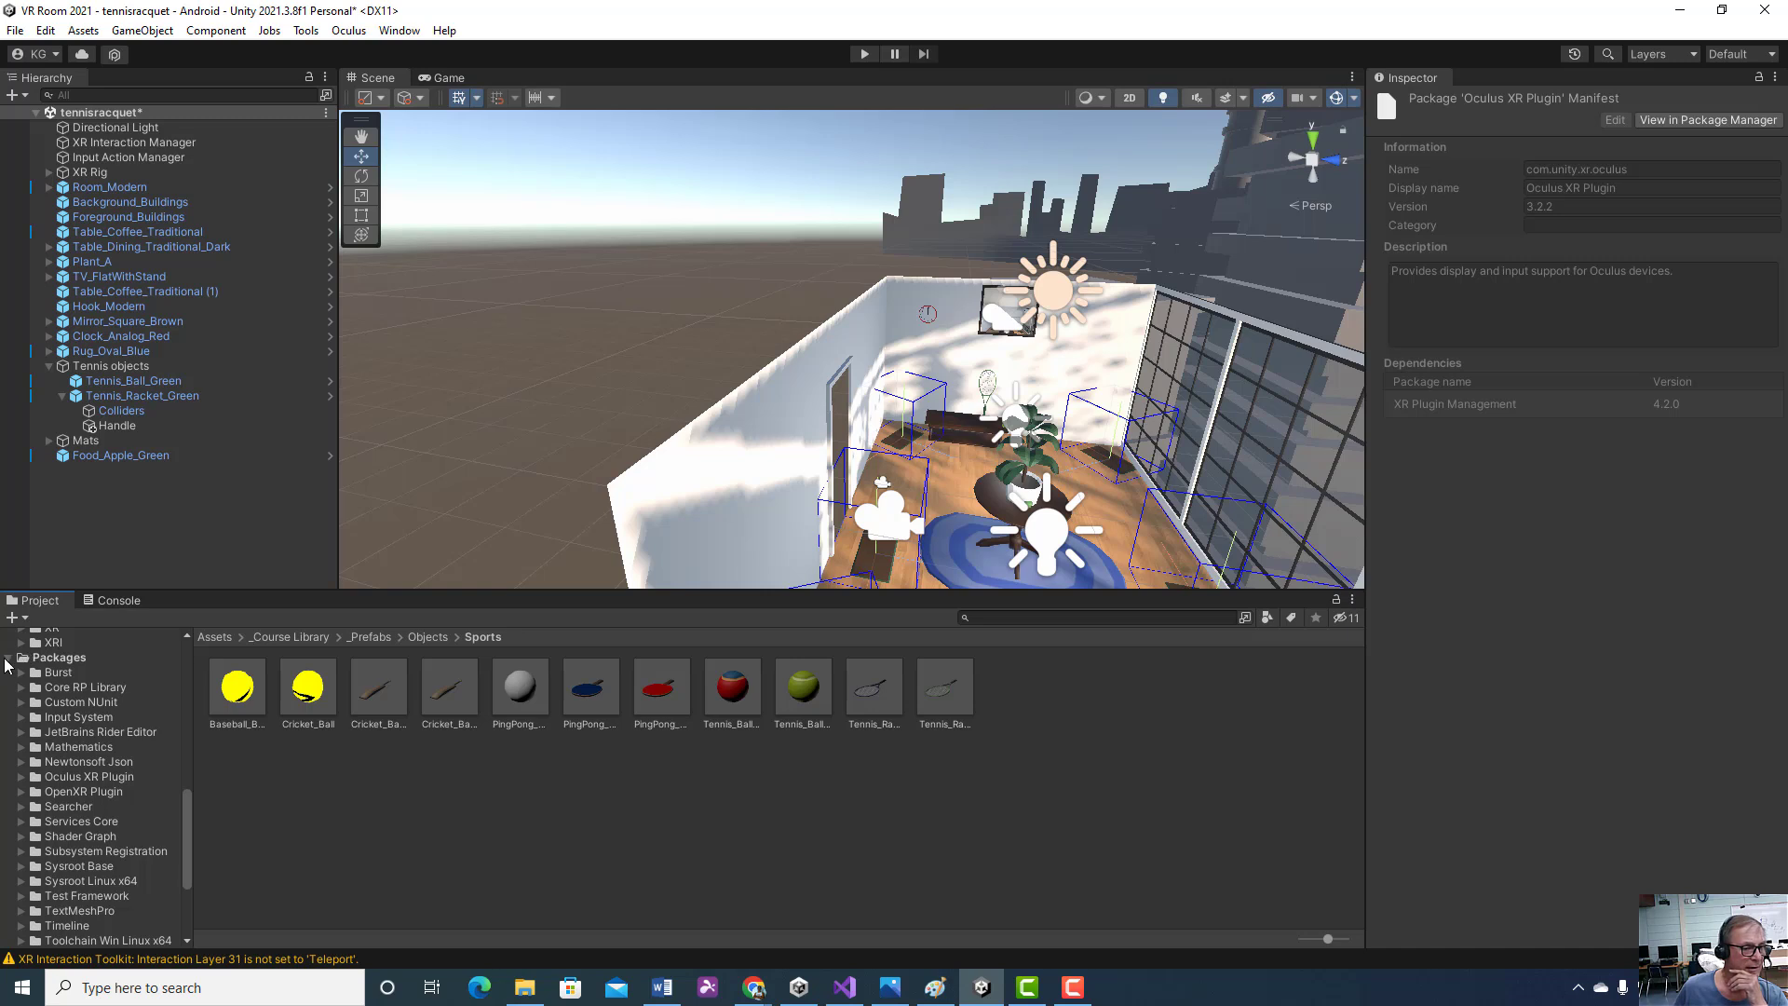
click(9, 657)
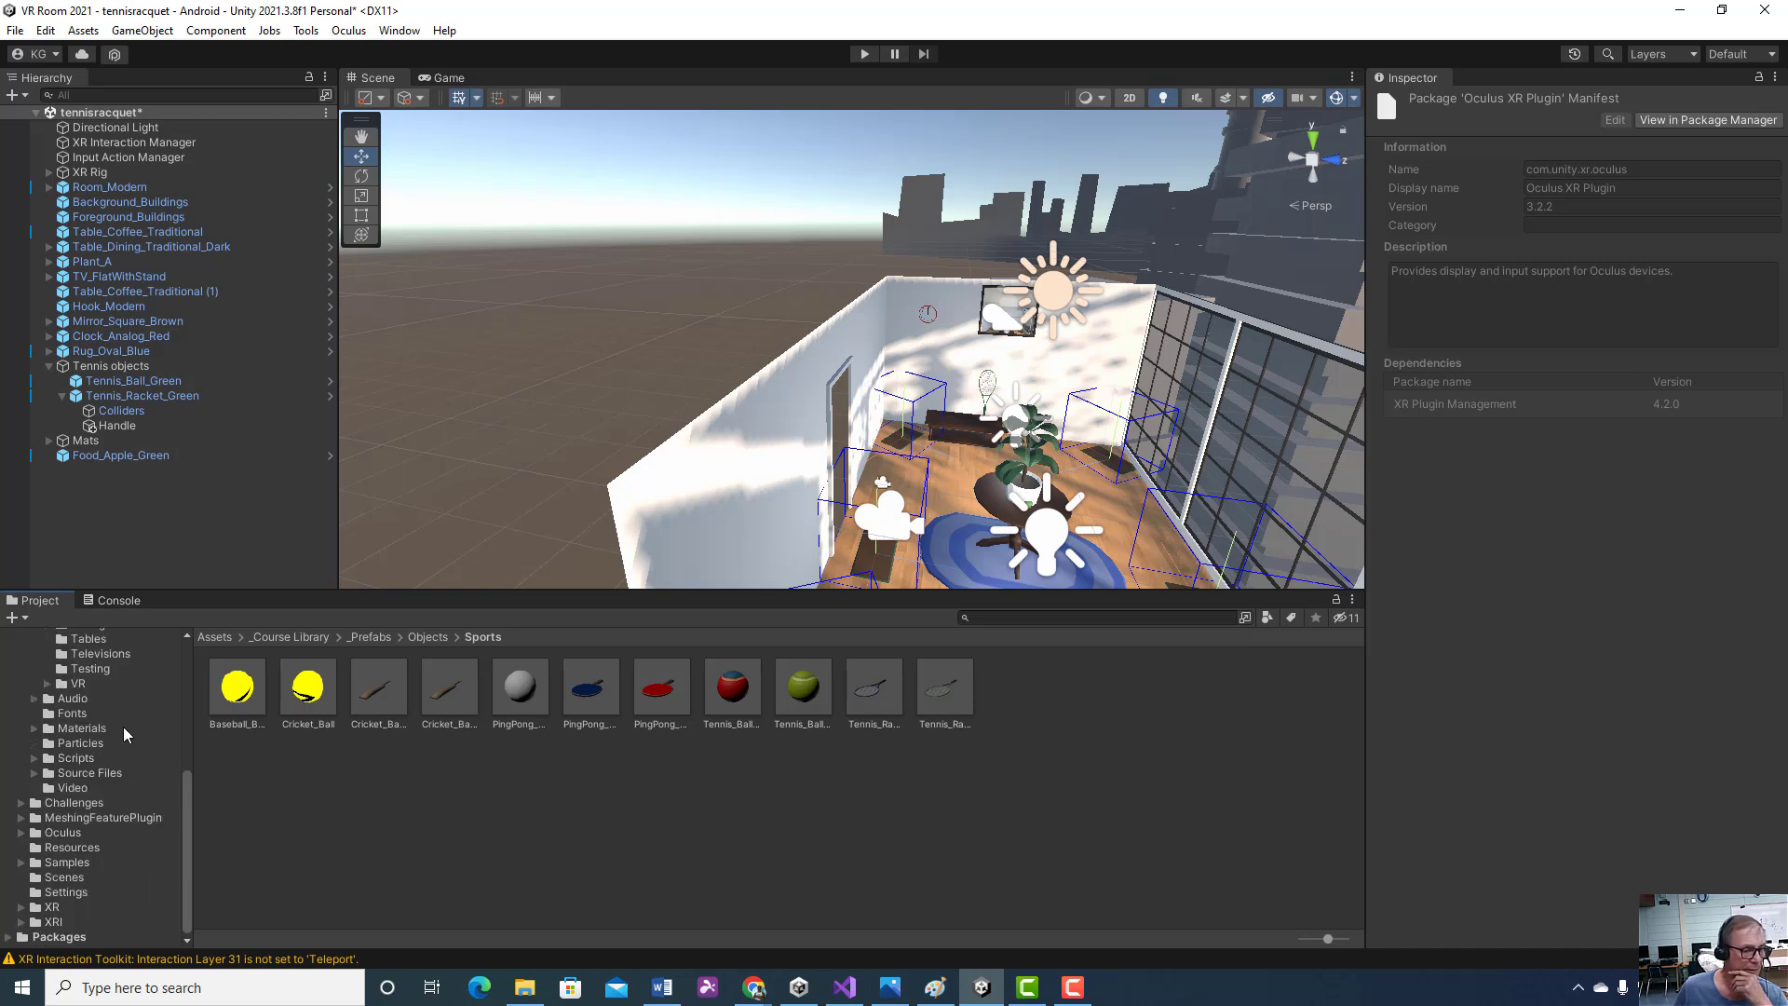
scroll(123, 726, up, 8)
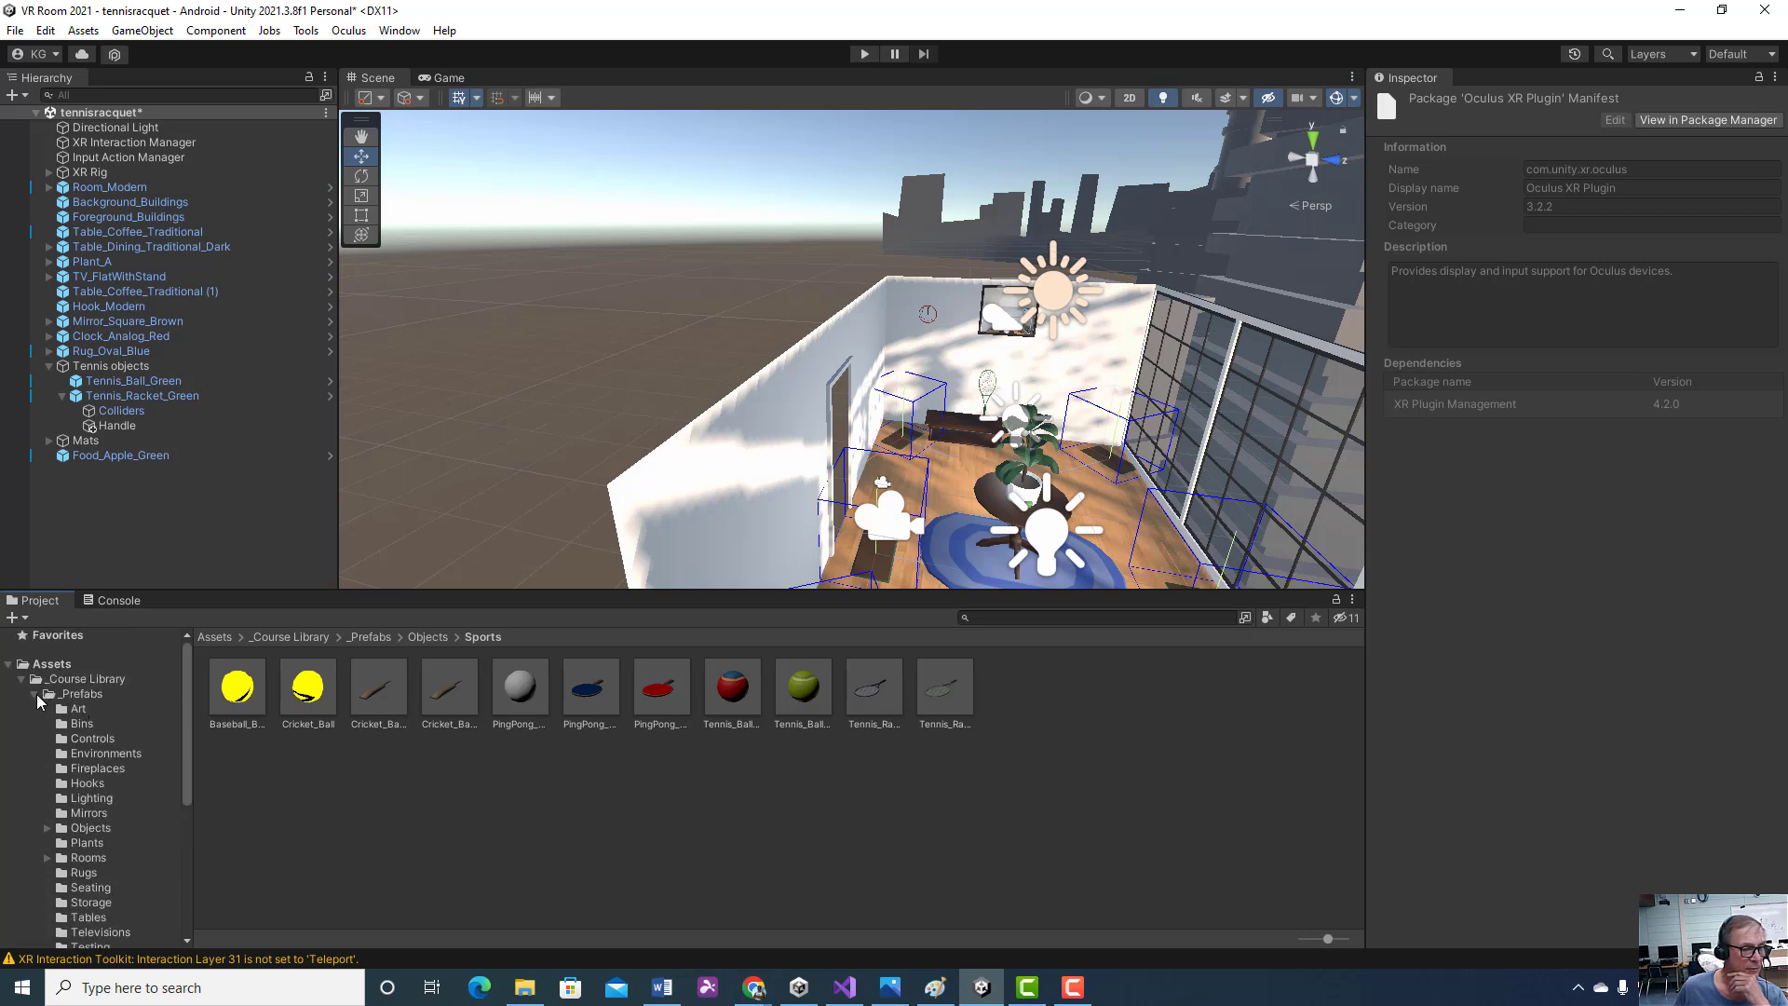
click(36, 695)
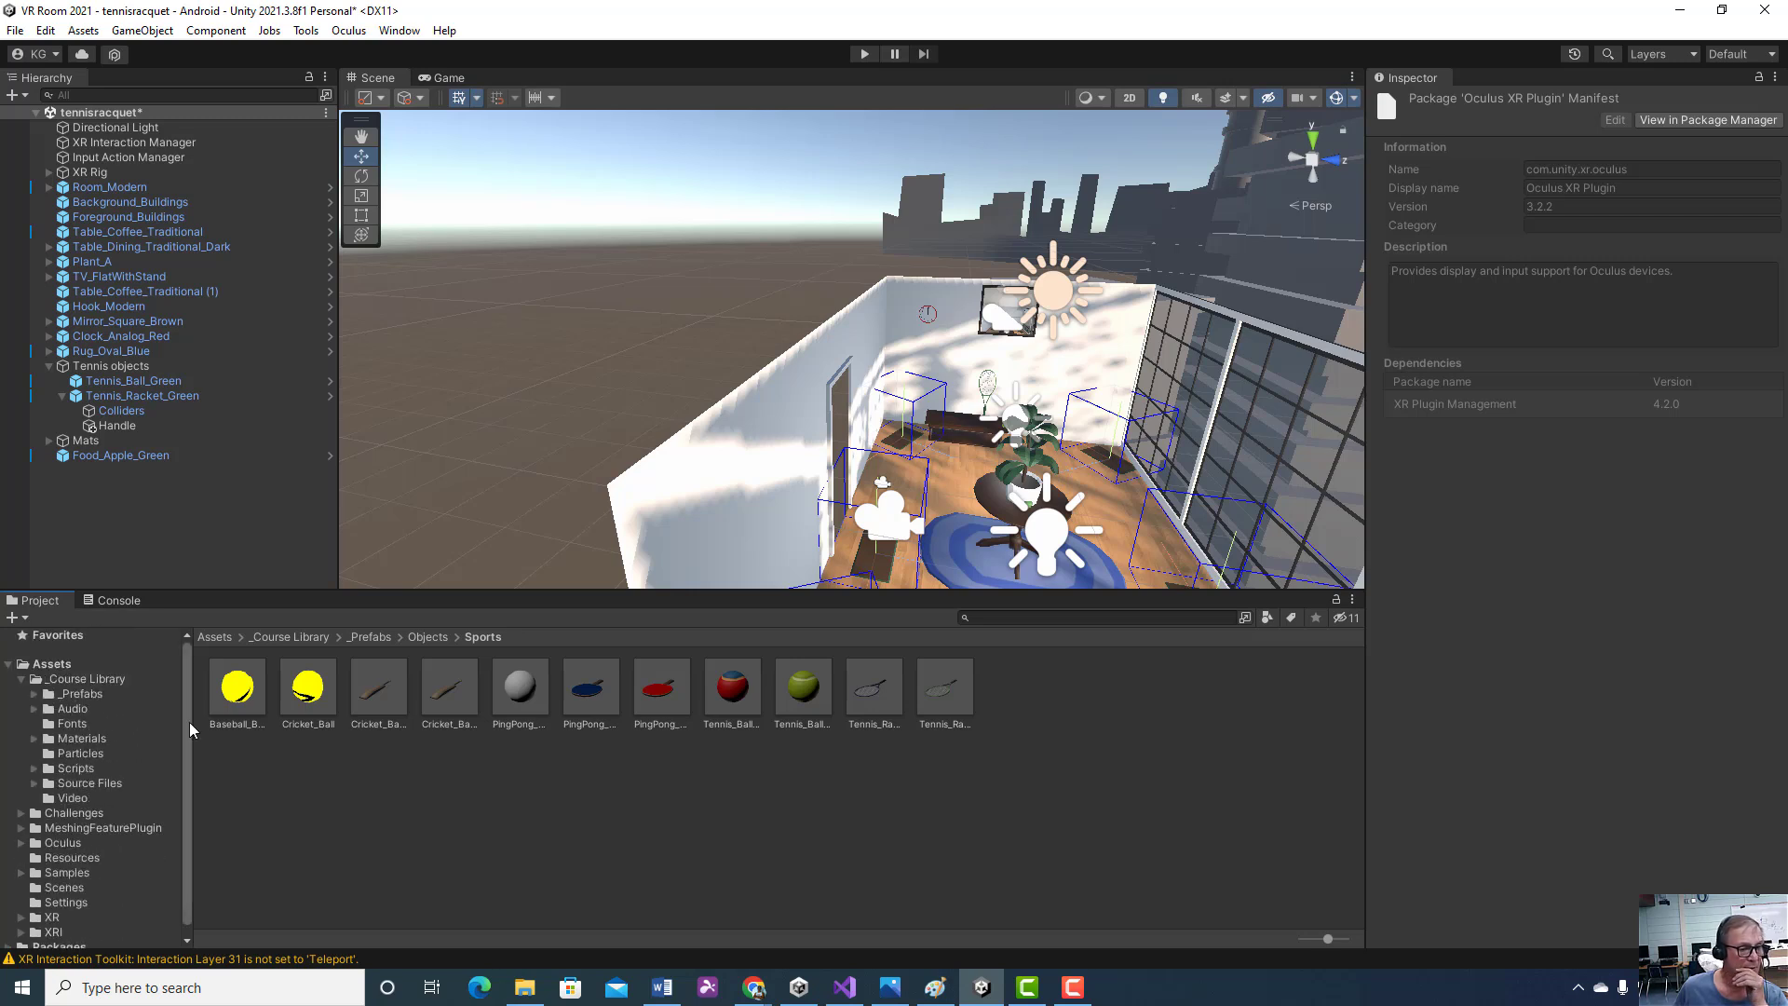
click(69, 832)
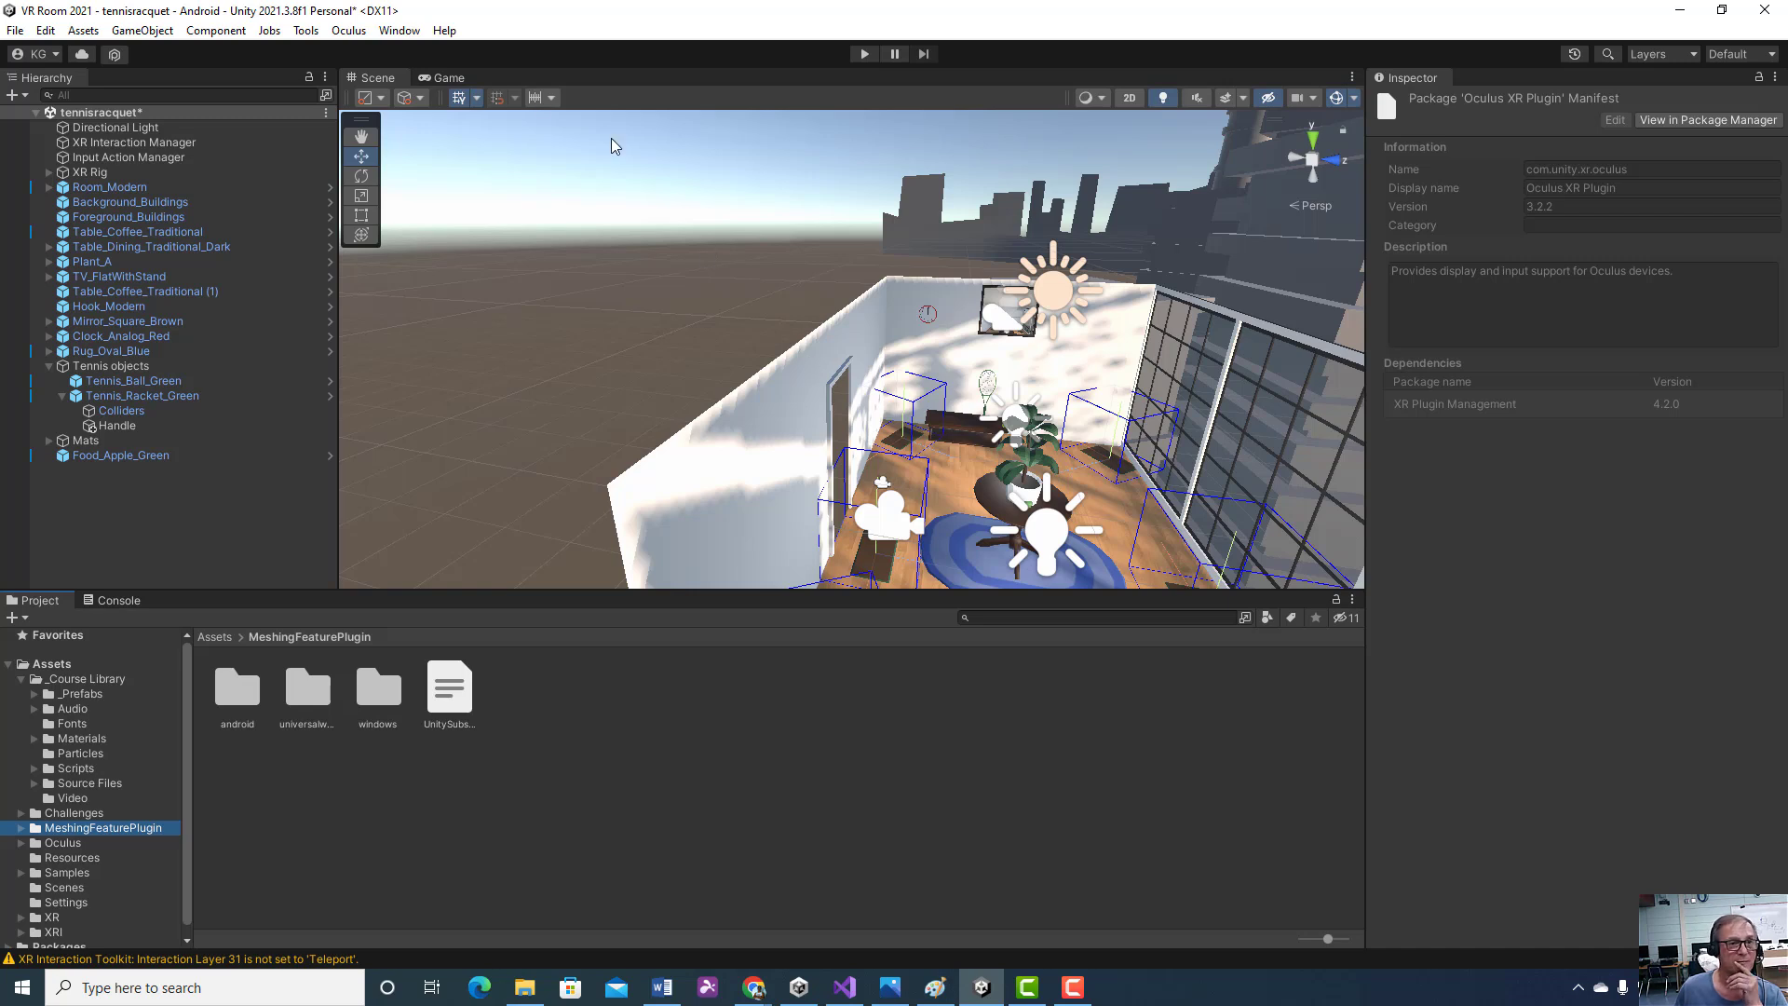
- Check which run devices the Android build settings offer, keeping Default device, and close the build settings
click(15, 30)
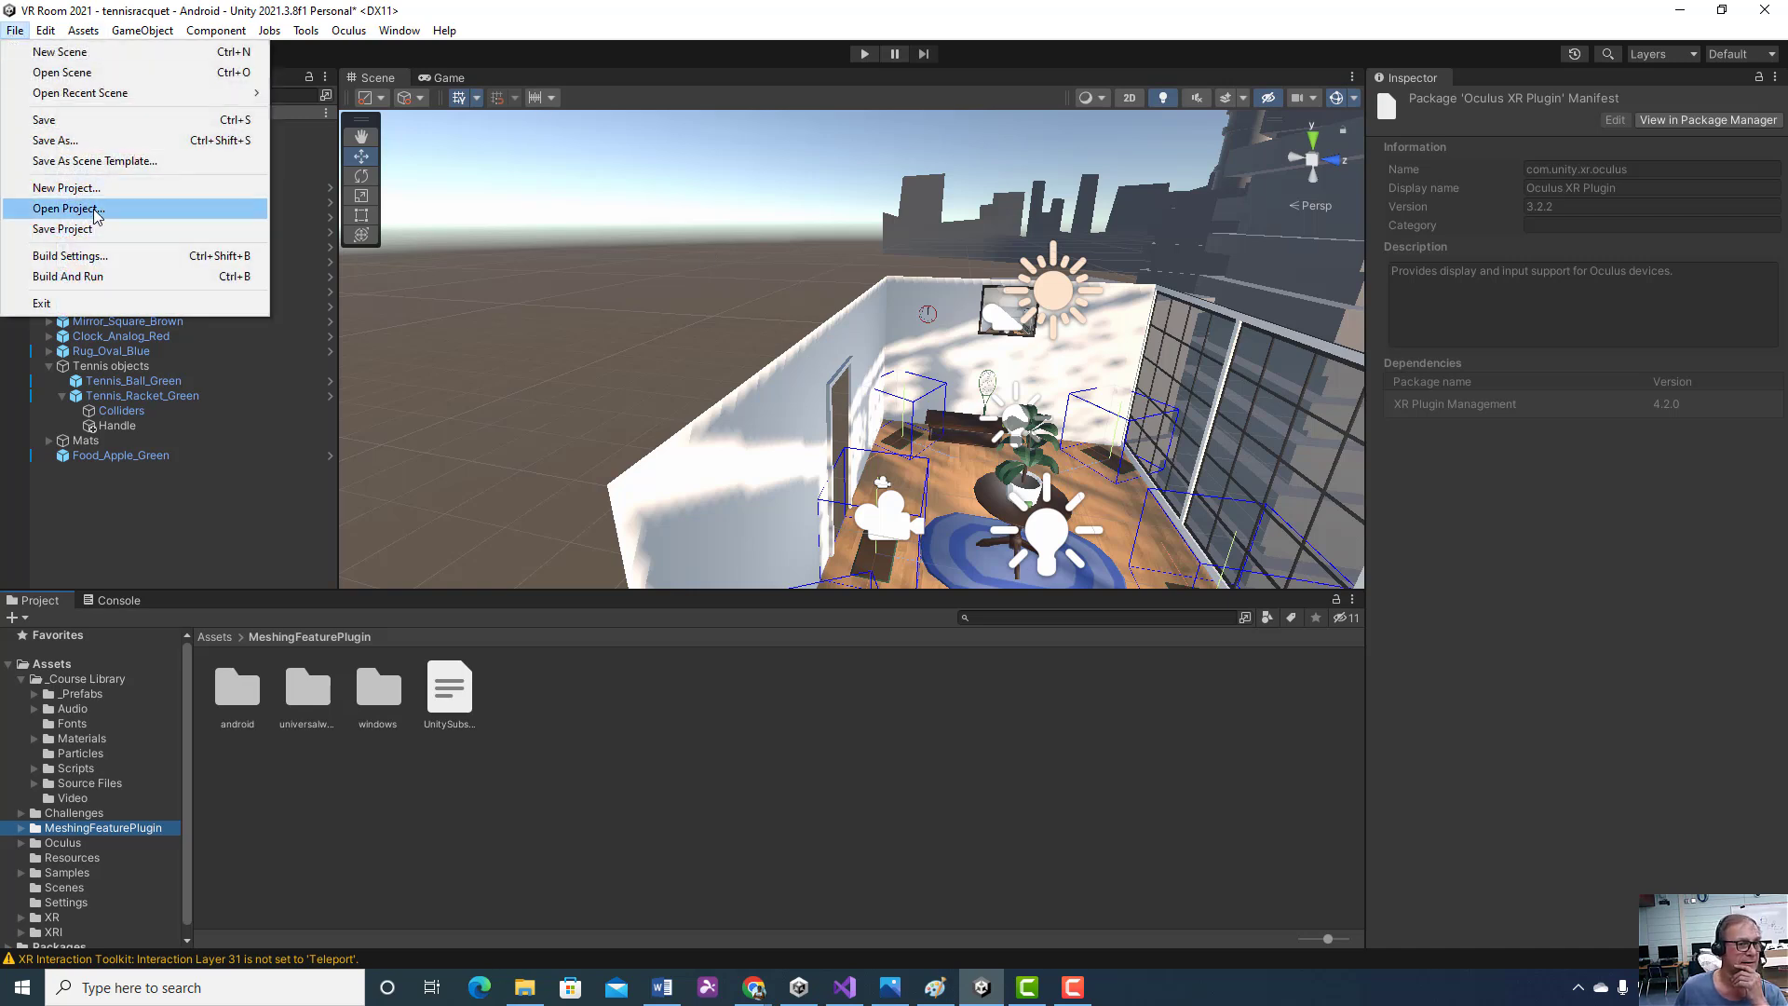
click(93, 256)
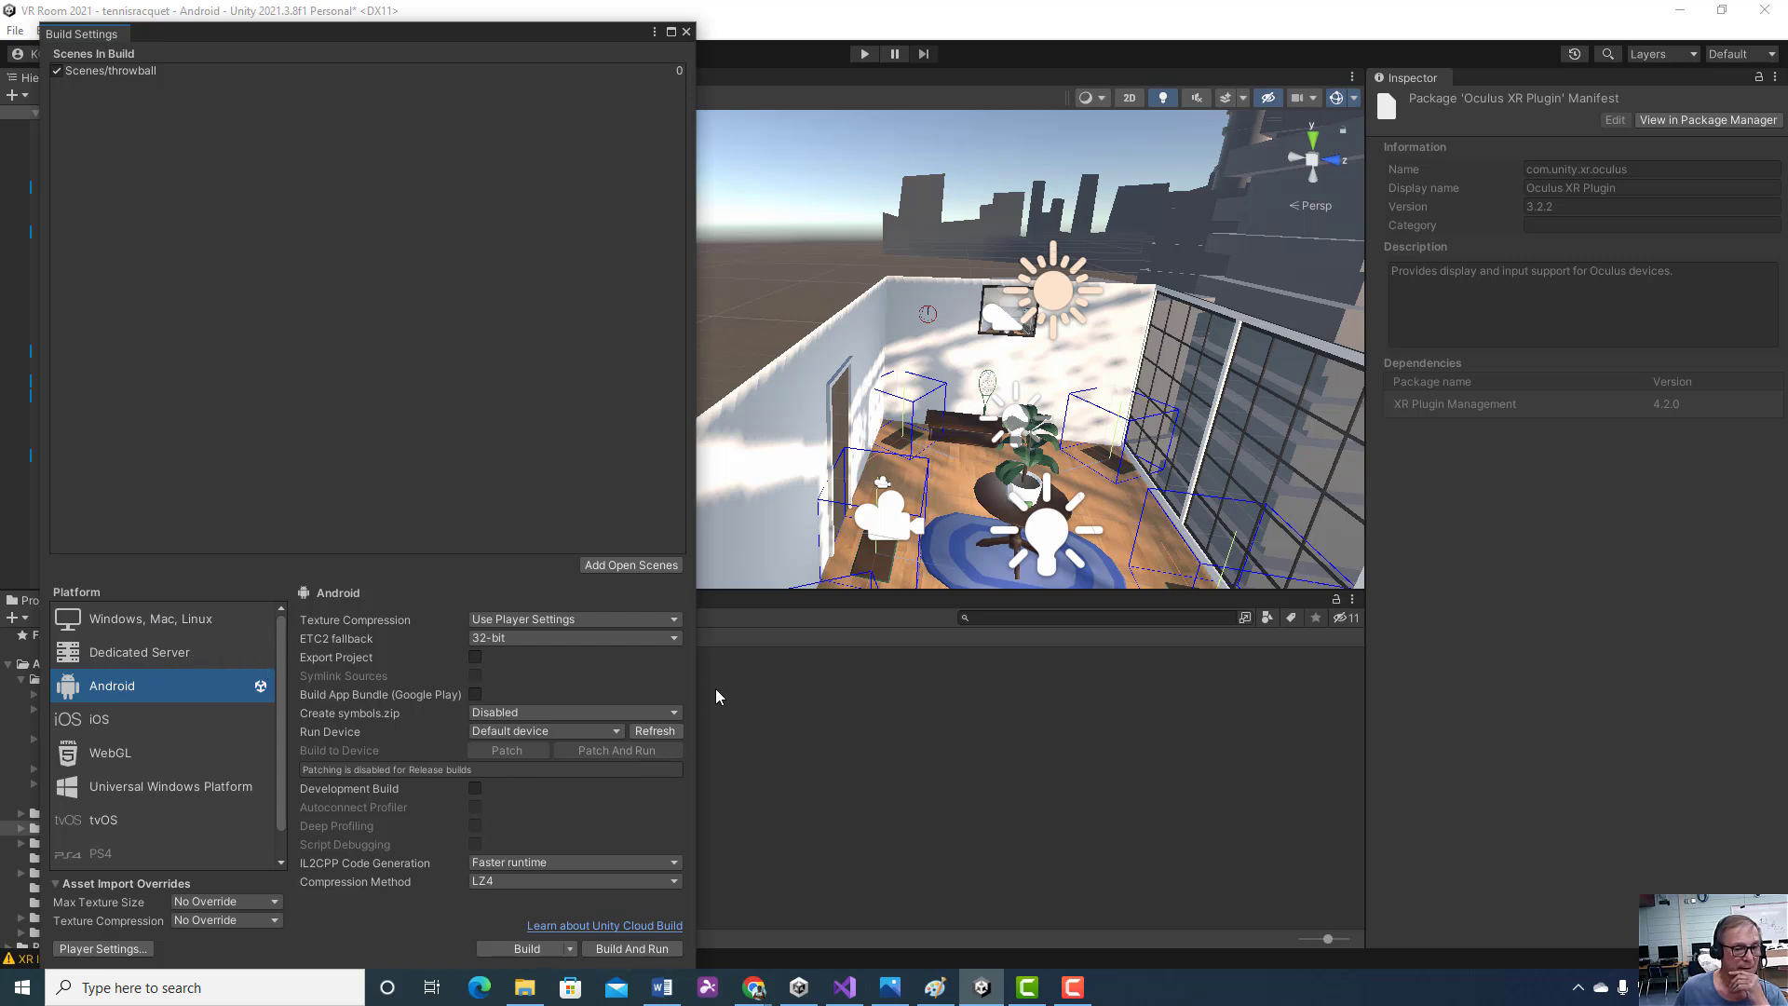
click(613, 732)
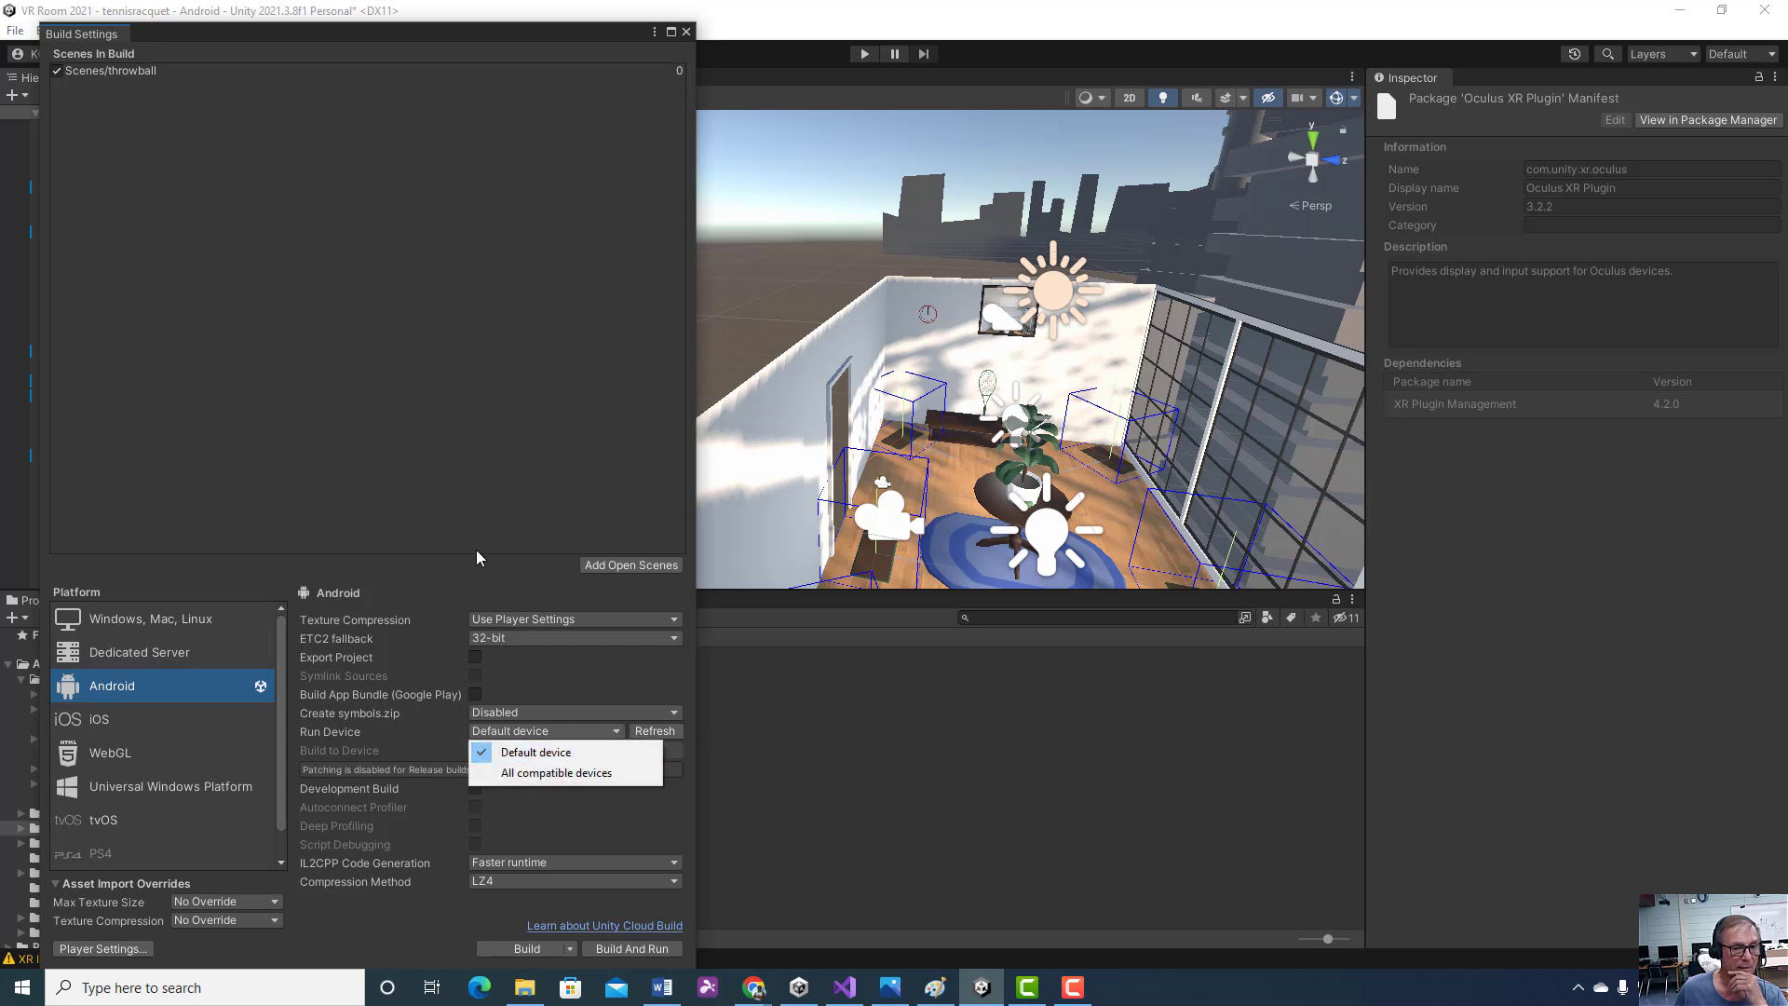
click(629, 846)
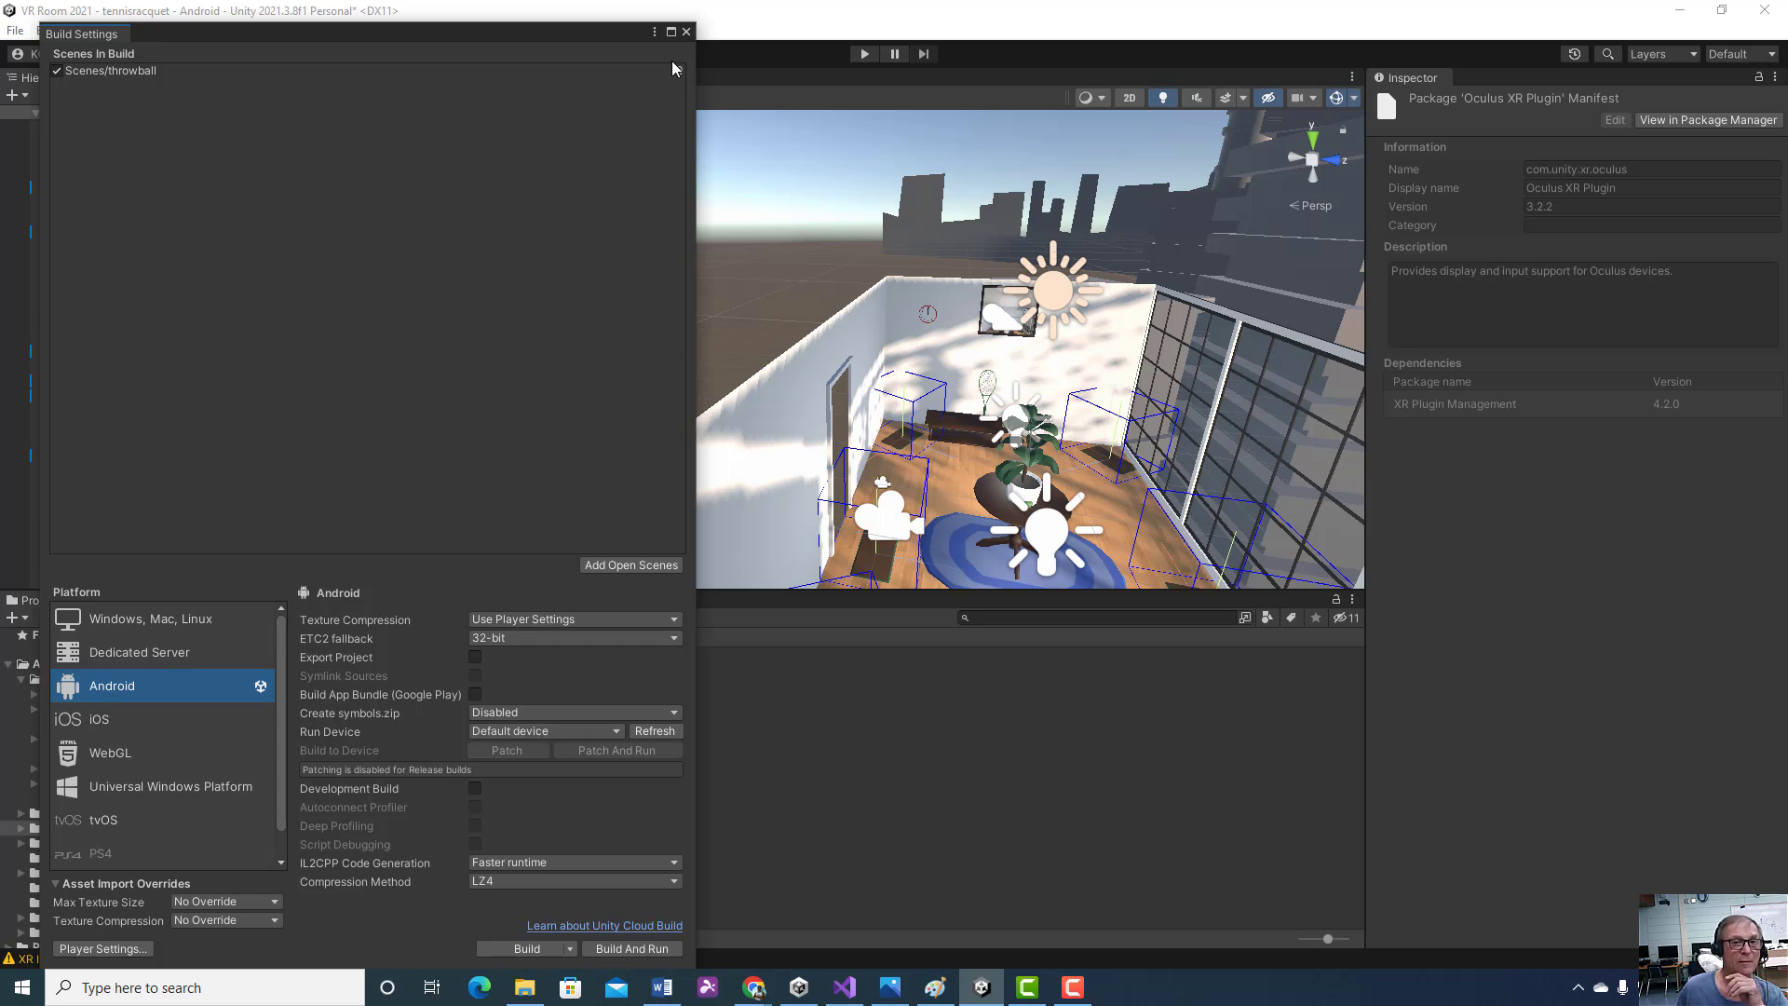
click(686, 31)
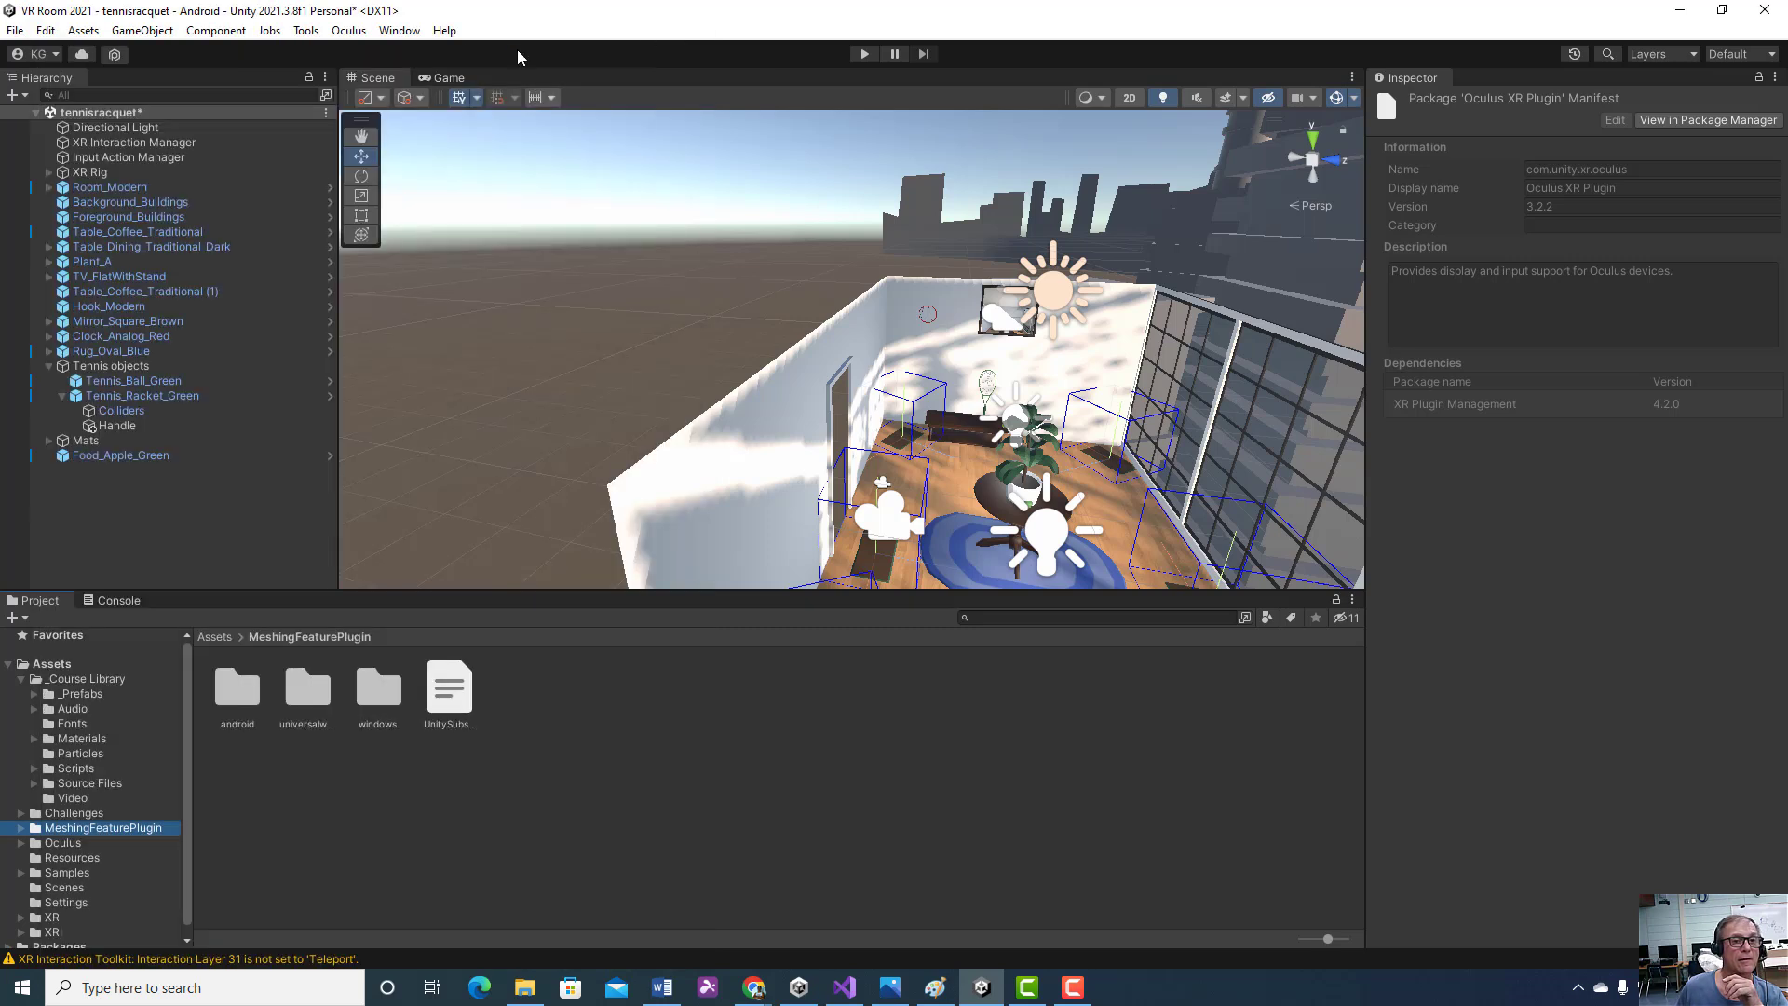
- Turn off the use of the XR Device Simulator in scenes in the project's XR Interaction Toolkit settings, and close the project settings
click(399, 34)
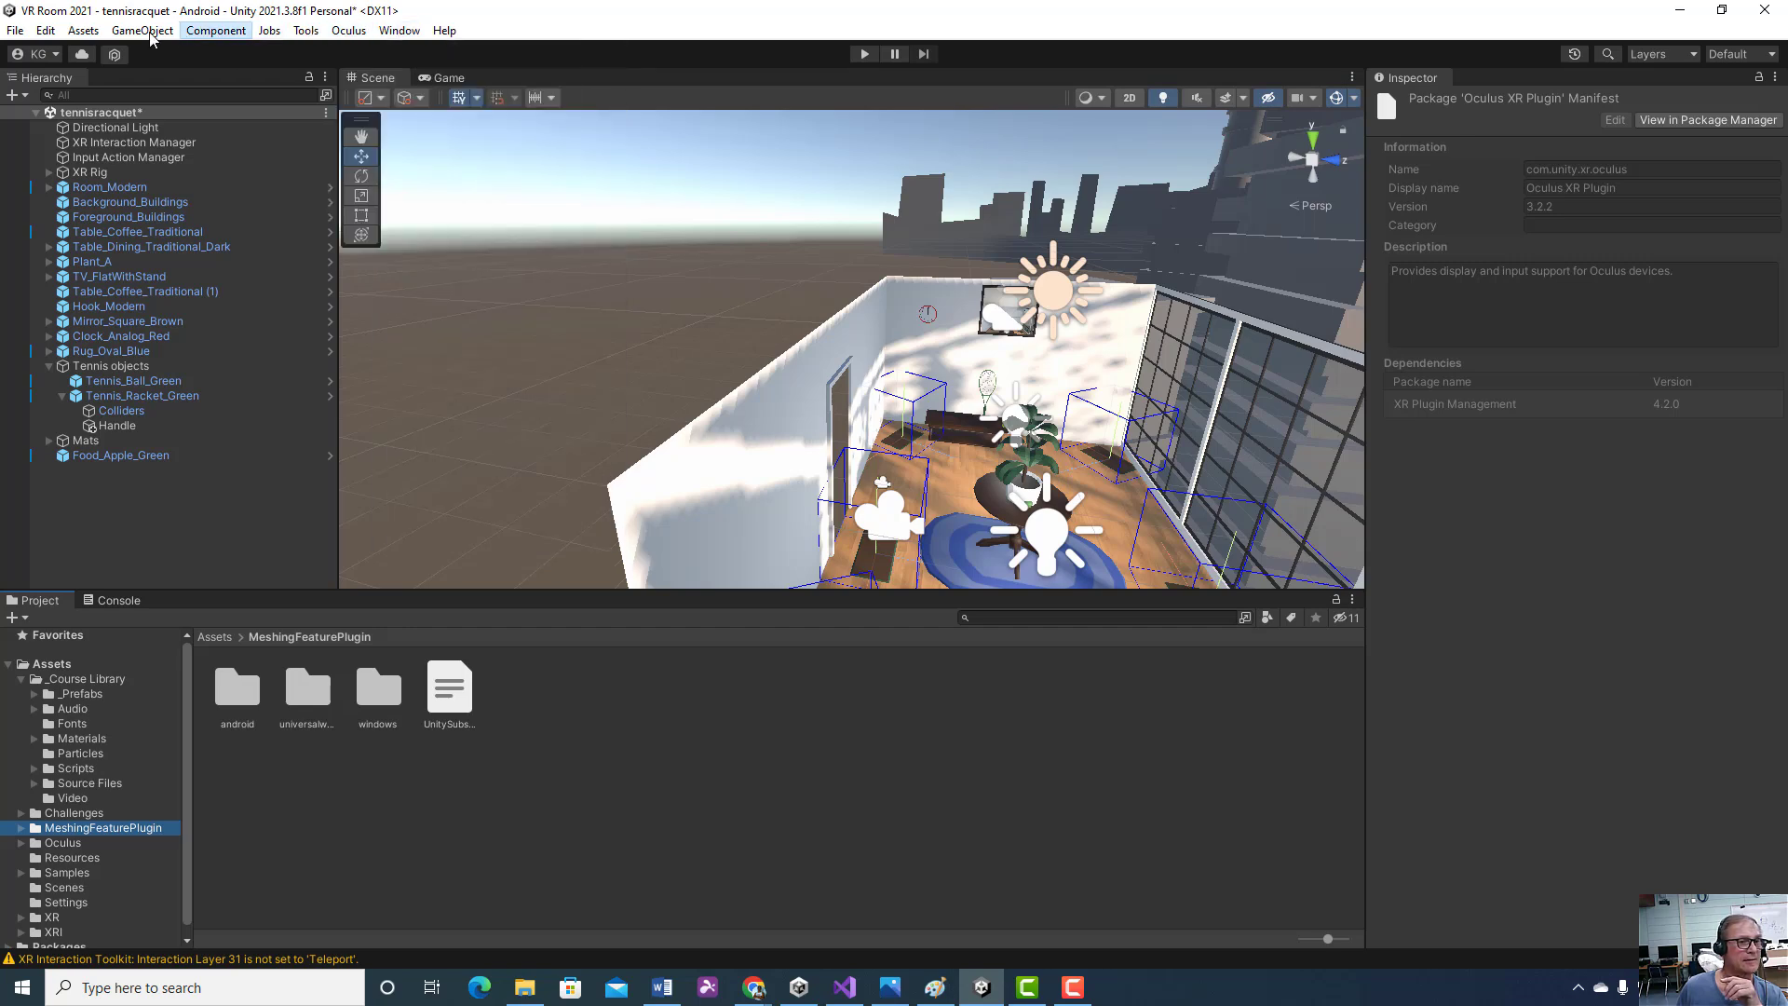
click(22, 31)
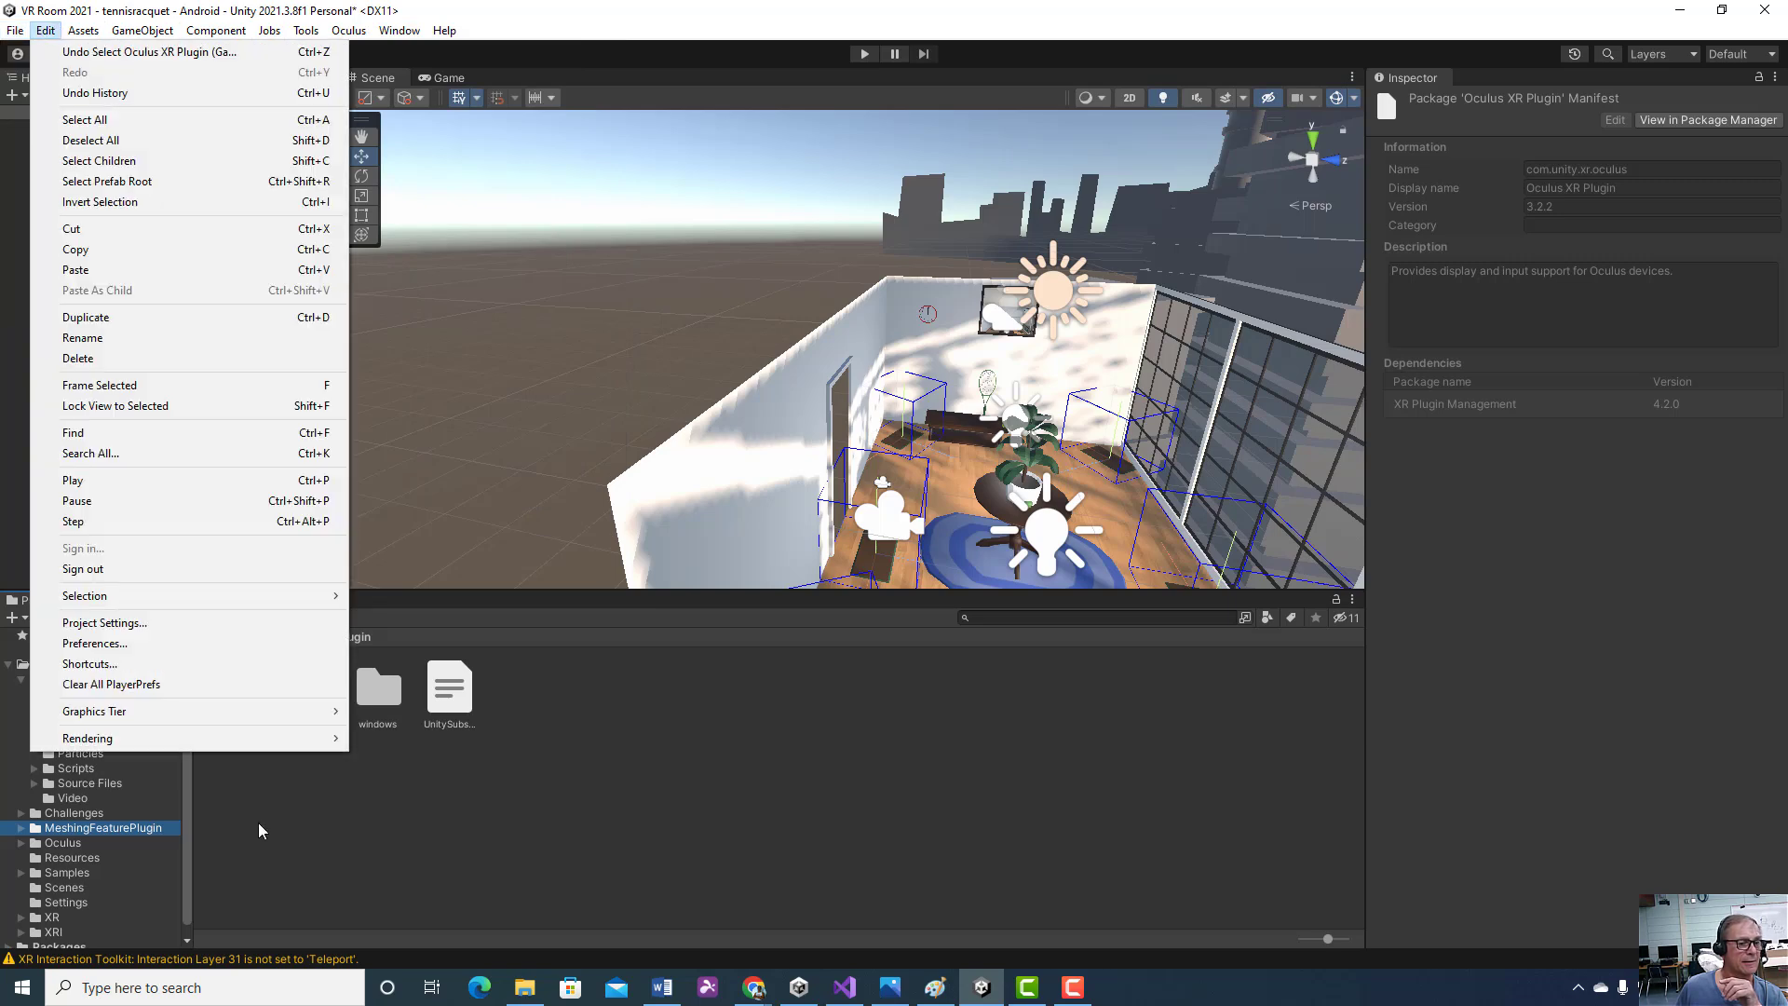
click(129, 627)
scroll(424, 499, down, 3)
scroll(425, 500, down, 3)
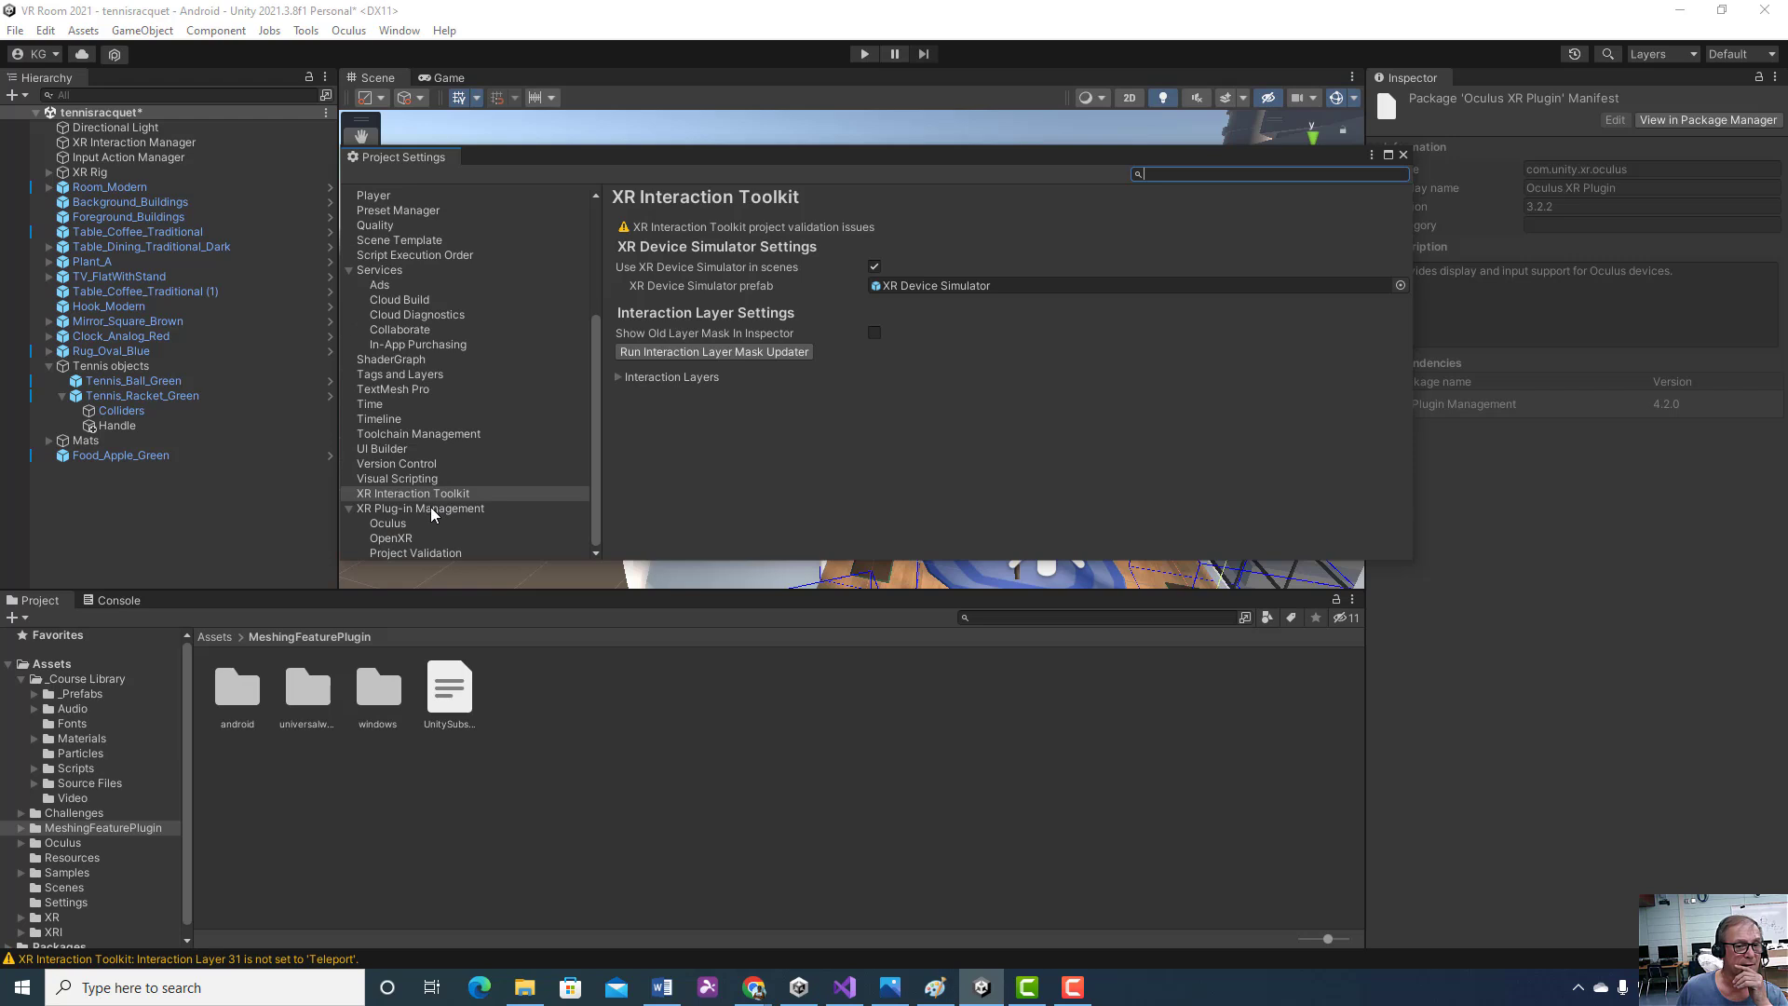
click(874, 266)
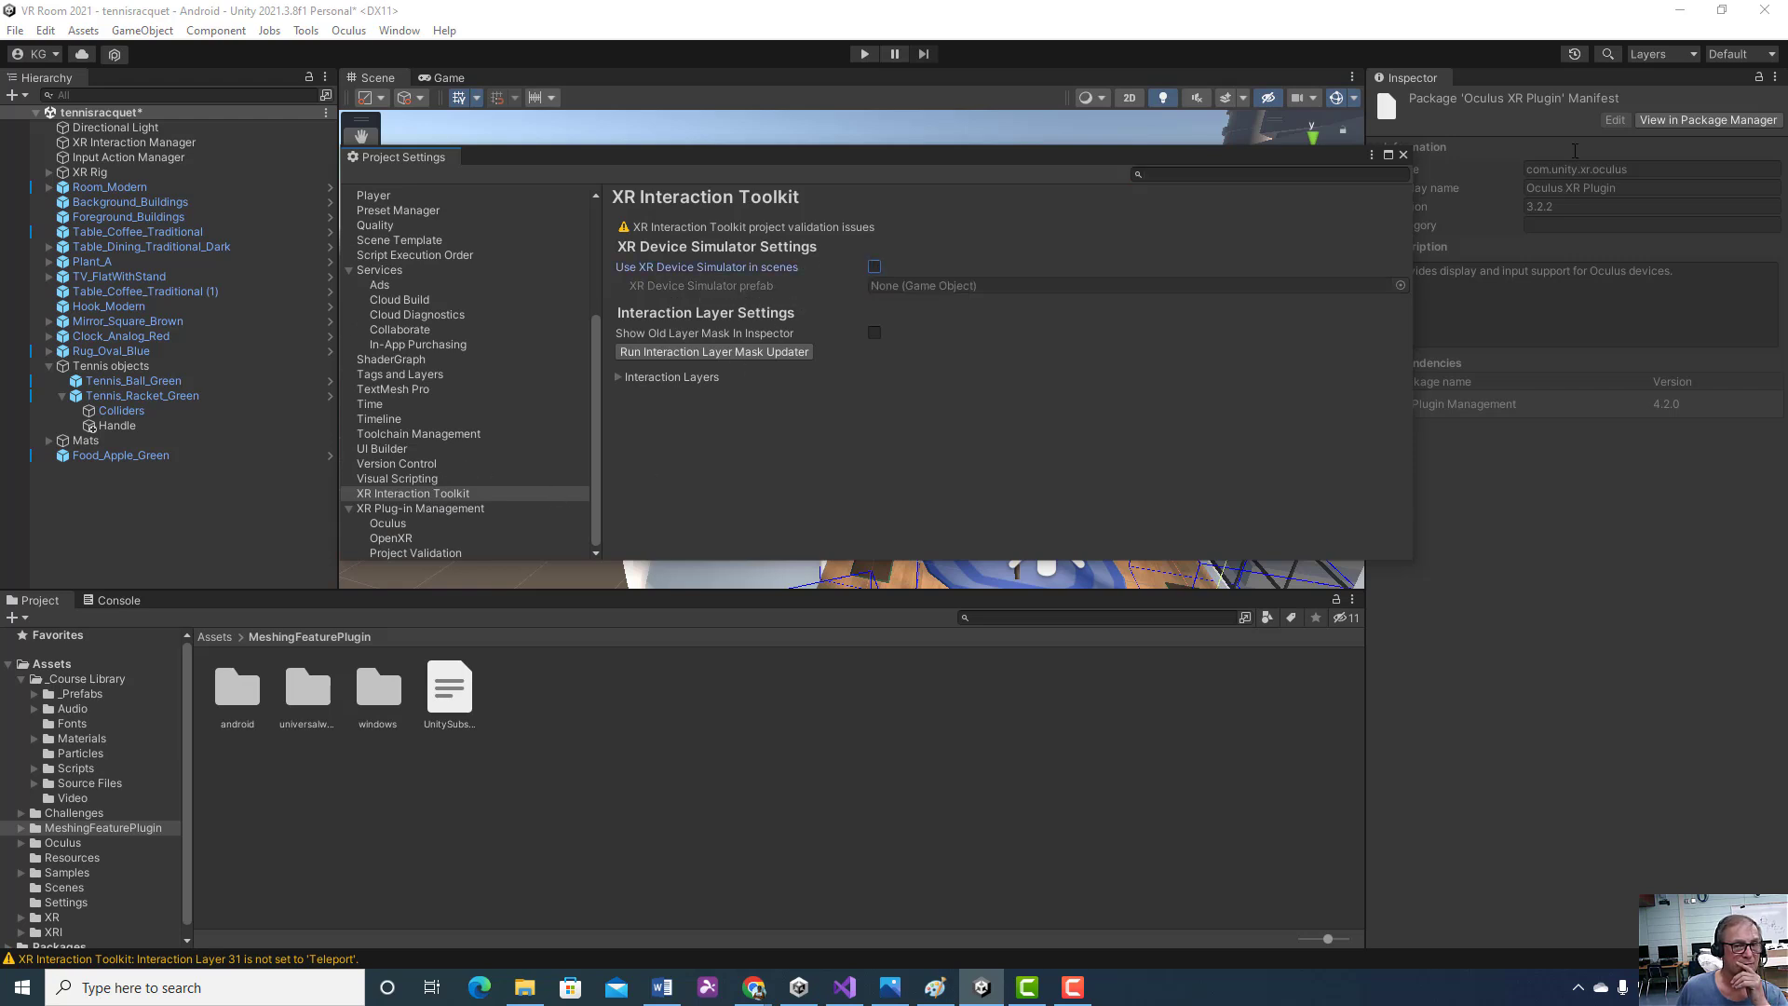
click(1404, 154)
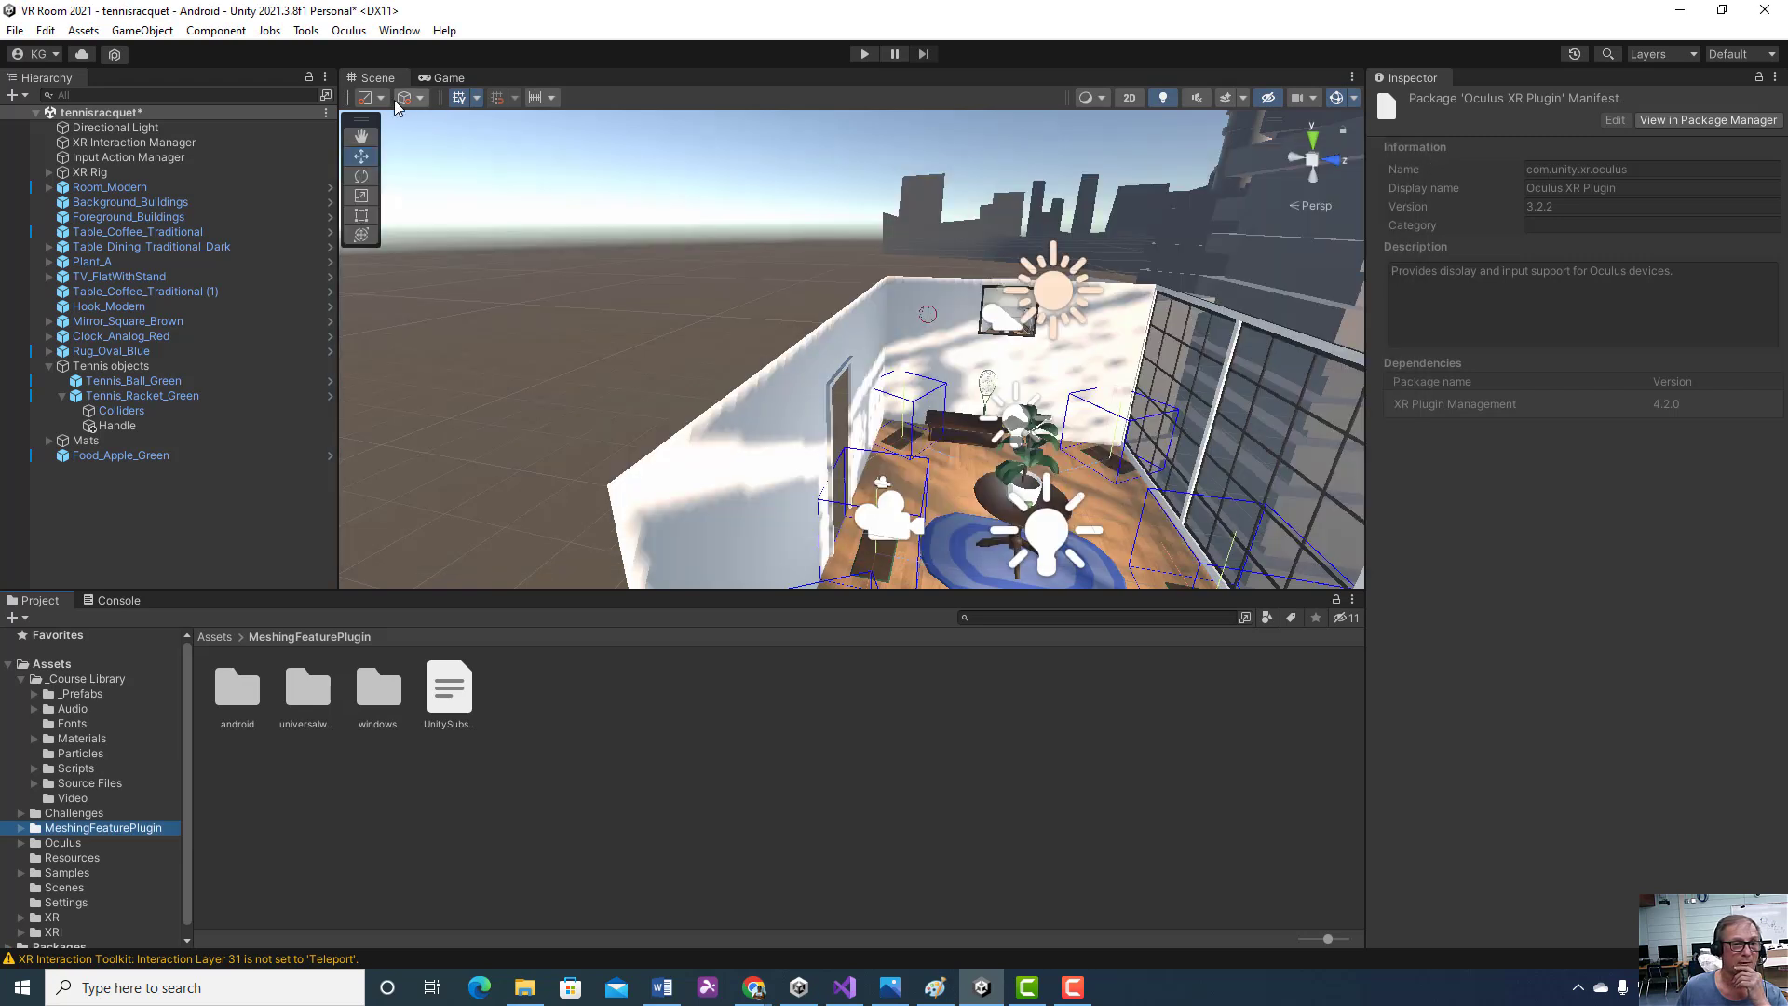
- Review the Create symbols.zip and Run Device options in the Android build settings without changing them, and close the build settings
click(15, 30)
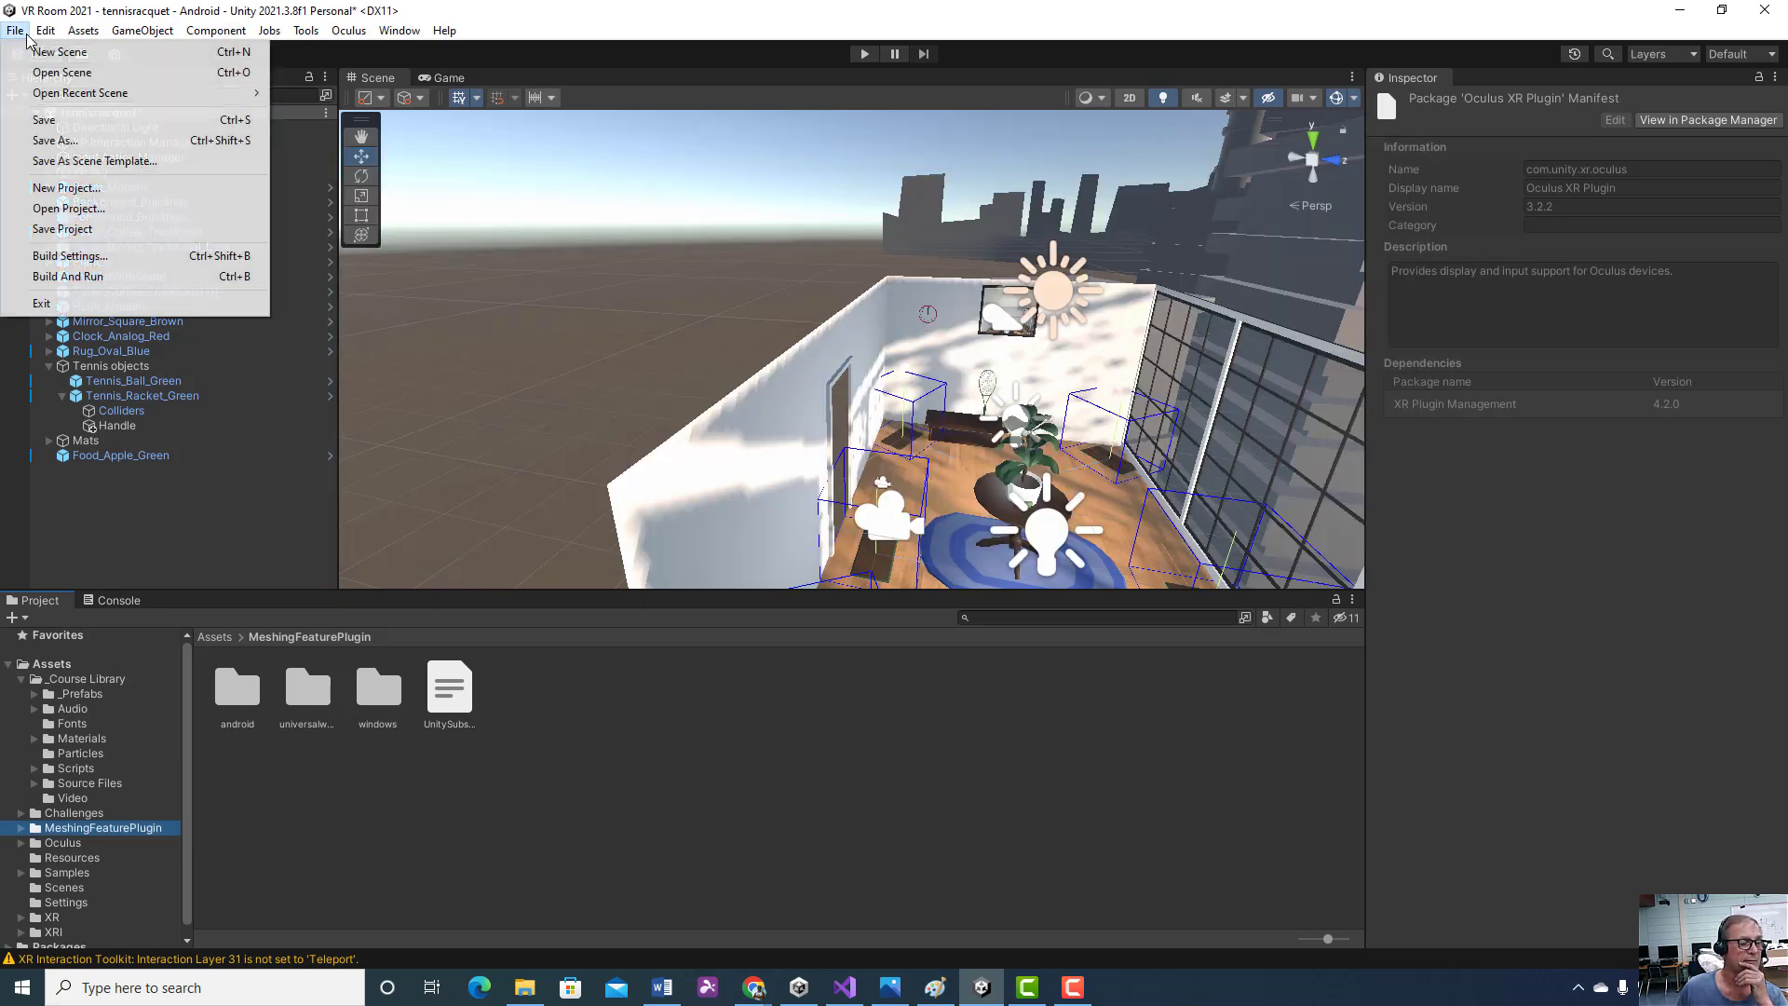
click(119, 257)
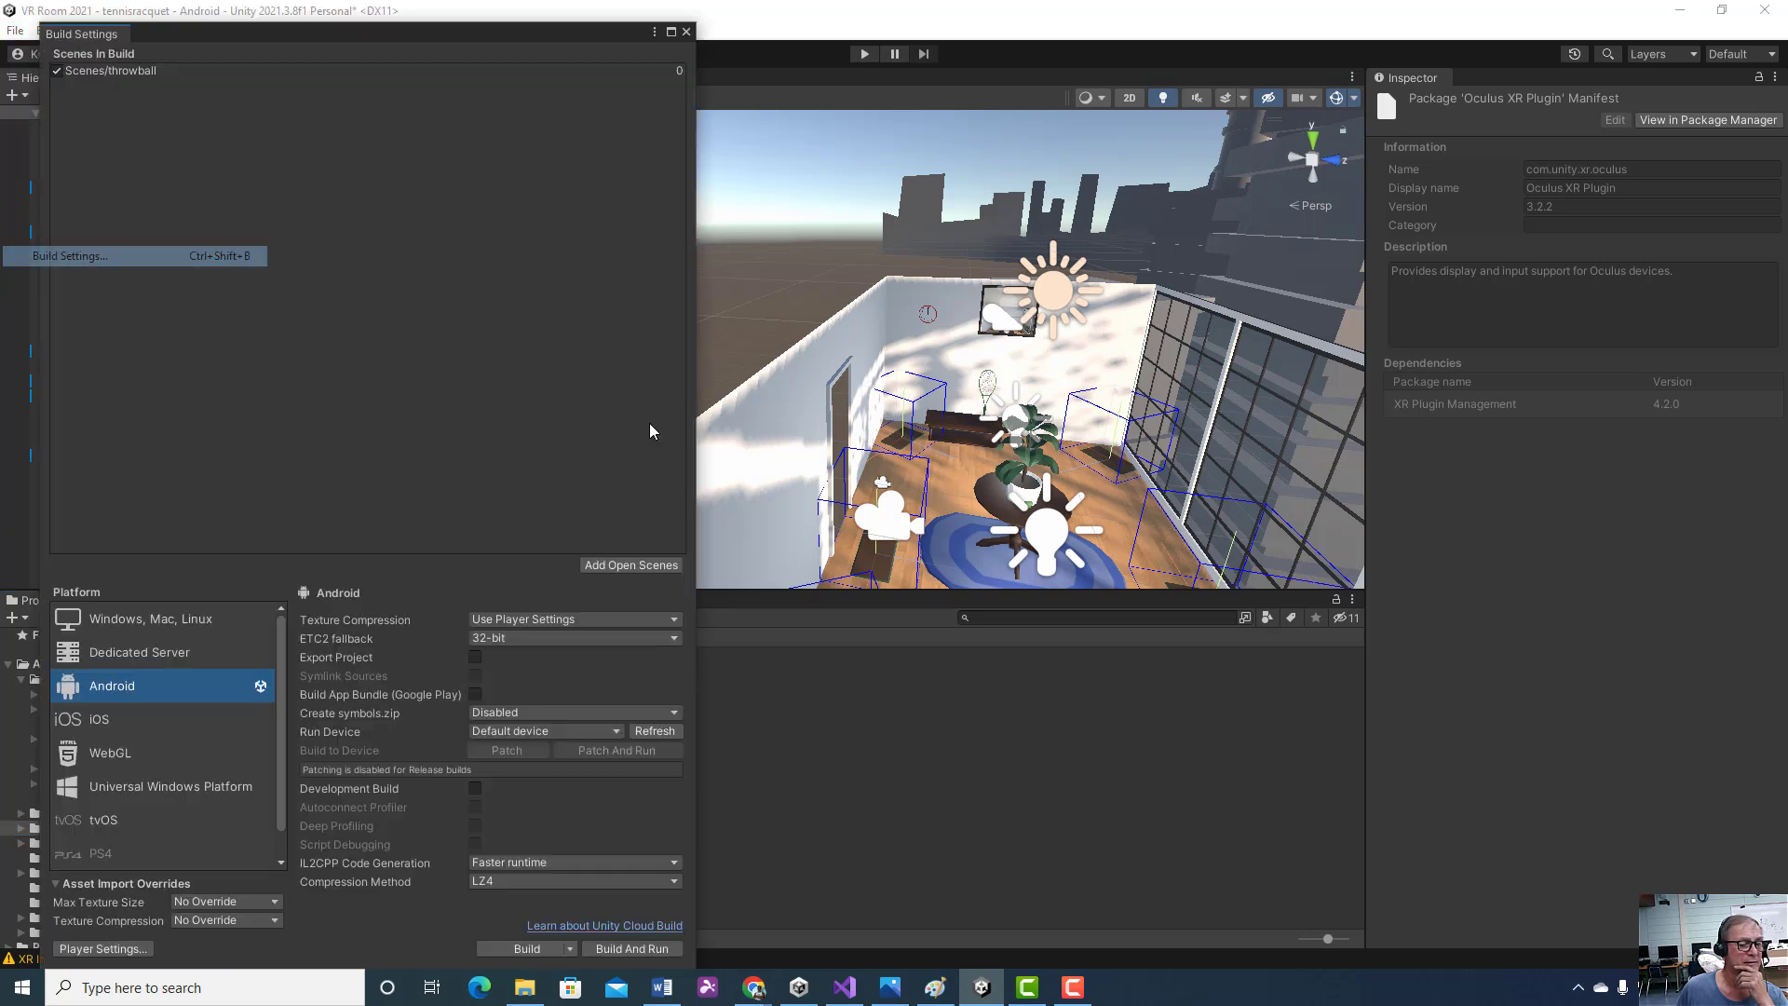
click(680, 712)
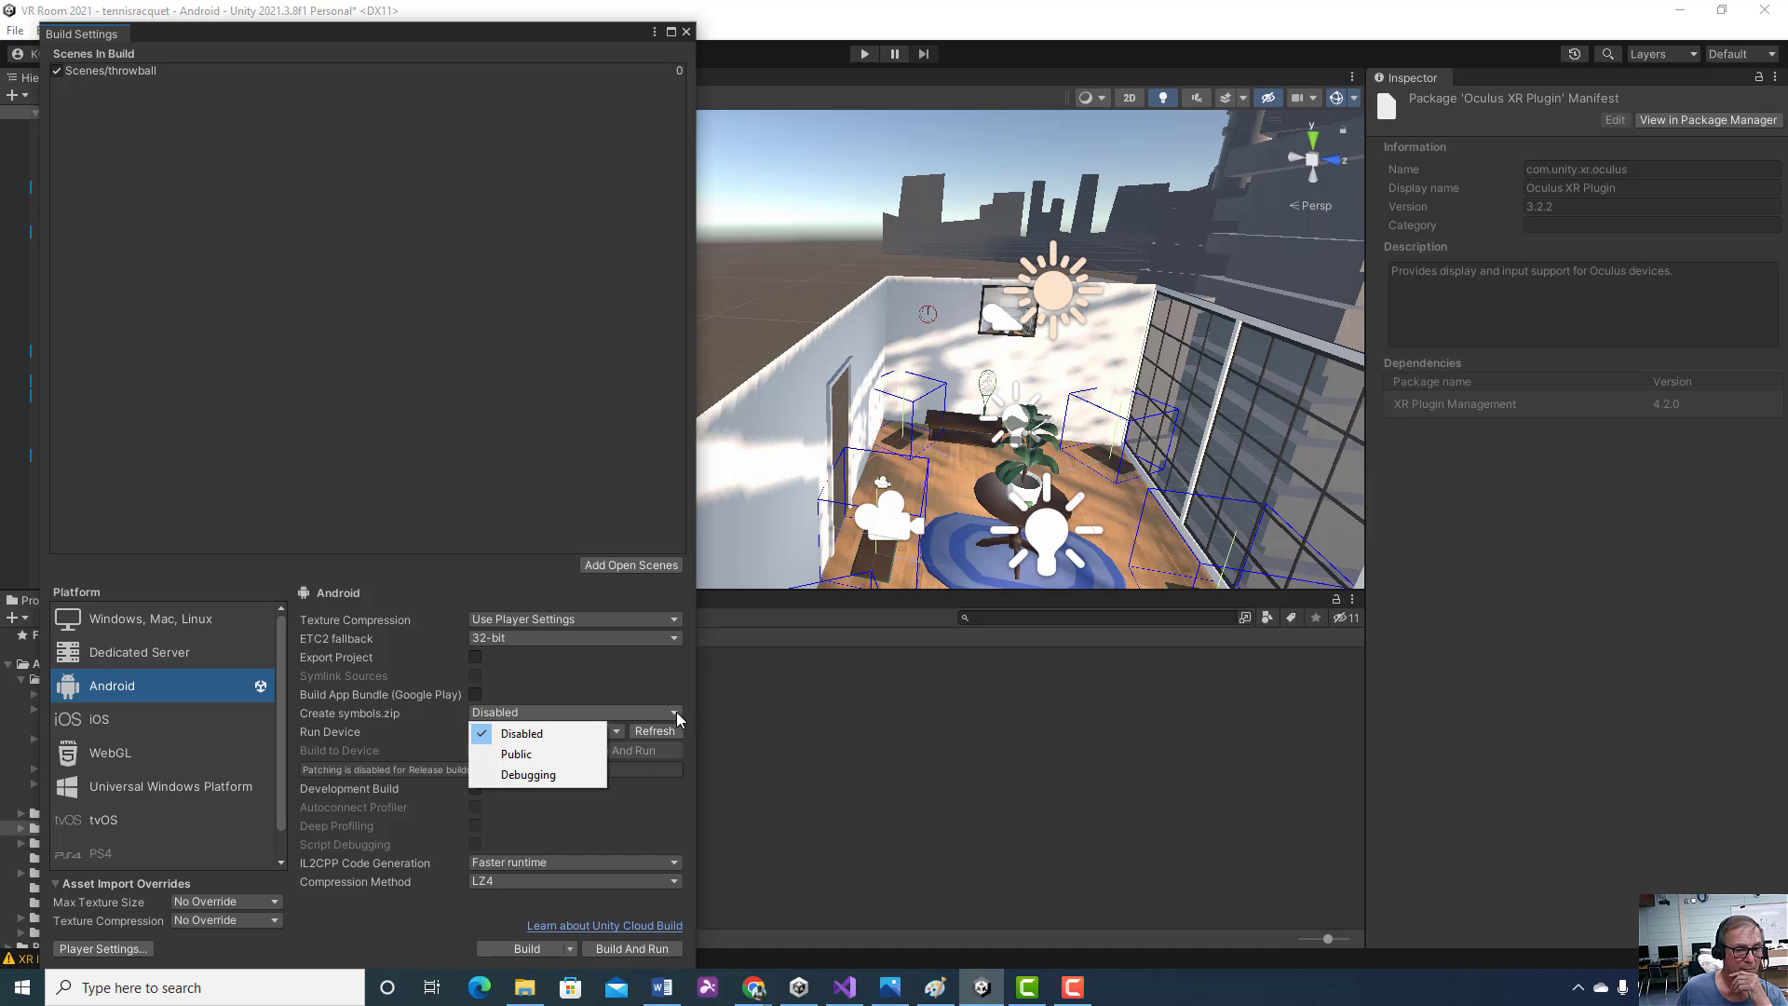
click(625, 692)
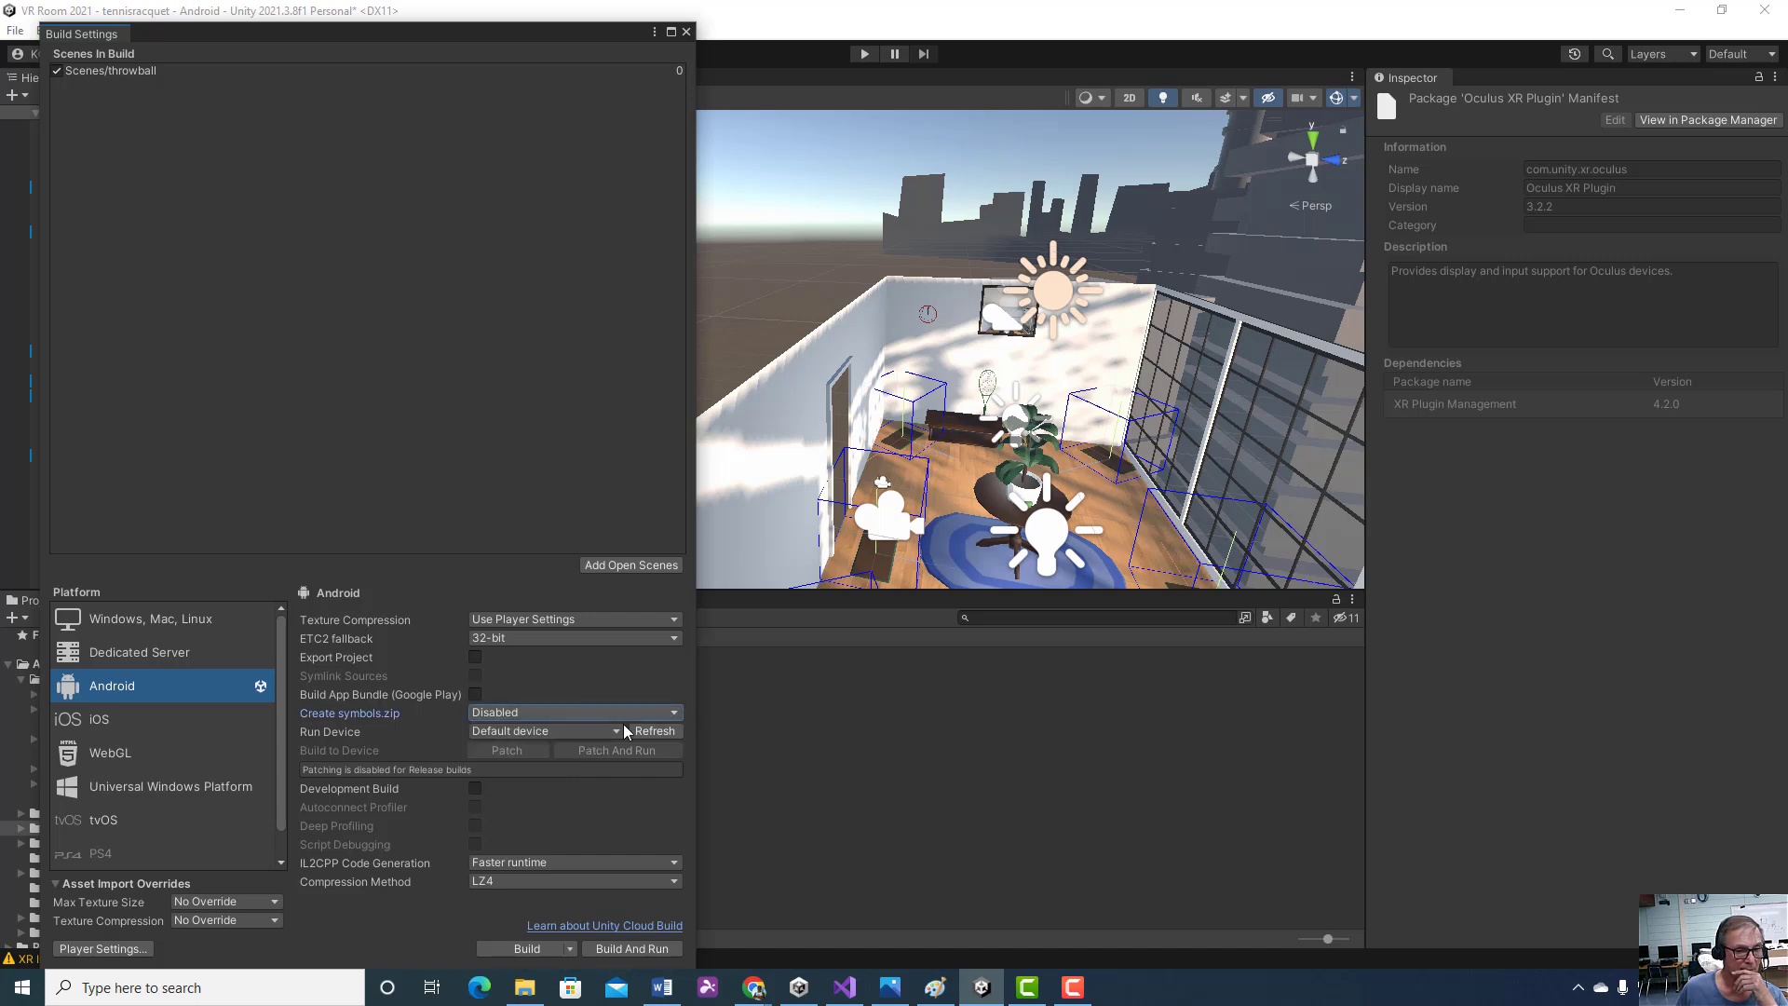
click(619, 731)
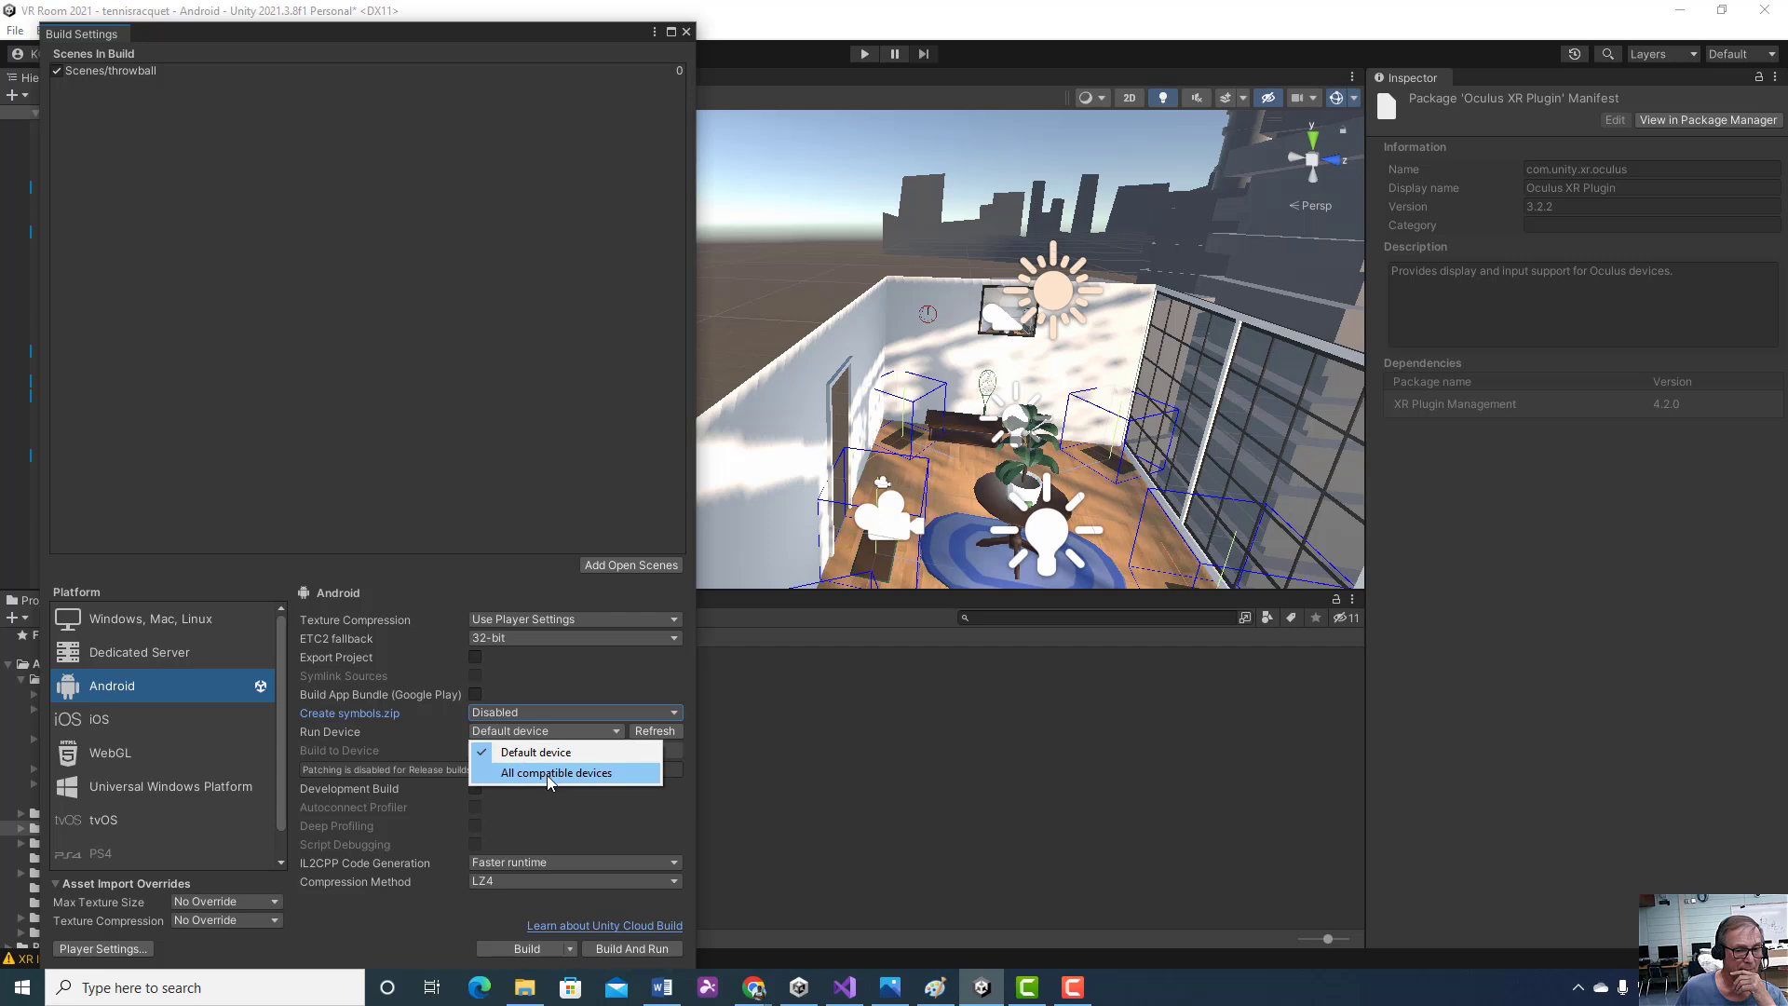
click(472, 473)
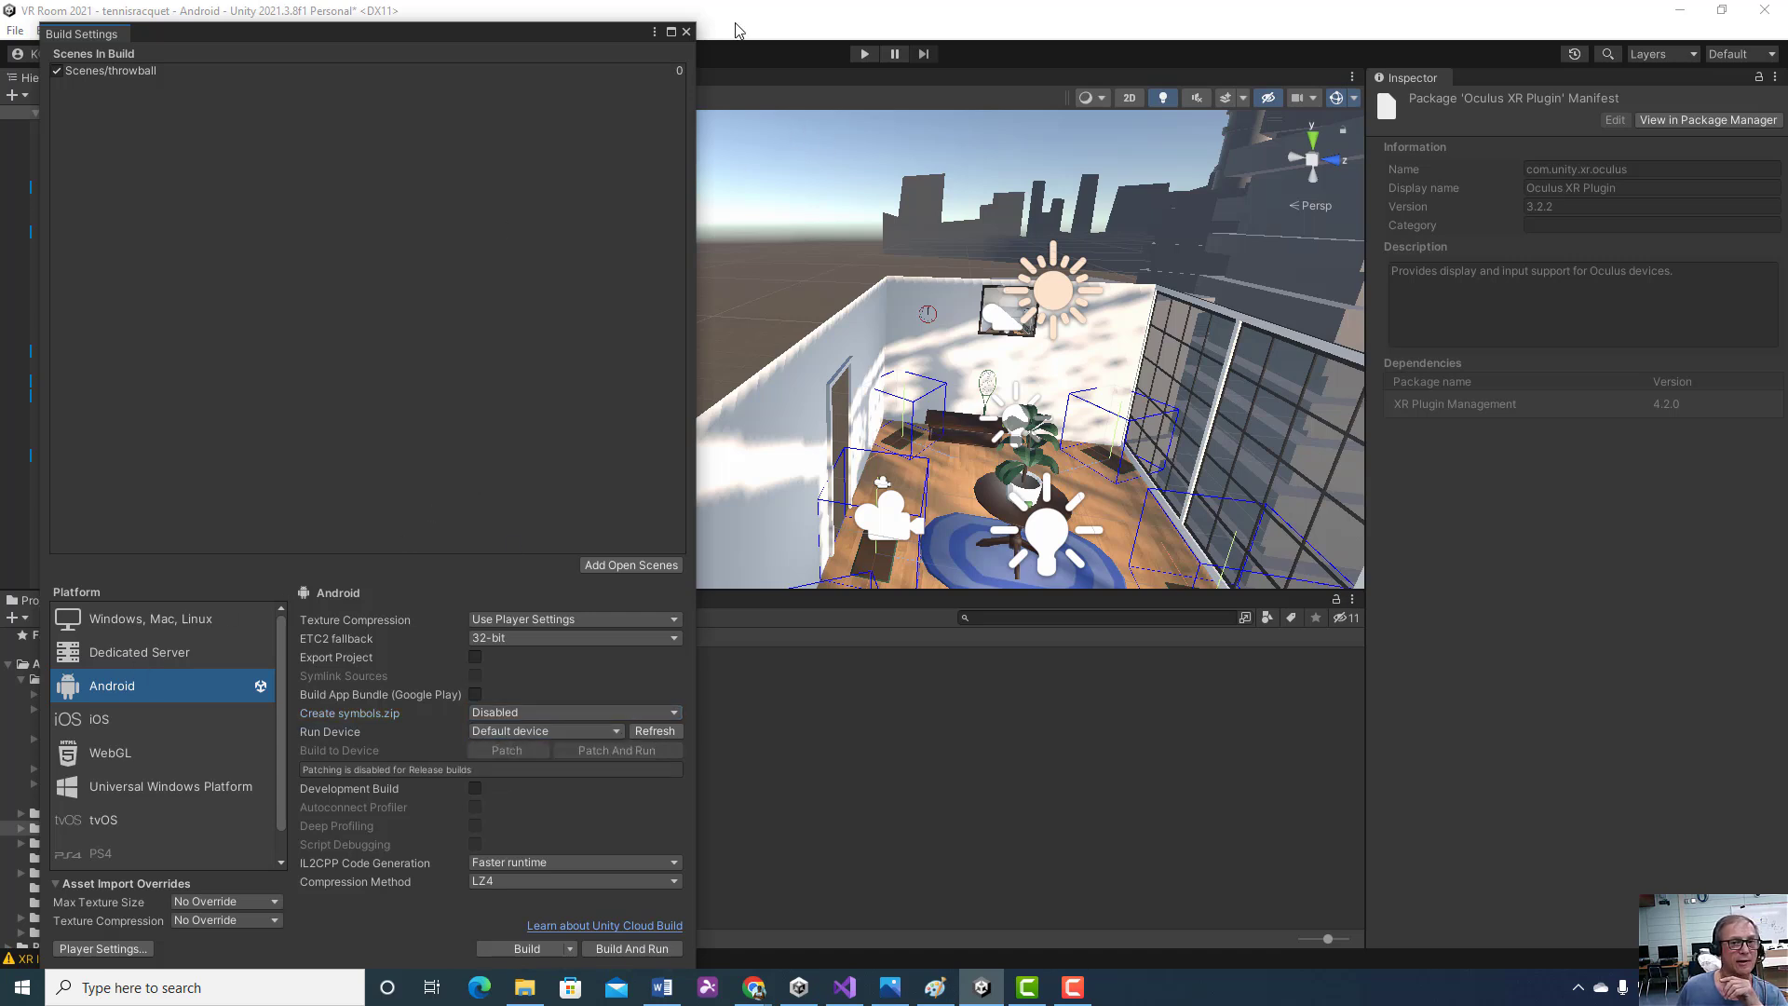
click(688, 33)
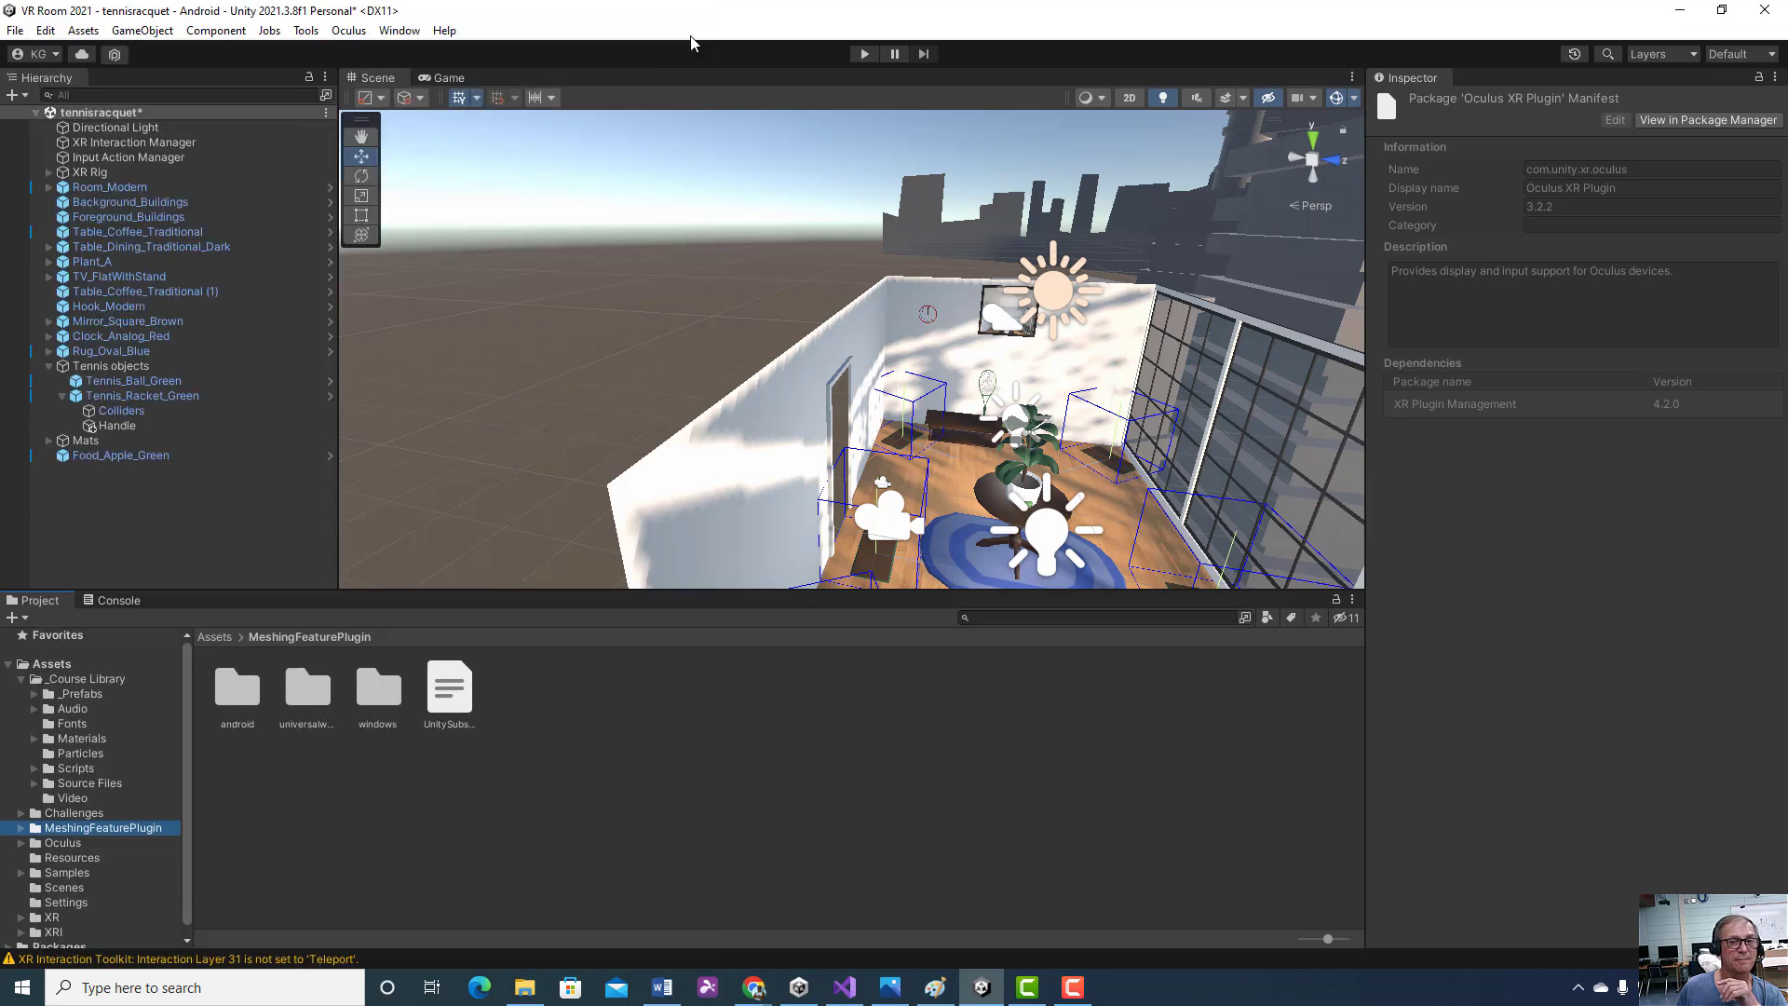